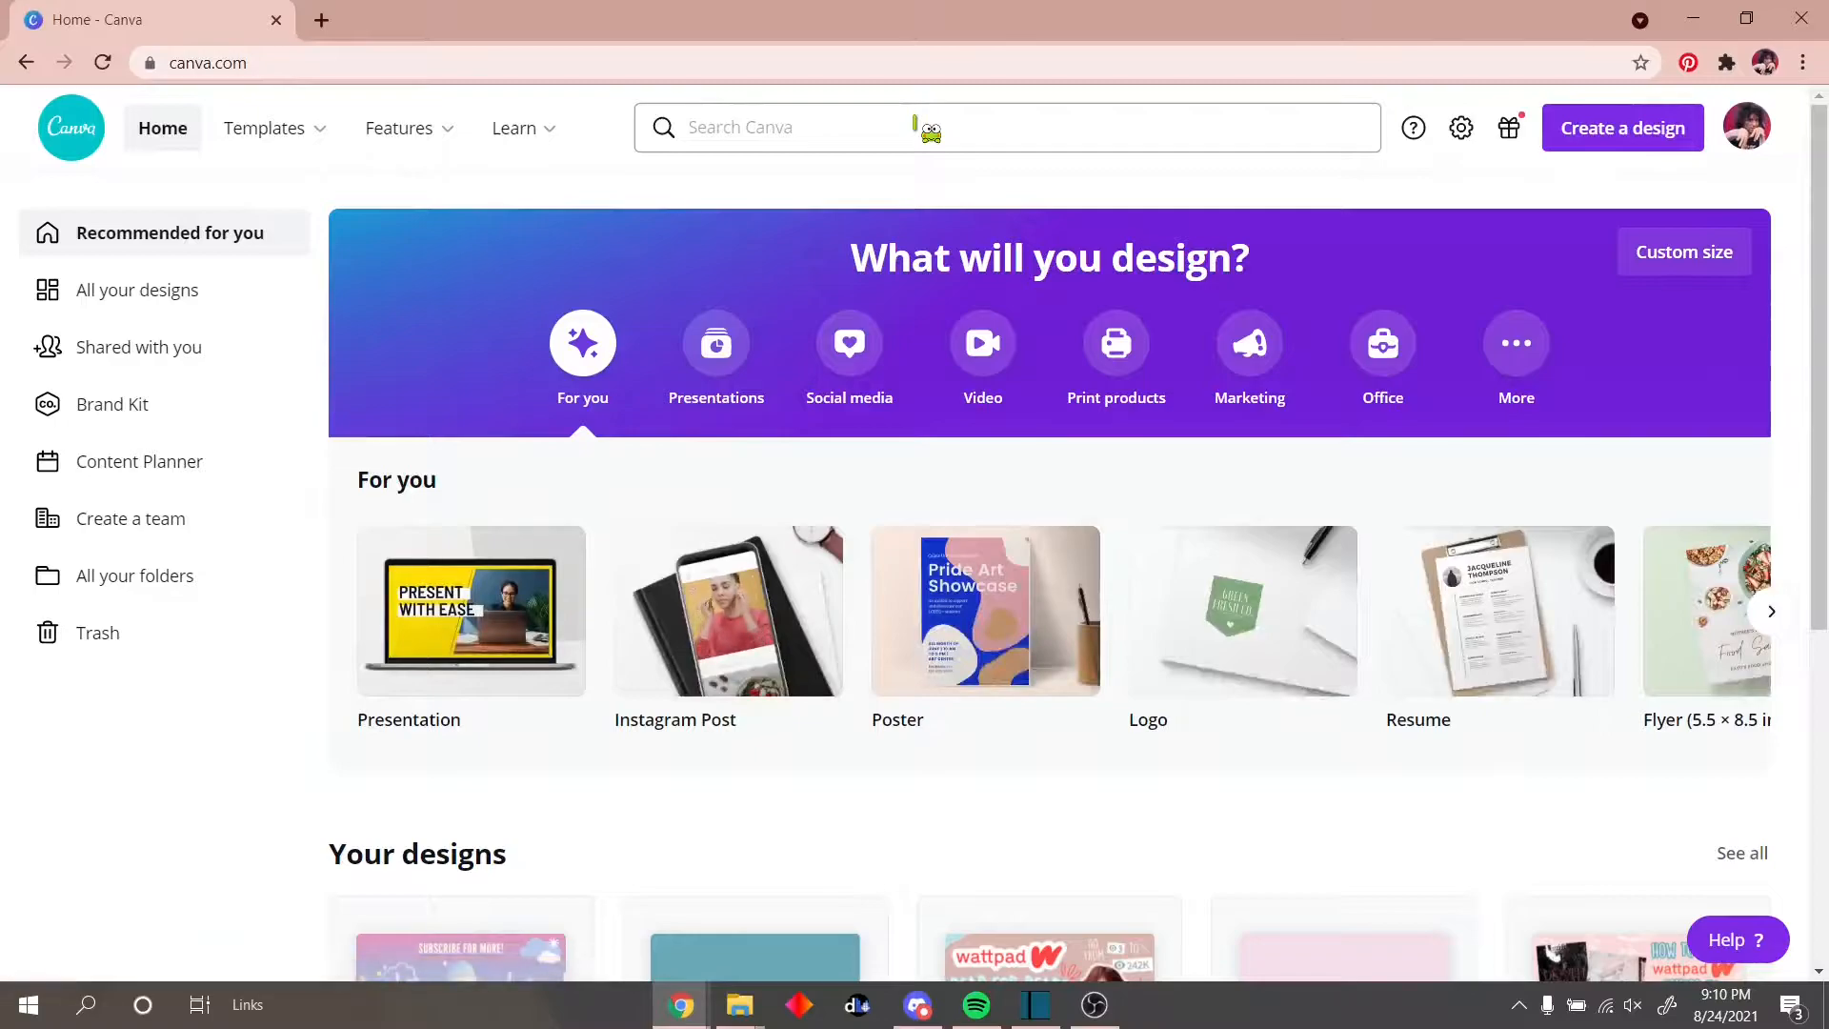
Step: Search Canva for "wattpad" and open the suggested Wattpad Book Cover design type
{"action": "left_click", "coordinate": [888, 129]}
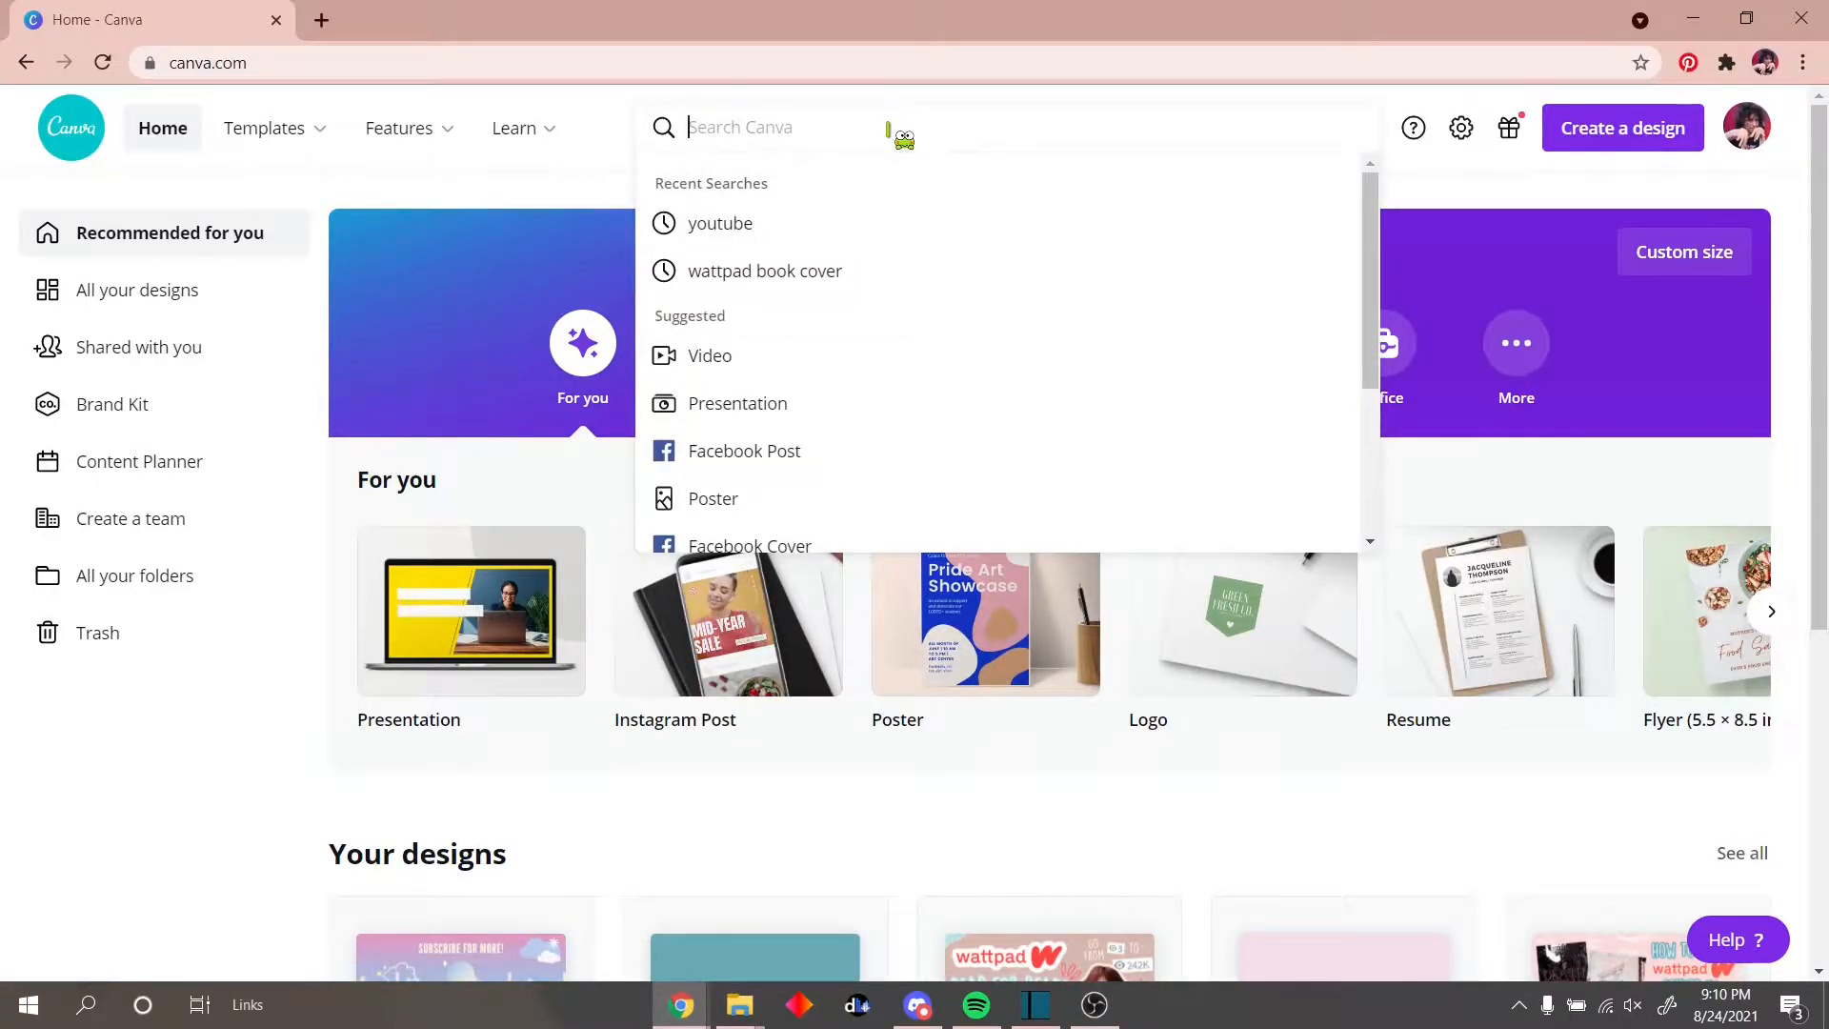
{"action": "type", "text": "wattpad"}
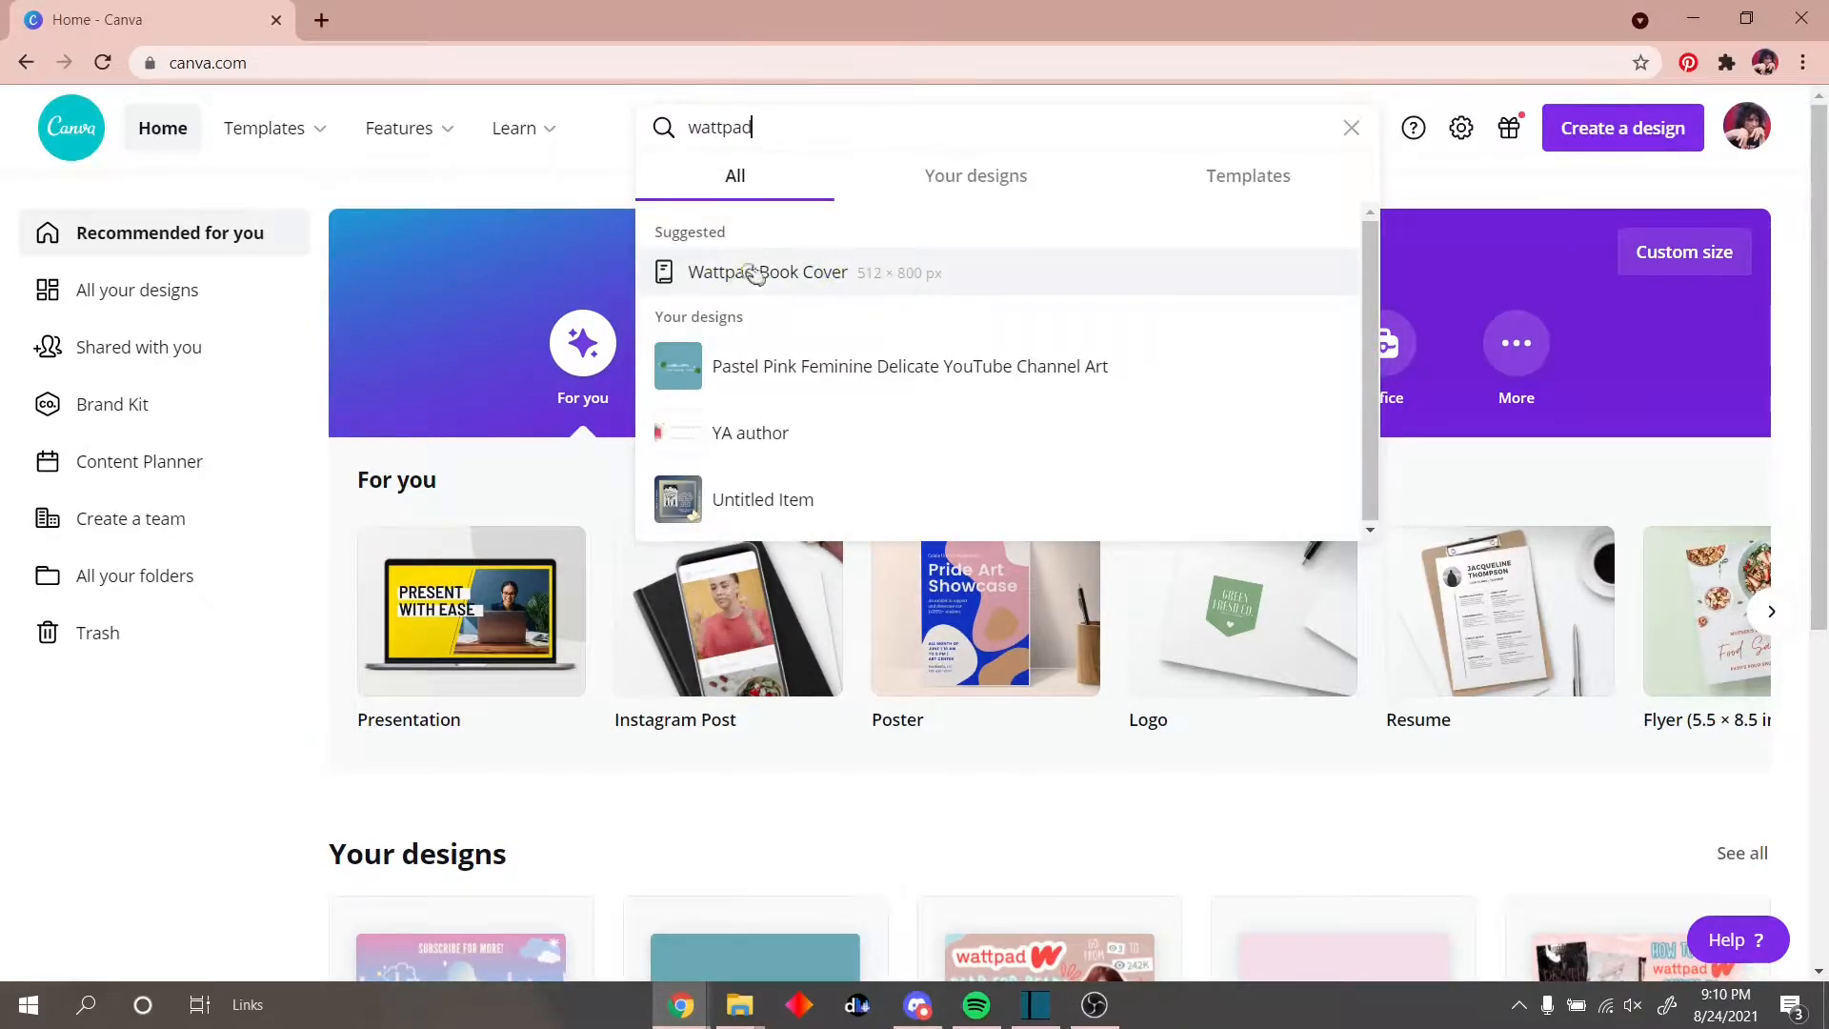
{"action": "left_click", "coordinate": [805, 277]}
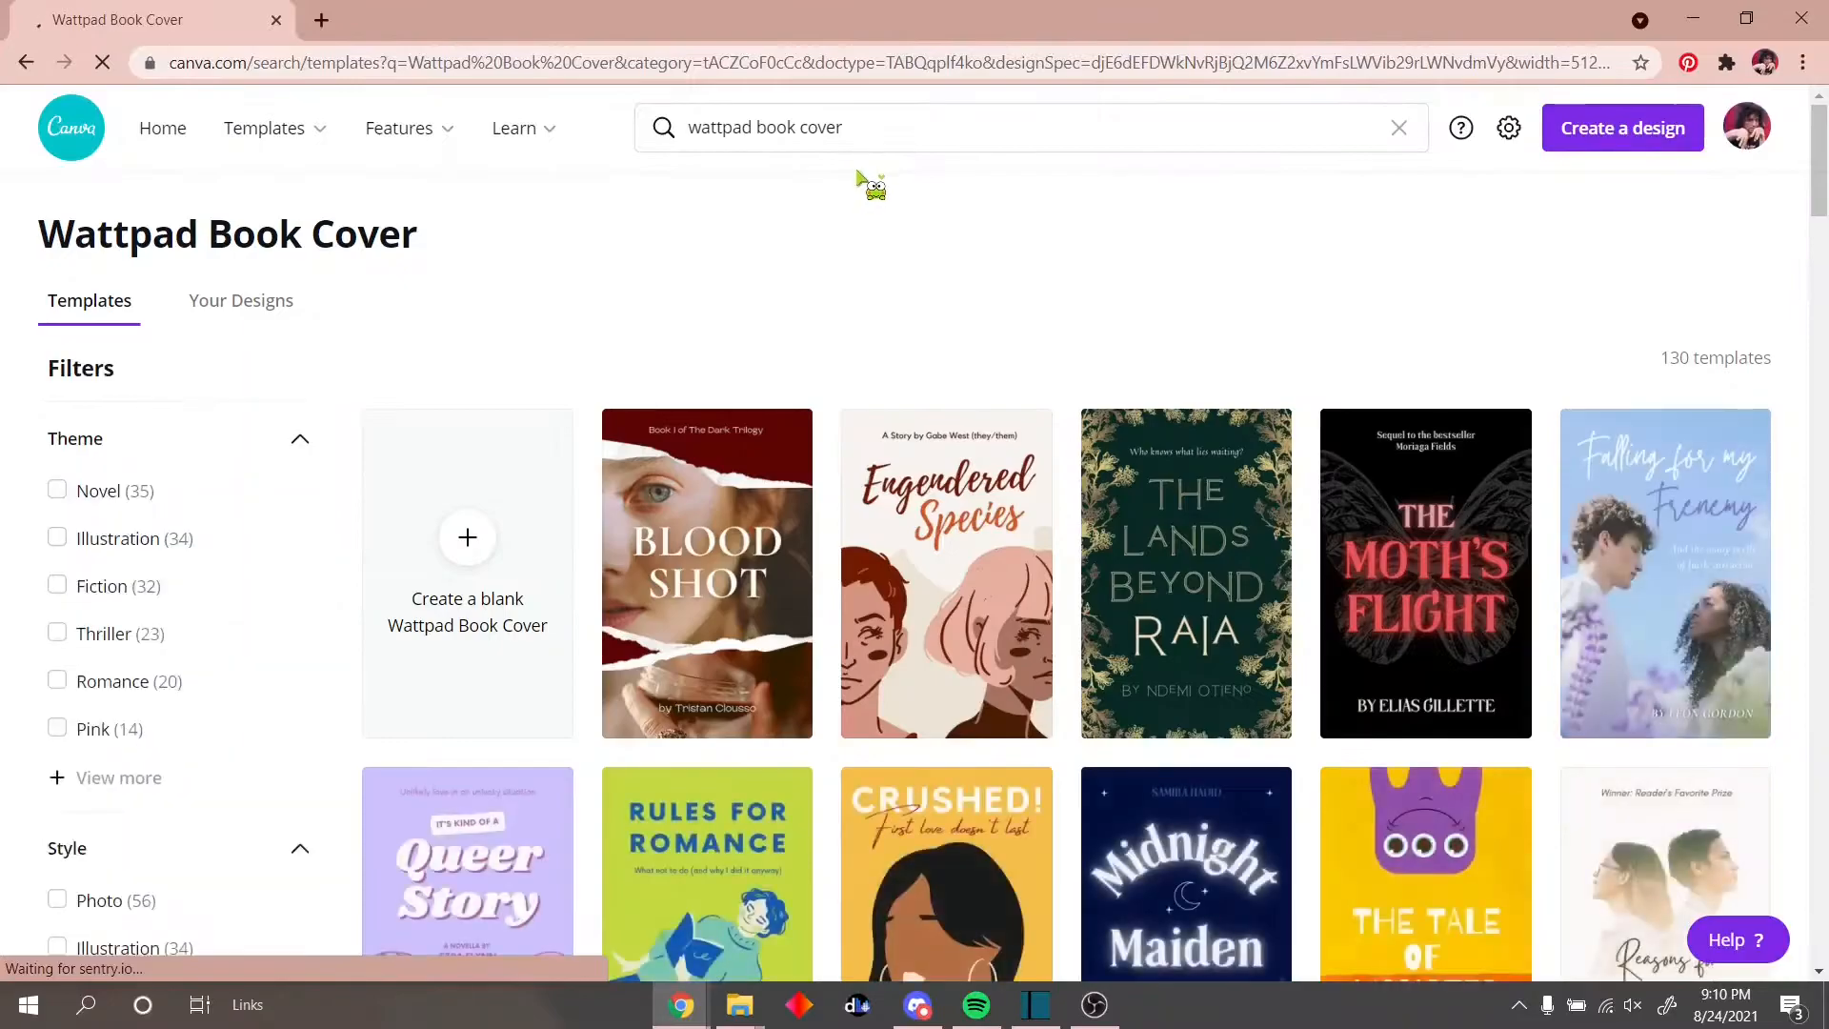
Step: Look through the Wattpad Book Cover templates and create a blank Wattpad Book Cover
{"action": "scroll", "coordinate": [984, 281], "scroll_direction": "down", "scroll_amount": 1}
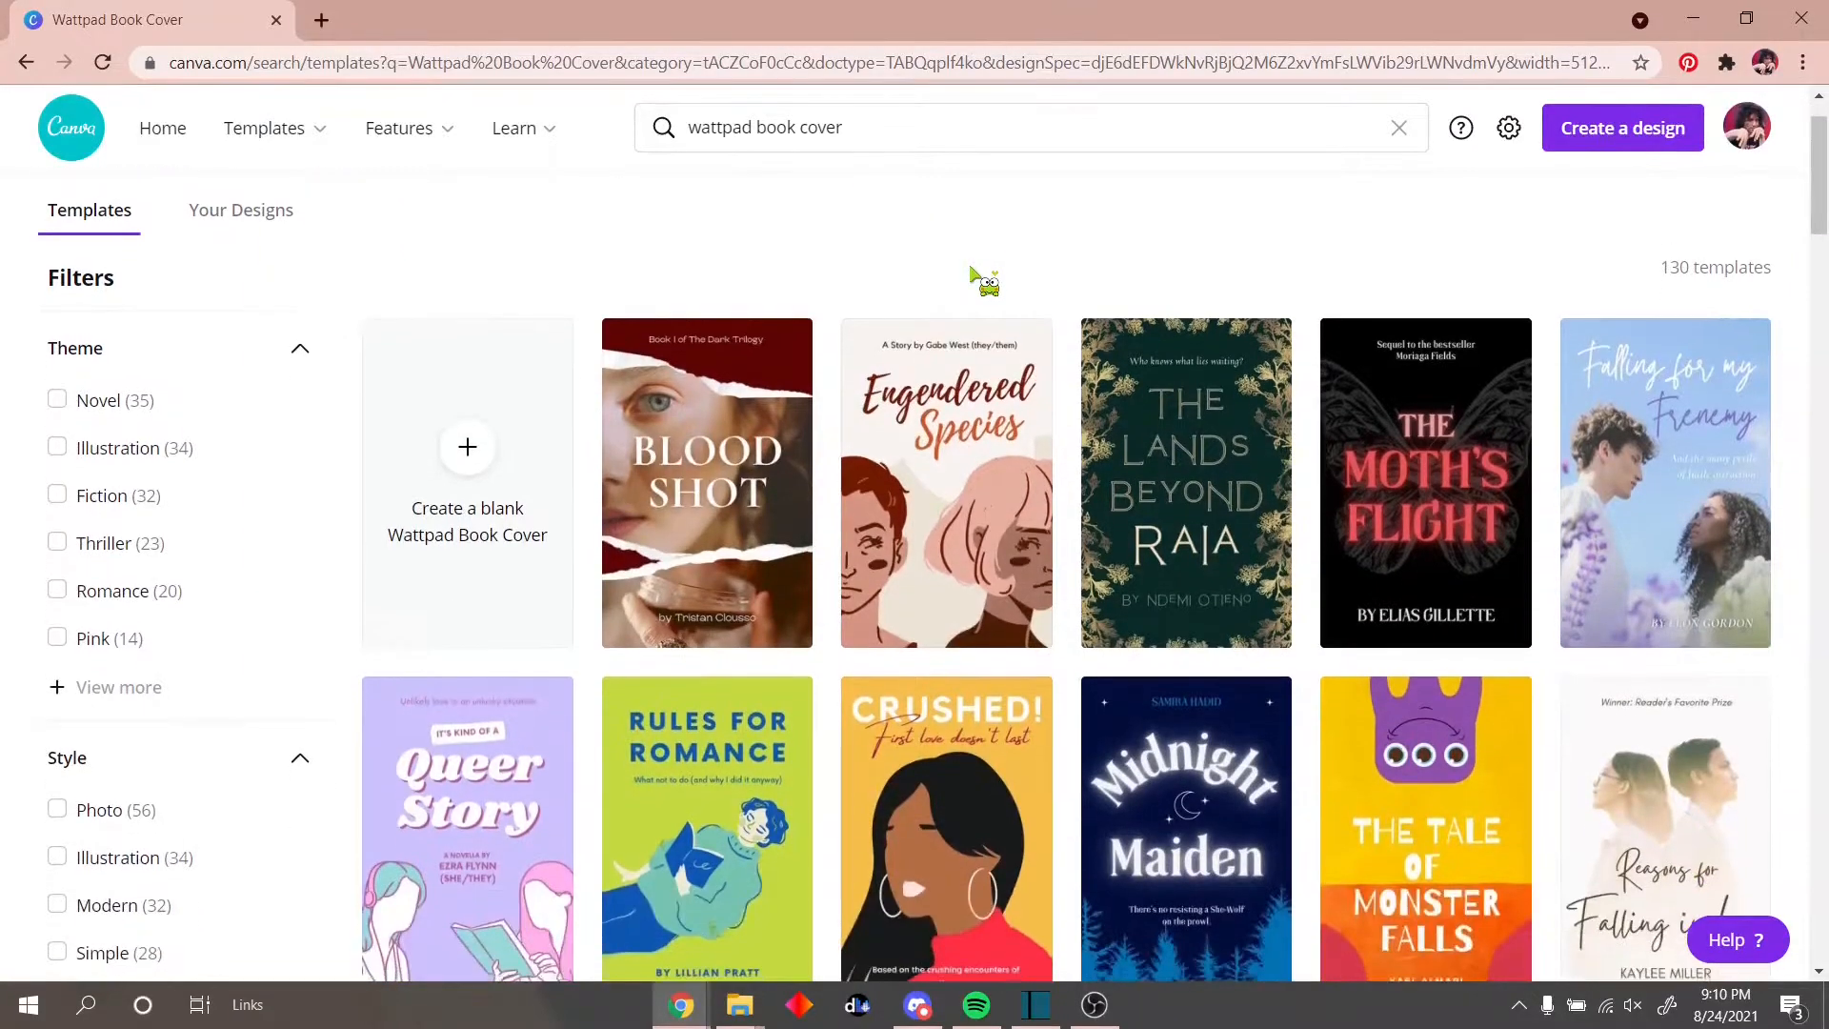
{"action": "scroll", "coordinate": [974, 276], "scroll_direction": "down", "scroll_amount": 8}
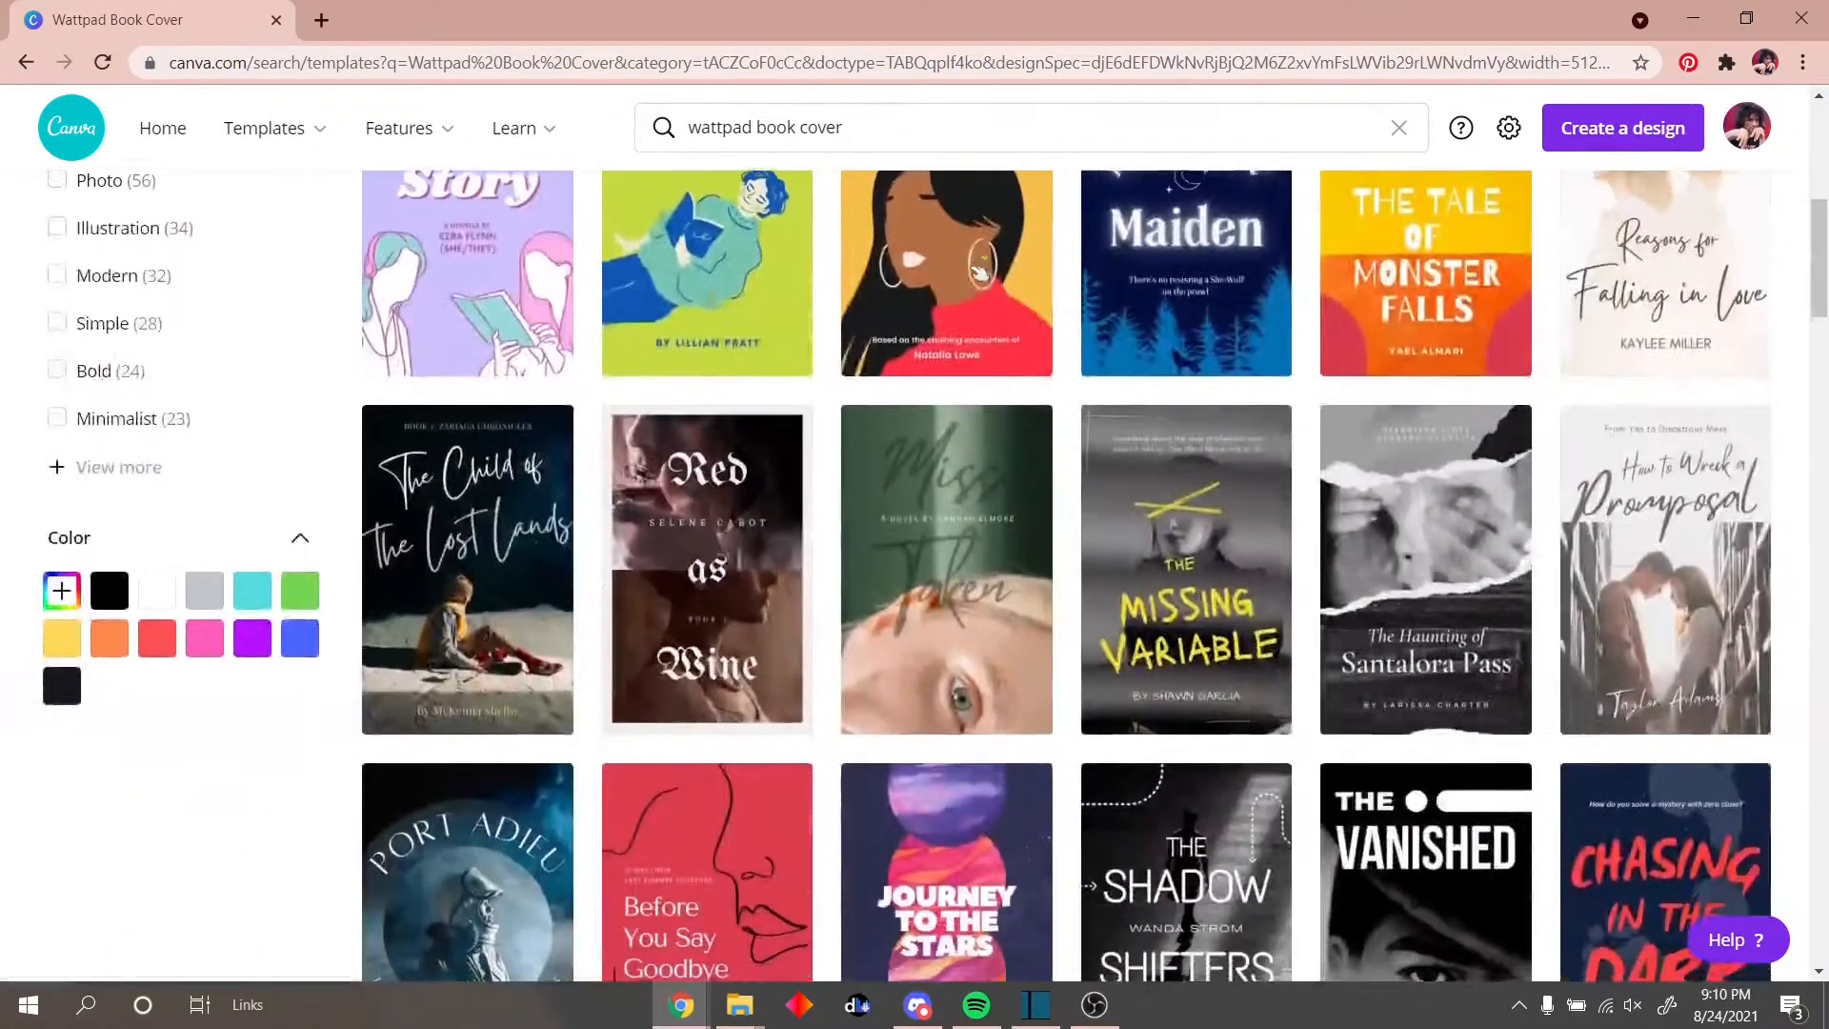
{"action": "scroll", "coordinate": [978, 272], "scroll_direction": "down", "scroll_amount": 6}
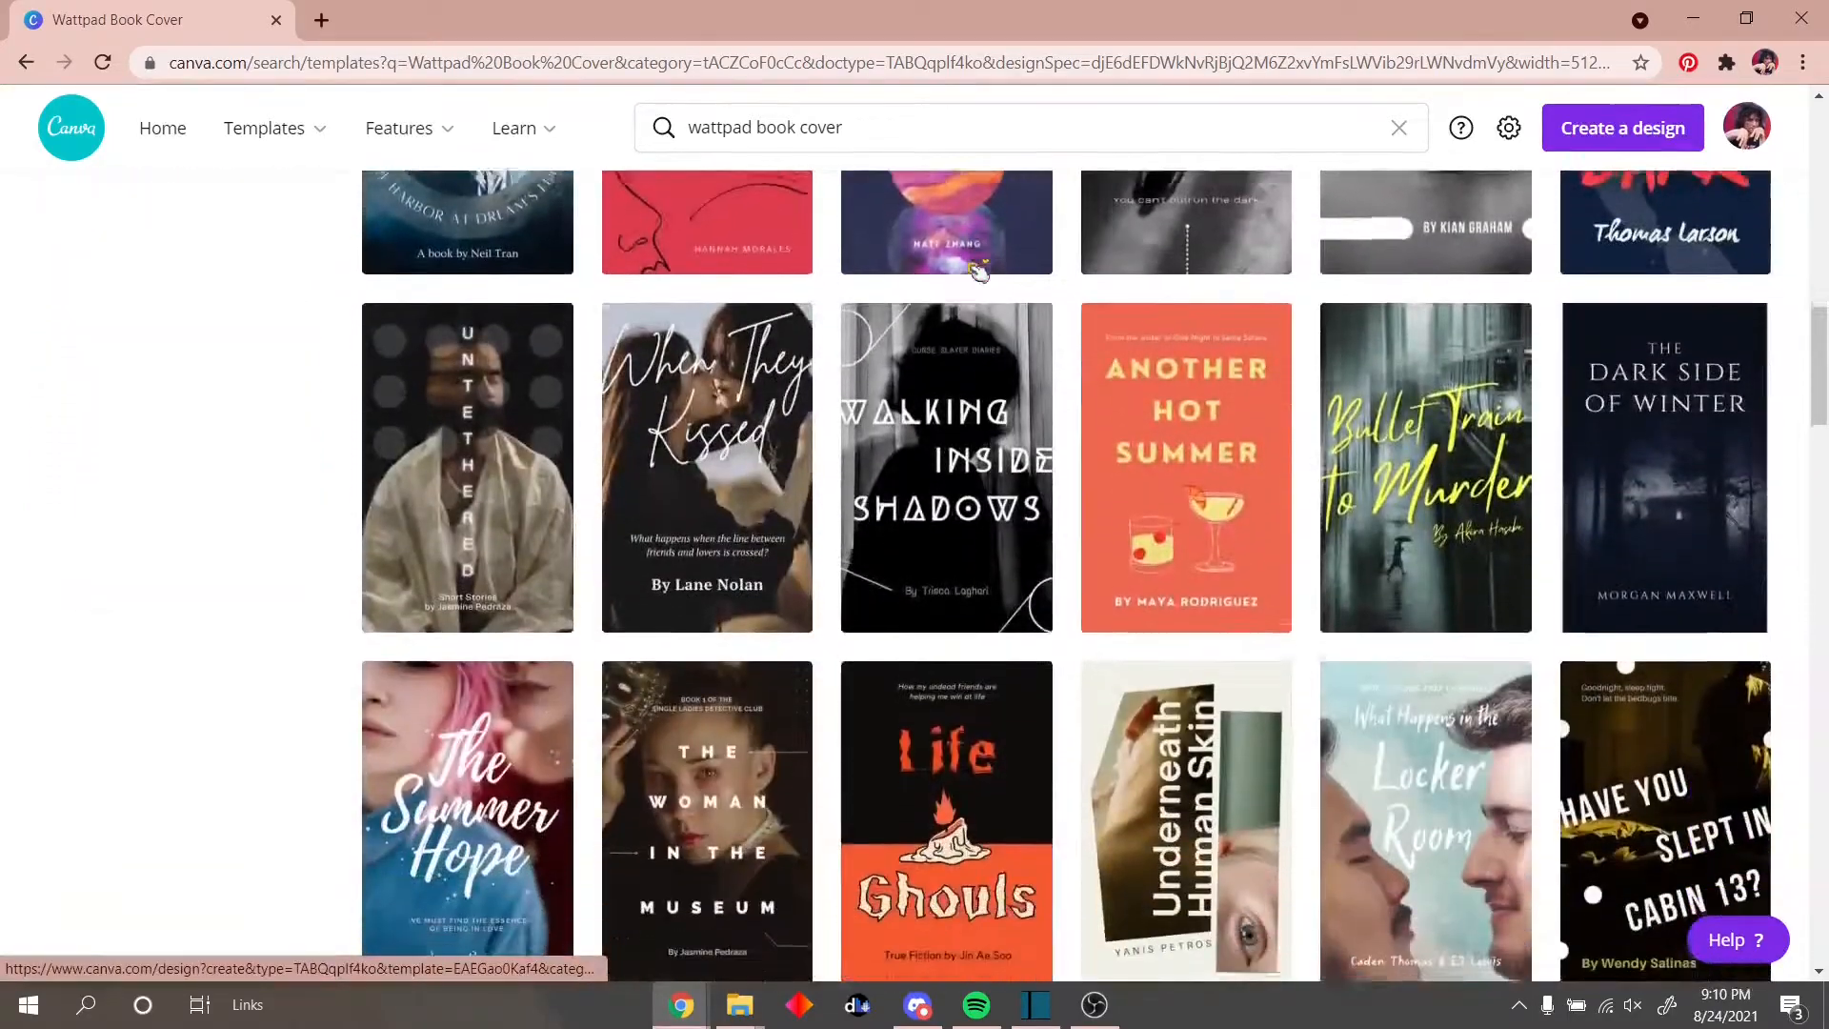
{"action": "scroll", "coordinate": [979, 271], "scroll_direction": "down", "scroll_amount": 3}
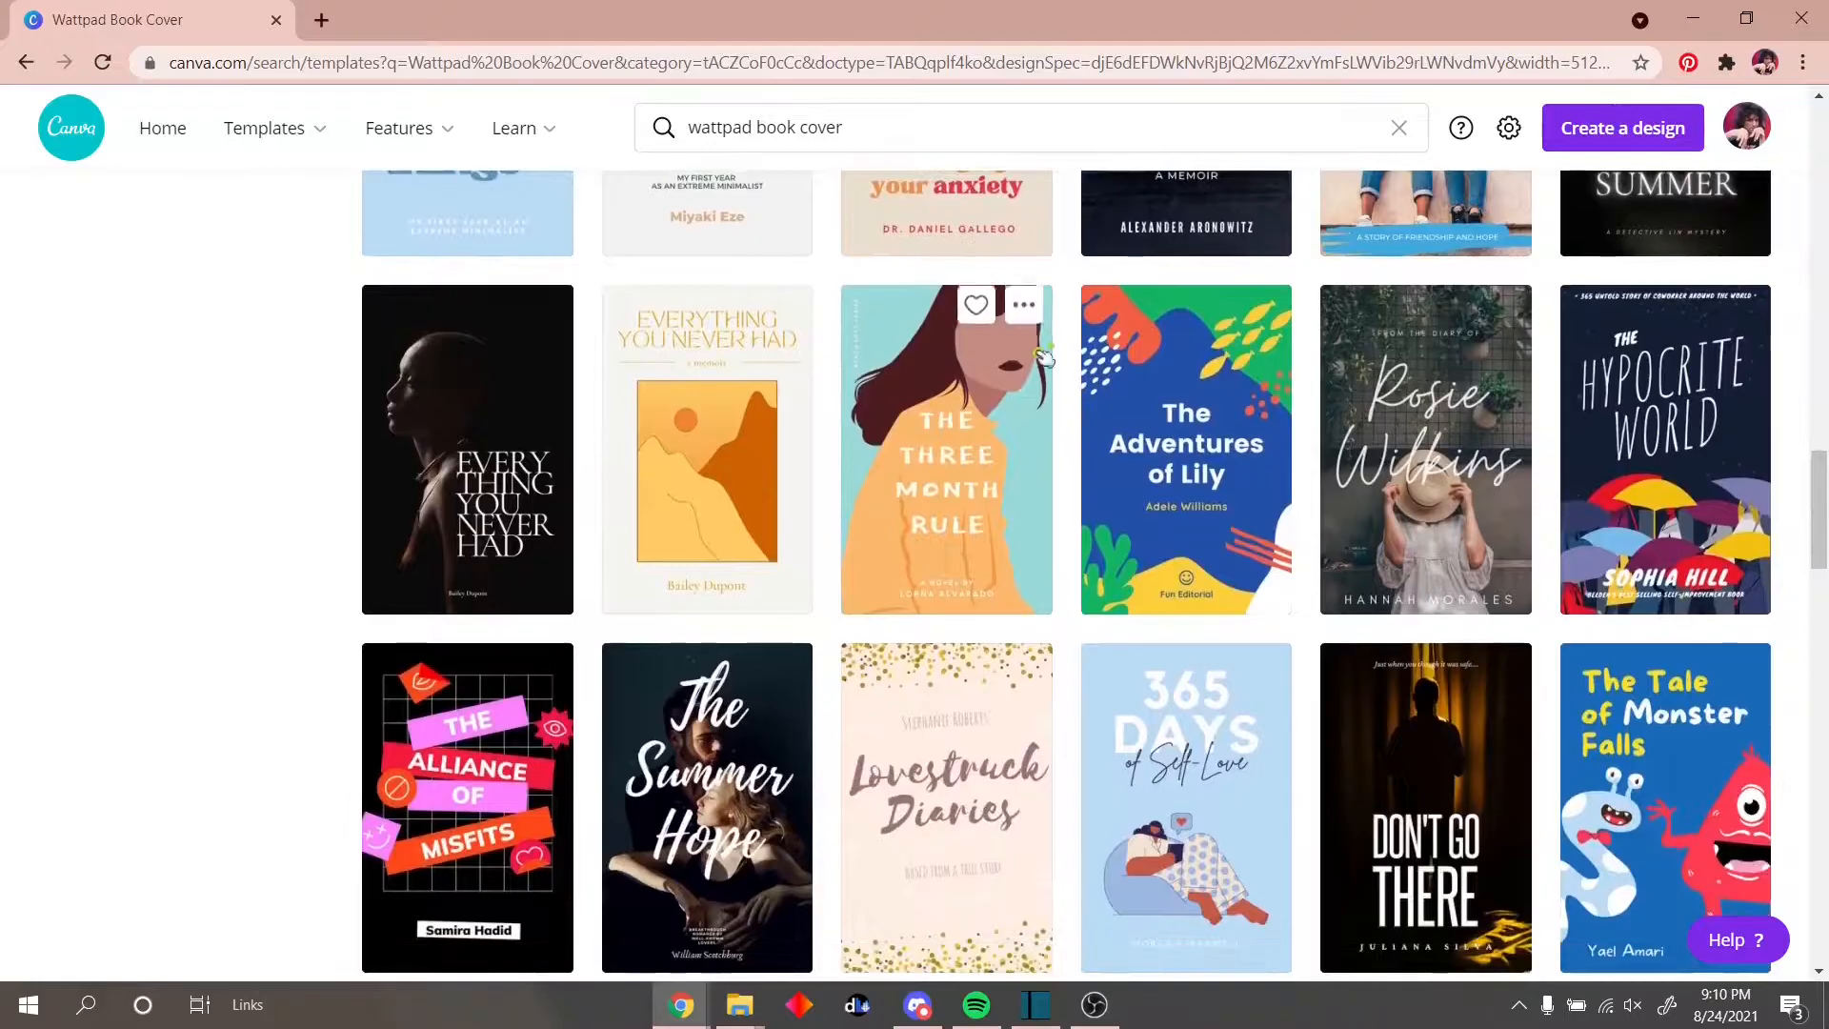
{"action": "scroll", "coordinate": [1045, 356], "scroll_direction": "down", "scroll_amount": 9}
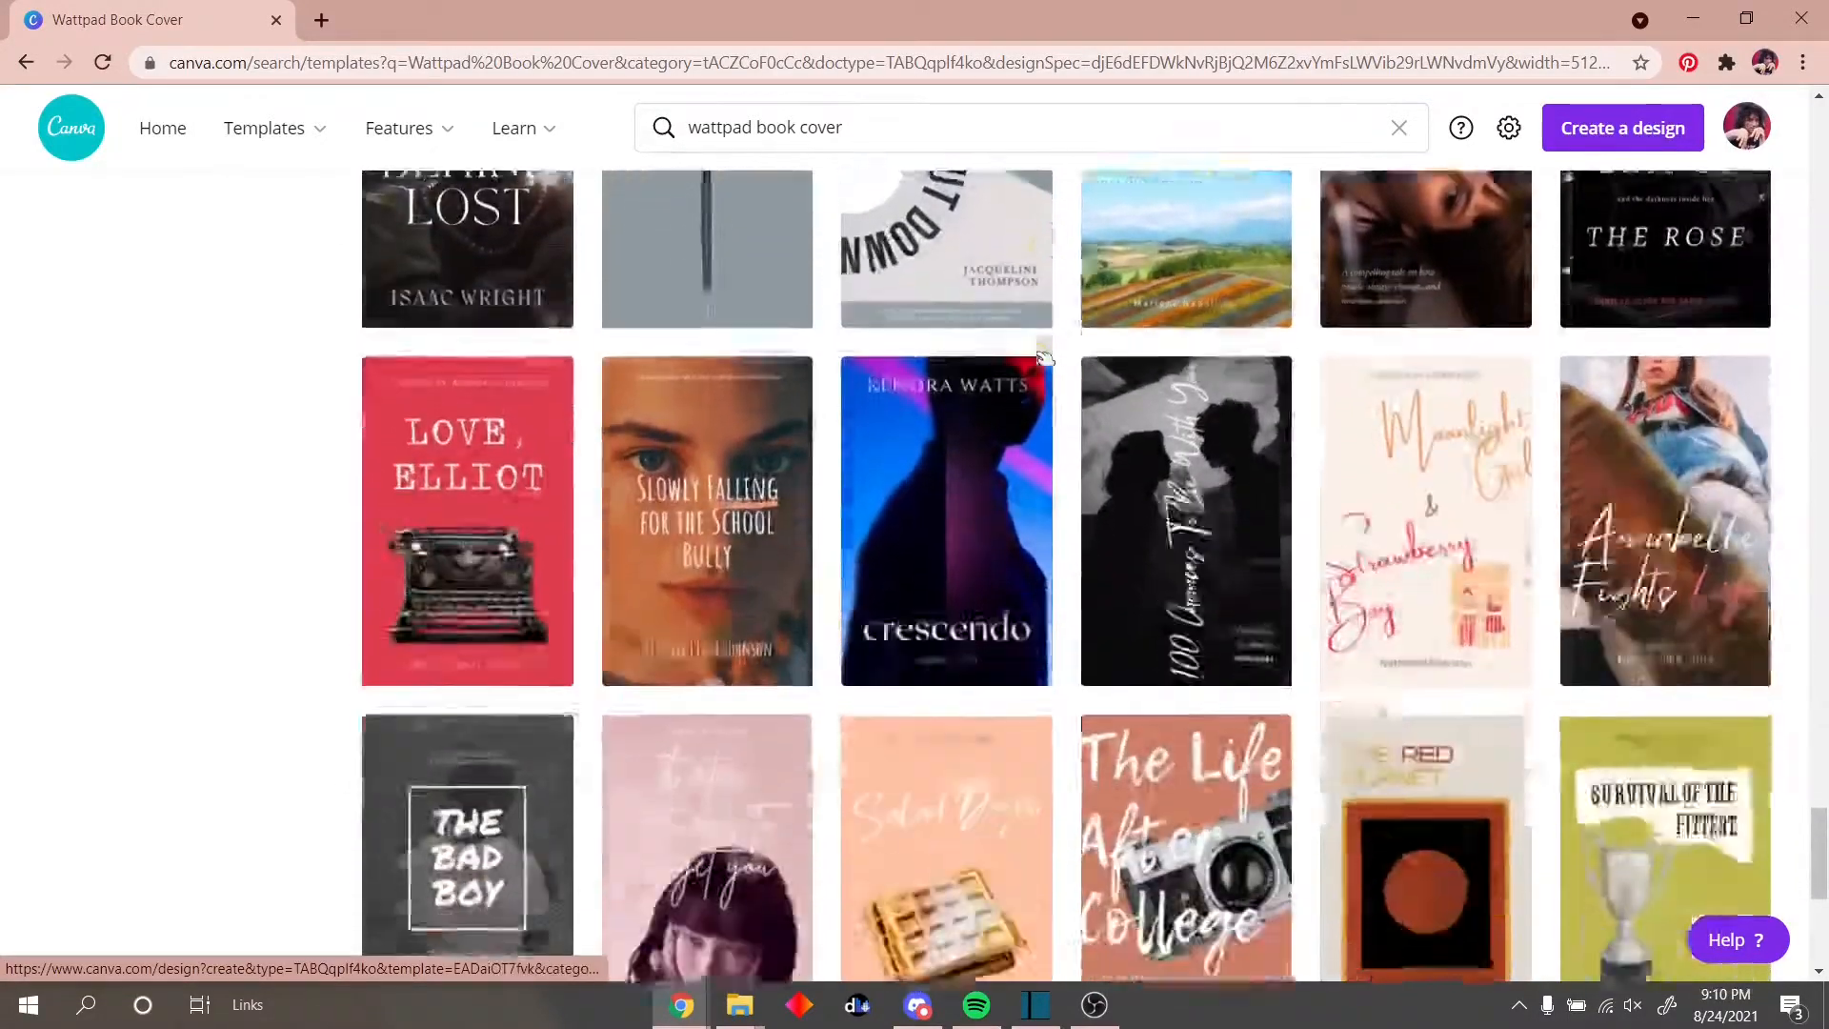
{"action": "scroll", "coordinate": [1044, 355], "scroll_direction": "down", "scroll_amount": 2}
{"action": "scroll", "coordinate": [1044, 356], "scroll_direction": "up", "scroll_amount": 10}
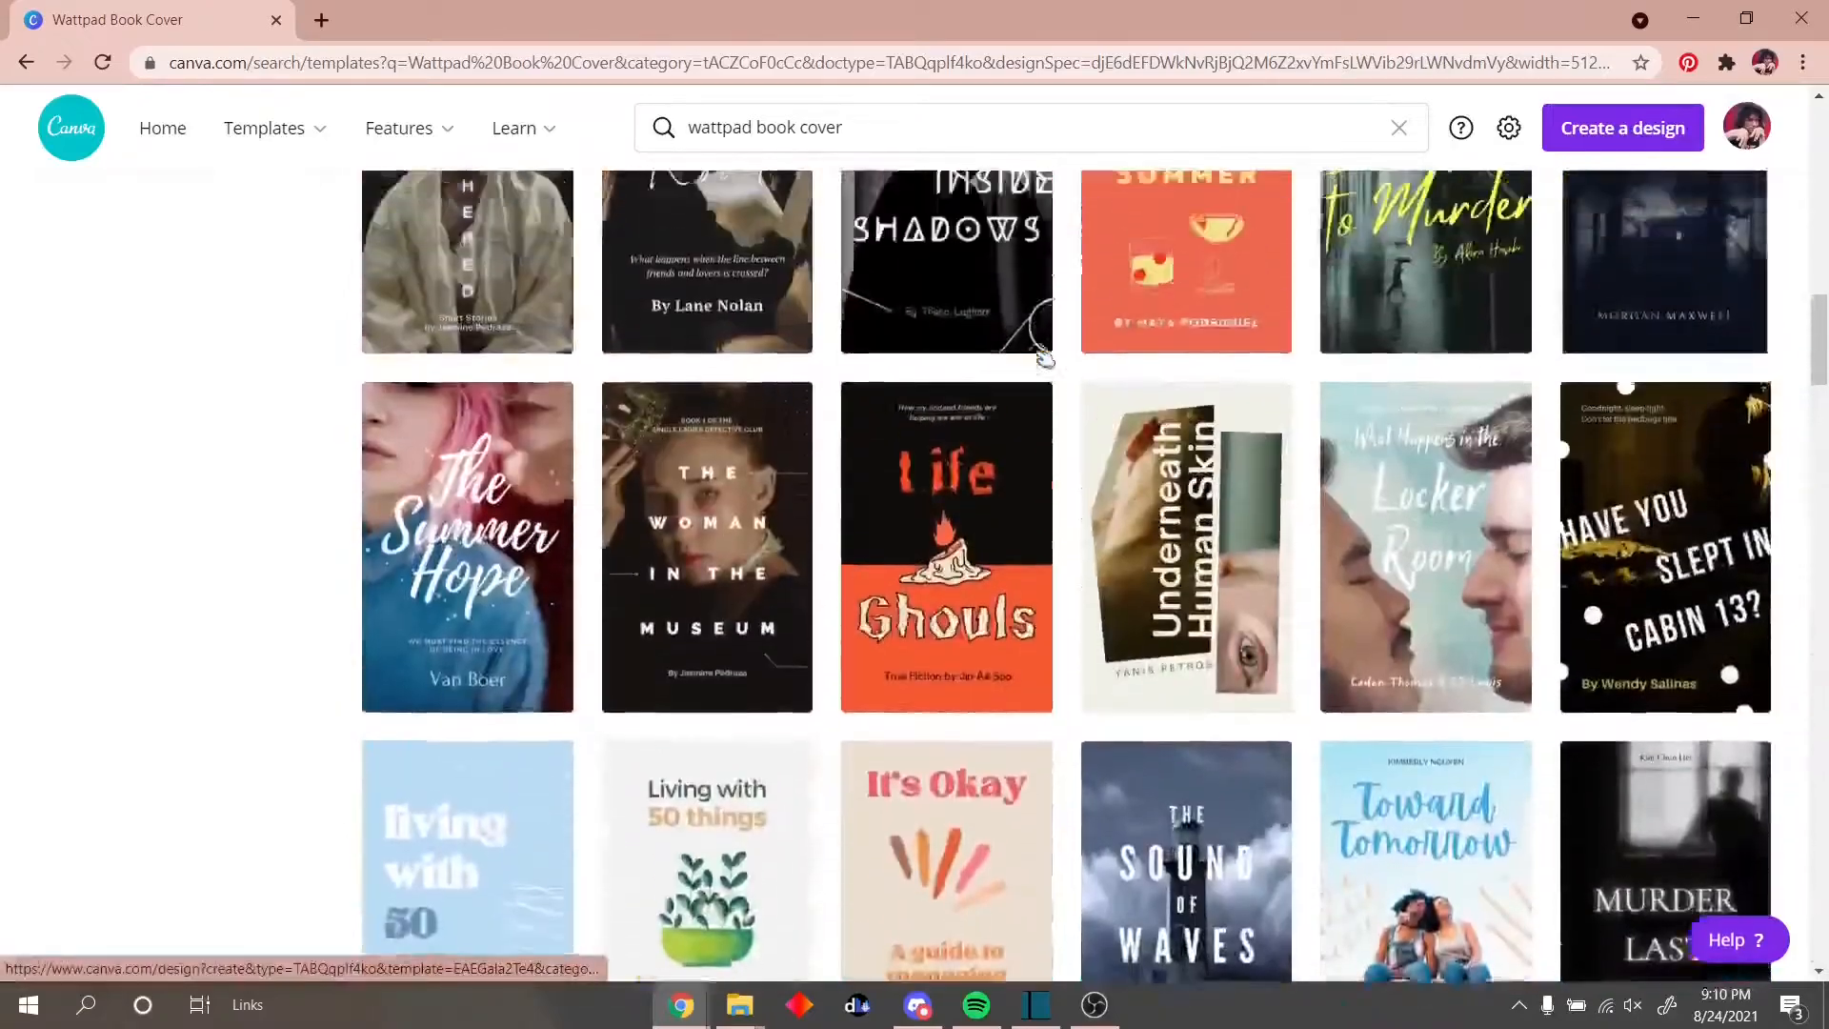
{"action": "scroll", "coordinate": [1045, 355], "scroll_direction": "up", "scroll_amount": 5}
{"action": "left_click", "coordinate": [483, 543]}
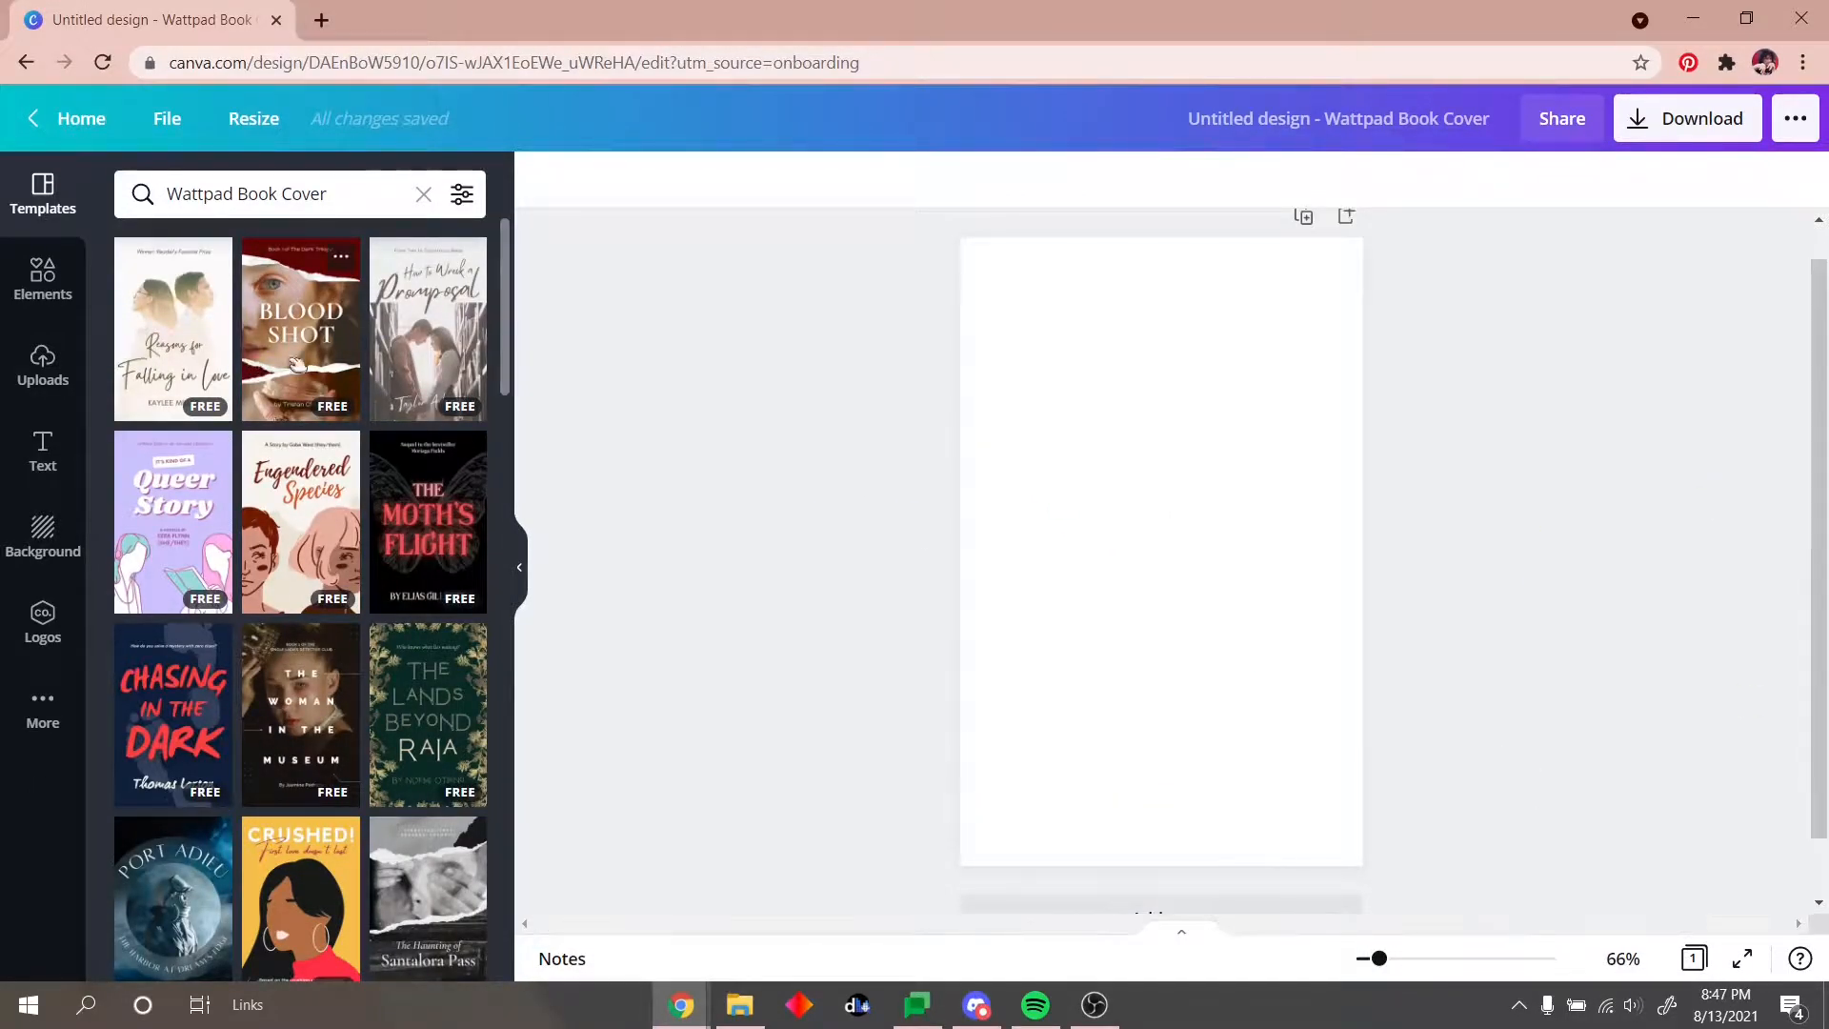
Step: Try out several ready-made cover templates on the page, including Blood Shot, The Missing Variable and Falling for my Frenemy
{"action": "left_click", "coordinate": [348, 365]}
{"action": "scroll", "coordinate": [211, 421], "scroll_direction": "down", "scroll_amount": 5}
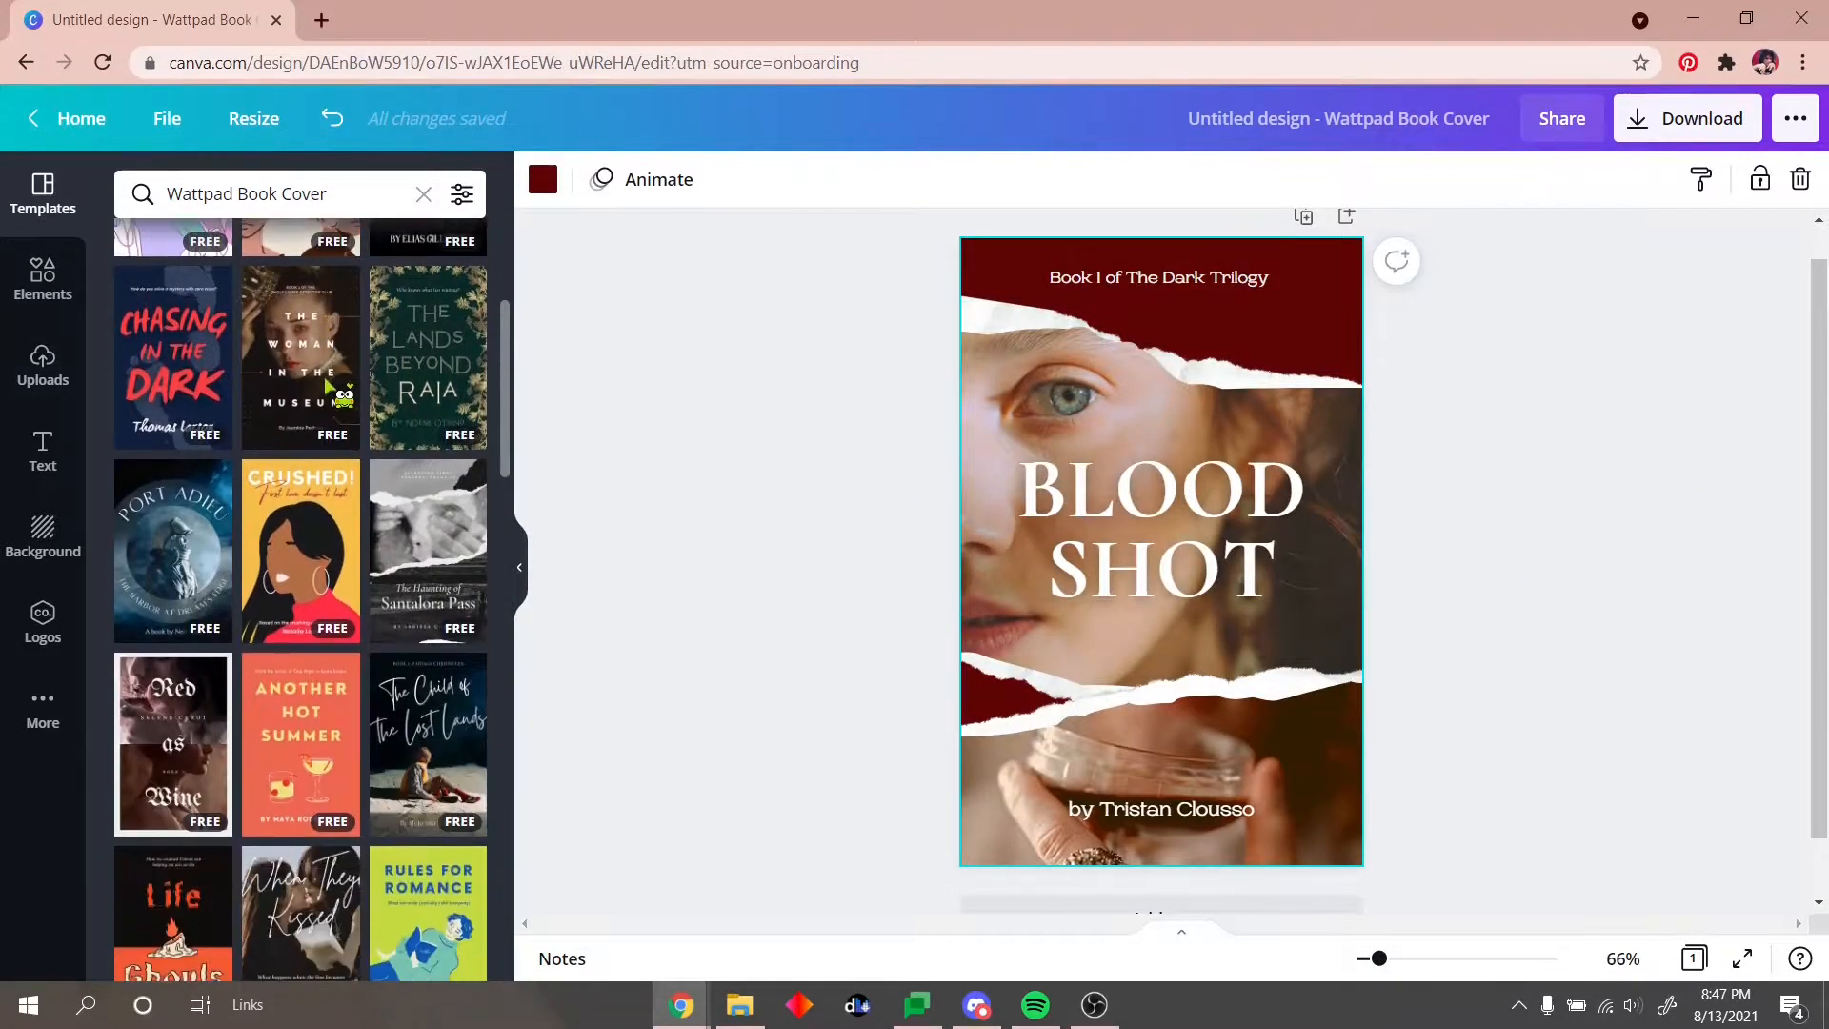
{"action": "left_click", "coordinate": [301, 420]}
{"action": "scroll", "coordinate": [413, 385], "scroll_direction": "down", "scroll_amount": 3}
{"action": "left_click", "coordinate": [412, 386]}
{"action": "scroll", "coordinate": [412, 386], "scroll_direction": "down", "scroll_amount": 4}
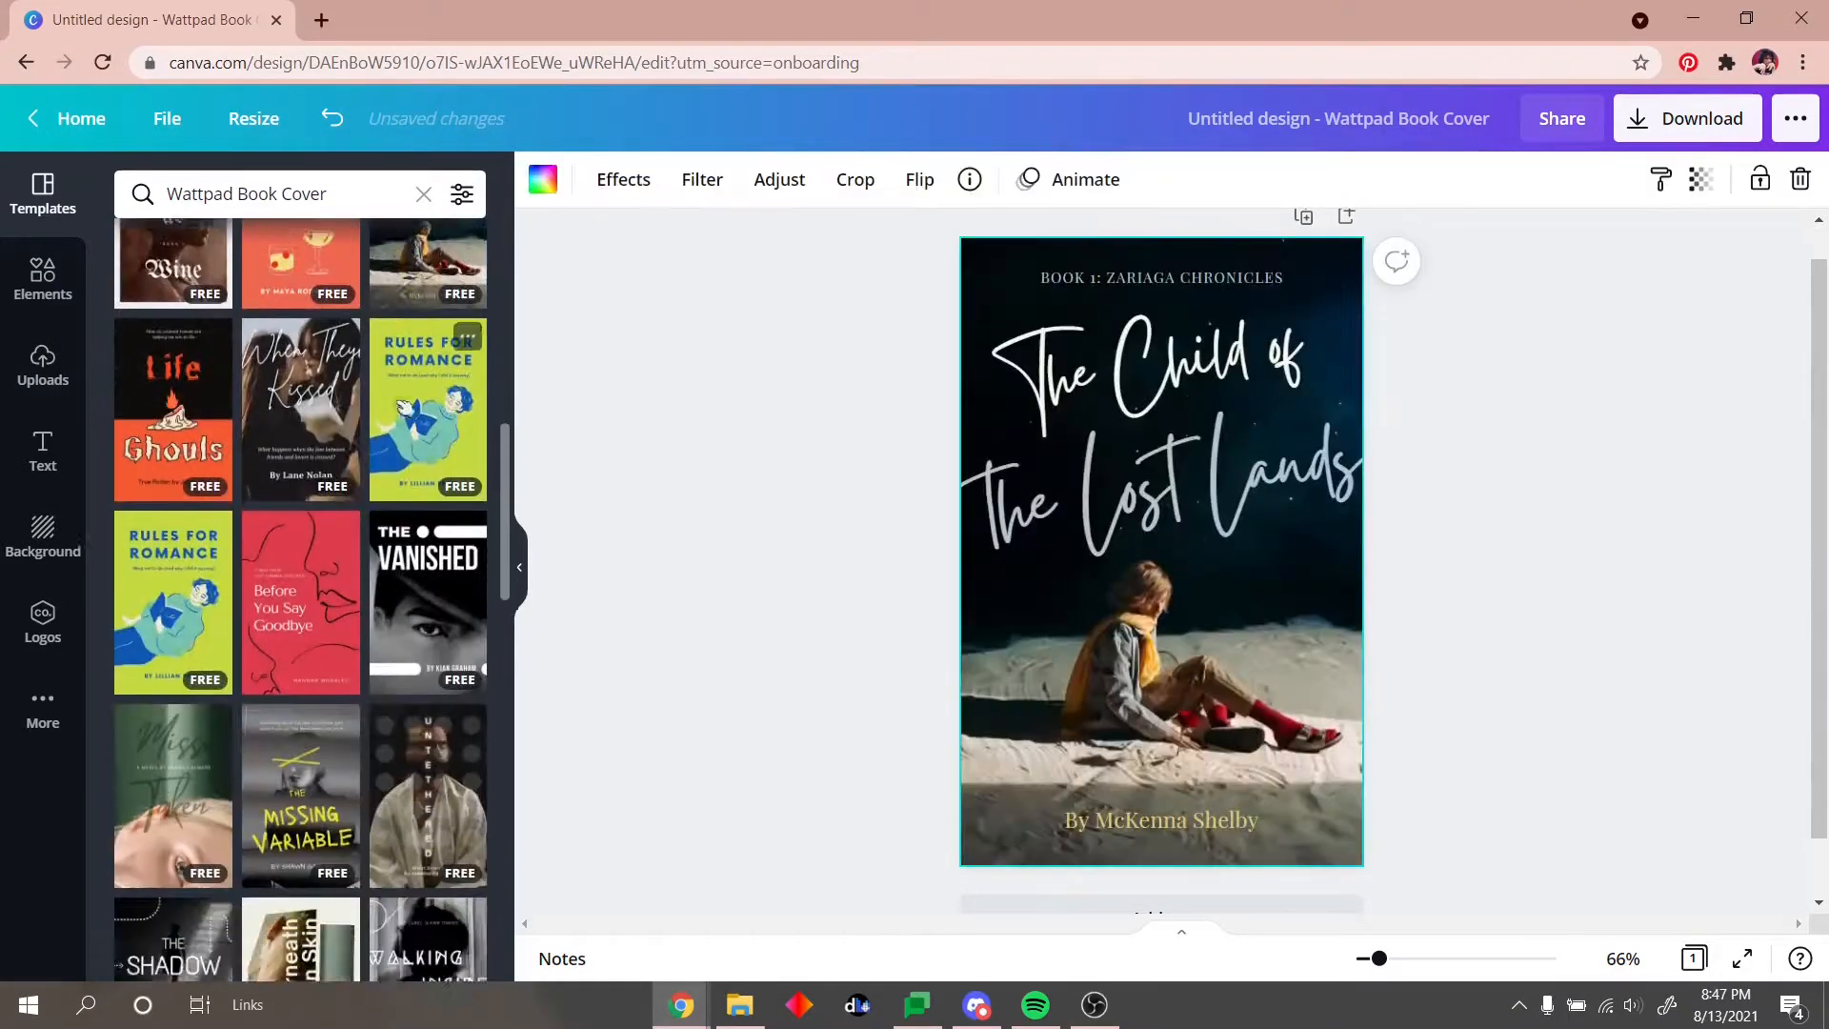
{"action": "left_click", "coordinate": [412, 386]}
{"action": "scroll", "coordinate": [413, 386], "scroll_direction": "down", "scroll_amount": 5}
{"action": "left_click", "coordinate": [301, 286]}
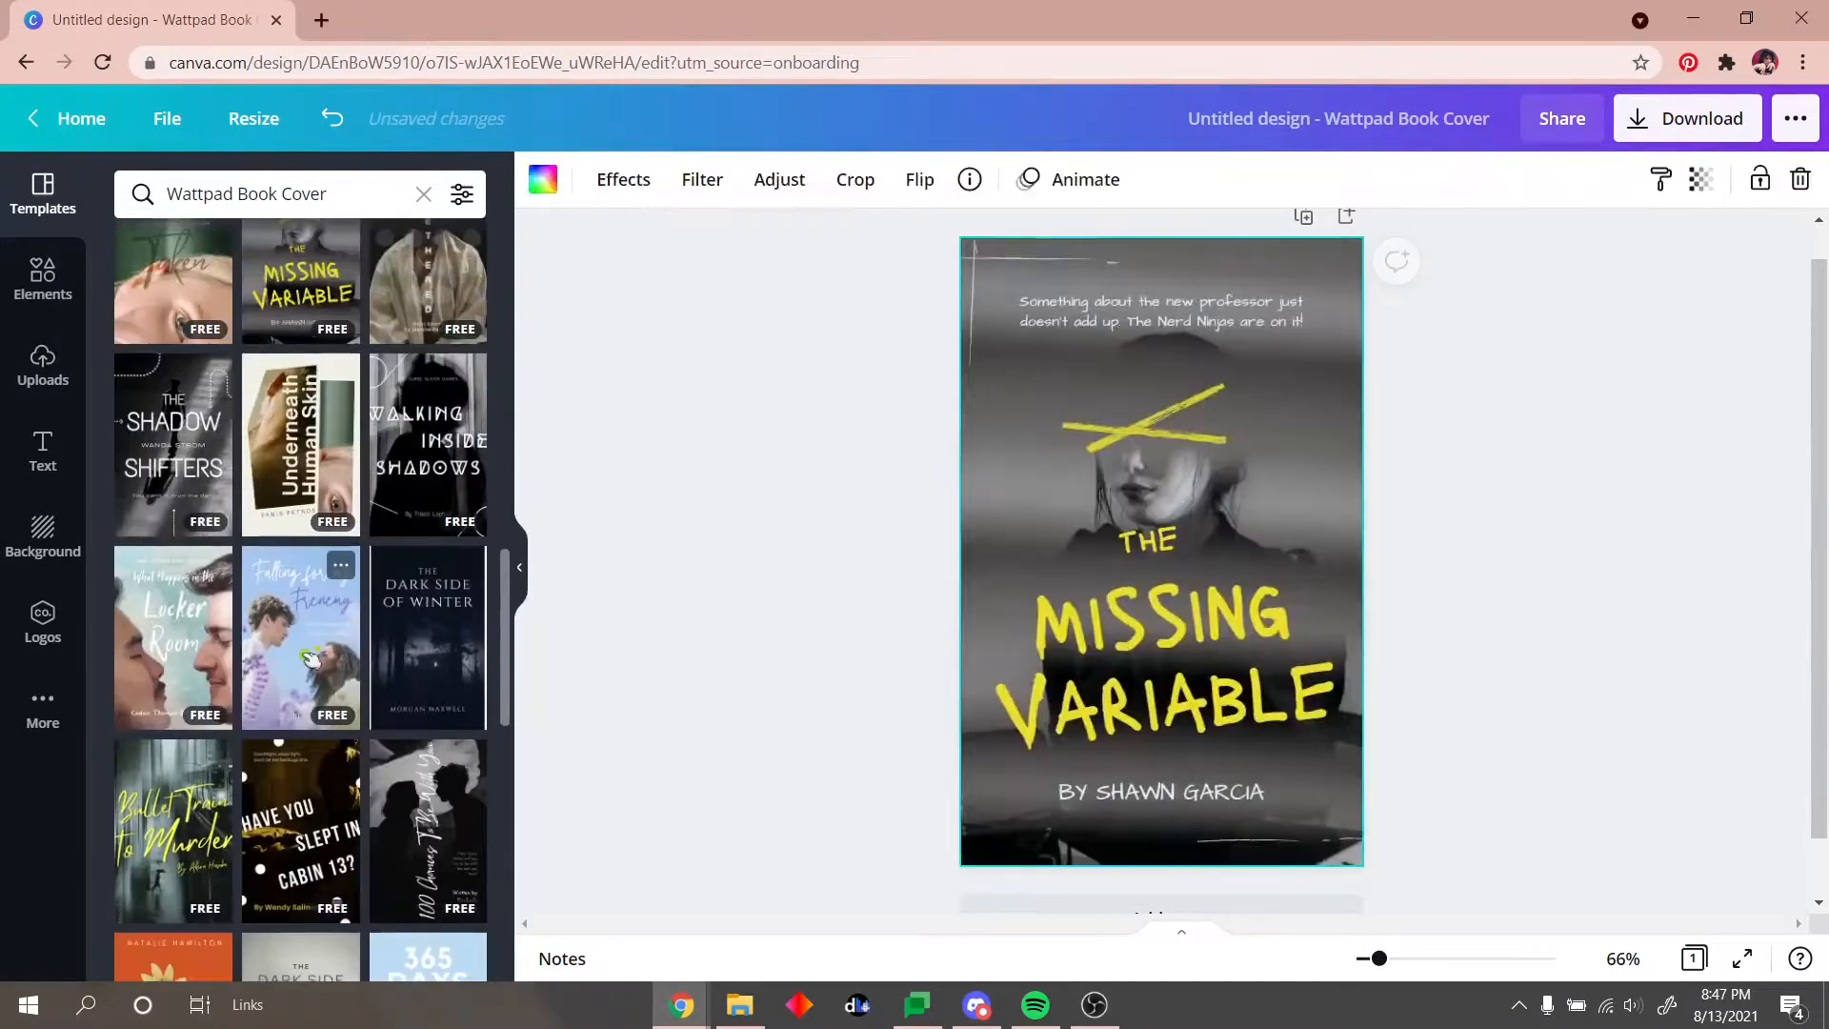
{"action": "left_click", "coordinate": [310, 644]}
{"action": "scroll", "coordinate": [311, 648], "scroll_direction": "down", "scroll_amount": 5}
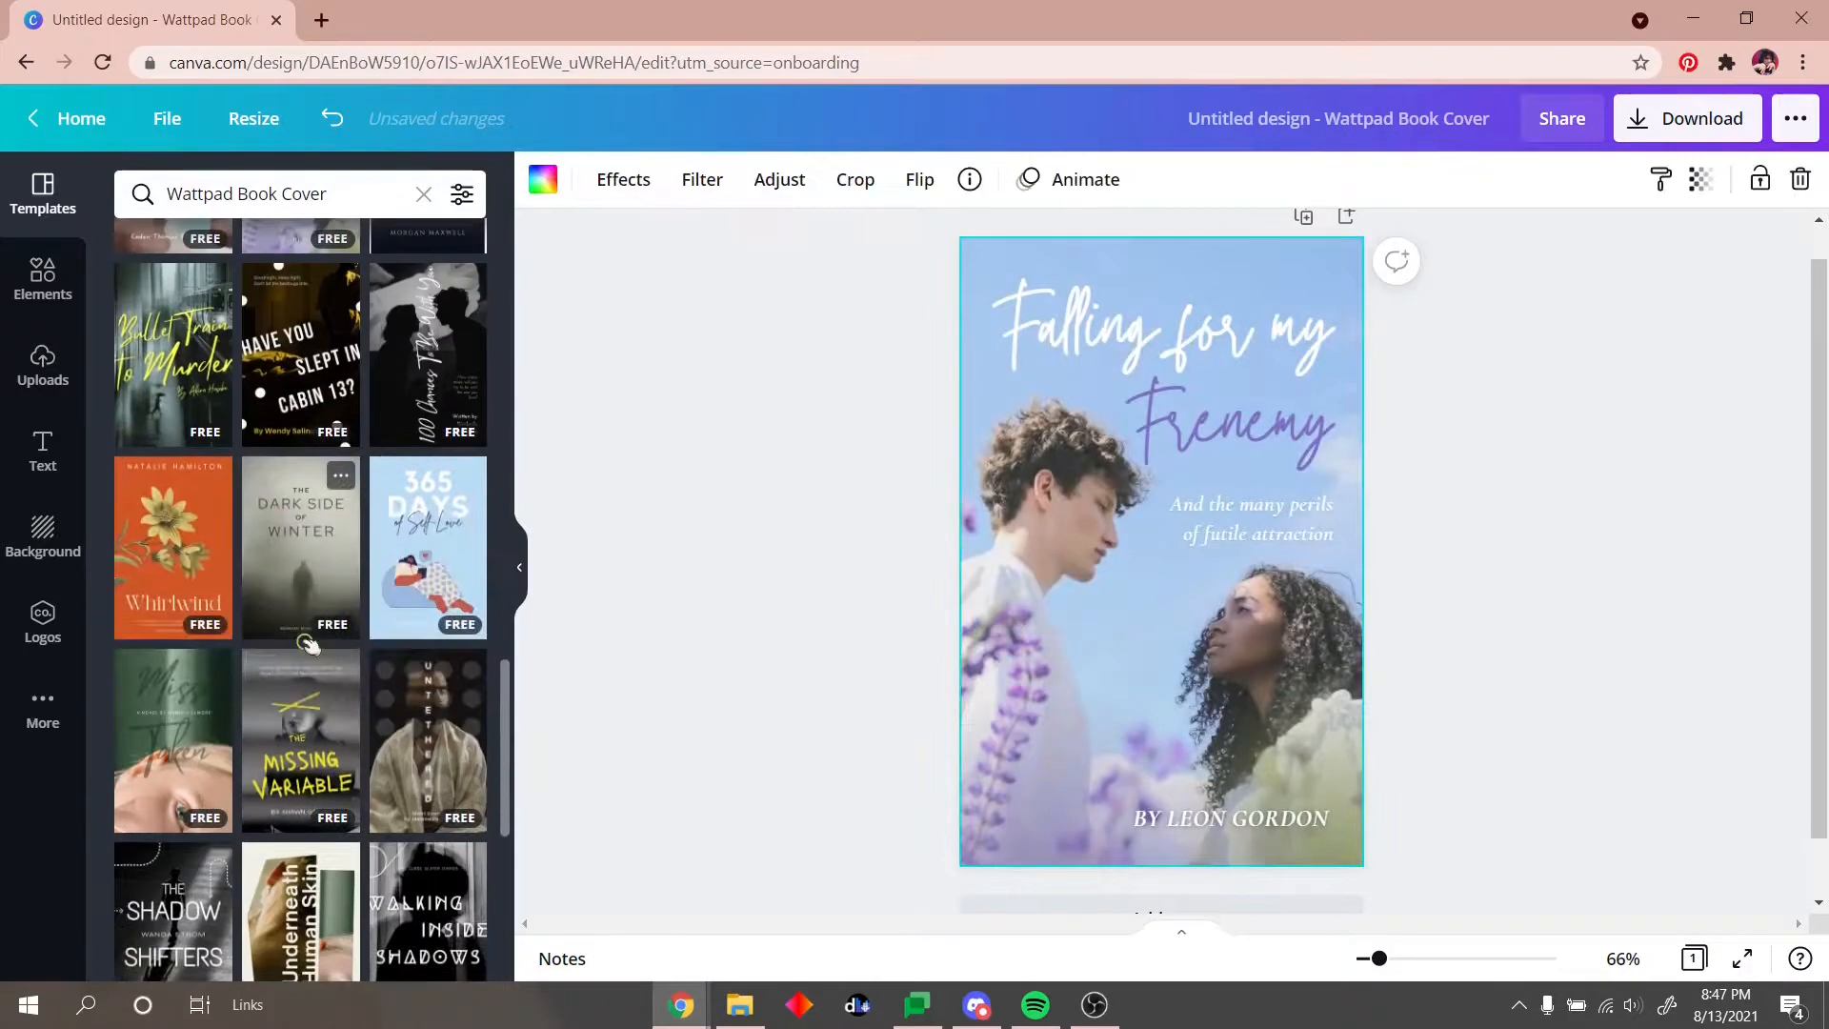
{"action": "scroll", "coordinate": [312, 648], "scroll_direction": "down", "scroll_amount": 5}
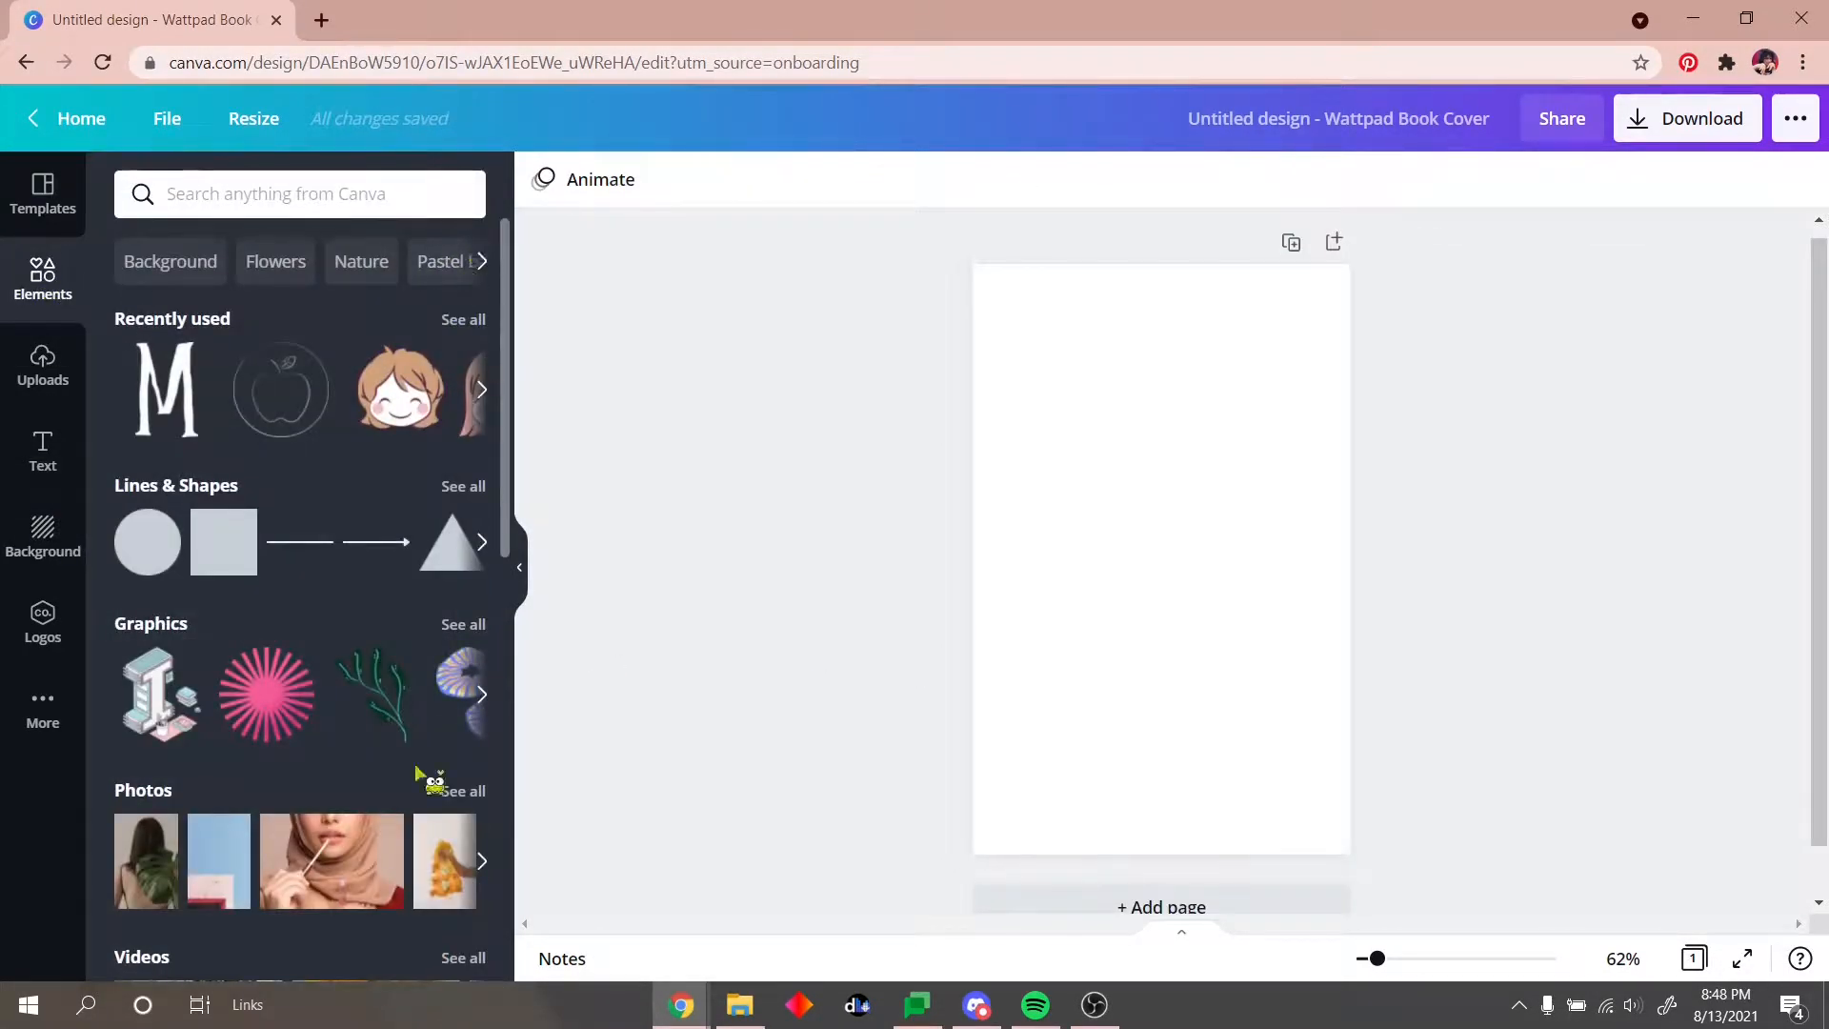
Step: Search the photo library for "couple" and pick a photo of a couple for the cover
{"action": "left_click", "coordinate": [448, 789]}
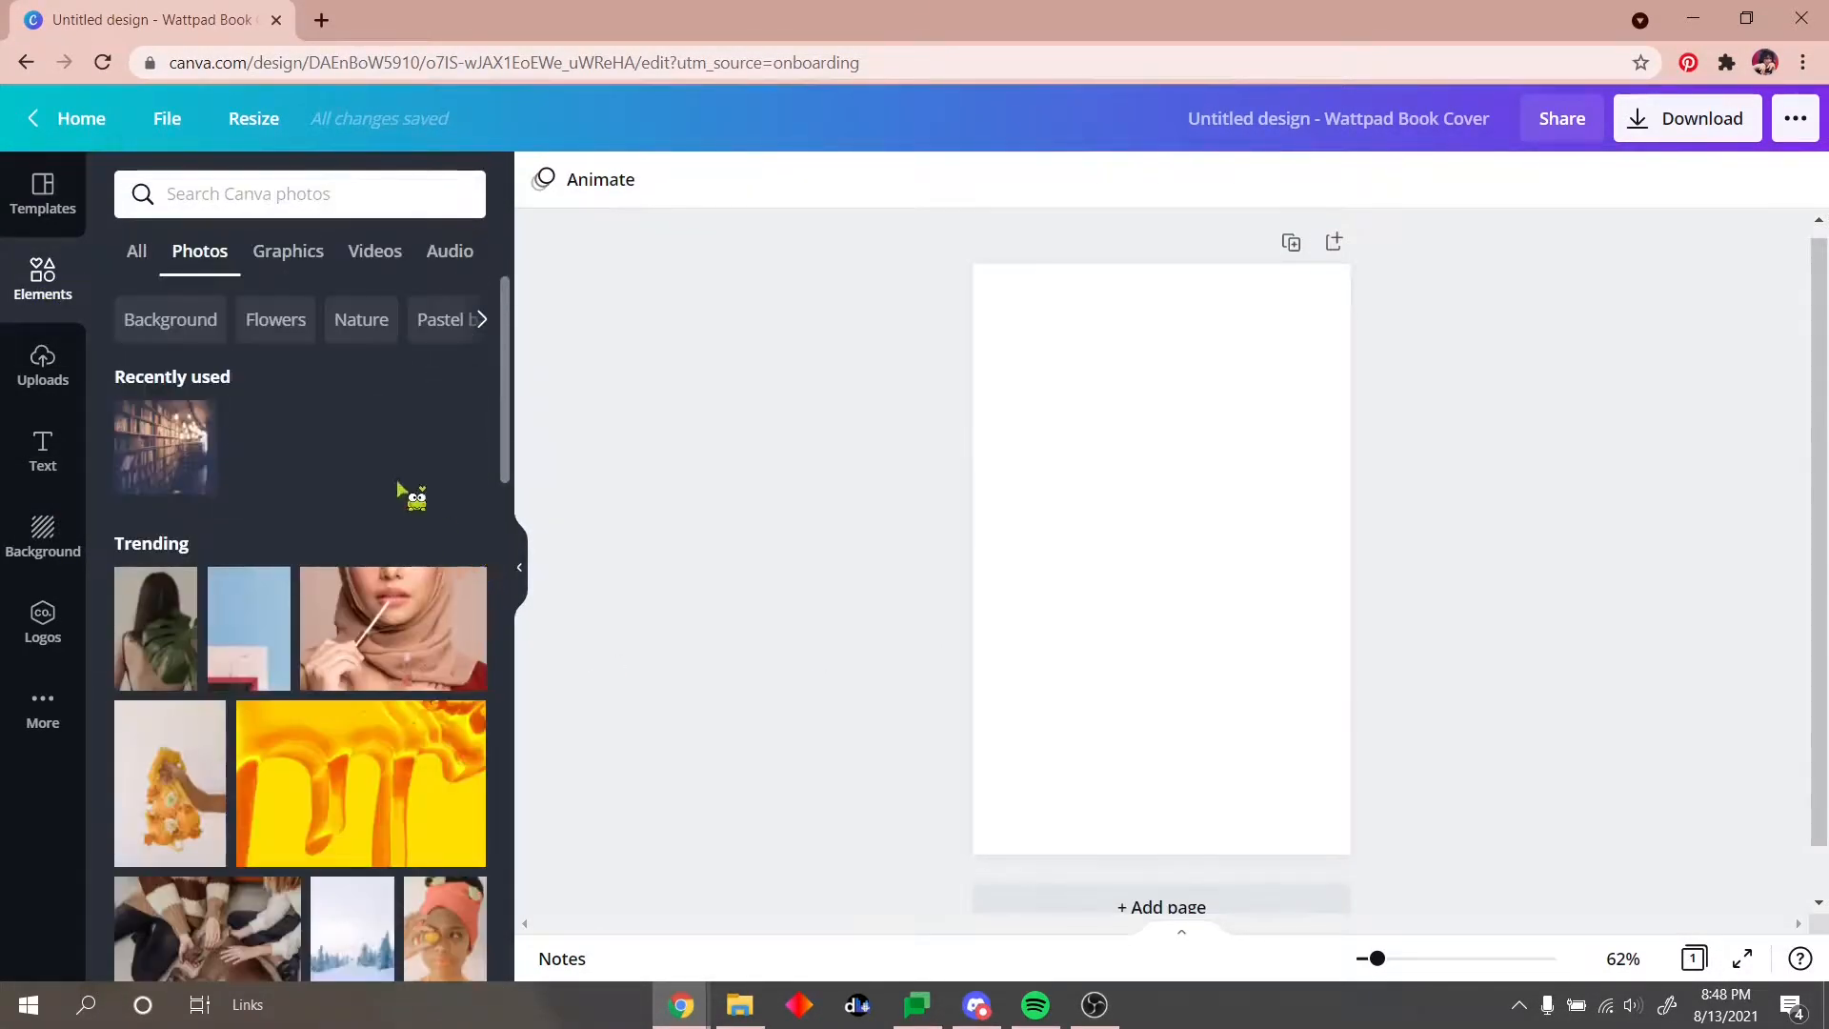
{"action": "left_click", "coordinate": [314, 202]}
{"action": "type", "text": "couple"}
{"action": "key", "text": "Return"}
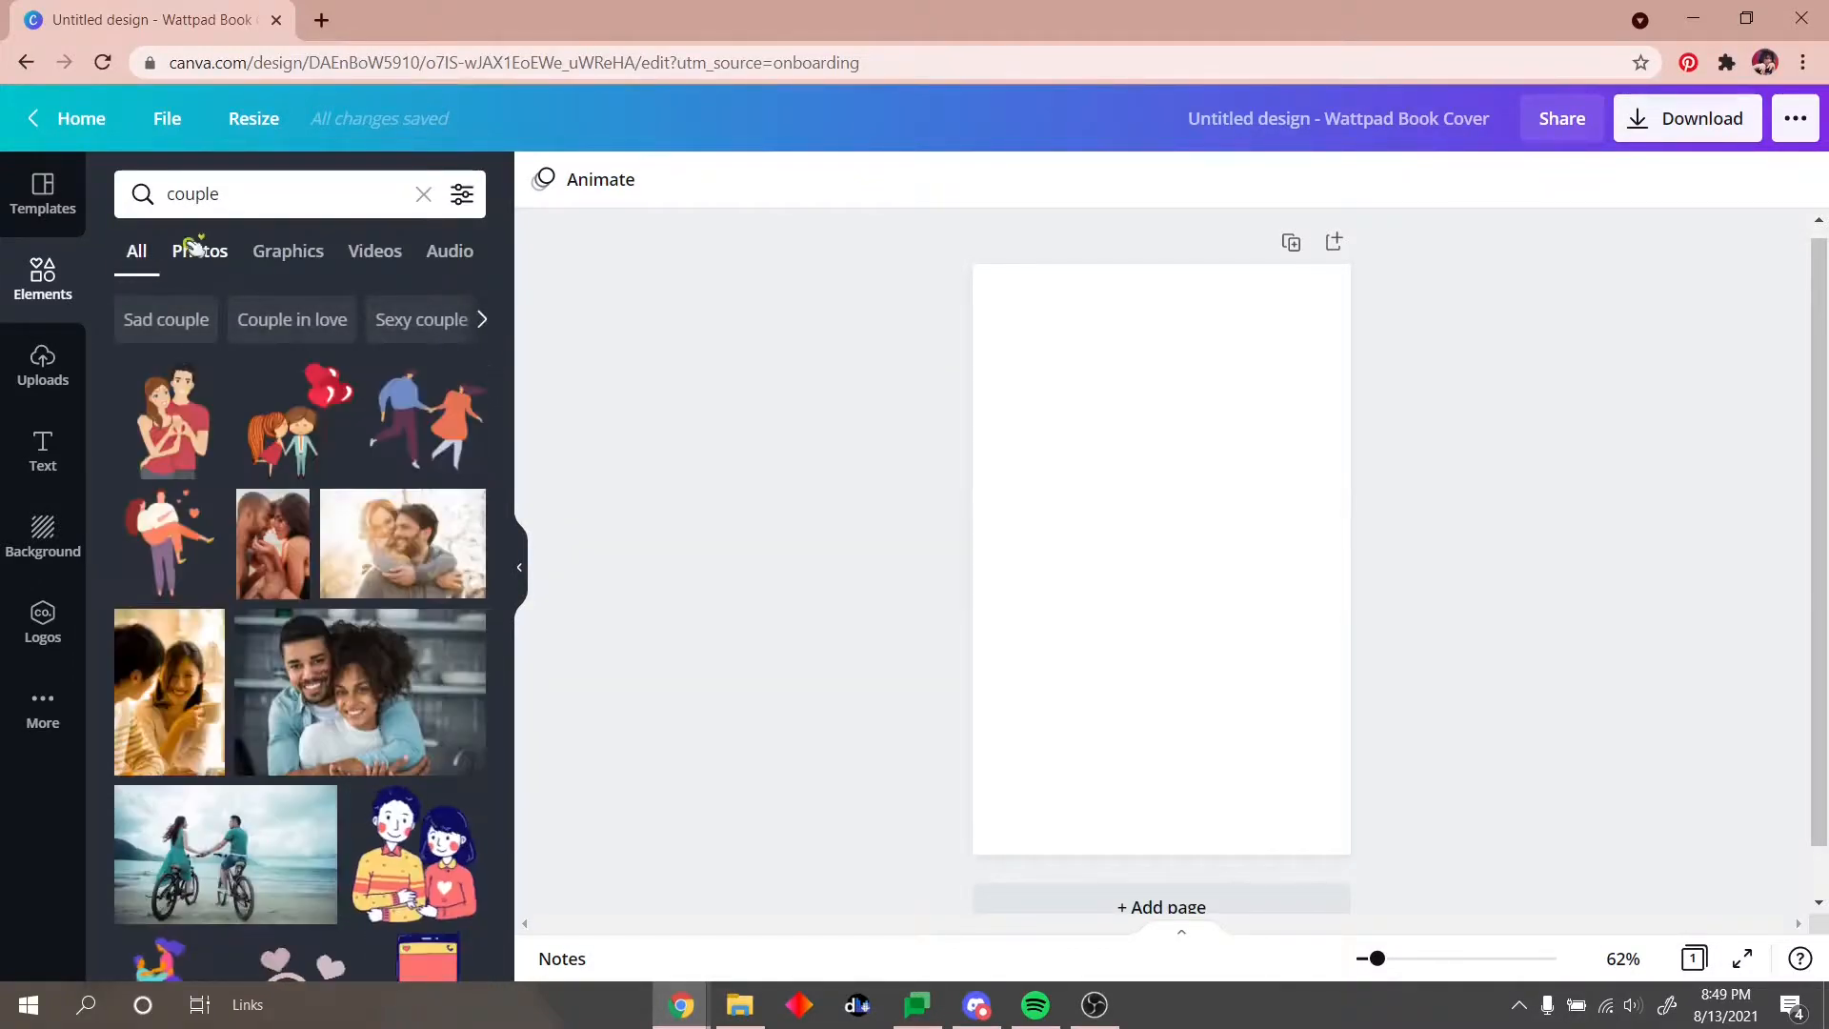
{"action": "left_click", "coordinate": [402, 543]}
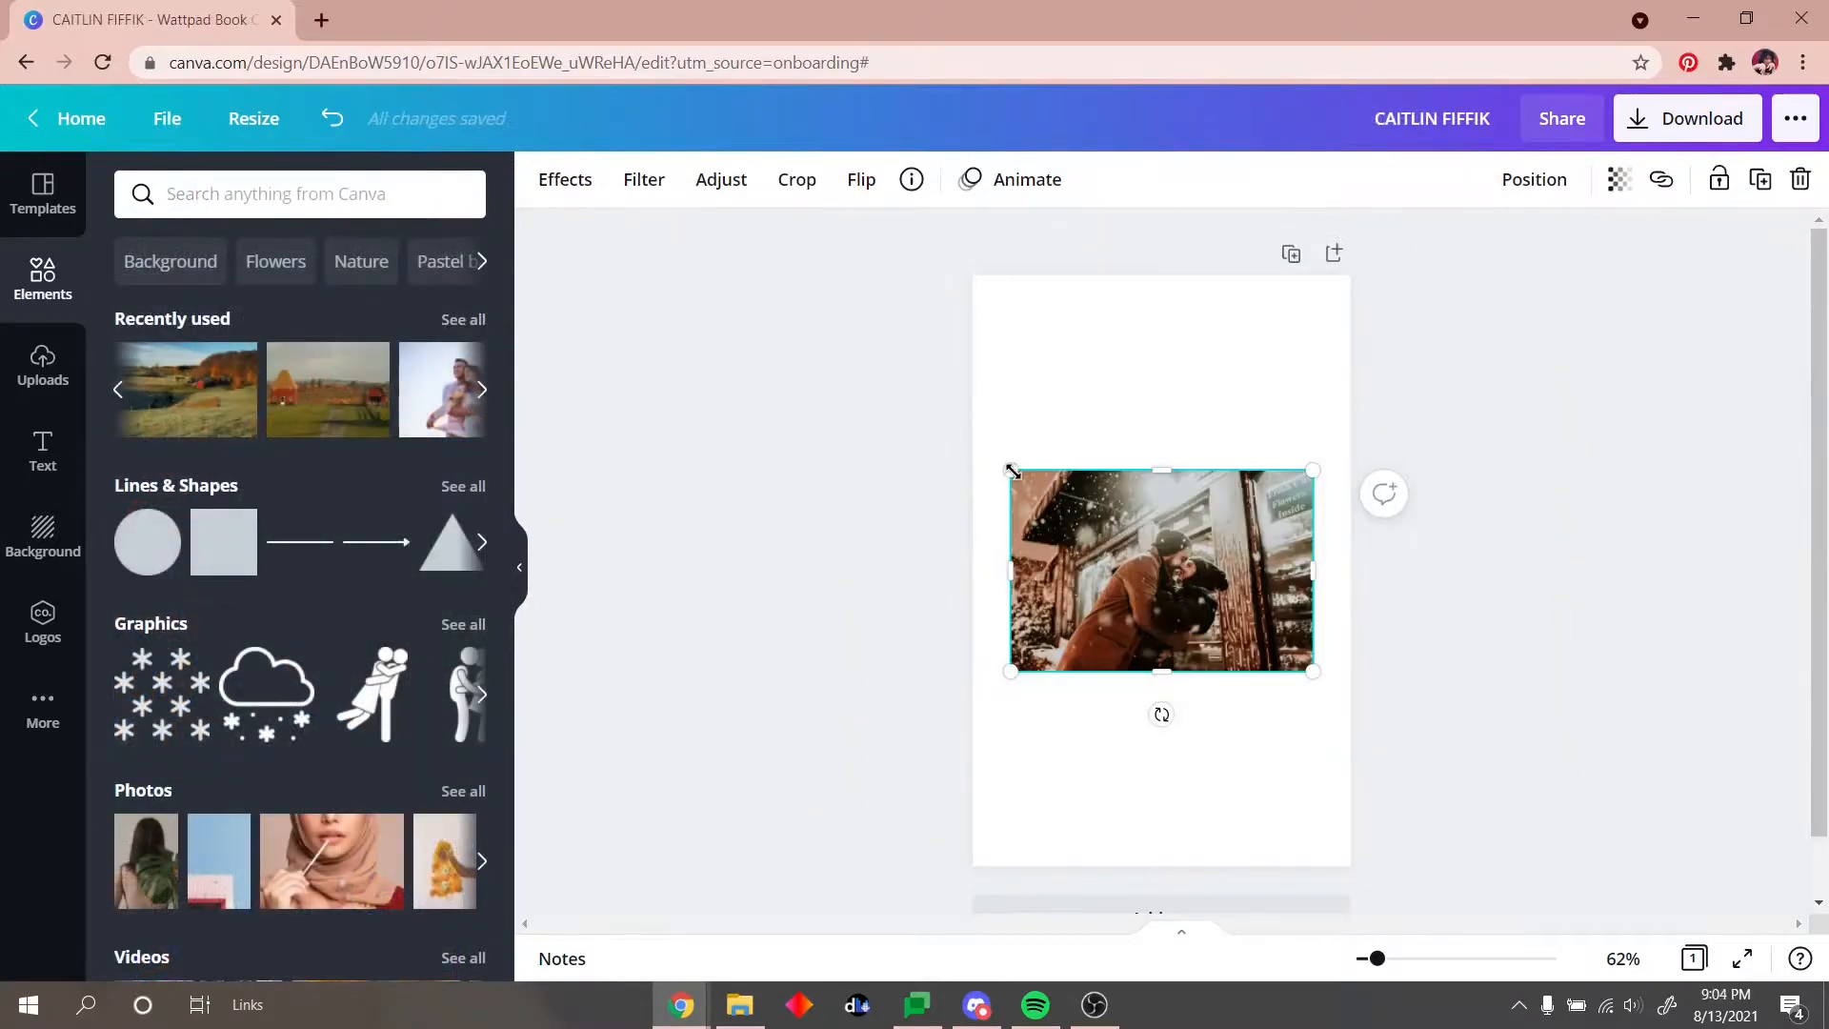
Step: Enlarge the snowy couple photo to fill the page and add a text with the author's name near the page's upper edge
{"action": "left_click_drag", "start_coordinate": [1323, 676], "coordinate": [1561, 856]}
{"action": "left_click", "coordinate": [750, 506]}
{"action": "left_click_drag", "start_coordinate": [1201, 624], "coordinate": [1173, 383]}
{"action": "type", "text": "tCAITLIN F"}
Step: Try different fonts on the author's name and set it in Calgary
{"action": "left_click", "coordinate": [619, 179]}
{"action": "left_click", "coordinate": [314, 466]}
{"action": "scroll", "coordinate": [305, 495], "scroll_direction": "down", "scroll_amount": 3}
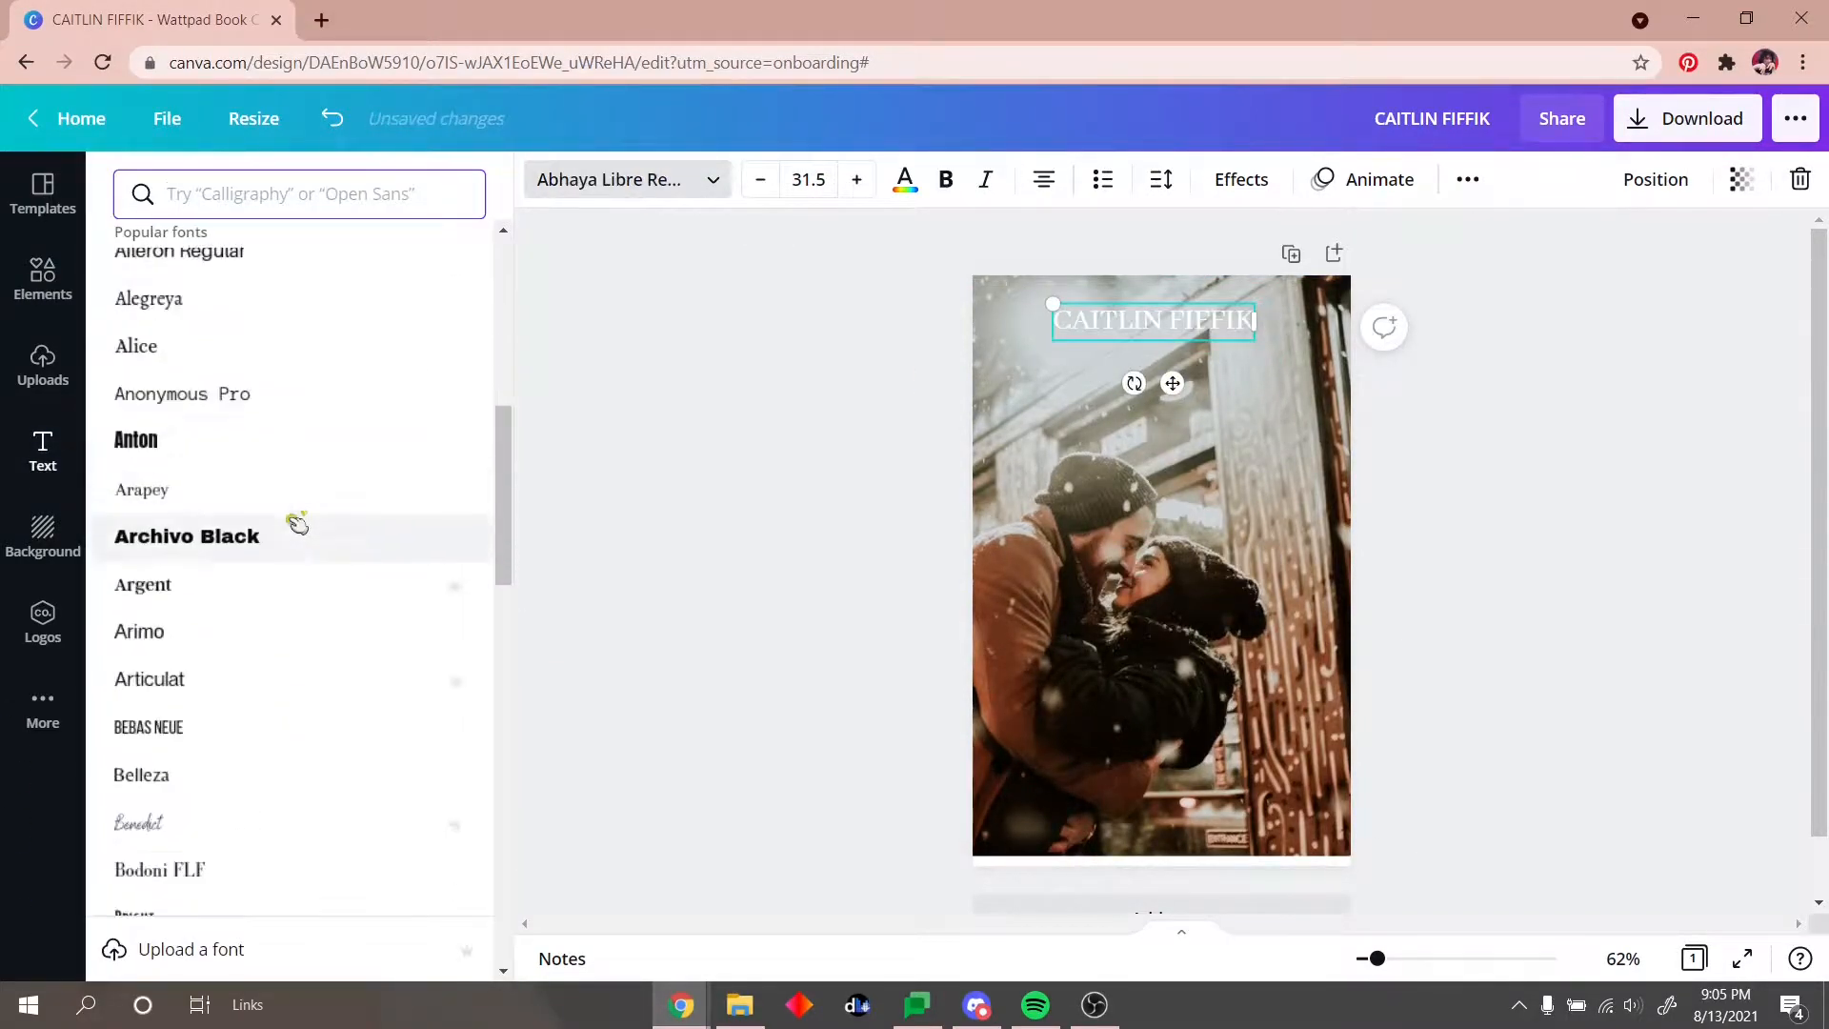
{"action": "scroll", "coordinate": [267, 362], "scroll_direction": "down", "scroll_amount": 1}
{"action": "left_click", "coordinate": [253, 322]}
{"action": "left_click", "coordinate": [253, 372]}
{"action": "scroll", "coordinate": [265, 458], "scroll_direction": "down", "scroll_amount": 1}
{"action": "scroll", "coordinate": [263, 419], "scroll_direction": "down", "scroll_amount": 3}
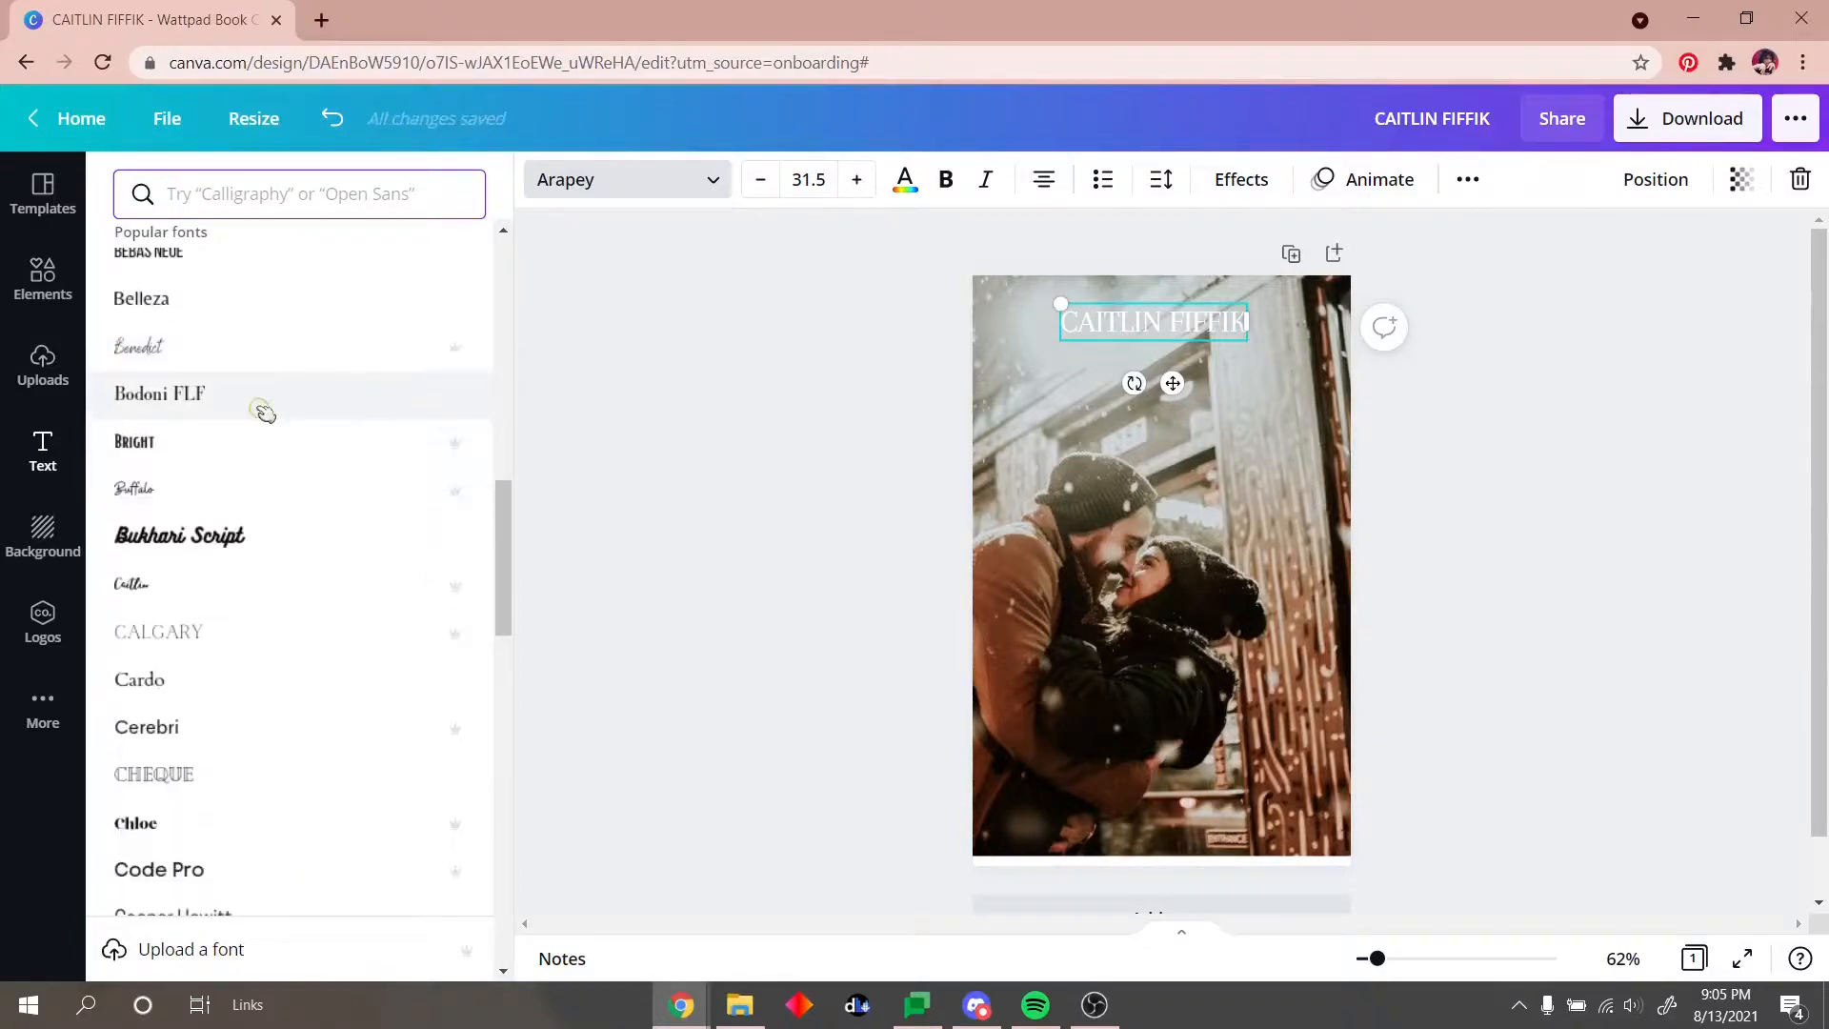
{"action": "scroll", "coordinate": [263, 414], "scroll_direction": "down", "scroll_amount": 1}
{"action": "left_click", "coordinate": [261, 404]}
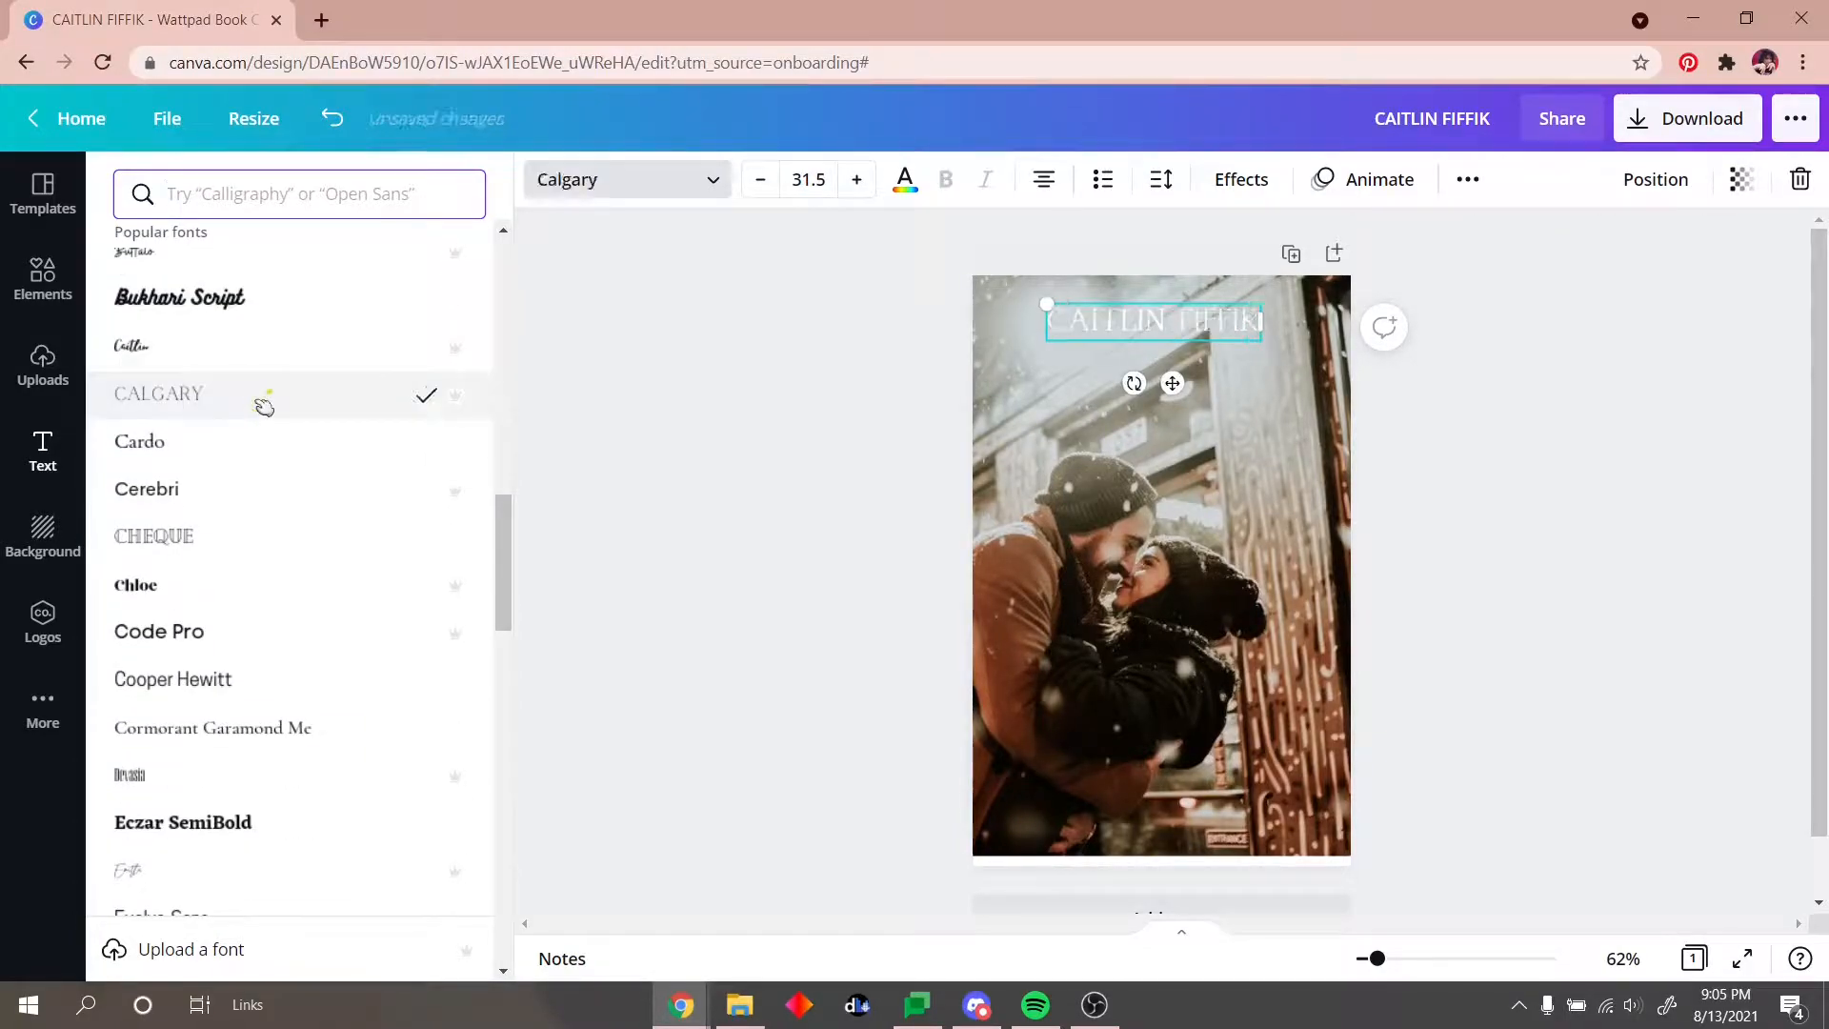
Step: Set the author's name colour to #8B6262 and enlarge the text to size 46.2
{"action": "left_click", "coordinate": [903, 179]}
{"action": "left_click", "coordinate": [155, 306]}
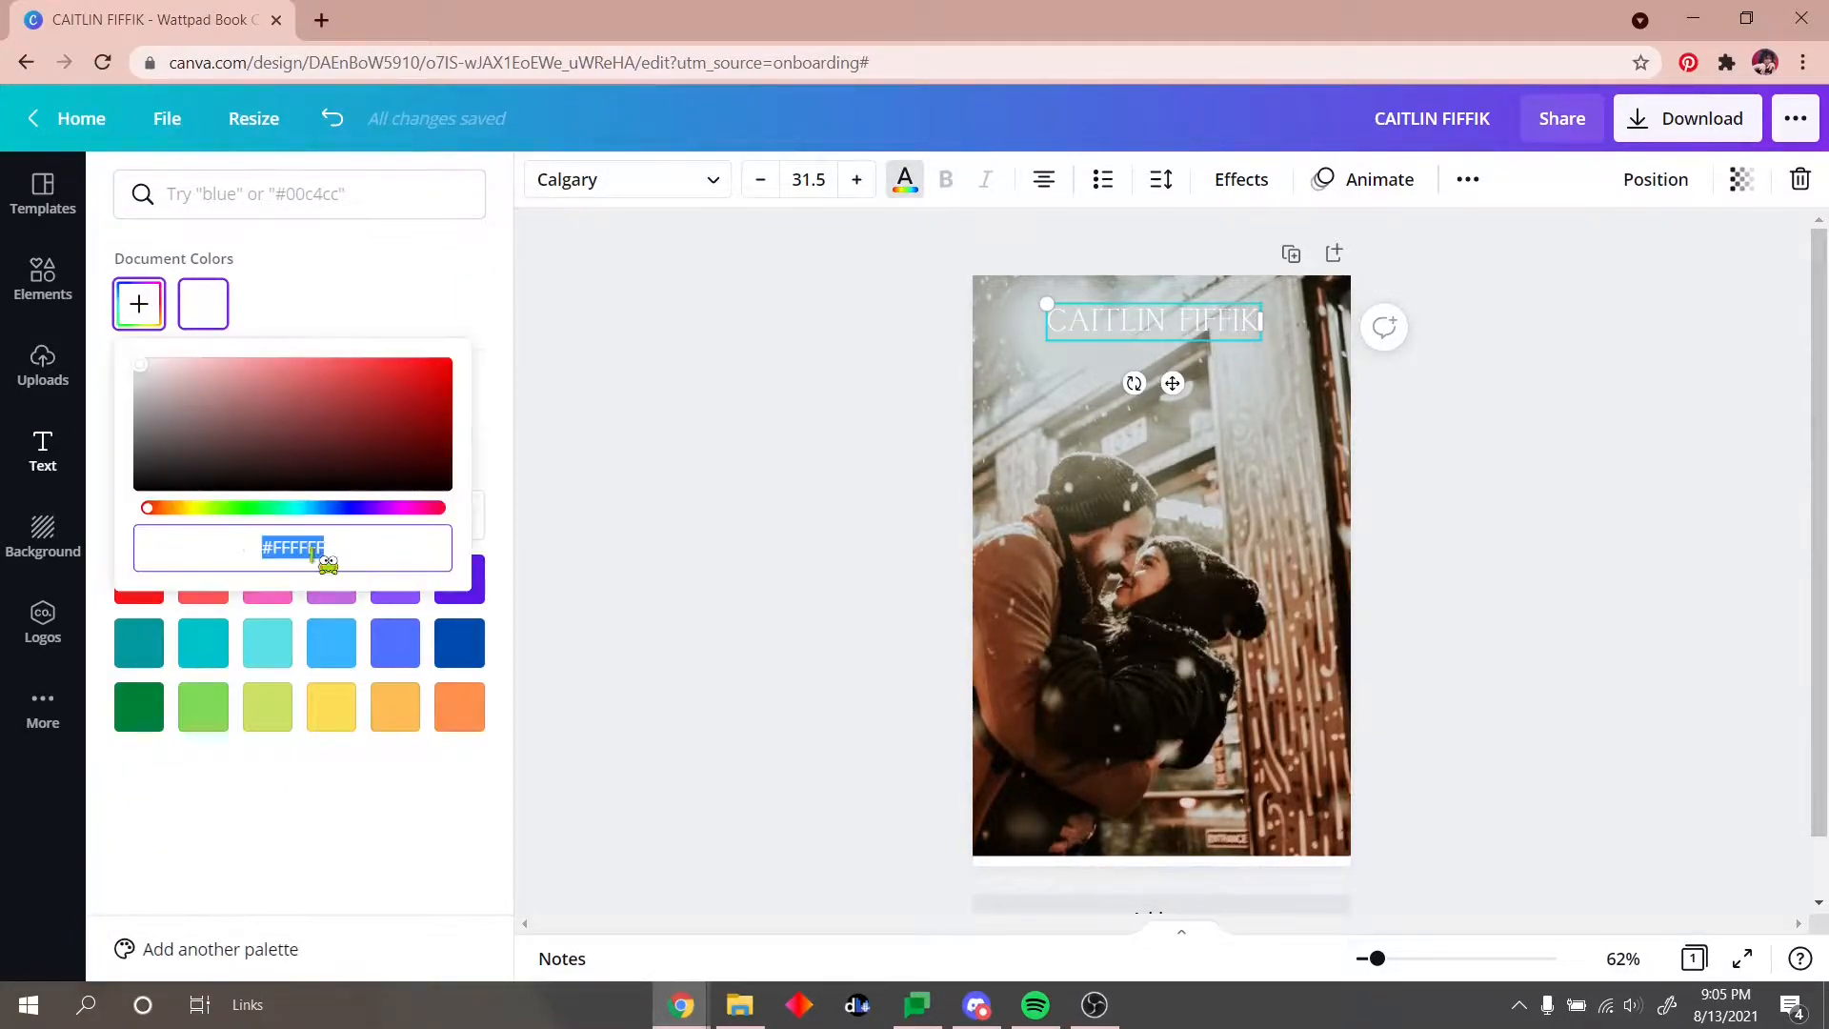
{"action": "type", "text": "#8B6262"}
{"action": "left_click_drag", "start_coordinate": [1046, 305], "coordinate": [1253, 396]}
{"action": "key", "text": "Escape"}
Step: Set the author's name in Libre Baskerville and tighten its line spacing
{"action": "left_click", "coordinate": [1158, 329]}
{"action": "left_click", "coordinate": [620, 179]}
{"action": "scroll", "coordinate": [359, 421], "scroll_direction": "down", "scroll_amount": 1}
{"action": "left_click", "coordinate": [261, 323]}
{"action": "left_click", "coordinate": [261, 464]}
{"action": "left_click", "coordinate": [297, 610]}
{"action": "scroll", "coordinate": [296, 609], "scroll_direction": "down", "scroll_amount": 8}
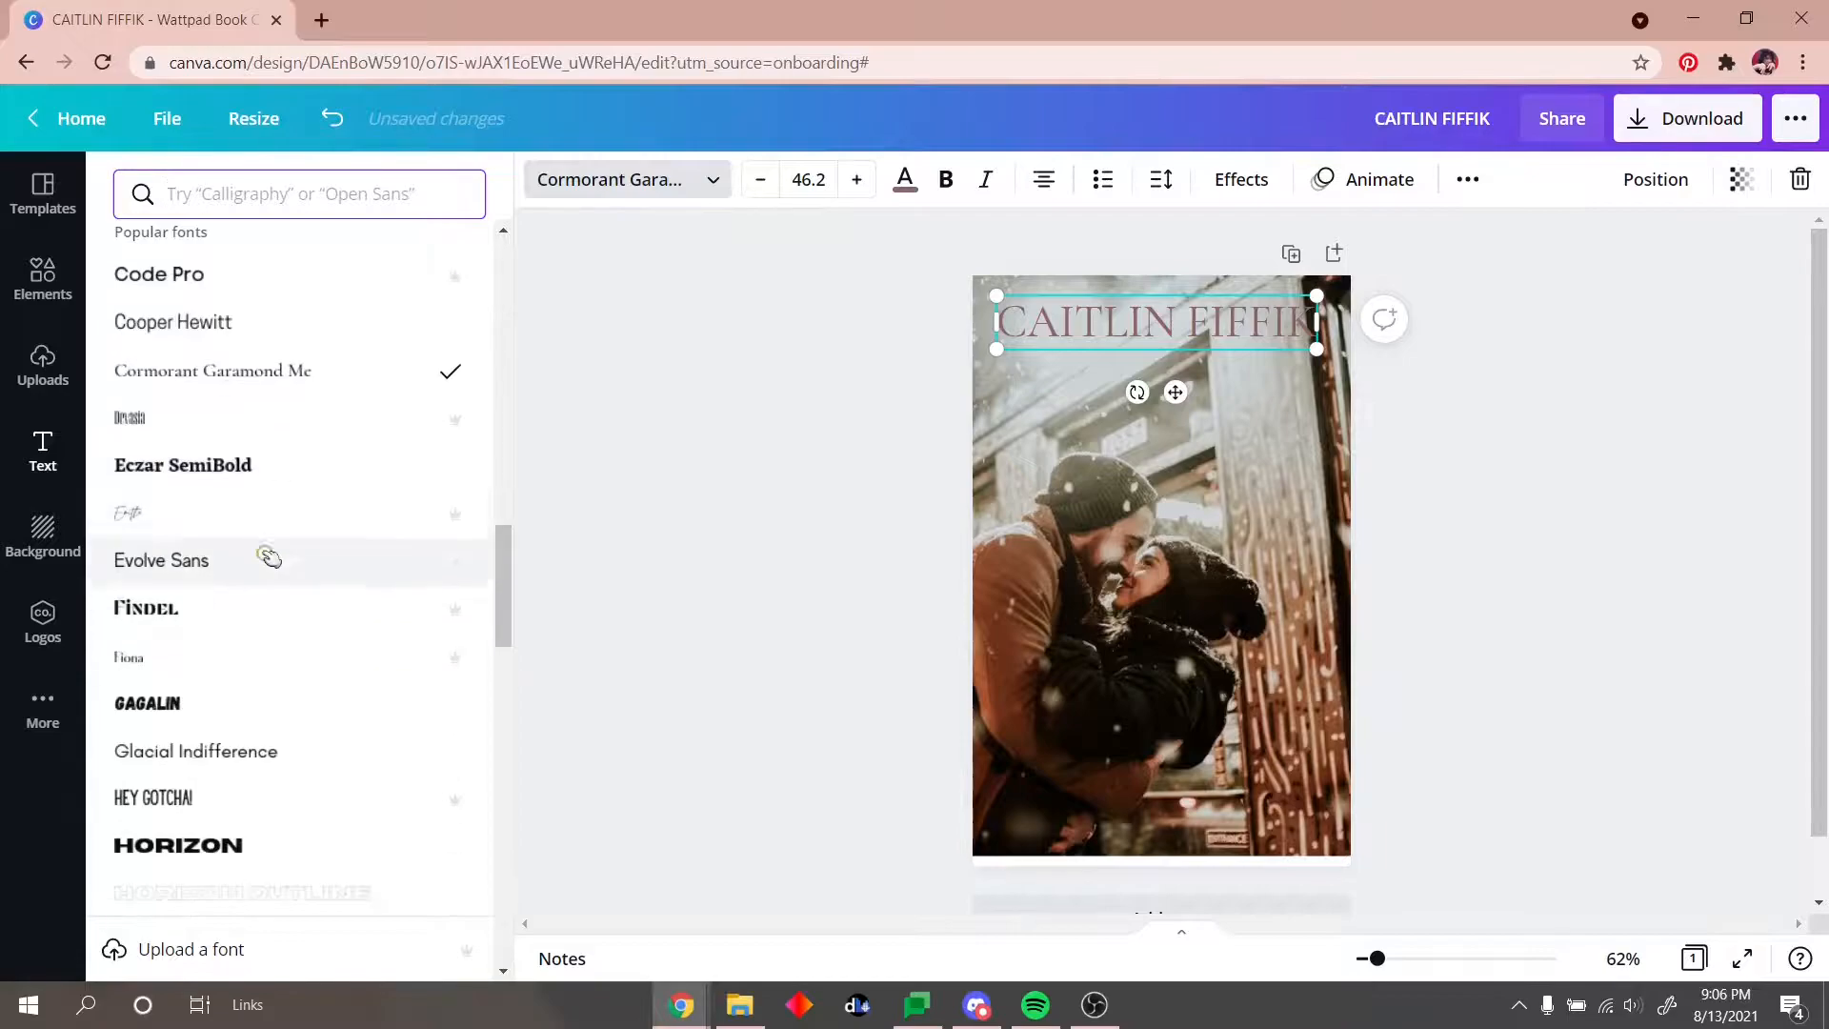
{"action": "scroll", "coordinate": [272, 419], "scroll_direction": "down", "scroll_amount": 4}
{"action": "left_click", "coordinate": [269, 392]}
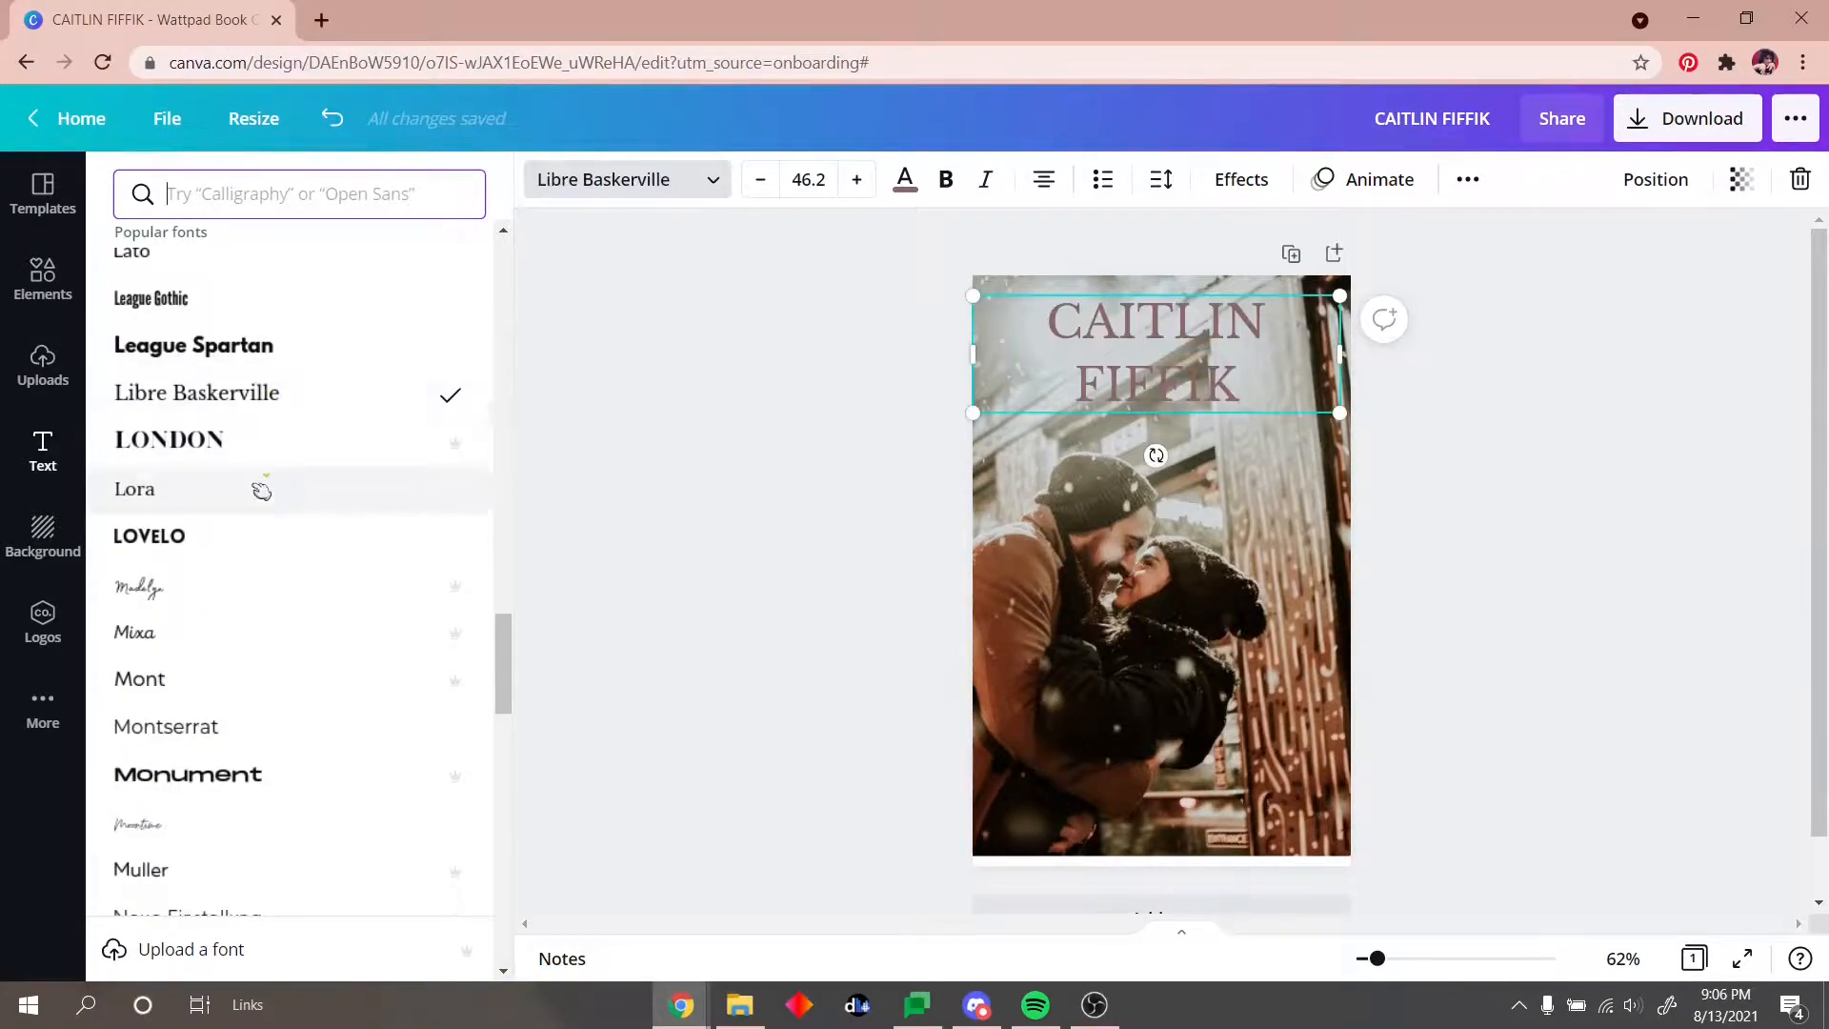
{"action": "scroll", "coordinate": [262, 476], "scroll_direction": "down", "scroll_amount": 4}
{"action": "left_click", "coordinate": [1161, 179]}
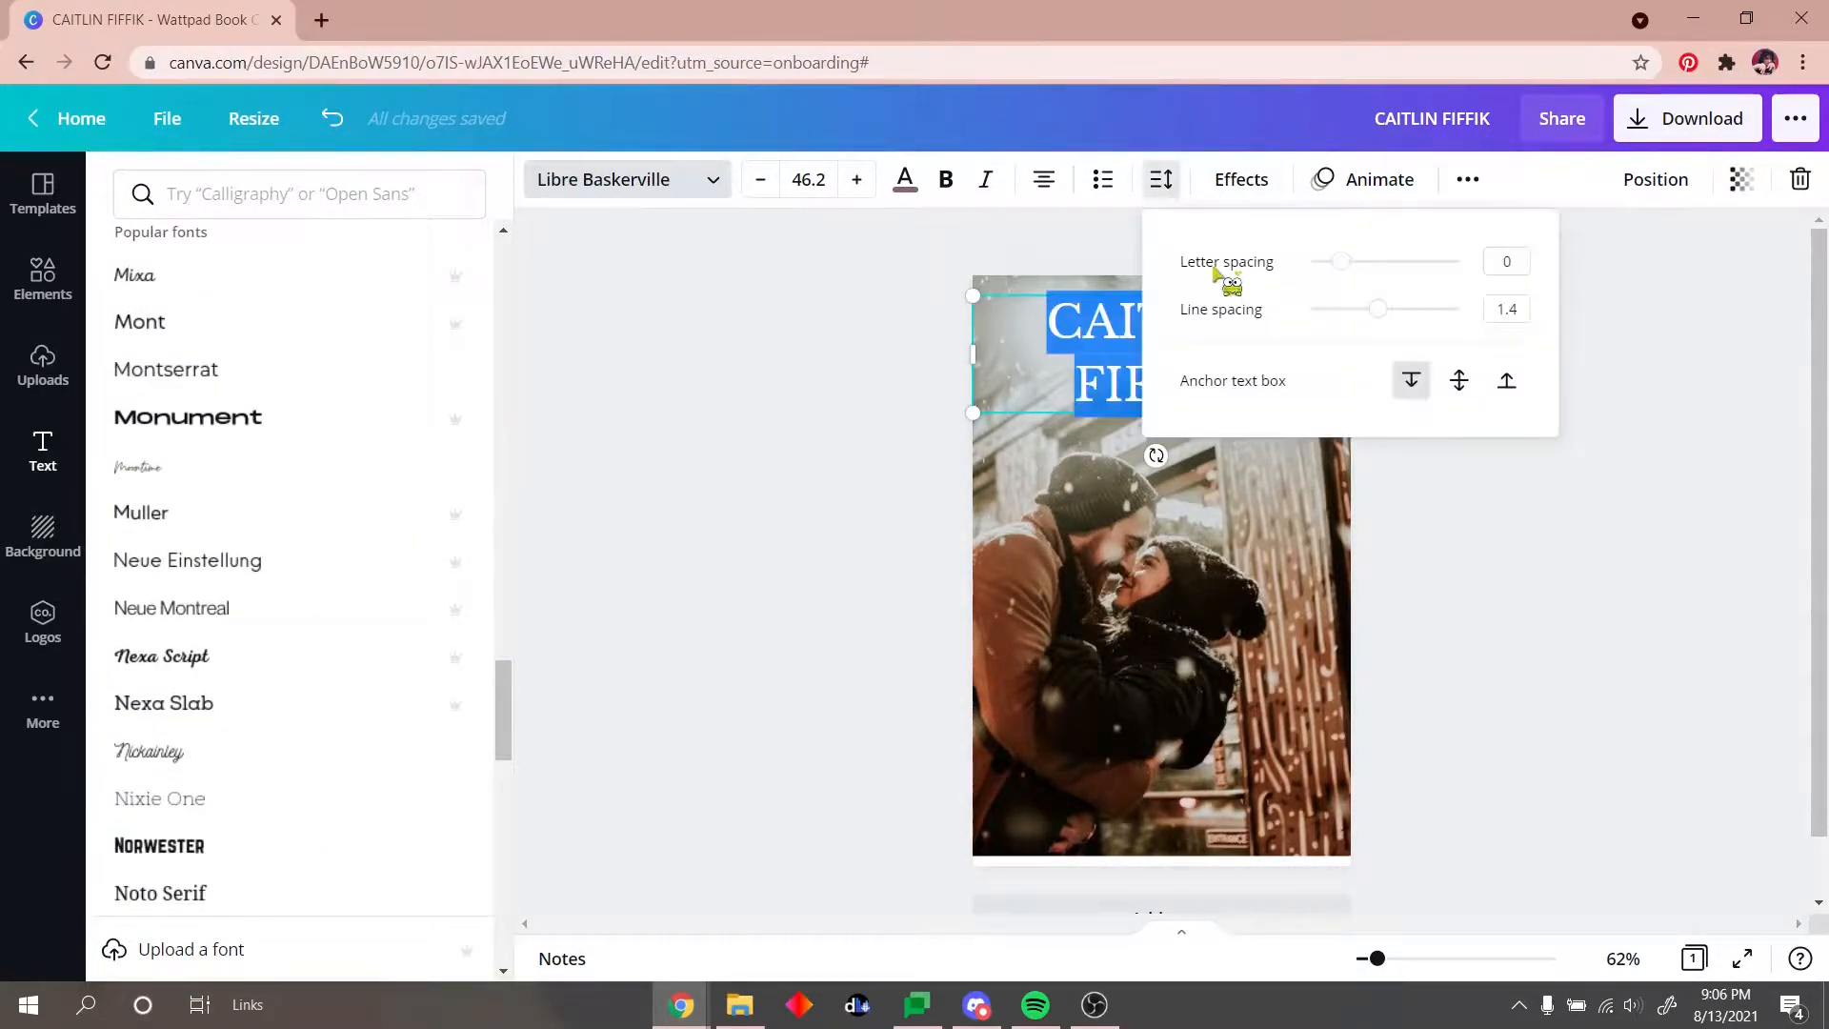
{"action": "left_click", "coordinate": [988, 270]}
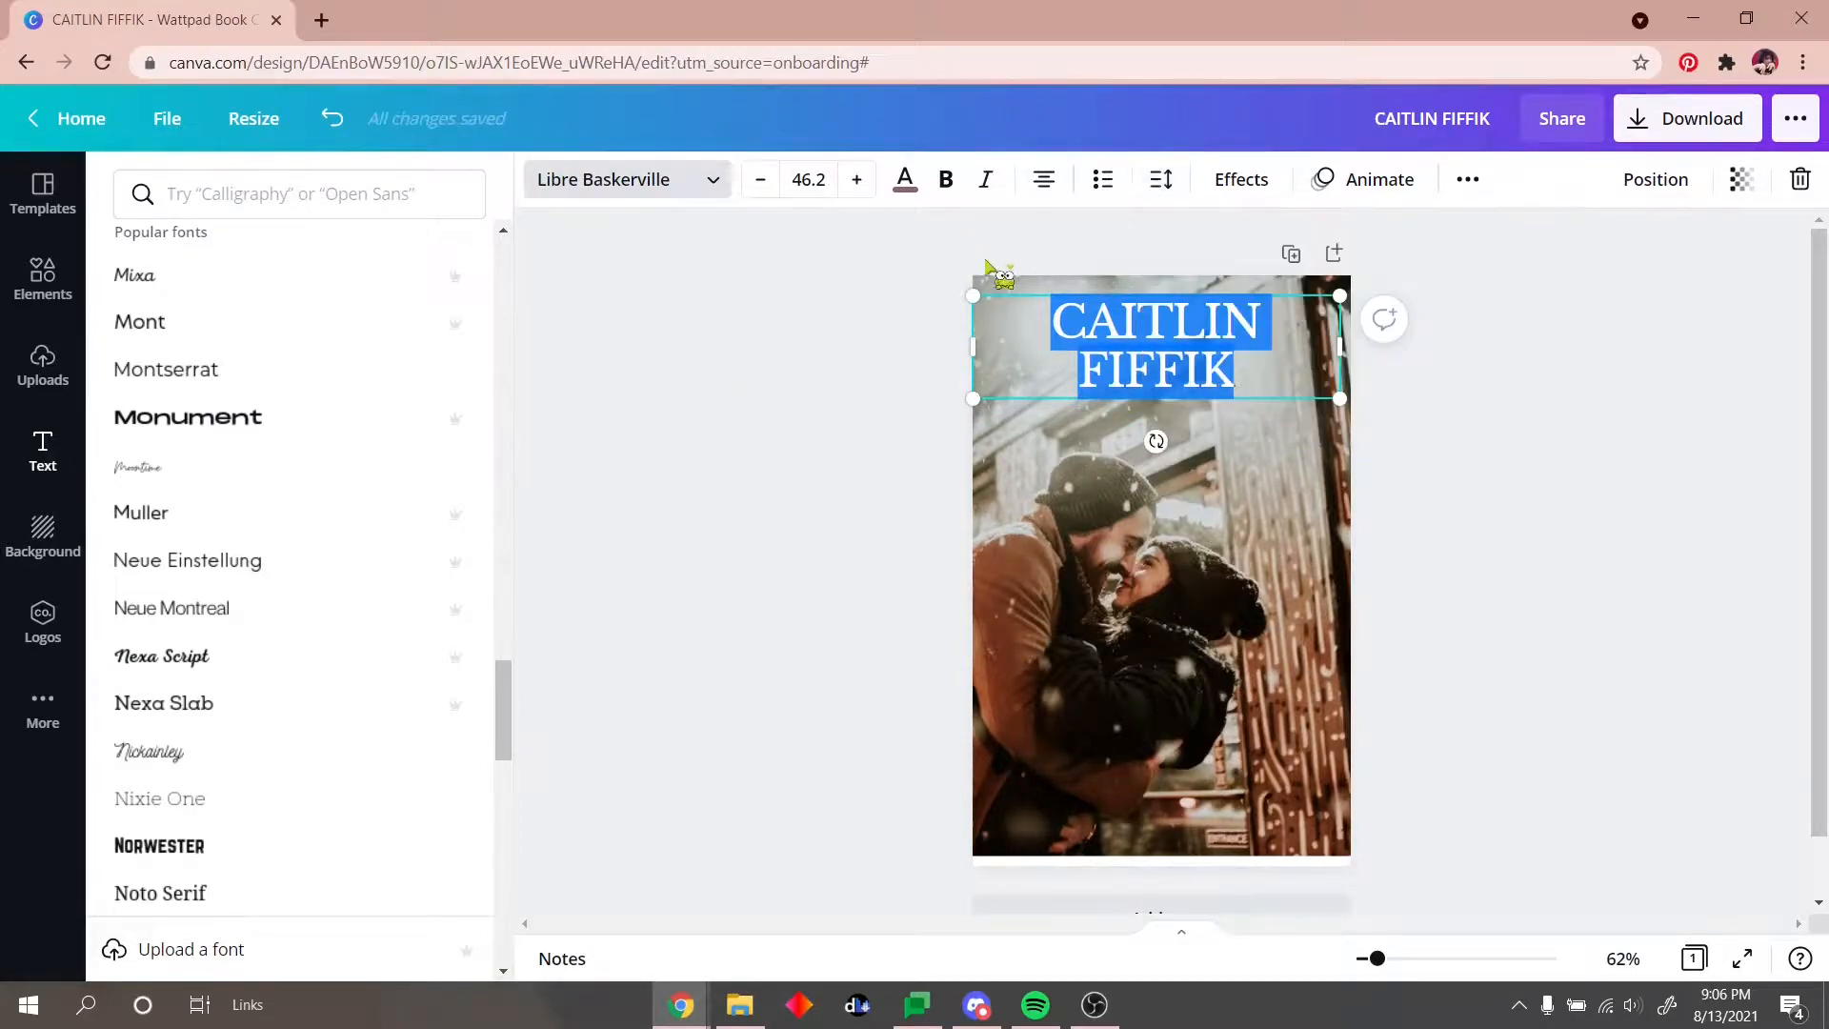
Step: Compare the text effects on the author's name and apply Neon with an intensity of 49
{"action": "left_click", "coordinate": [1241, 179]}
{"action": "left_click", "coordinate": [303, 650]}
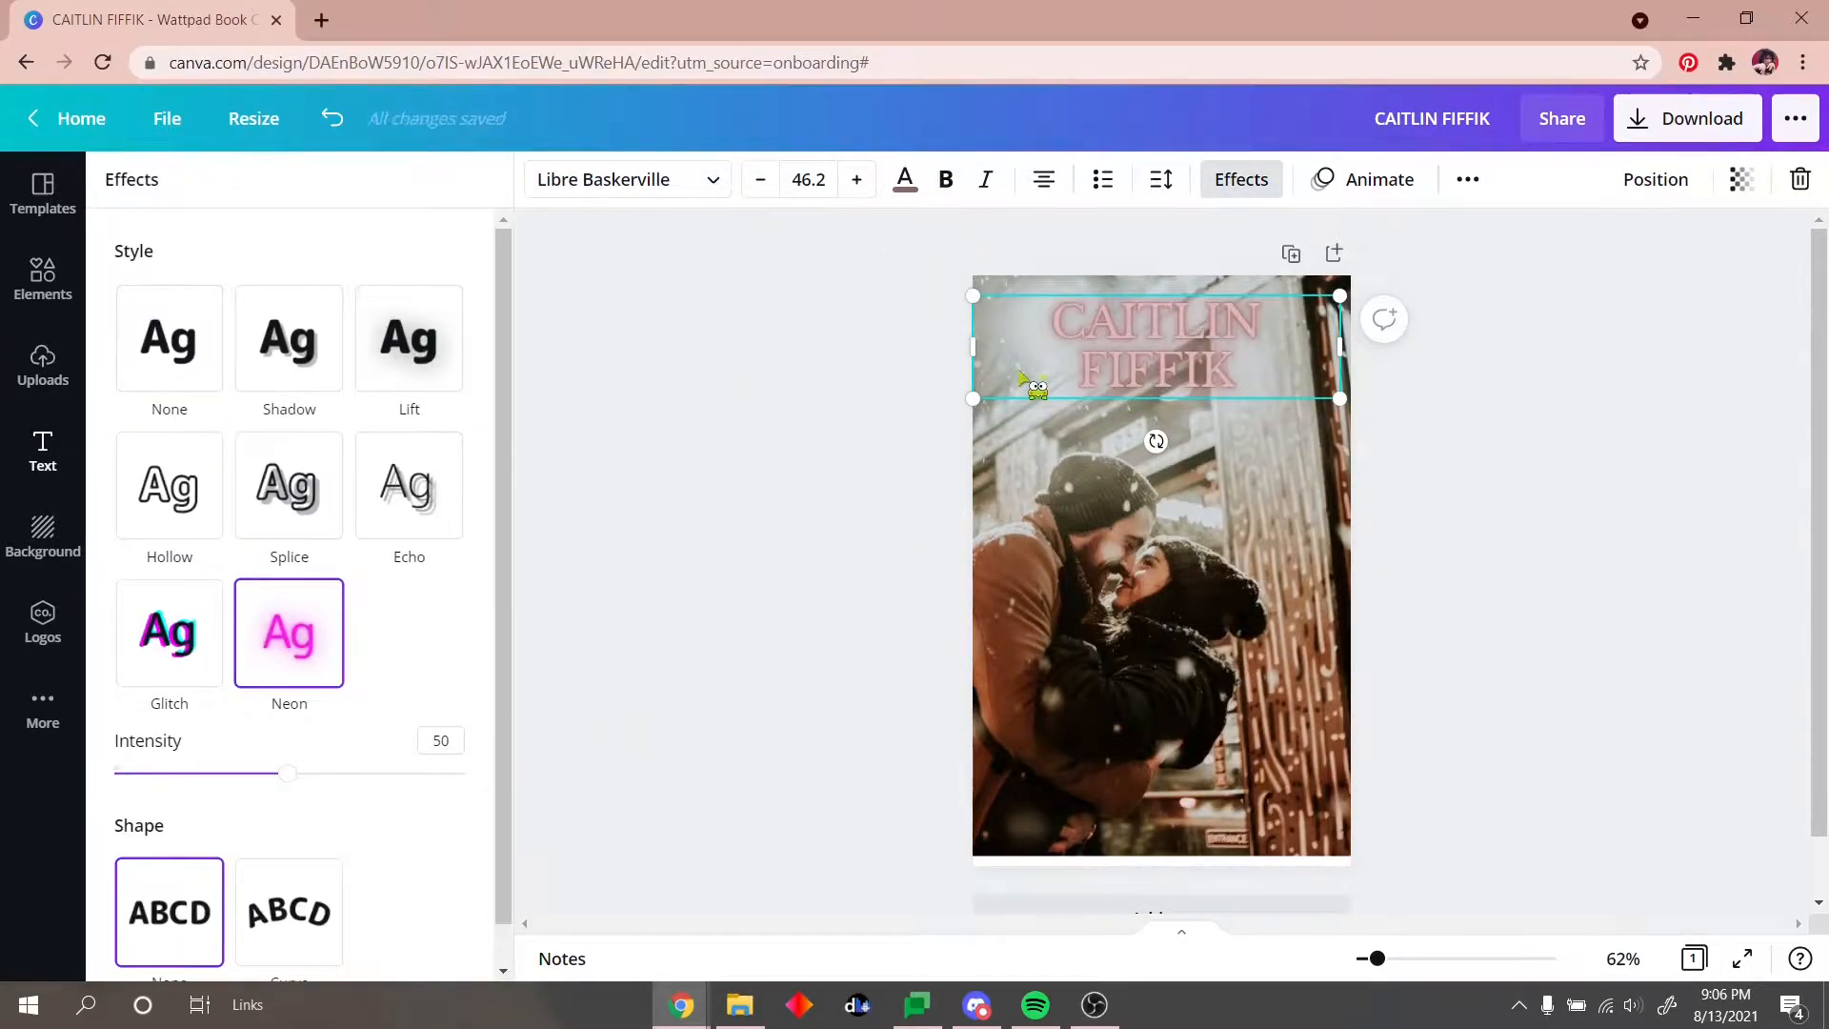
{"action": "left_click", "coordinate": [410, 338]}
{"action": "left_click", "coordinate": [302, 710]}
{"action": "left_click", "coordinate": [405, 486]}
{"action": "left_click", "coordinate": [169, 486]}
{"action": "left_click", "coordinate": [336, 496]}
{"action": "left_click", "coordinate": [324, 886]}
{"action": "left_click_drag", "start_coordinate": [290, 771], "coordinate": [327, 777]}
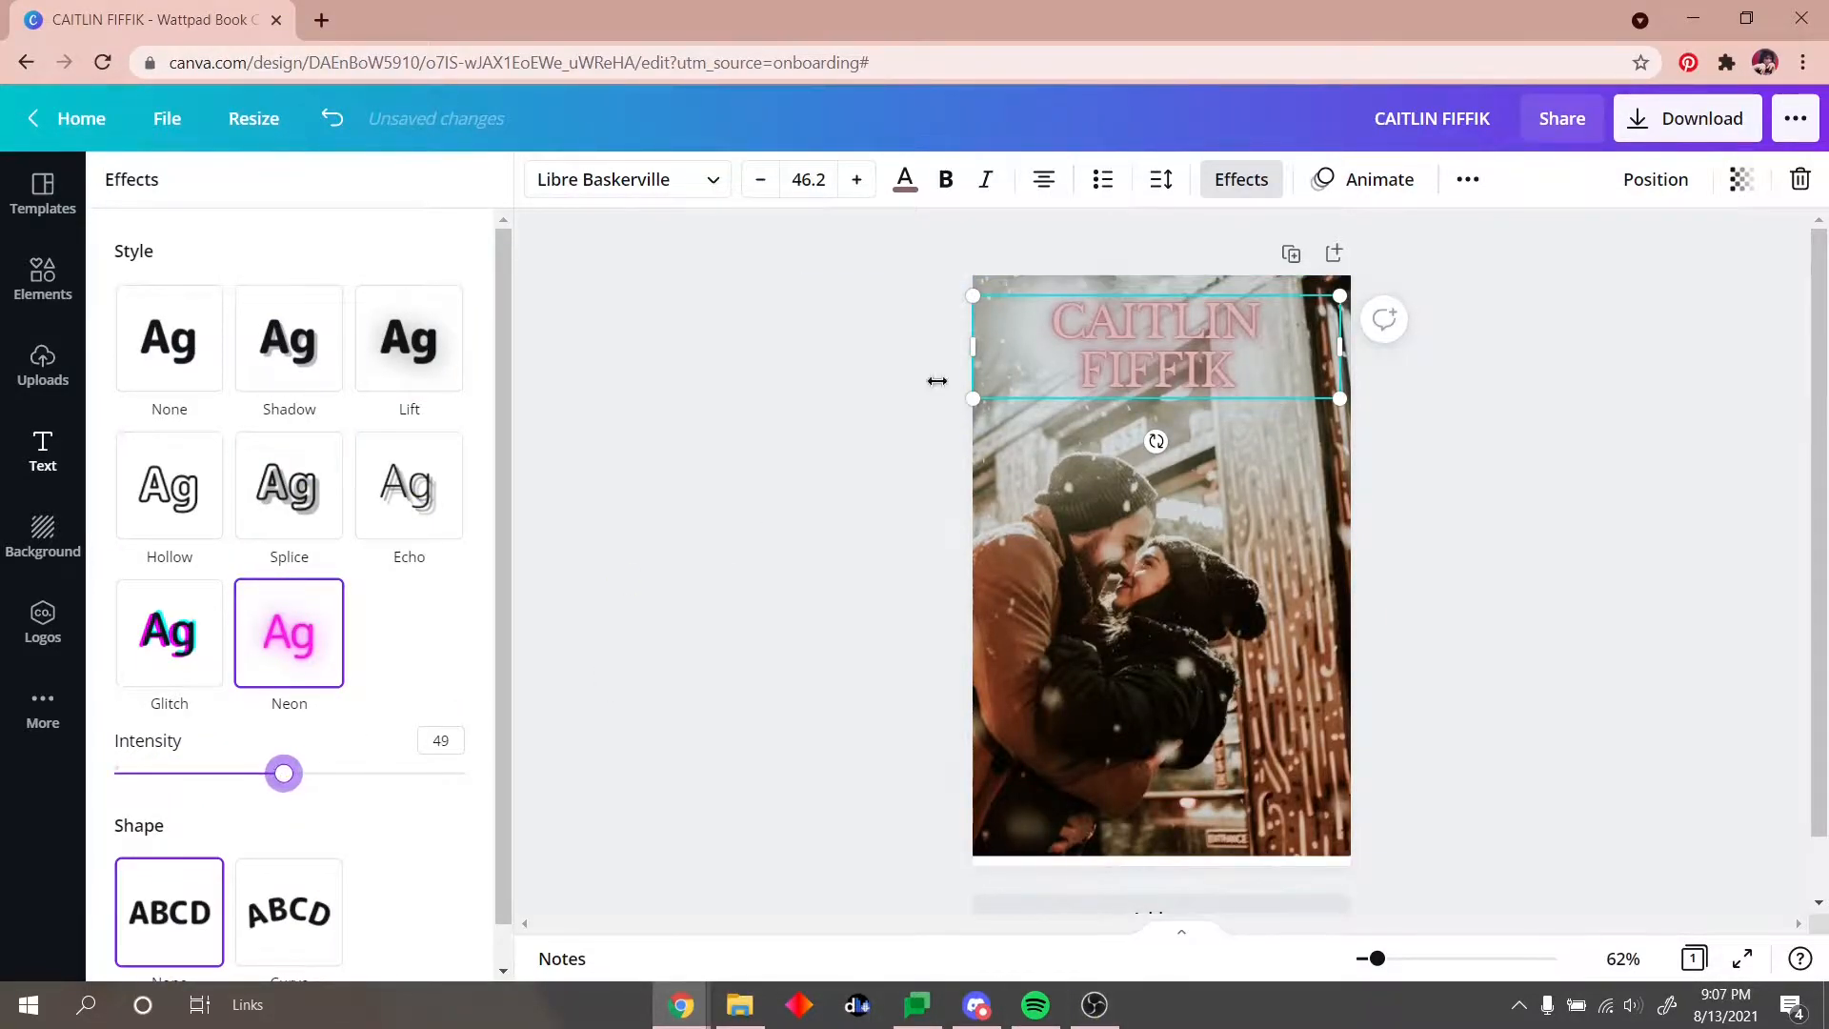
Step: Enlarge the author's name across the page width and centre it horizontally at the page's upper edge
{"action": "left_click_drag", "start_coordinate": [972, 398], "coordinate": [894, 433]}
{"action": "left_click_drag", "start_coordinate": [1315, 420], "coordinate": [1413, 433]}
{"action": "left_click_drag", "start_coordinate": [1147, 380], "coordinate": [1159, 357]}
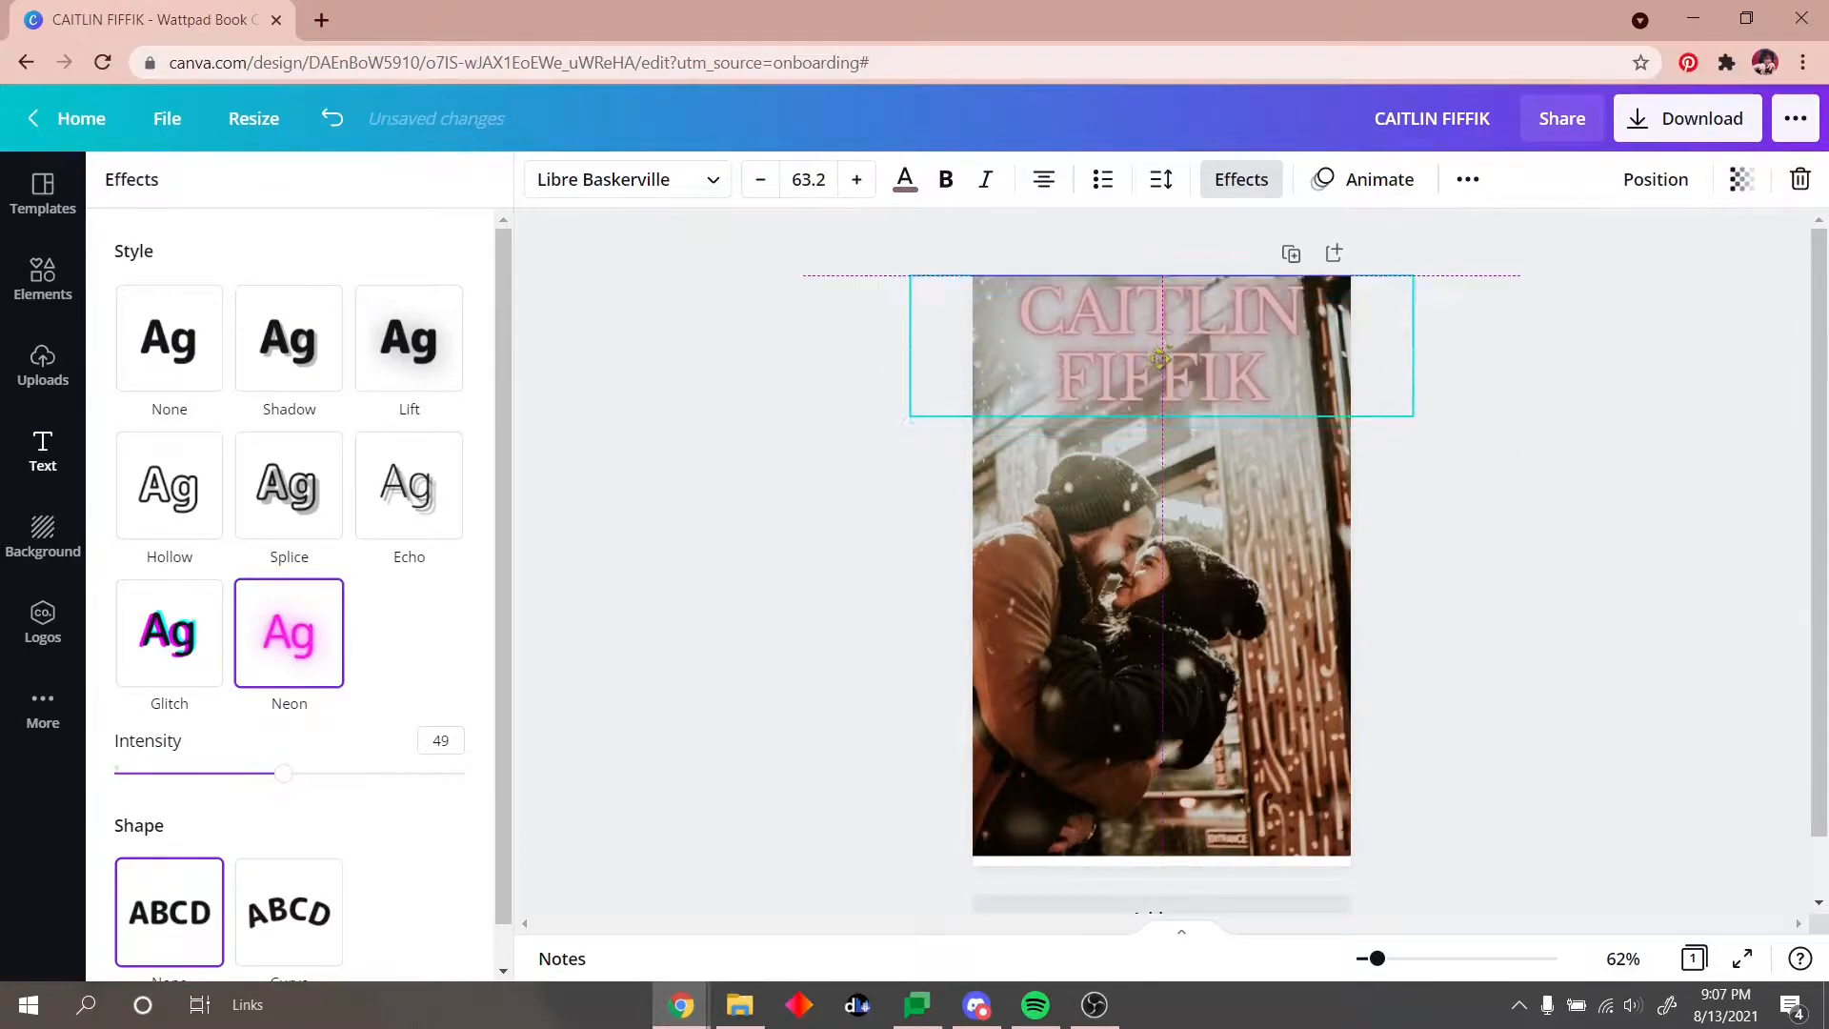
{"action": "left_click", "coordinate": [1478, 616]}
{"action": "left_click", "coordinate": [1410, 286]}
{"action": "left_click_drag", "start_coordinate": [1413, 277], "coordinate": [1401, 286]}
{"action": "left_click_drag", "start_coordinate": [907, 429], "coordinate": [923, 416]}
{"action": "mouse_move", "coordinate": [1143, 381]}
{"action": "left_mouse_down"}
{"action": "mouse_move", "coordinate": [1127, 381]}
{"action": "mouse_move", "coordinate": [1143, 381]}
{"action": "left_mouse_up"}
{"action": "left_click", "coordinate": [738, 741]}
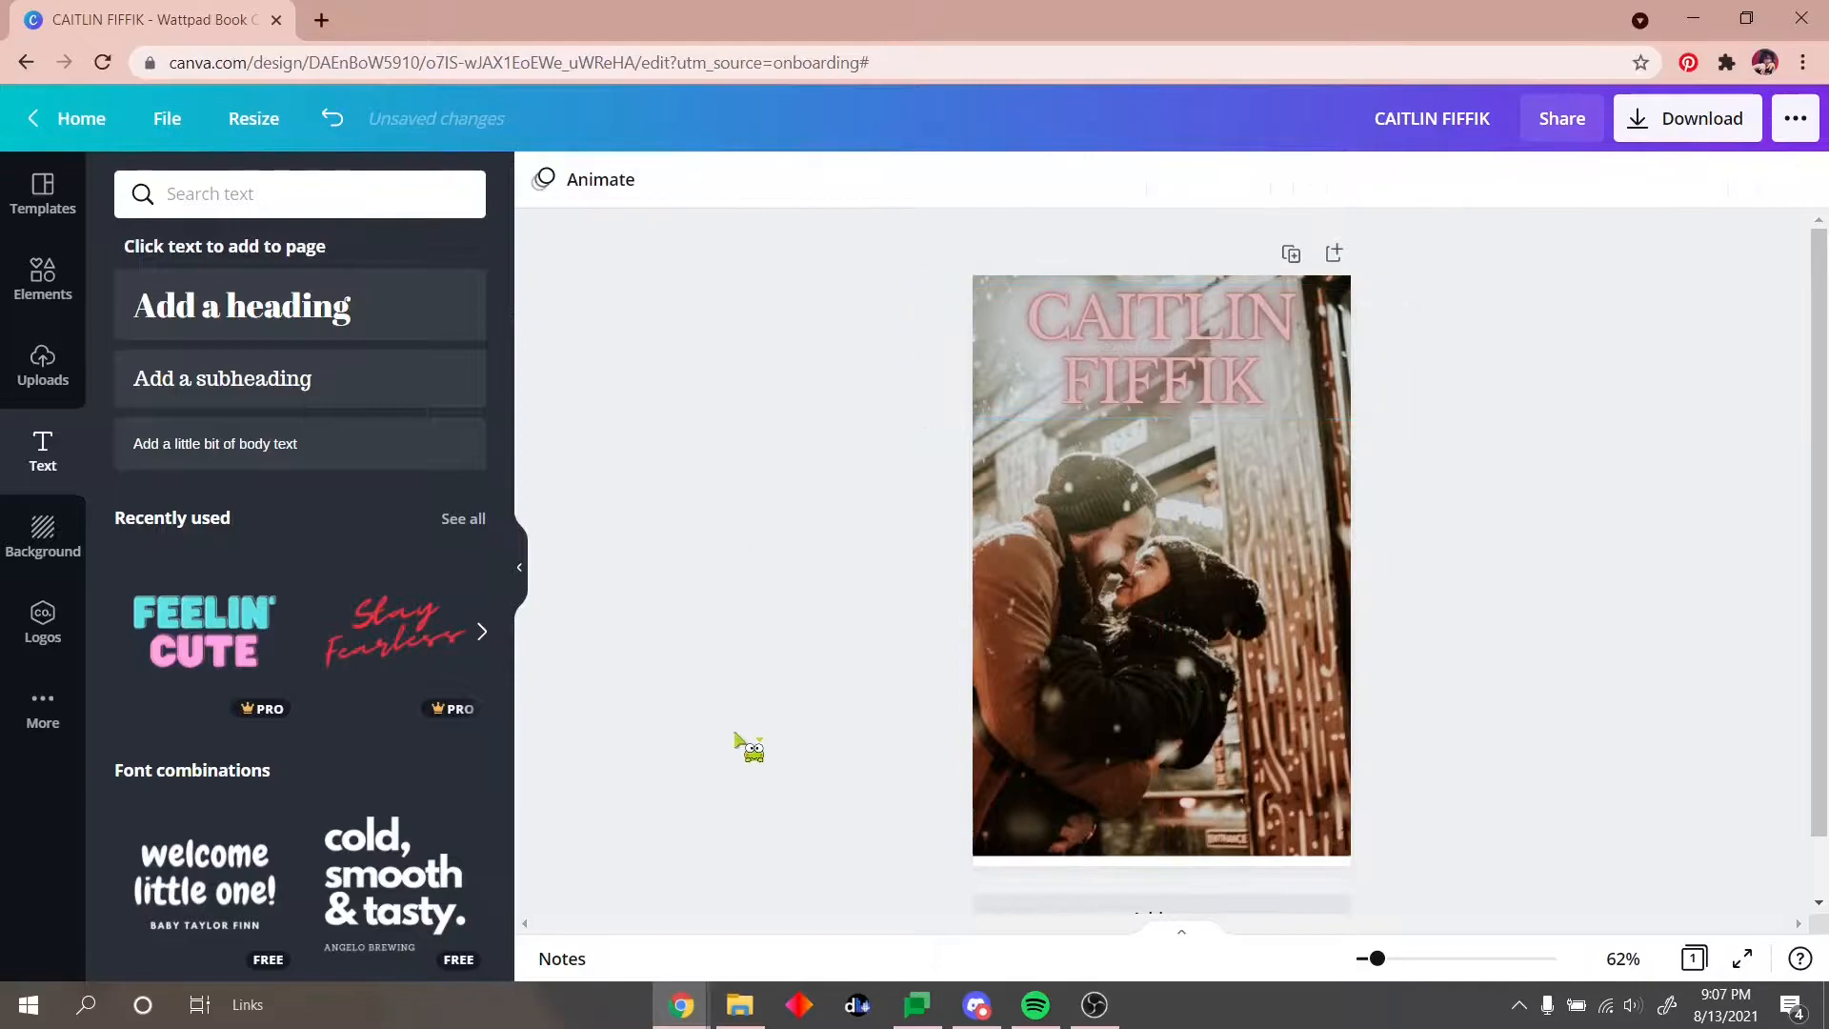
Step: Add a heading reading "Scars" and place it over the lower part of the couple photo
{"action": "left_click", "coordinate": [243, 305]}
{"action": "type", "text": "OURS"}
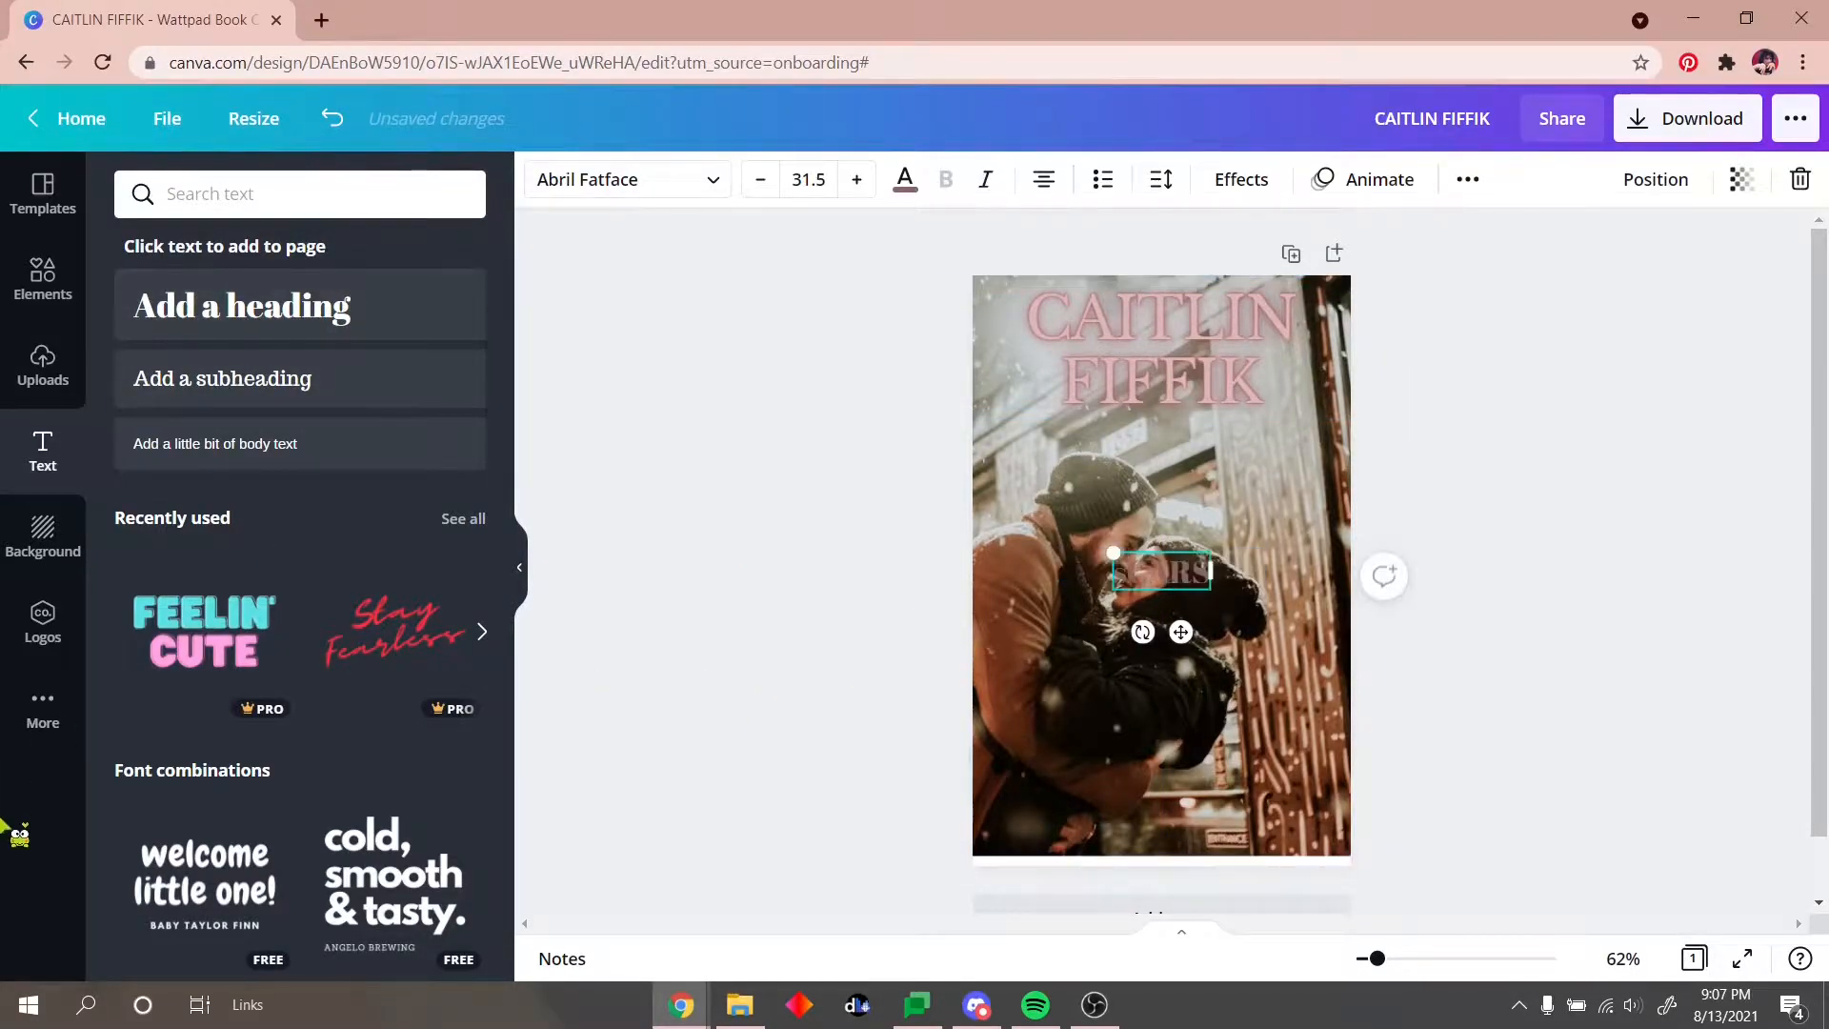
{"action": "left_click_drag", "start_coordinate": [1180, 632], "coordinate": [1139, 730]}
Step: Try several fonts on the "Scars" title and set it in Virtual
{"action": "left_click", "coordinate": [695, 179]}
{"action": "left_click", "coordinate": [250, 594]}
{"action": "left_click", "coordinate": [245, 513]}
{"action": "scroll", "coordinate": [286, 567], "scroll_direction": "up", "scroll_amount": 10}
{"action": "left_click_drag", "start_coordinate": [500, 543], "coordinate": [500, 671]}
{"action": "left_click", "coordinate": [229, 535]}
{"action": "left_click", "coordinate": [227, 774]}
Step: Enlarge the "Scars" title to size 104, tilt it slightly clockwise and position it over the man's sleeve
{"action": "left_click_drag", "start_coordinate": [1094, 651], "coordinate": [1029, 566]}
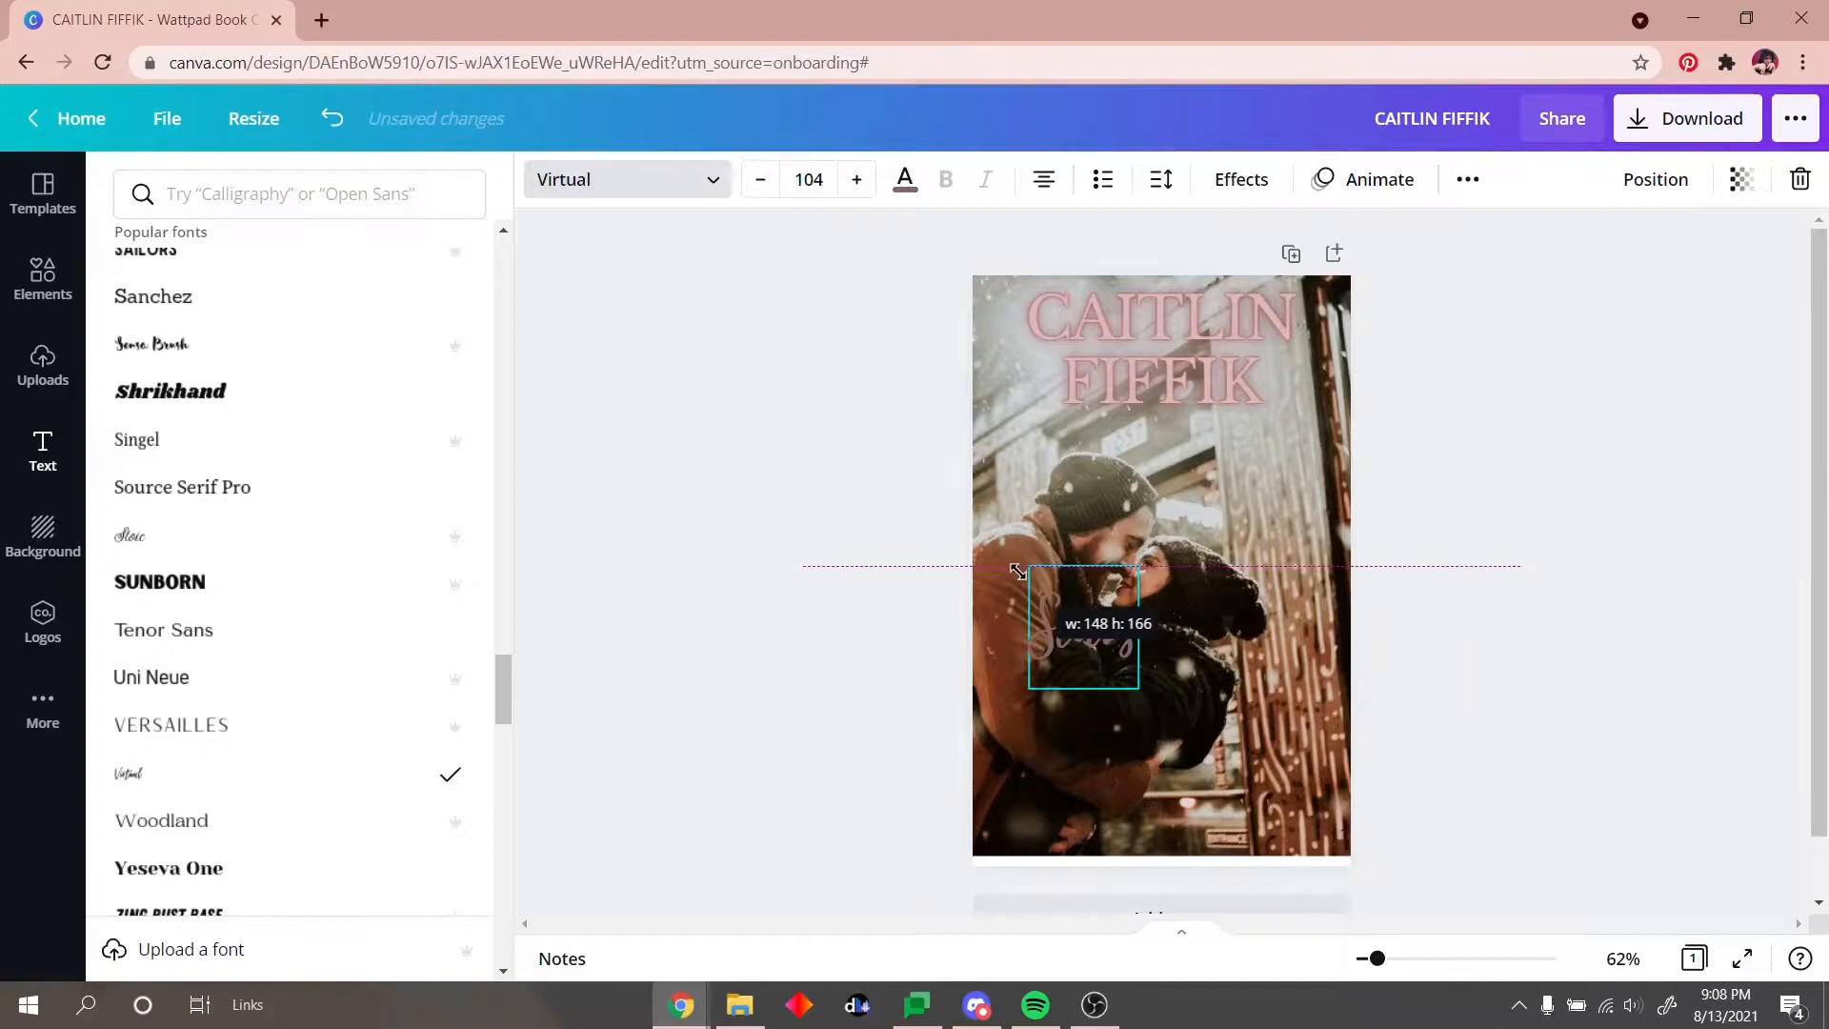
{"action": "mouse_move", "coordinate": [1083, 731]}
{"action": "left_mouse_down"}
{"action": "mouse_move", "coordinate": [1064, 743]}
{"action": "mouse_move", "coordinate": [1092, 712]}
{"action": "left_mouse_up"}
{"action": "double_click", "coordinate": [1092, 712]}
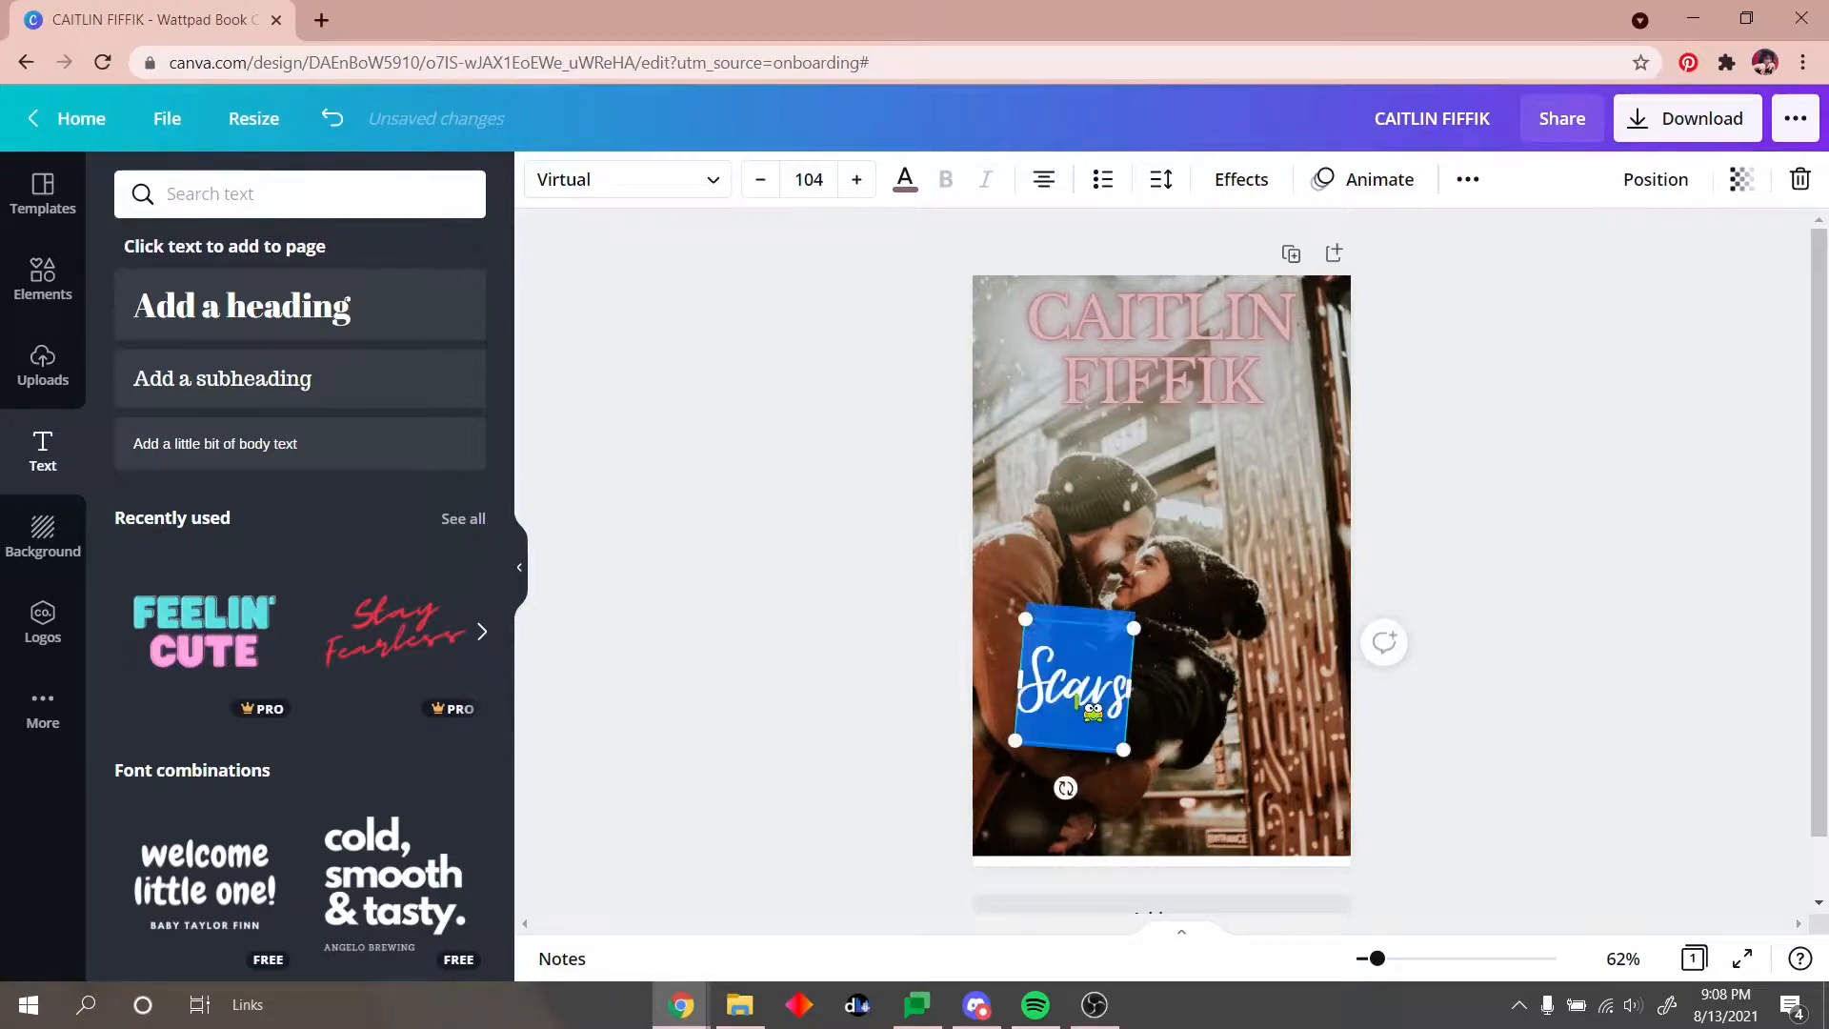
{"action": "left_click", "coordinate": [904, 179]}
{"action": "left_click", "coordinate": [885, 522]}
{"action": "left_click_drag", "start_coordinate": [1107, 758], "coordinate": [1093, 755]}
Step: Recolour the "Scars" title with the custom green #477247
{"action": "left_click", "coordinate": [905, 180]}
{"action": "left_click", "coordinate": [139, 303]}
{"action": "left_click", "coordinate": [190, 363]}
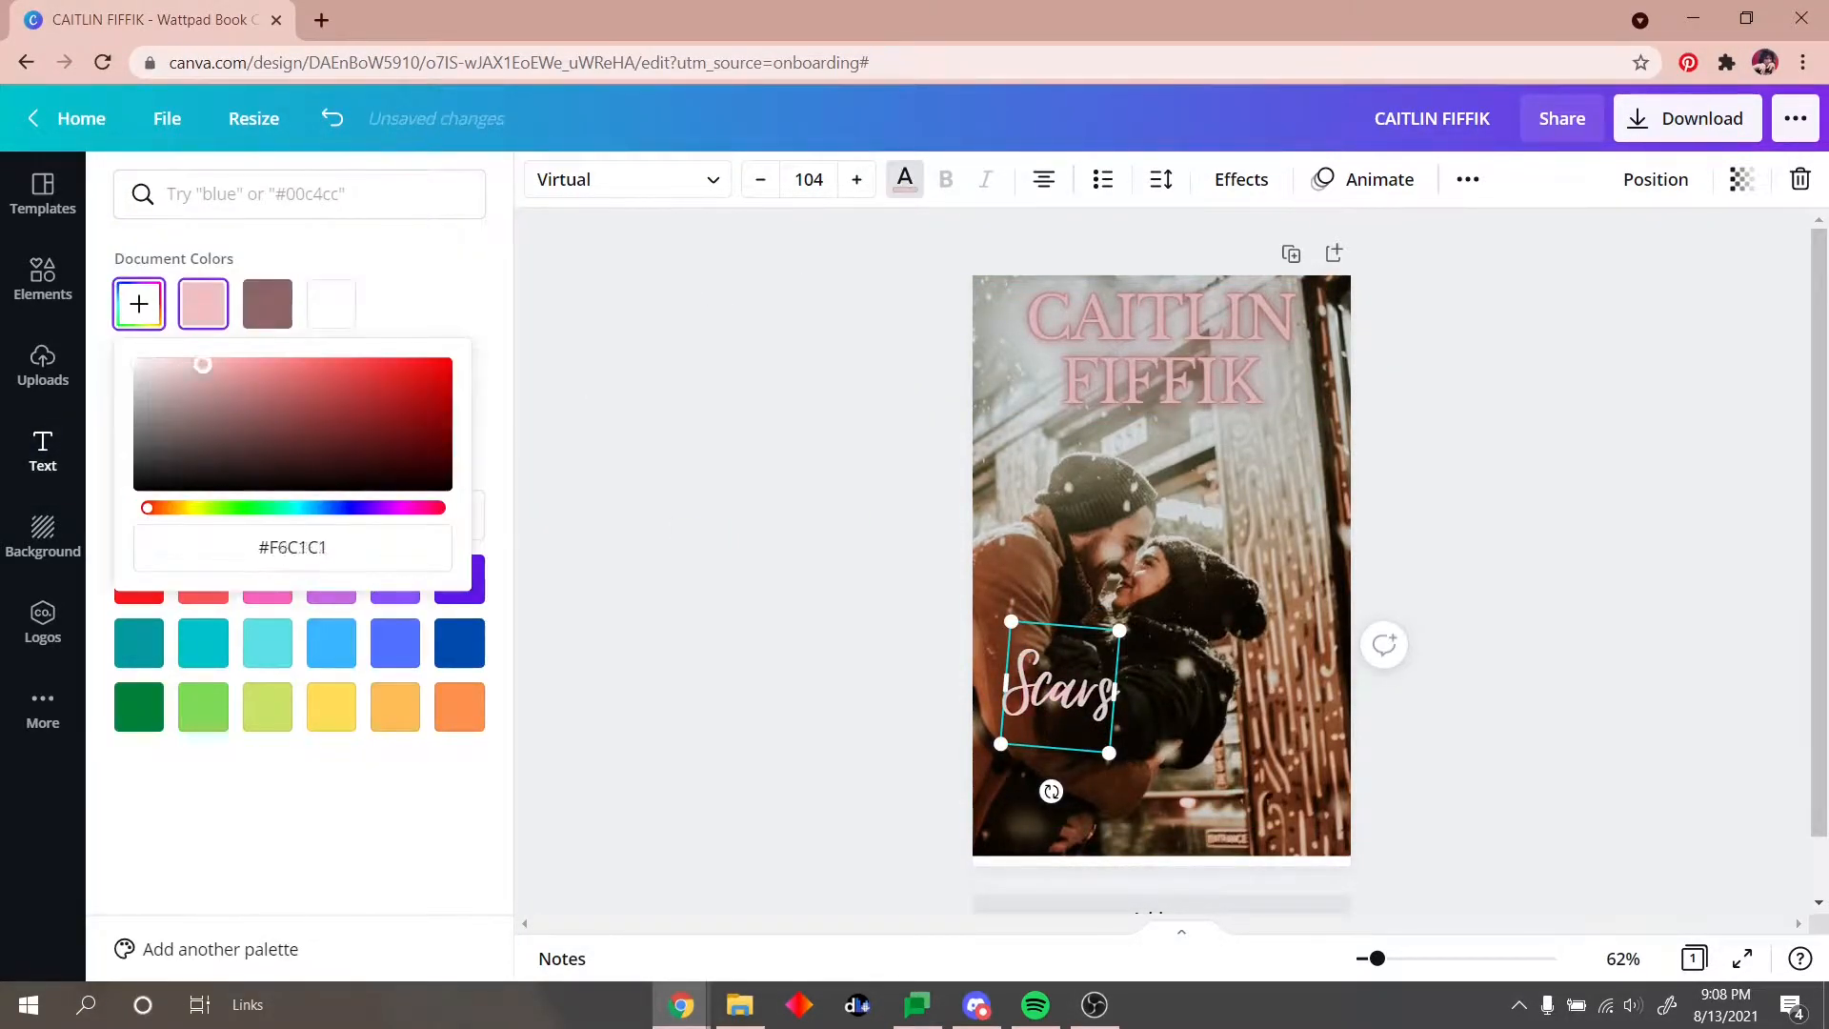
{"action": "left_click", "coordinate": [230, 509]}
{"action": "left_click_drag", "start_coordinate": [238, 522], "coordinate": [245, 510]}
{"action": "left_click", "coordinate": [205, 424]}
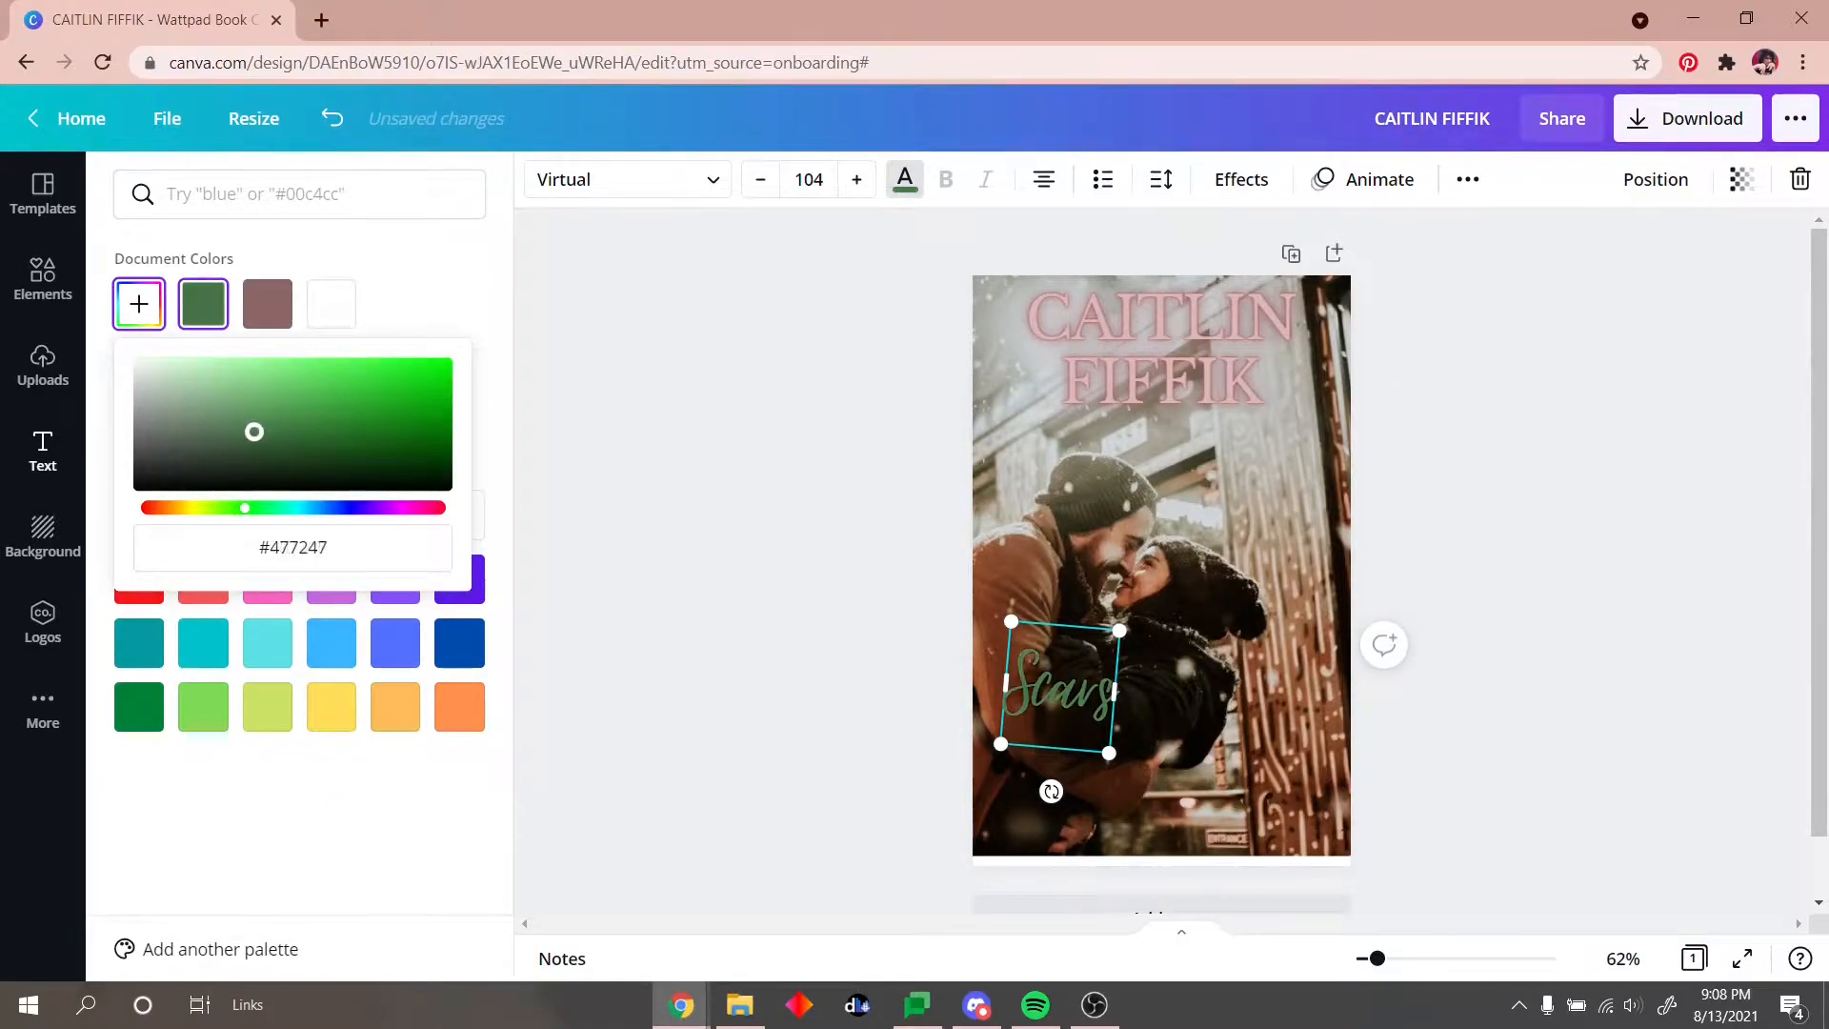
Step: Try a Shadow effect on the "Scars" title with adjusted blur and transparency
{"action": "left_click", "coordinate": [1241, 179]}
{"action": "left_click", "coordinate": [290, 648]}
{"action": "left_click", "coordinate": [412, 370]}
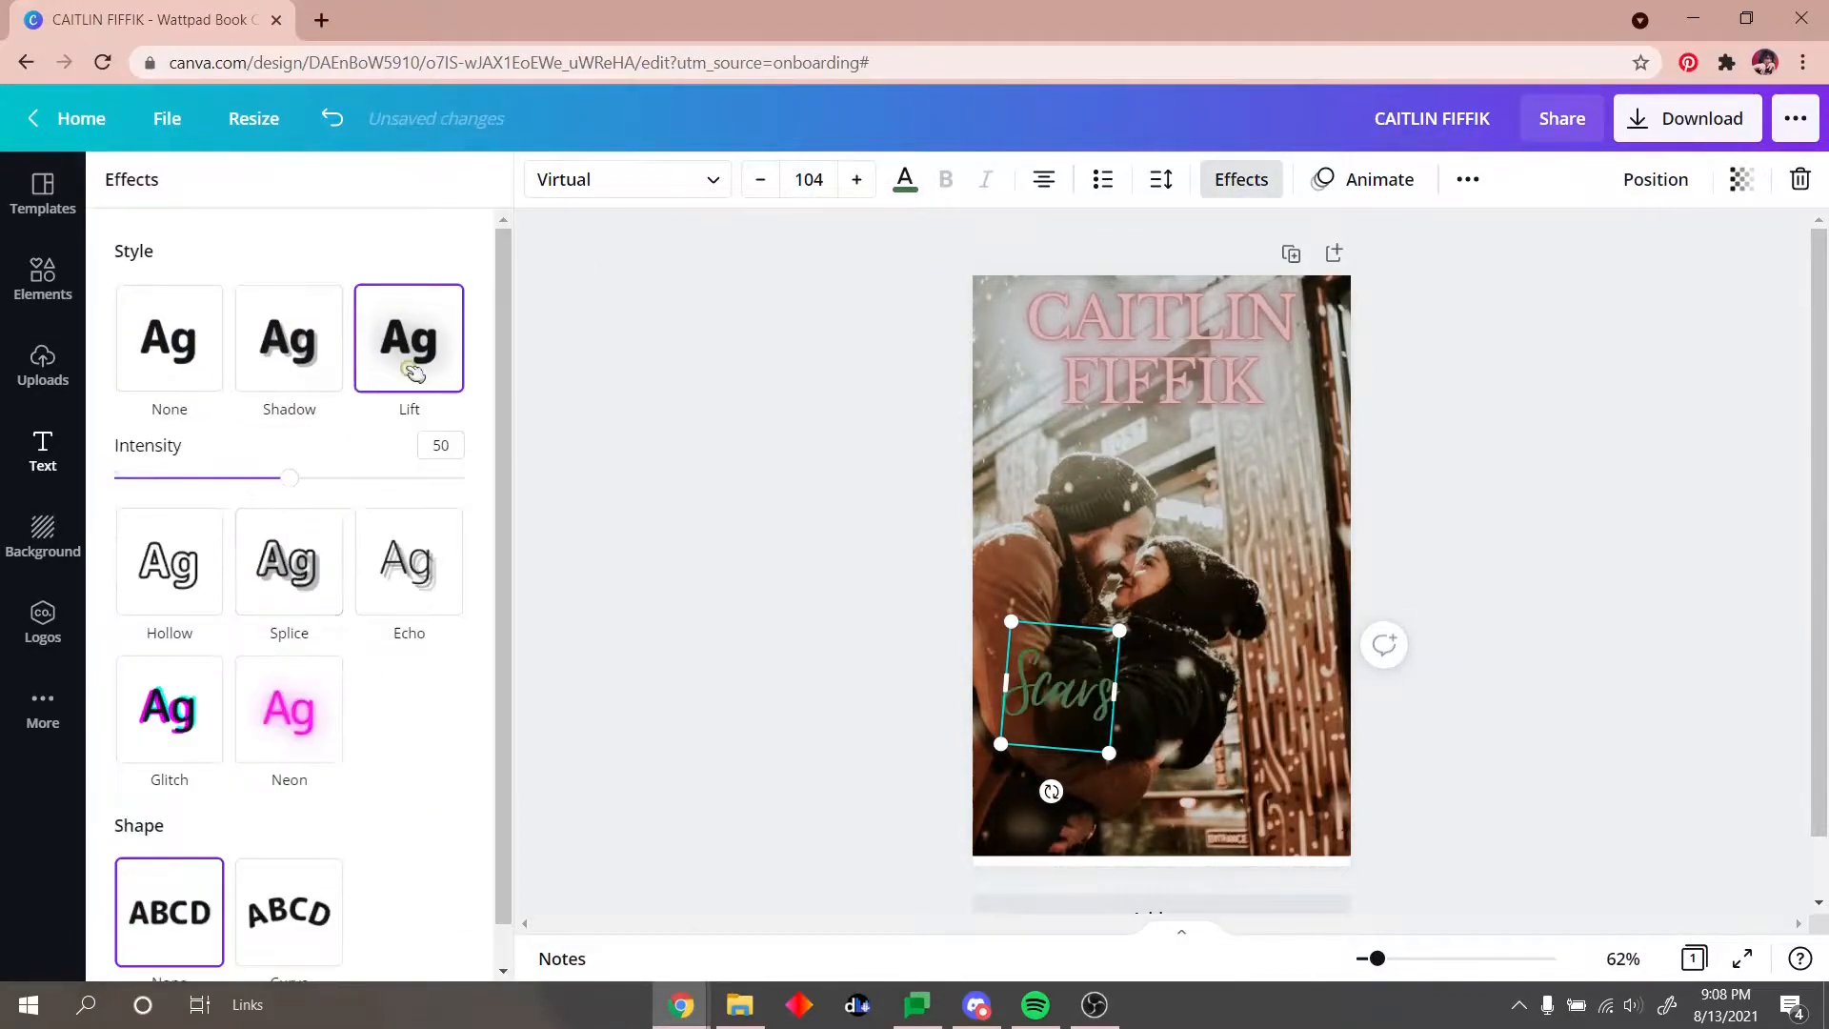
{"action": "left_click", "coordinate": [288, 338]}
{"action": "left_click", "coordinate": [443, 717]}
{"action": "left_click", "coordinate": [413, 471]}
{"action": "left_click_drag", "start_coordinate": [116, 611], "coordinate": [270, 614]}
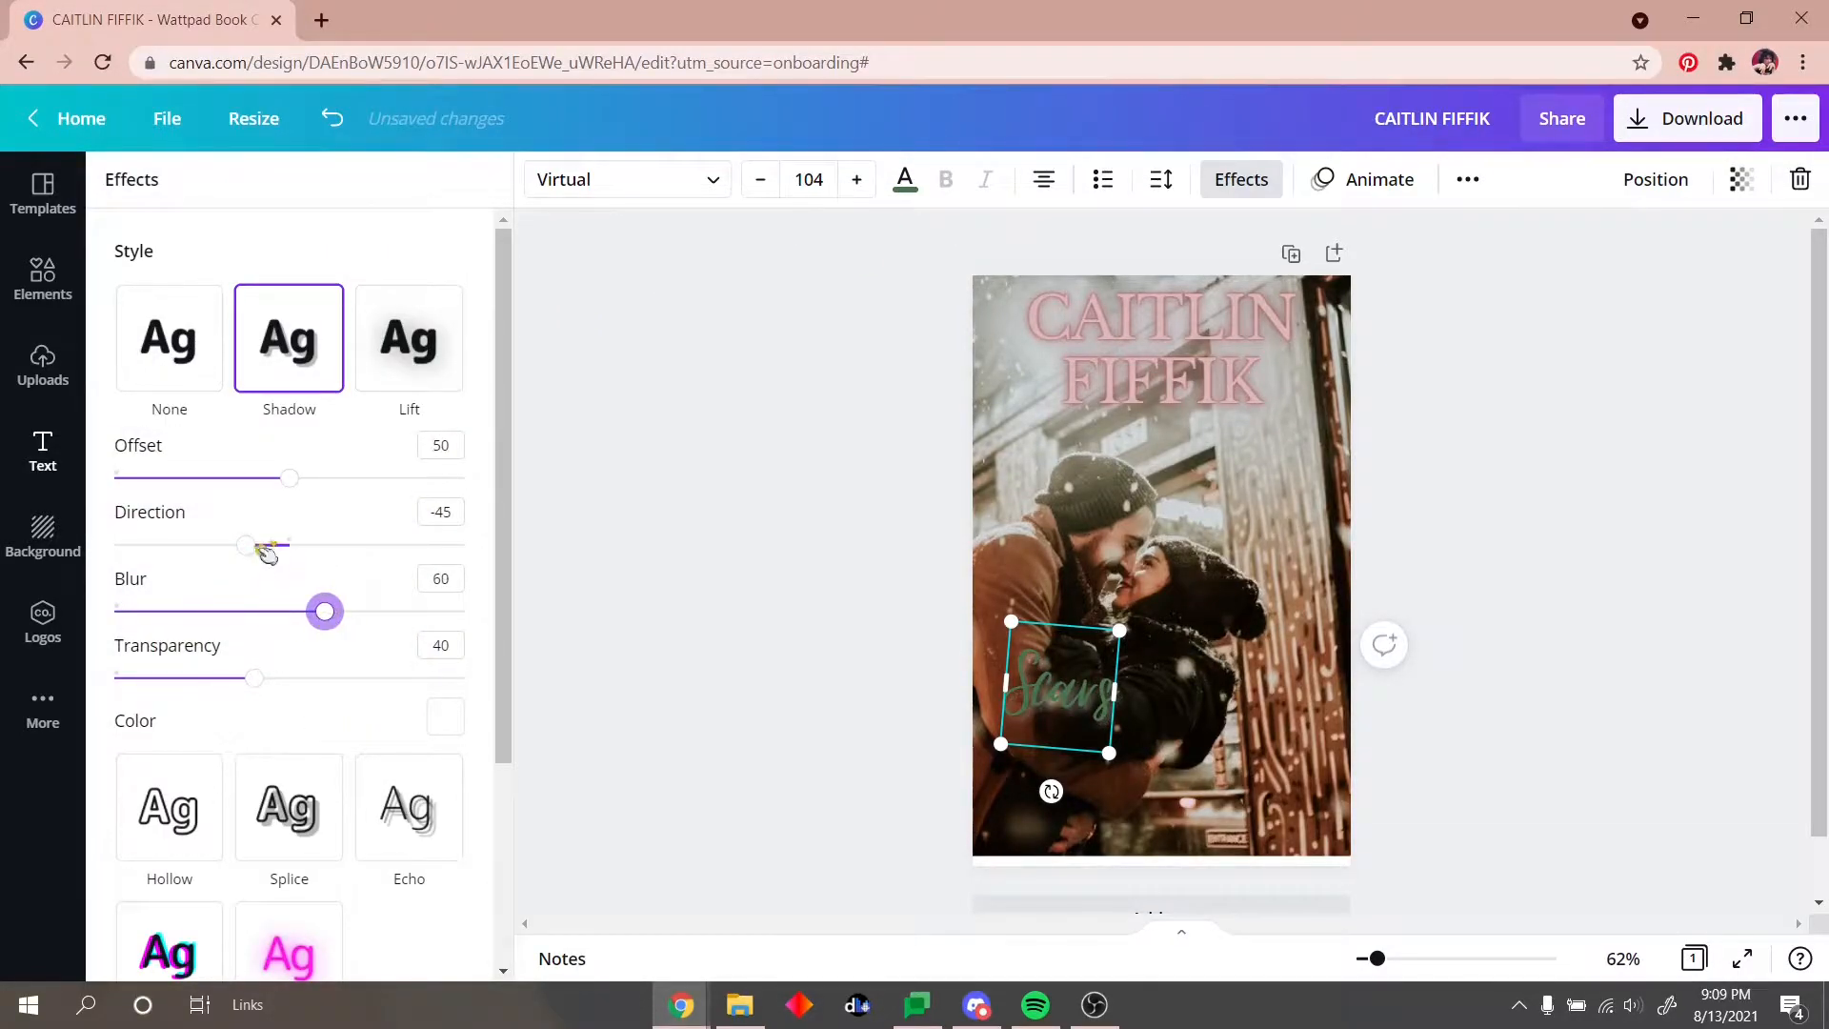
{"action": "left_click_drag", "start_coordinate": [257, 680], "coordinate": [371, 679]}
{"action": "left_click_drag", "start_coordinate": [567, 697], "coordinate": [380, 678]}
Step: Compare other text effects on the "Scars" title and apply the Lift effect
{"action": "left_click", "coordinate": [200, 828]}
{"action": "left_click", "coordinate": [286, 486]}
{"action": "left_click", "coordinate": [422, 505]}
{"action": "scroll", "coordinate": [315, 686], "scroll_direction": "down", "scroll_amount": 2}
{"action": "scroll", "coordinate": [400, 429], "scroll_direction": "up", "scroll_amount": 2}
{"action": "left_click", "coordinate": [414, 381]}
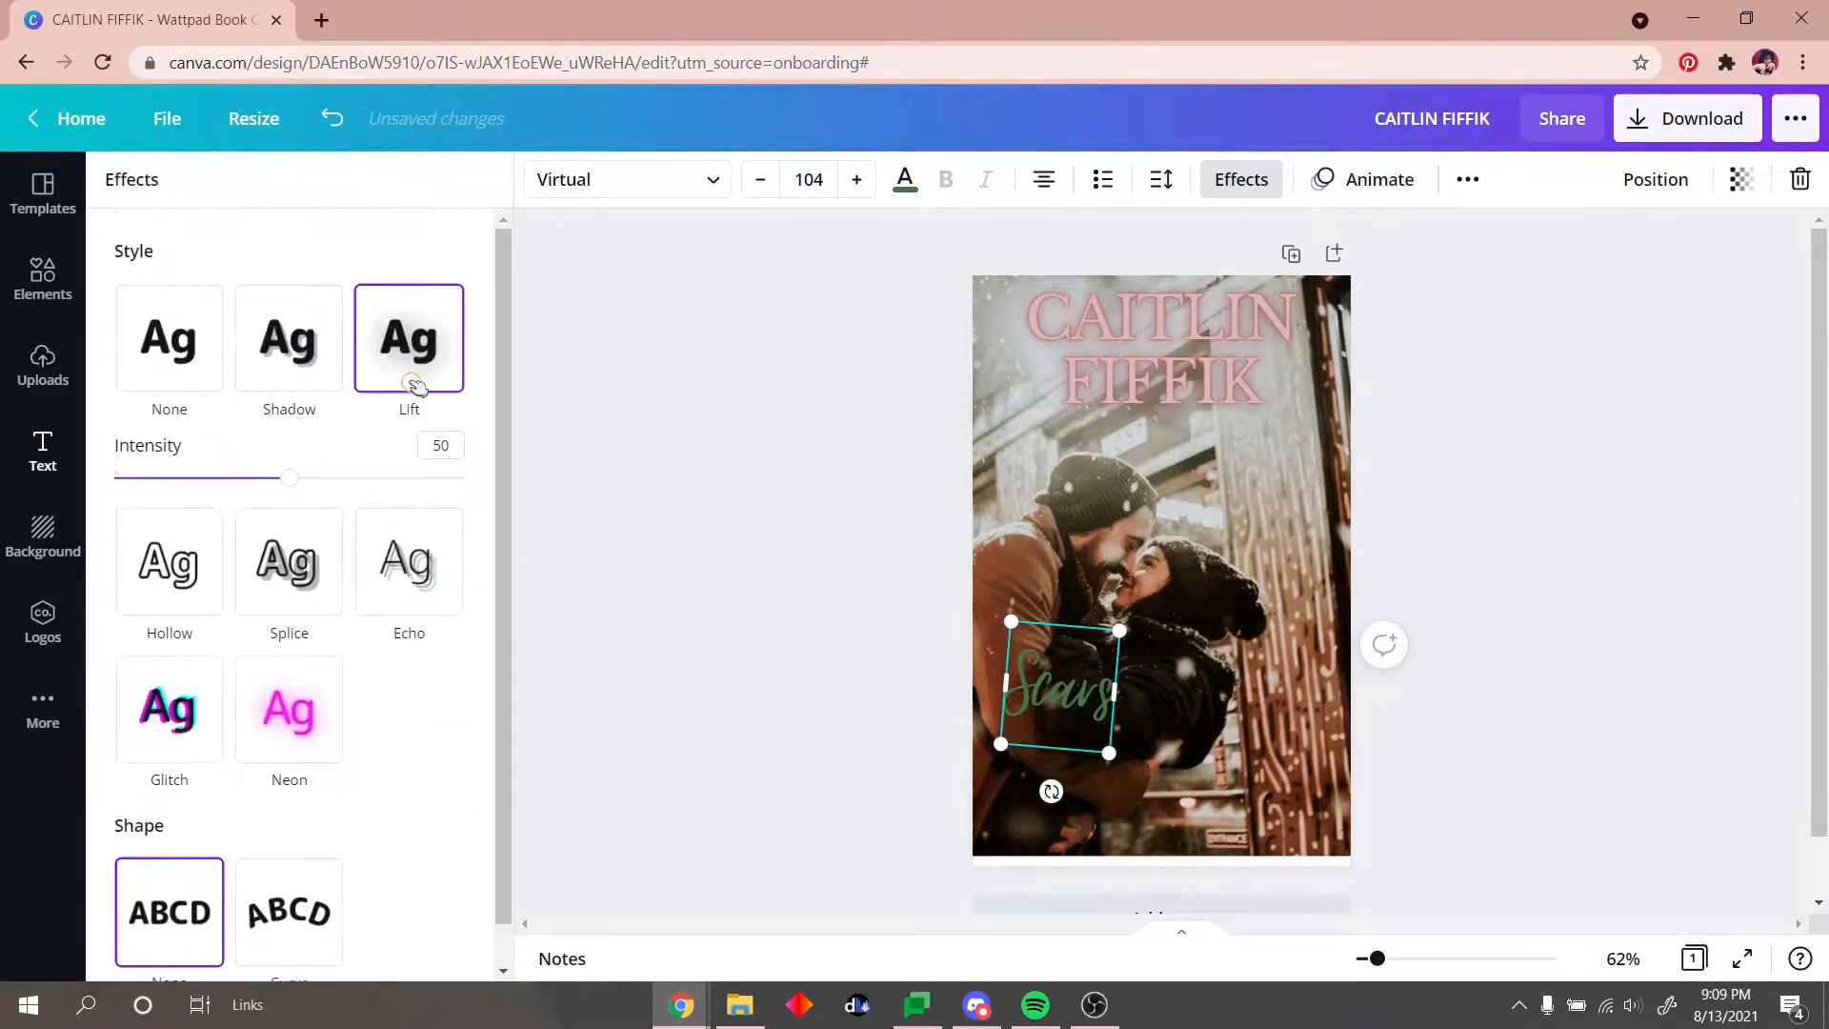
Step: Recolour the "Scars" title with the custom grey-green #8F9B8F
{"action": "left_click", "coordinate": [910, 176]}
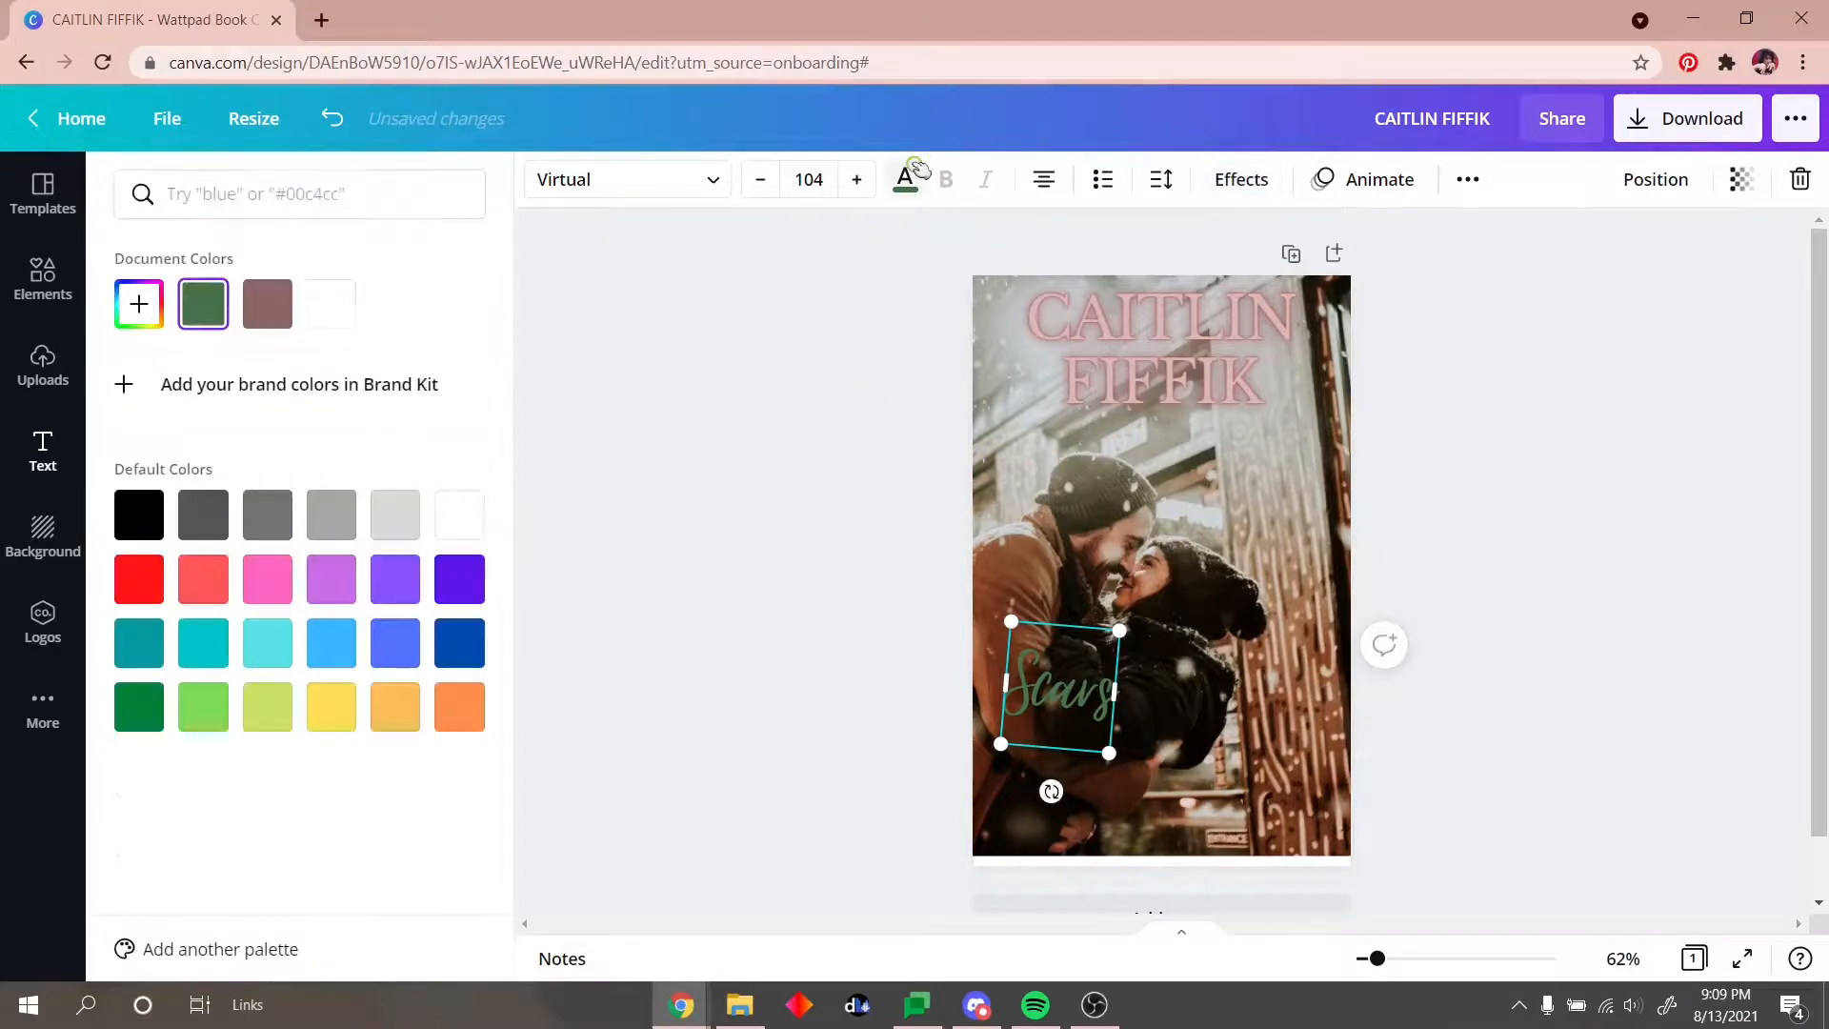
{"action": "left_click", "coordinate": [139, 305]}
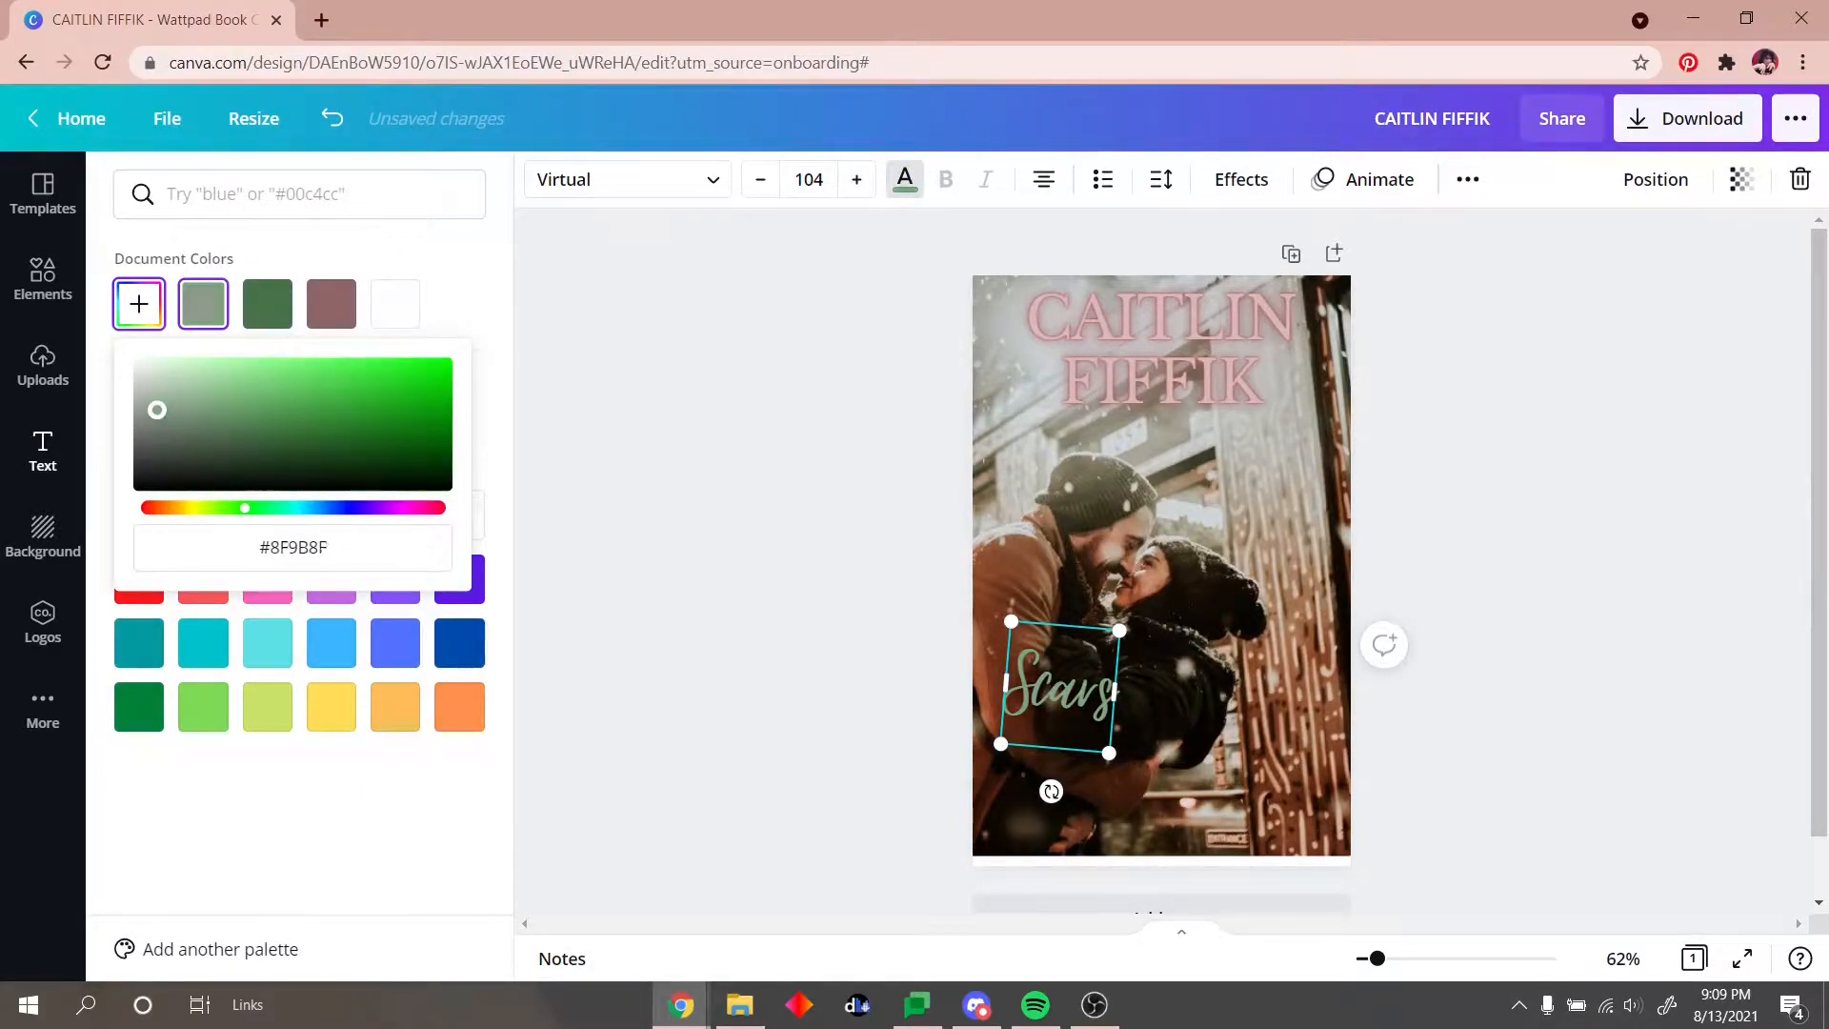
{"action": "key", "text": "Escape"}
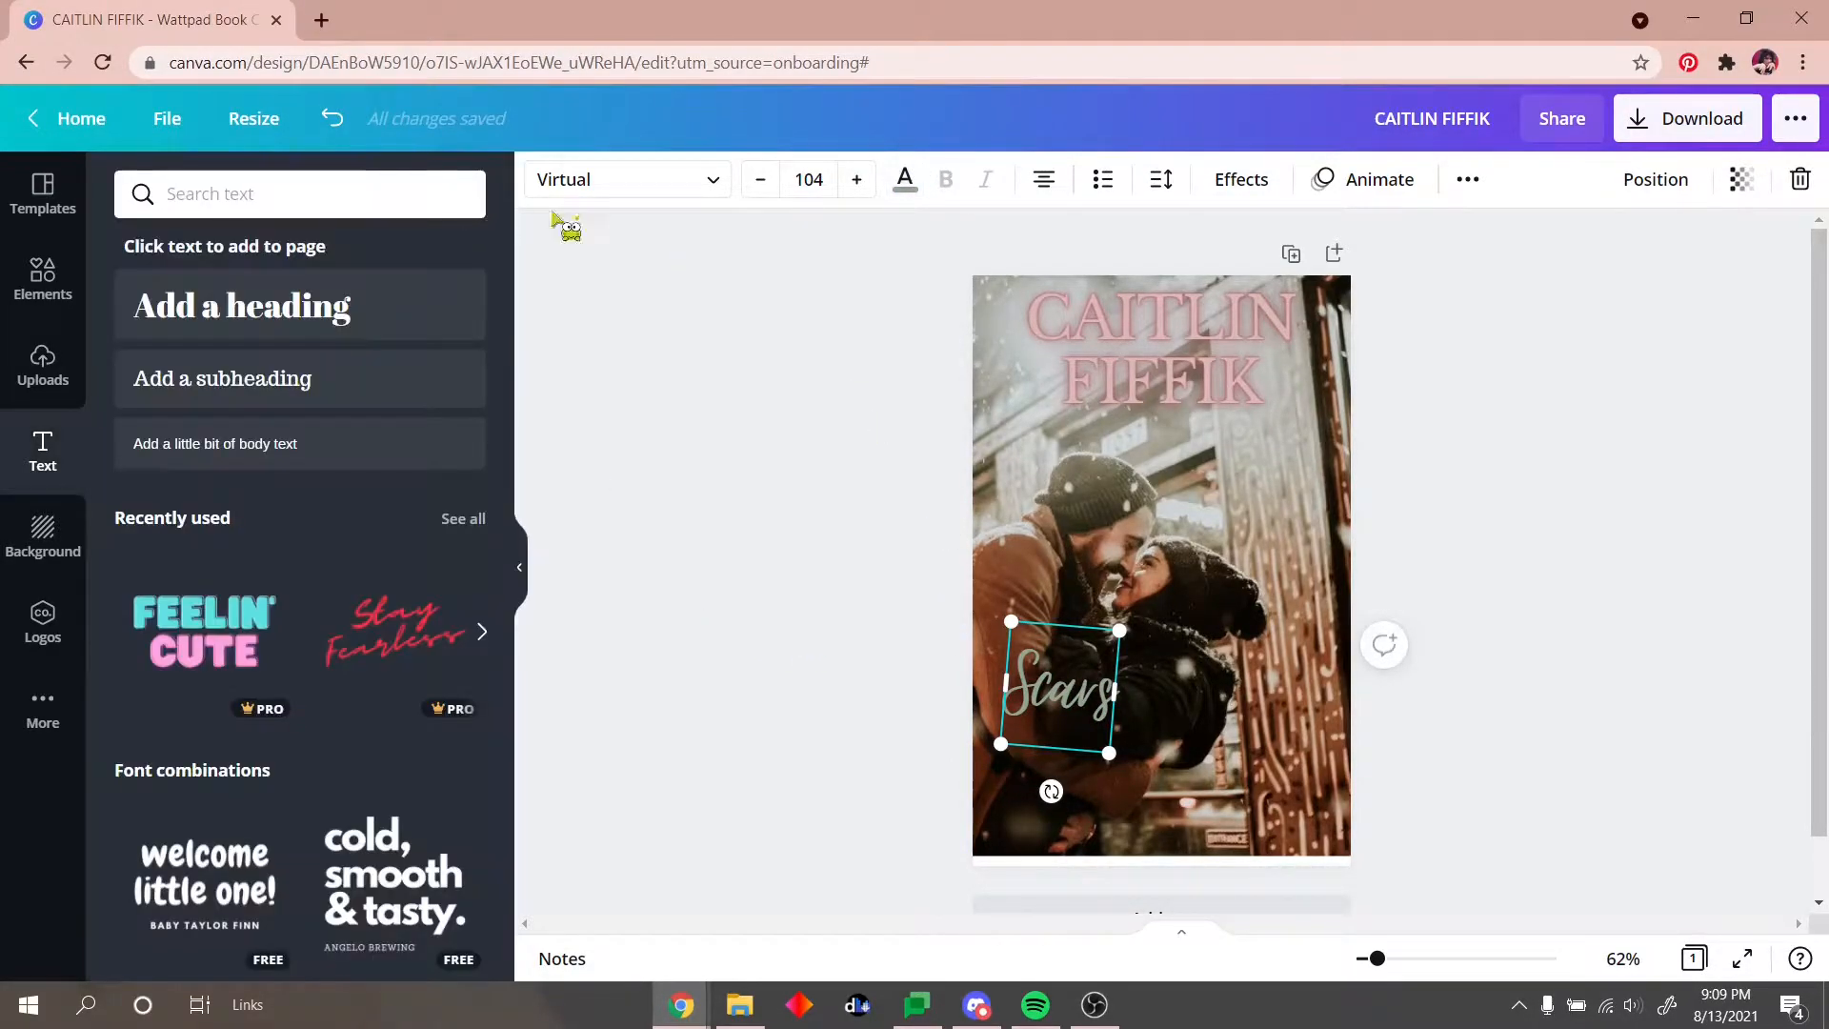
Step: Duplicate the "Scars" text, change the copy to "like", and place it tilted directly below "Scars"
{"action": "right_click", "coordinate": [1091, 667]}
{"action": "left_click", "coordinate": [1169, 616]}
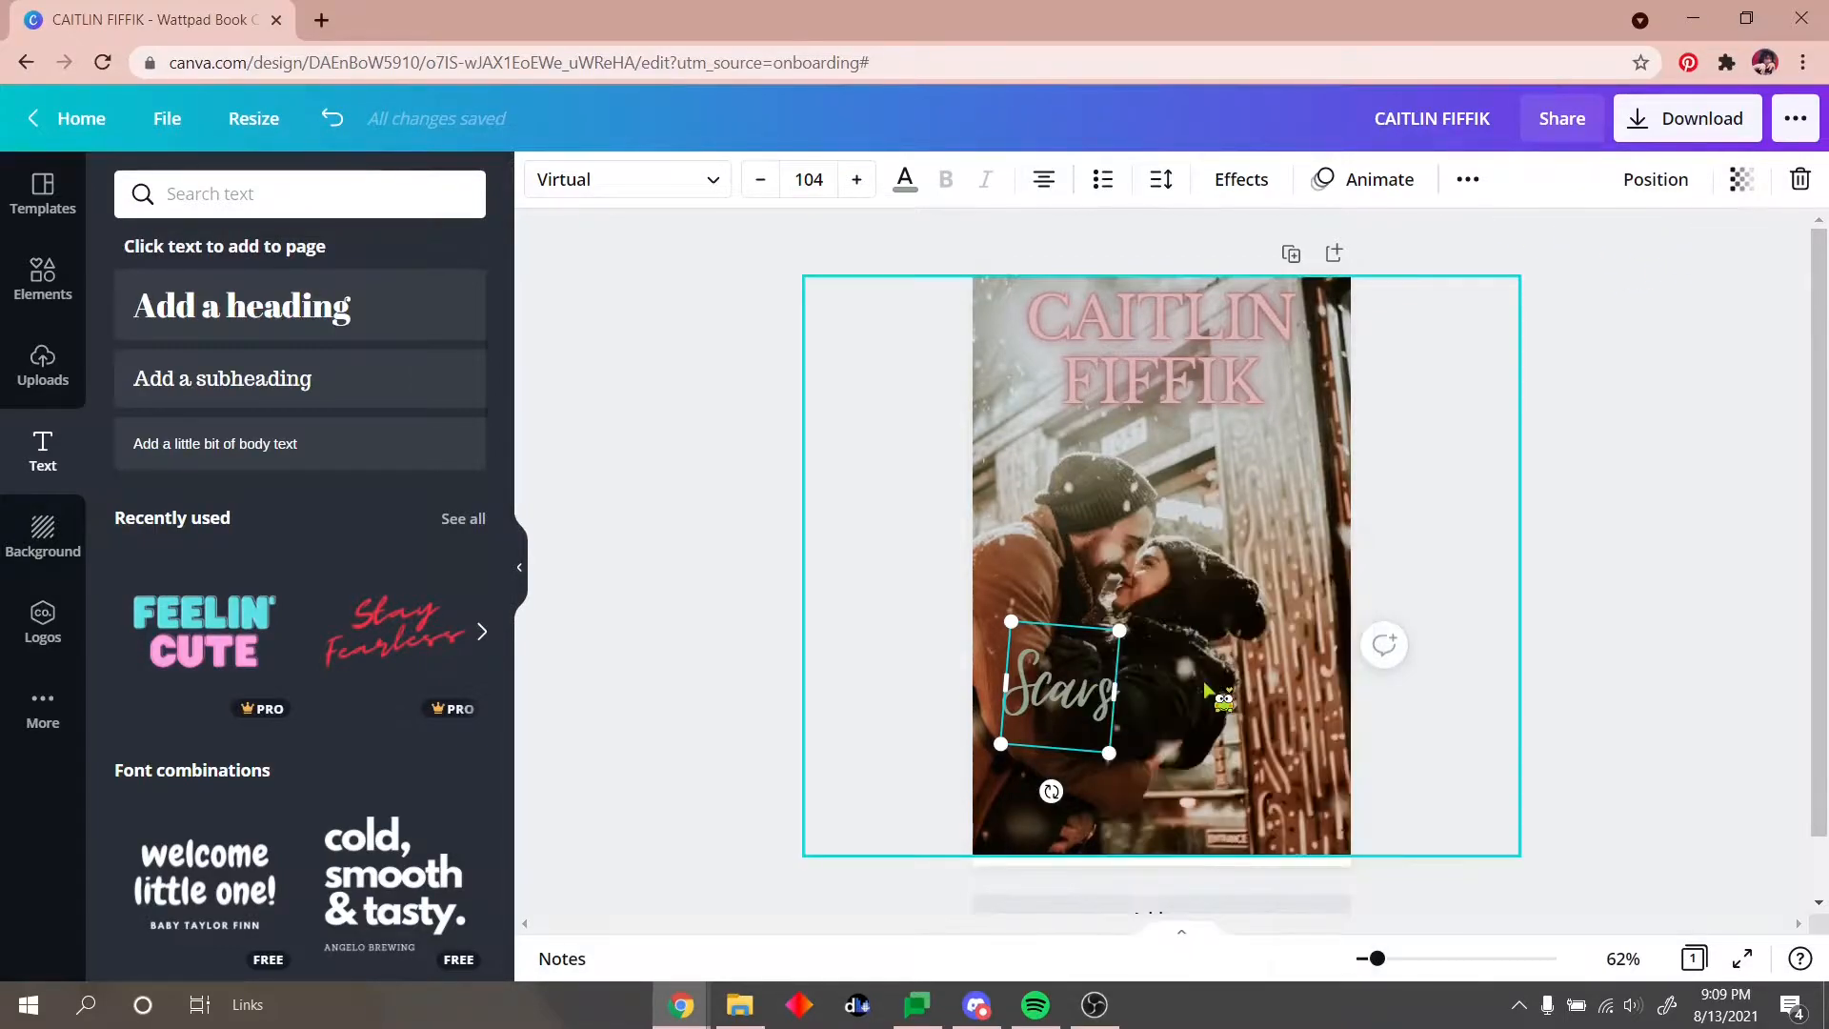
{"action": "left_click_drag", "start_coordinate": [1067, 806], "coordinate": [1073, 807]}
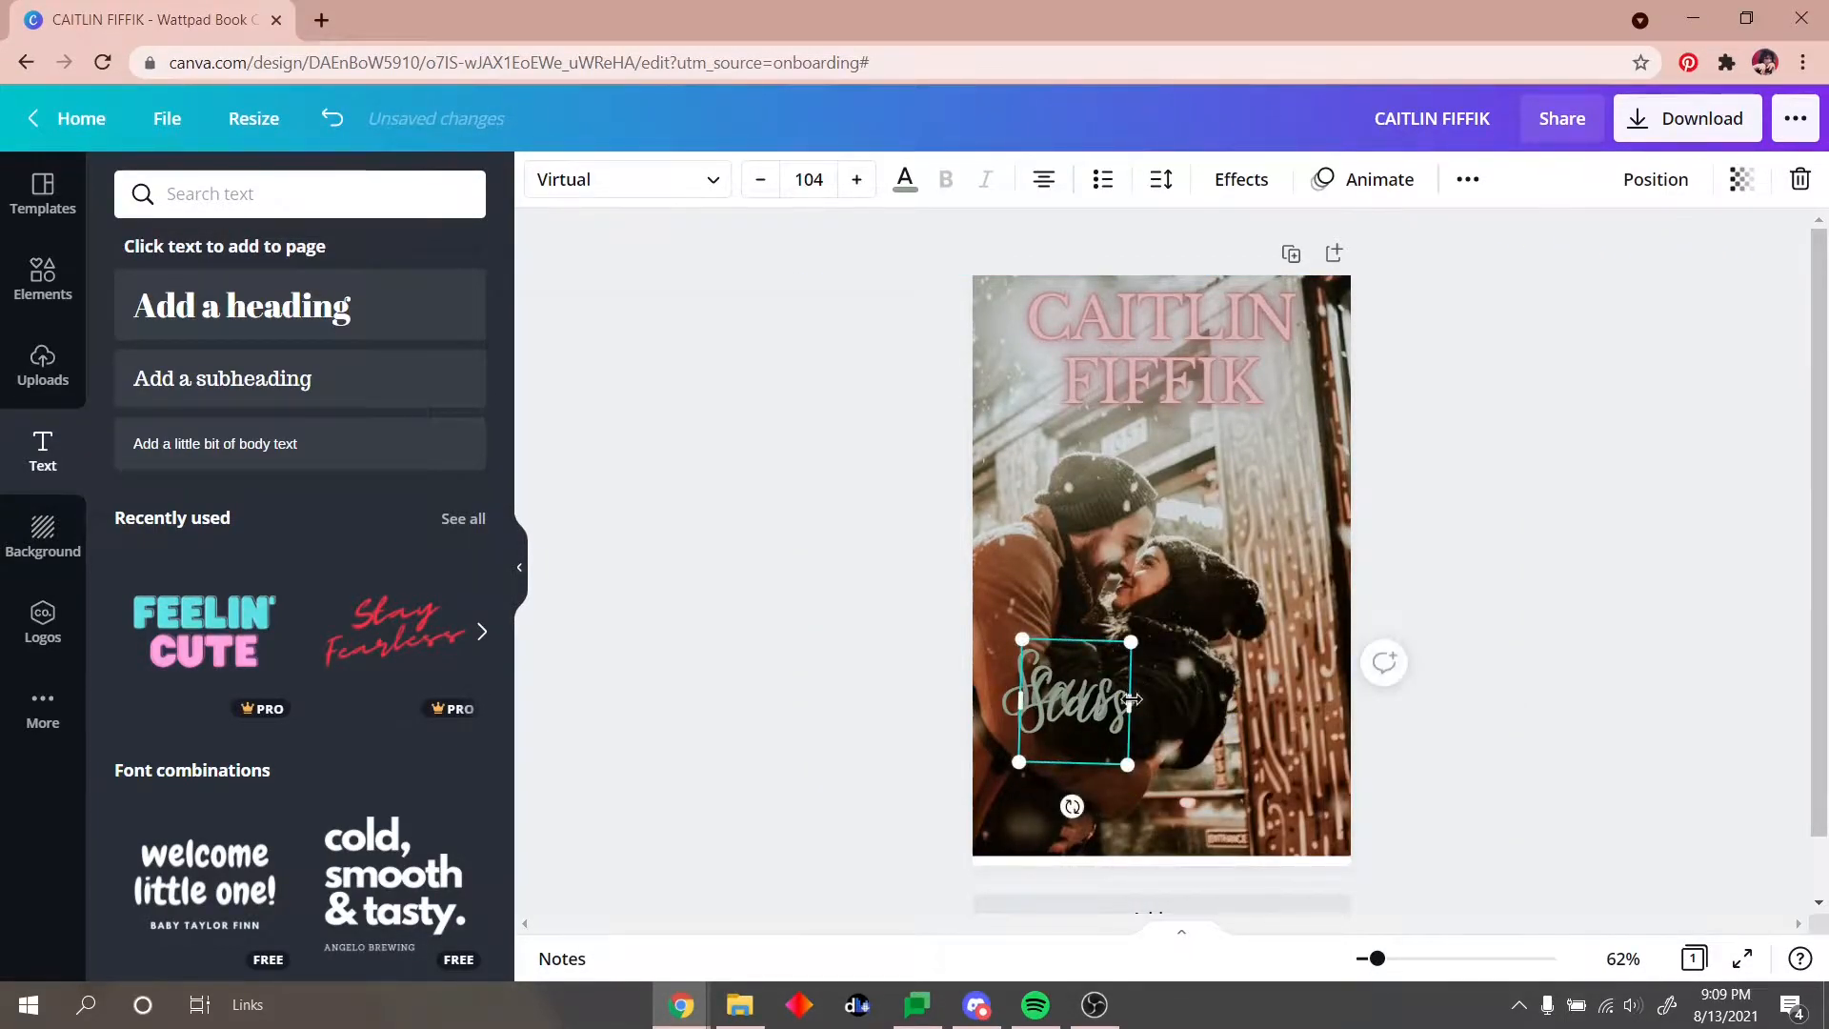
{"action": "left_click_drag", "start_coordinate": [1071, 734], "coordinate": [1076, 810]}
{"action": "double_click", "coordinate": [1205, 721]}
{"action": "type", "text": "like"}
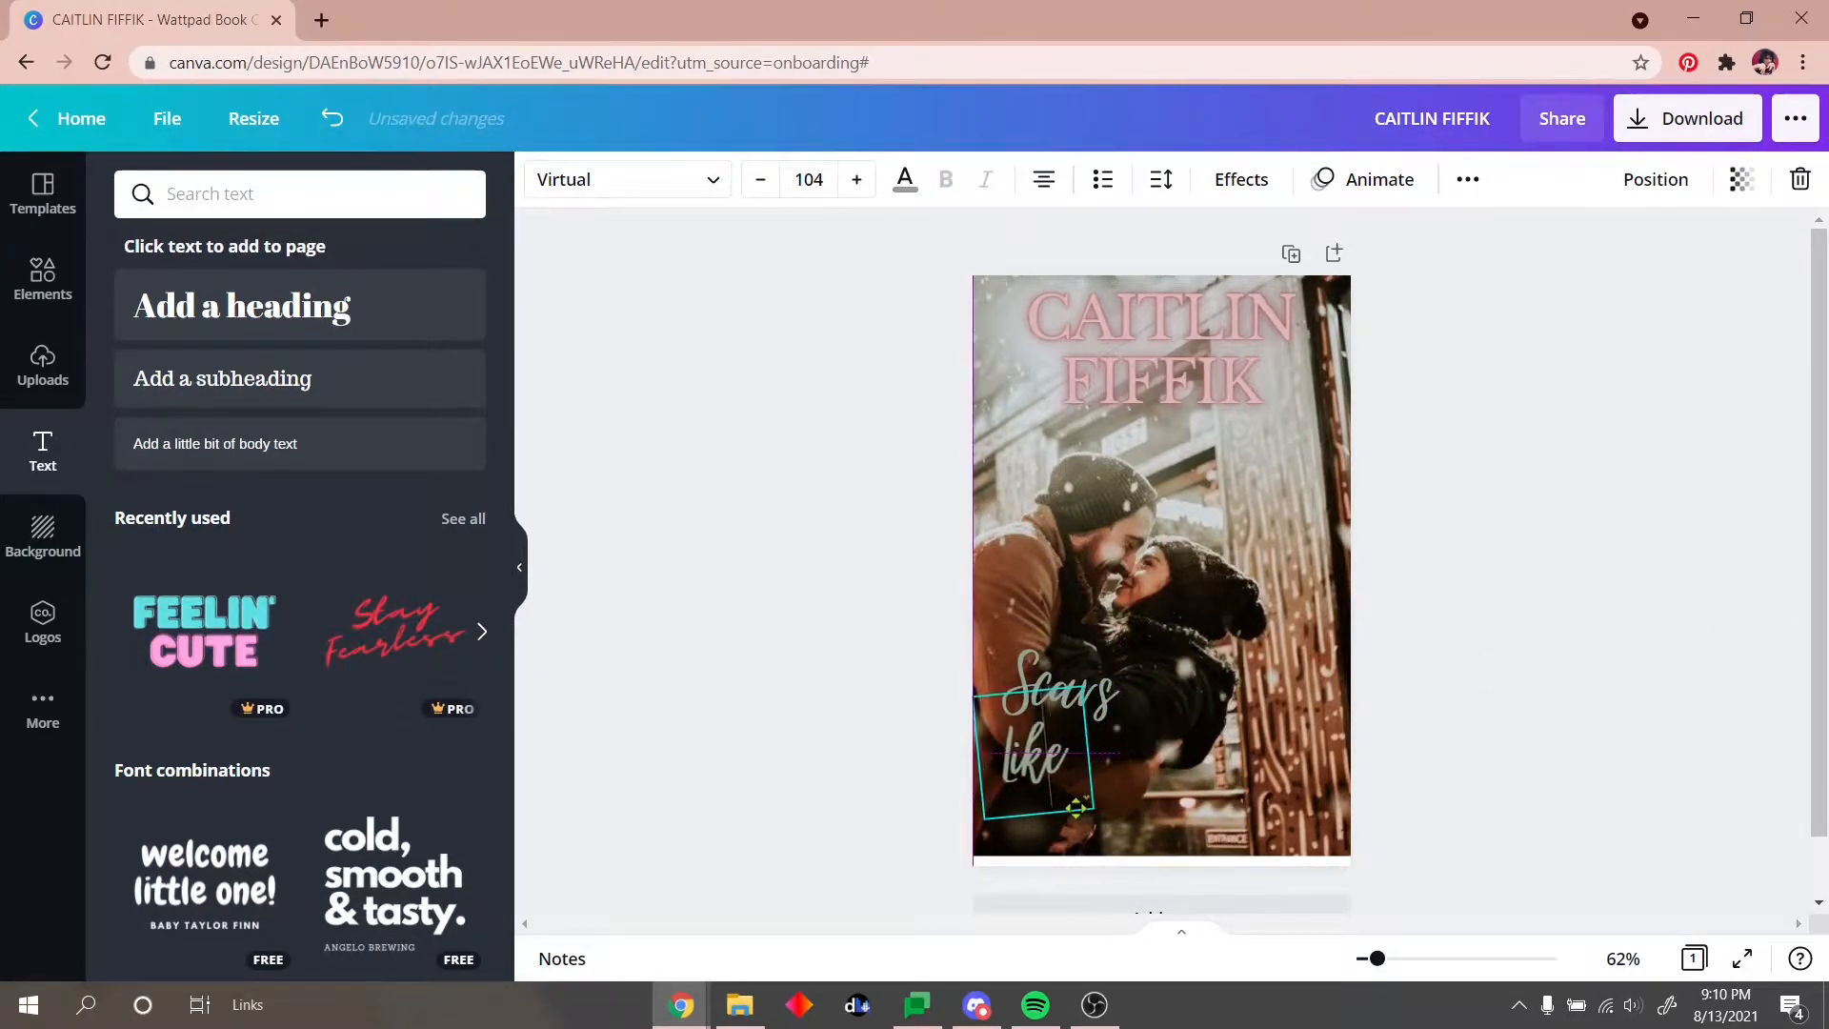
{"action": "left_click", "coordinate": [897, 663]}
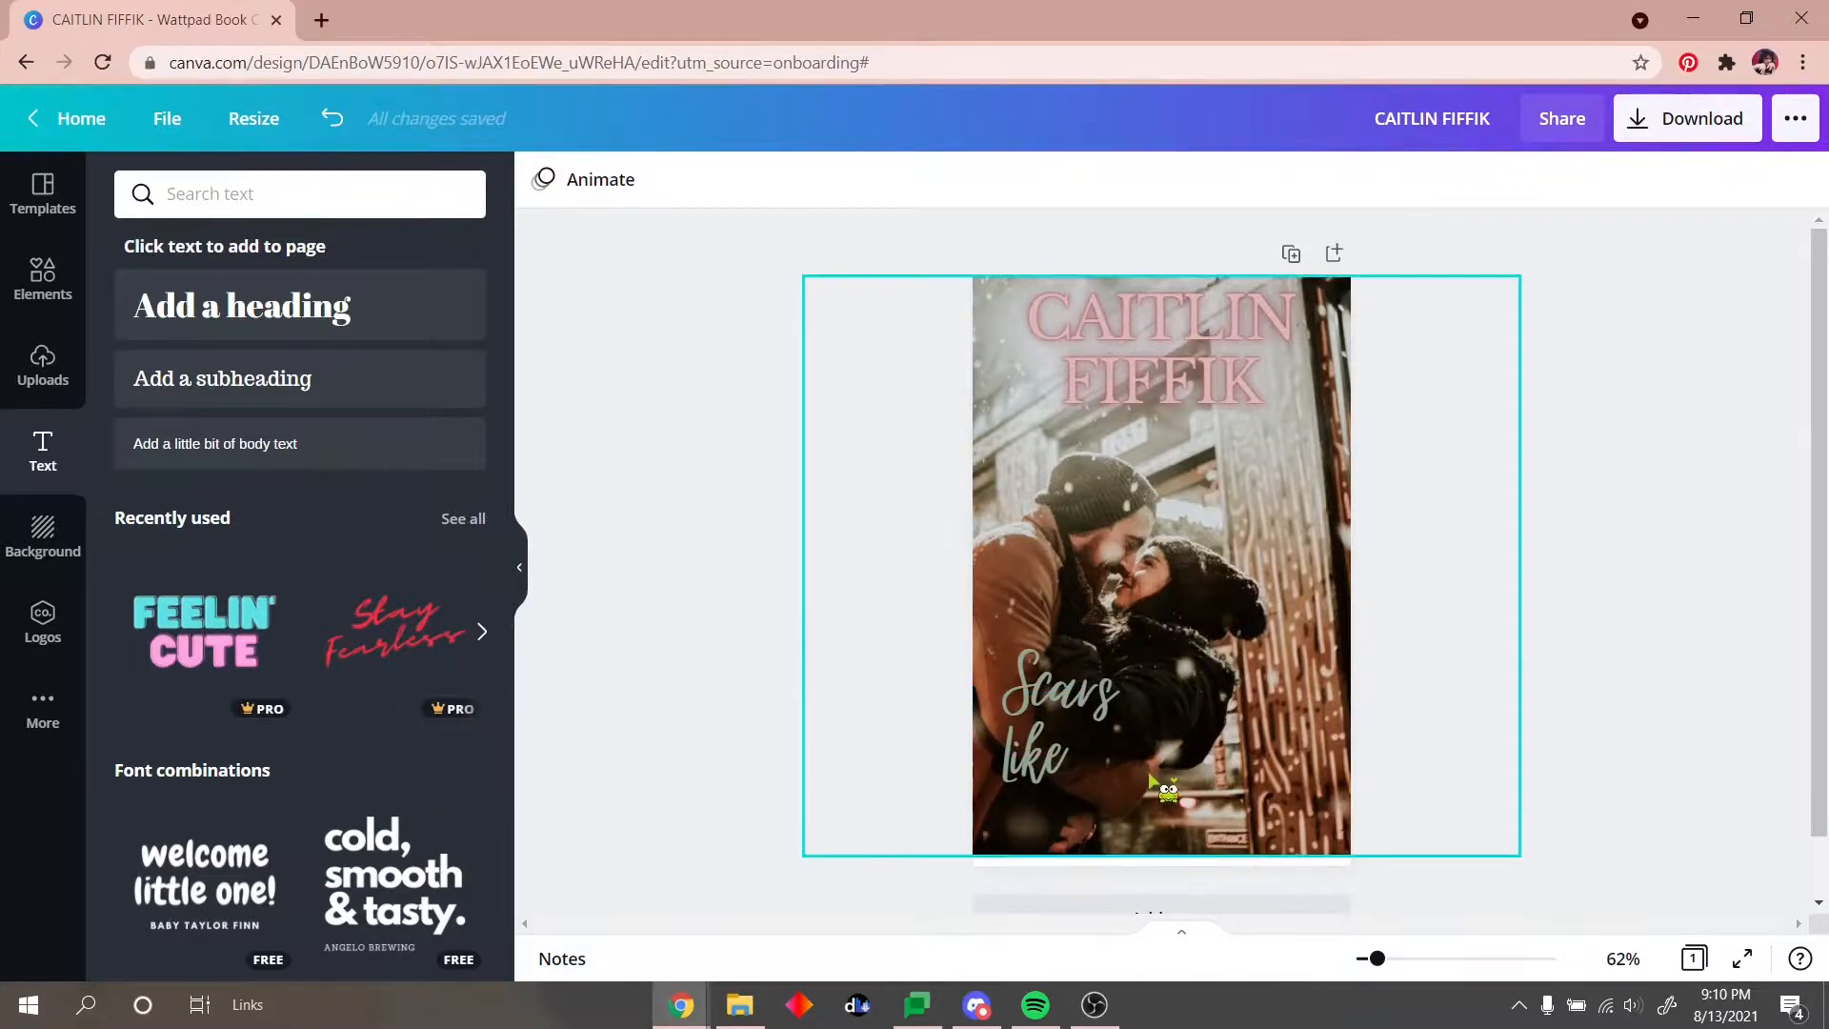
Step: Paste another copy of the title text, change it to "Ours", and position it beside "like"
{"action": "key", "text": "ctrl+v"}
{"action": "double_click", "coordinate": [1089, 709]}
{"action": "type", "text": "Ours"}
{"action": "left_click_drag", "start_coordinate": [1072, 704], "coordinate": [1119, 757]}
{"action": "mouse_move", "coordinate": [1114, 857]}
{"action": "left_mouse_down"}
{"action": "mouse_move", "coordinate": [1105, 838]}
{"action": "mouse_move", "coordinate": [1140, 836]}
{"action": "left_mouse_up"}
{"action": "left_click", "coordinate": [1051, 747]}
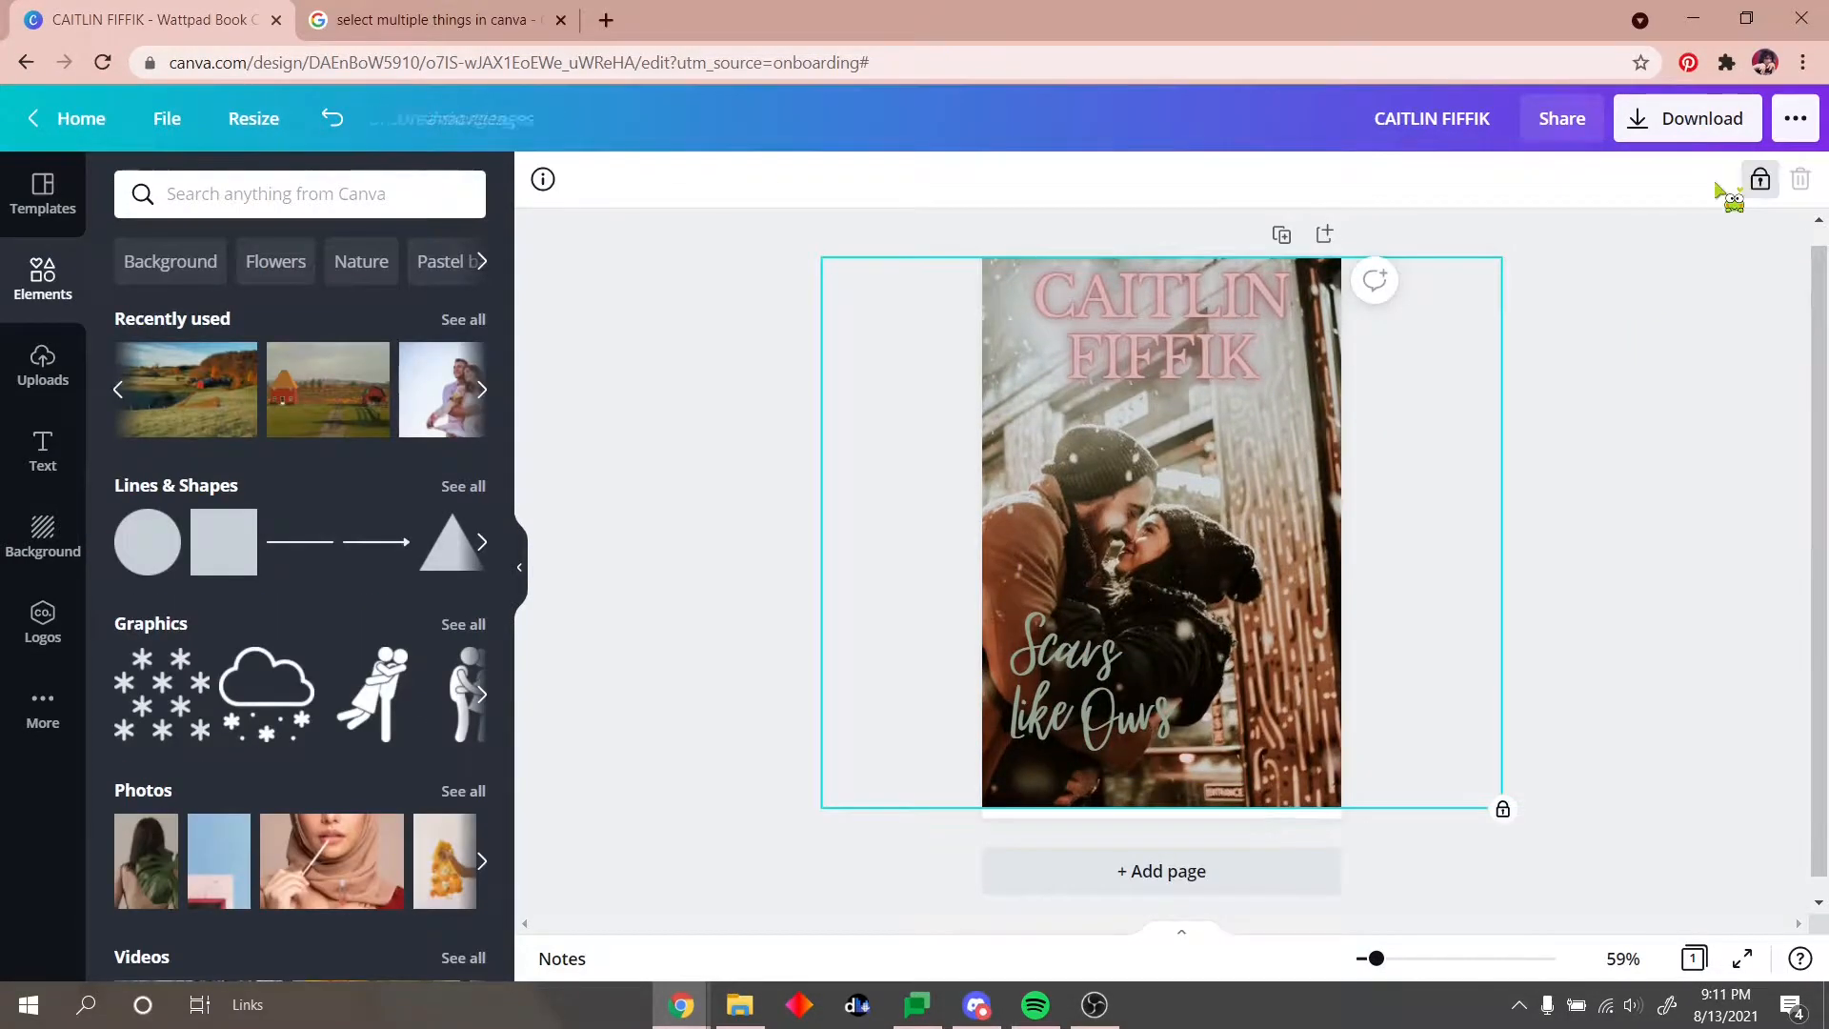
Step: Unlock the background couple photo, adjust it to fill the whole page, and lock it again
{"action": "left_click_drag", "start_coordinate": [867, 609], "coordinate": [1137, 728]}
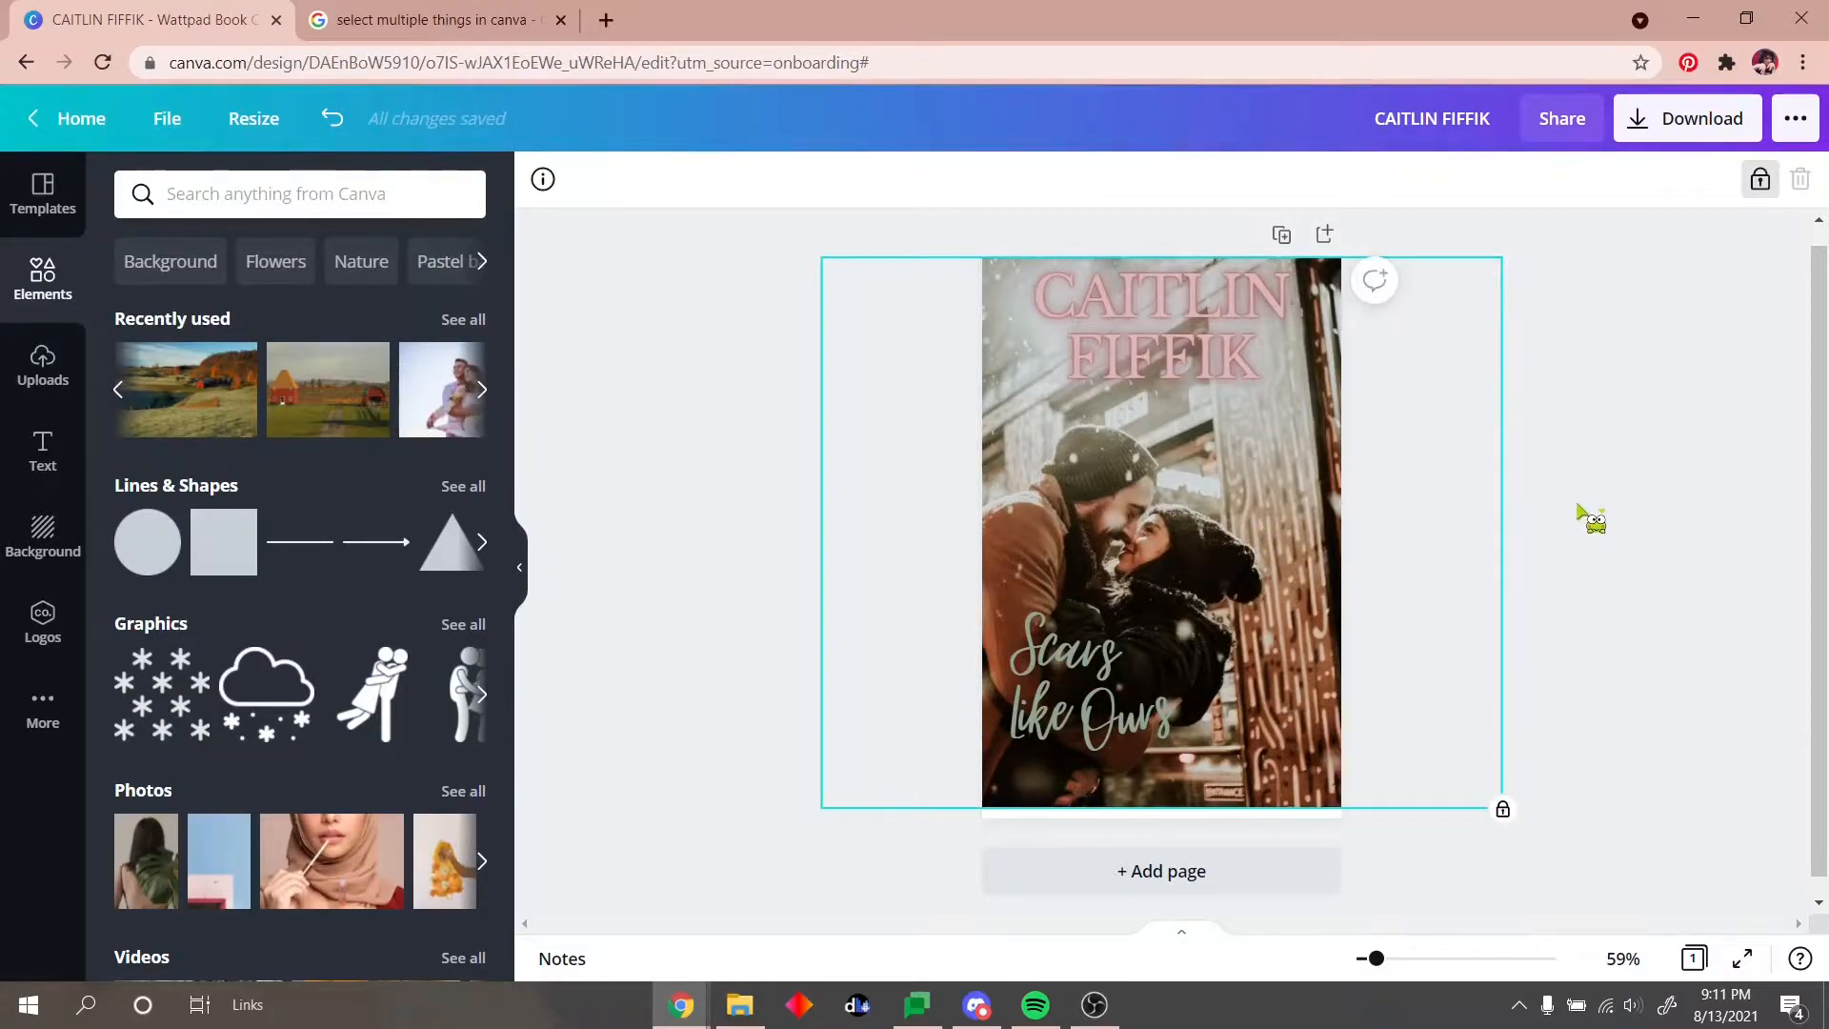
{"action": "left_click", "coordinate": [1758, 183]}
{"action": "mouse_move", "coordinate": [819, 809]}
{"action": "left_mouse_down"}
{"action": "mouse_move", "coordinate": [820, 870]}
{"action": "mouse_move", "coordinate": [850, 828]}
{"action": "left_mouse_up"}
{"action": "left_click", "coordinate": [826, 795]}
{"action": "left_click", "coordinate": [1048, 715]}
{"action": "left_click", "coordinate": [1193, 538]}
{"action": "left_click", "coordinate": [1760, 181]}
Step: Select the three title words together, enlarge them to size 163, and tilt and reposition them over the lower part of the cover
{"action": "left_click_drag", "start_coordinate": [924, 629], "coordinate": [1122, 726]}
{"action": "left_click_drag", "start_coordinate": [1213, 583], "coordinate": [1268, 510]}
{"action": "left_click_drag", "start_coordinate": [1083, 769], "coordinate": [1115, 873]}
{"action": "left_click_drag", "start_coordinate": [1231, 547], "coordinate": [1308, 541]}
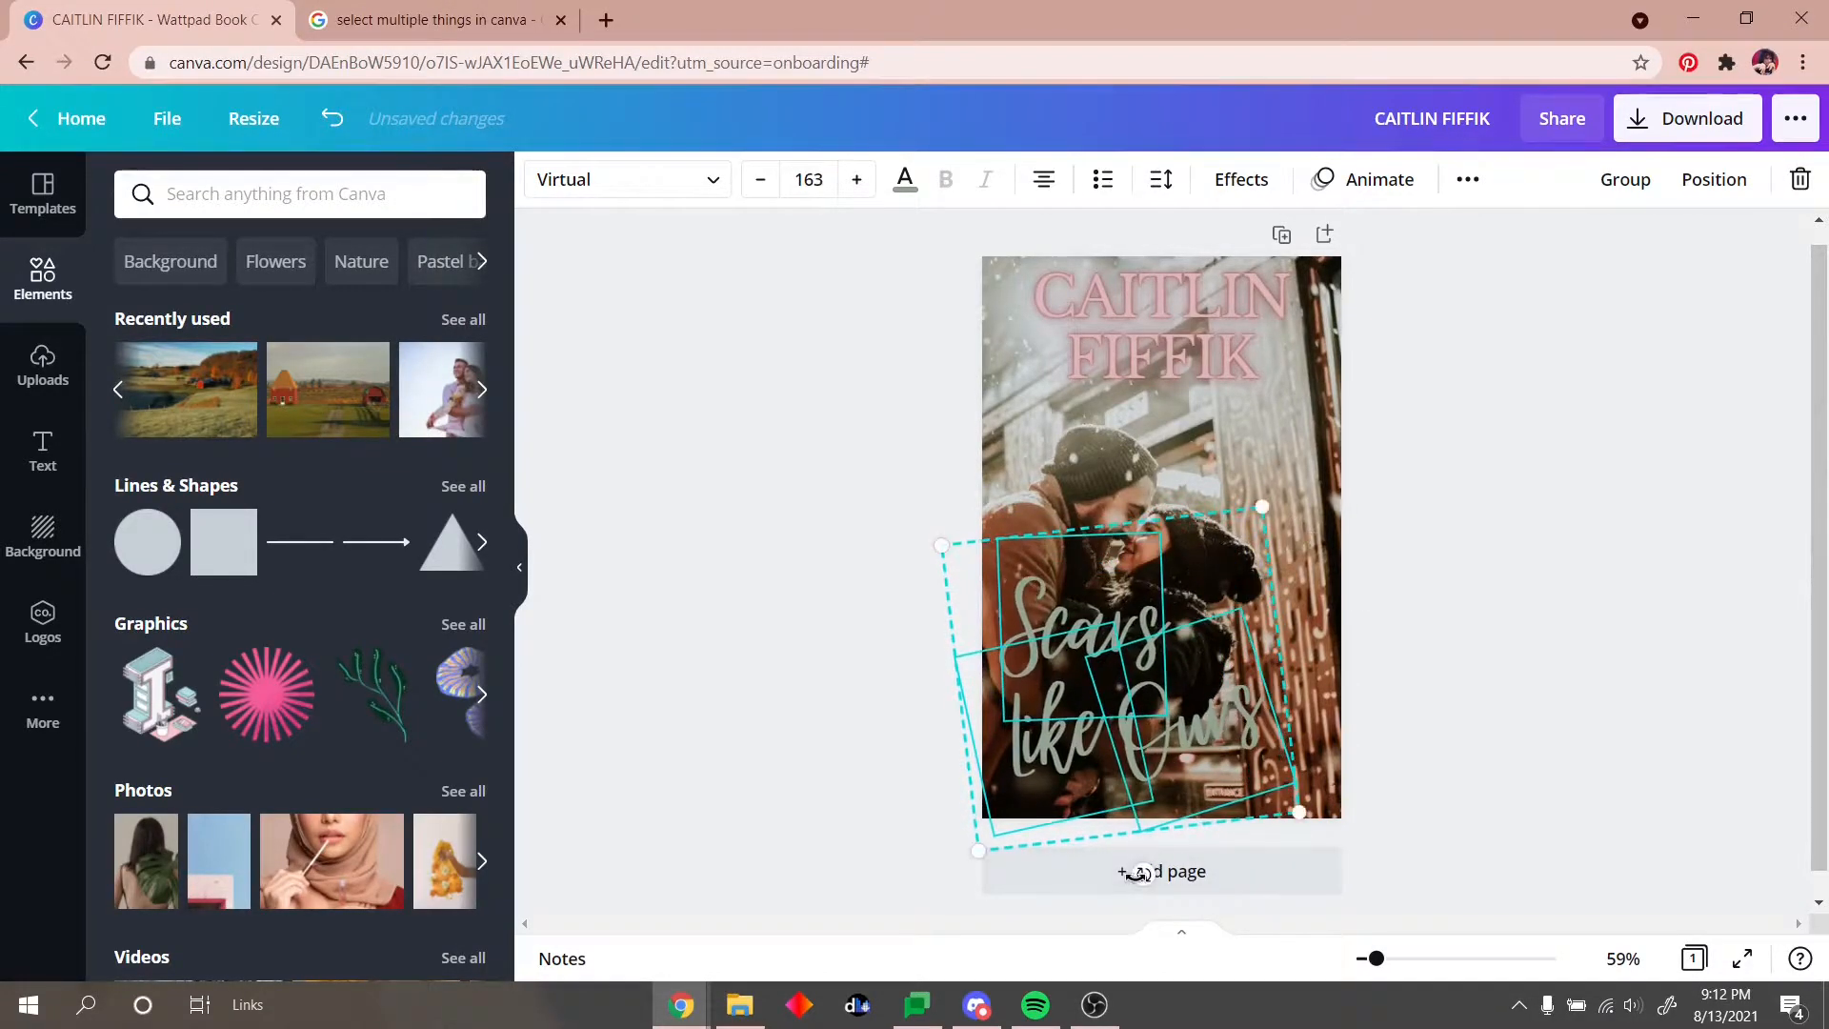
{"action": "left_click_drag", "start_coordinate": [1140, 873], "coordinate": [1154, 870]}
{"action": "mouse_move", "coordinate": [1155, 705]}
{"action": "left_mouse_down"}
{"action": "mouse_move", "coordinate": [1178, 731]}
{"action": "mouse_move", "coordinate": [1170, 719]}
{"action": "left_mouse_up"}
{"action": "left_click", "coordinate": [1443, 695]}
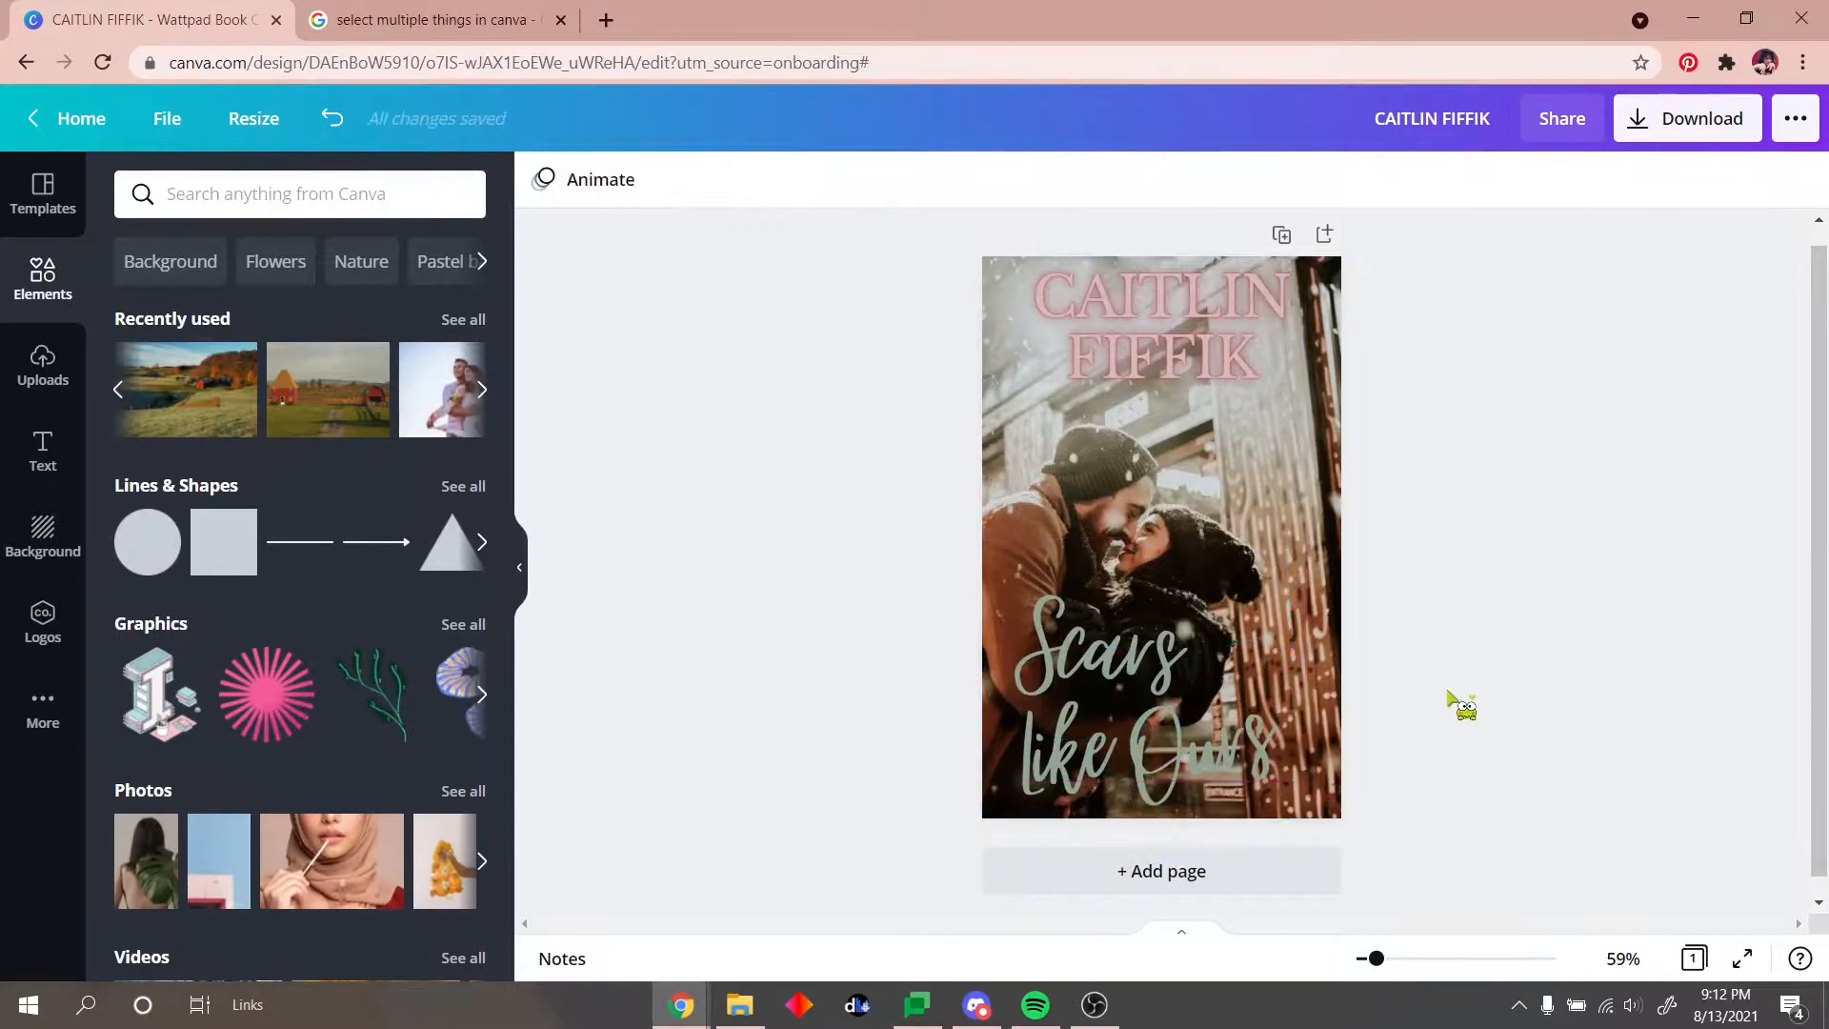
Step: Rotate the word "Ours" slightly clockwise
{"action": "left_click", "coordinate": [1203, 770]}
{"action": "left_click_drag", "start_coordinate": [1229, 861], "coordinate": [1184, 871]}
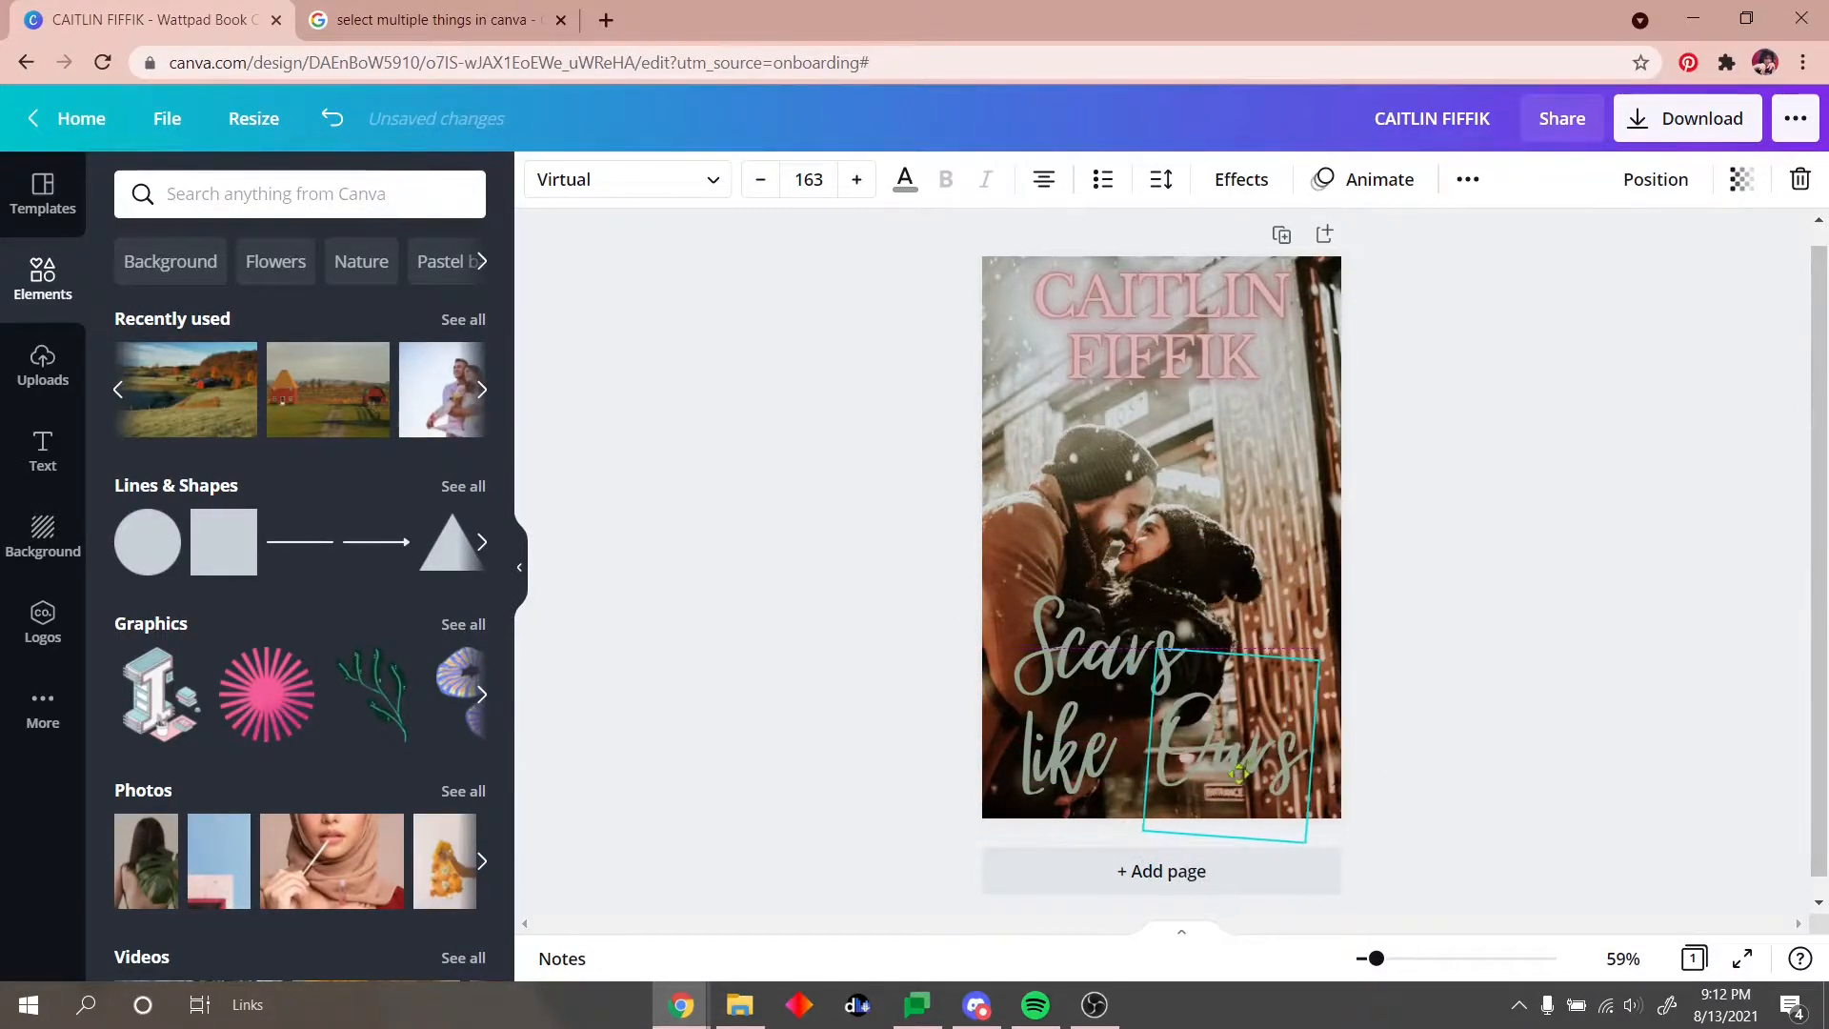
Step: Try shifting "like" closer to "Ours" and adjusting its tilt
{"action": "left_click_drag", "start_coordinate": [1072, 752], "coordinate": [1093, 752]}
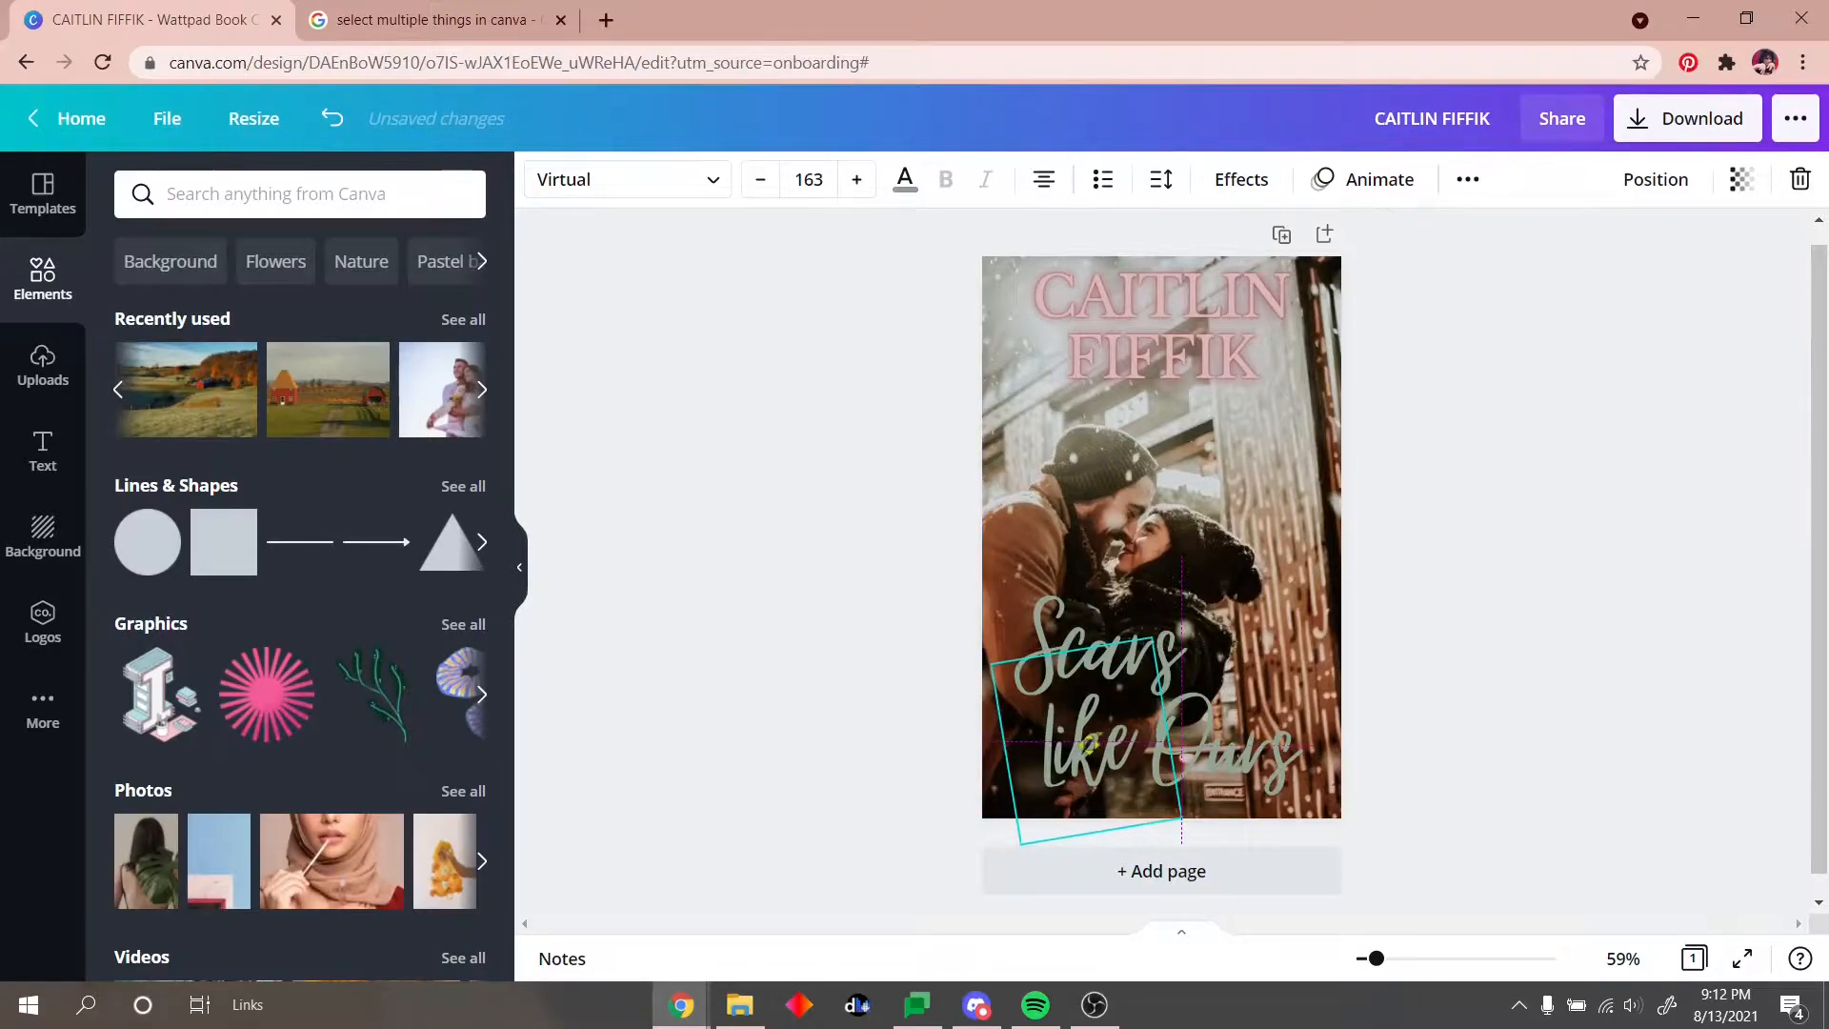
{"action": "left_click_drag", "start_coordinate": [1110, 874], "coordinate": [1099, 876]}
{"action": "left_click_drag", "start_coordinate": [1109, 749], "coordinate": [1108, 745]}
{"action": "left_click", "coordinate": [1205, 767]}
{"action": "left_click", "coordinate": [1096, 761]}
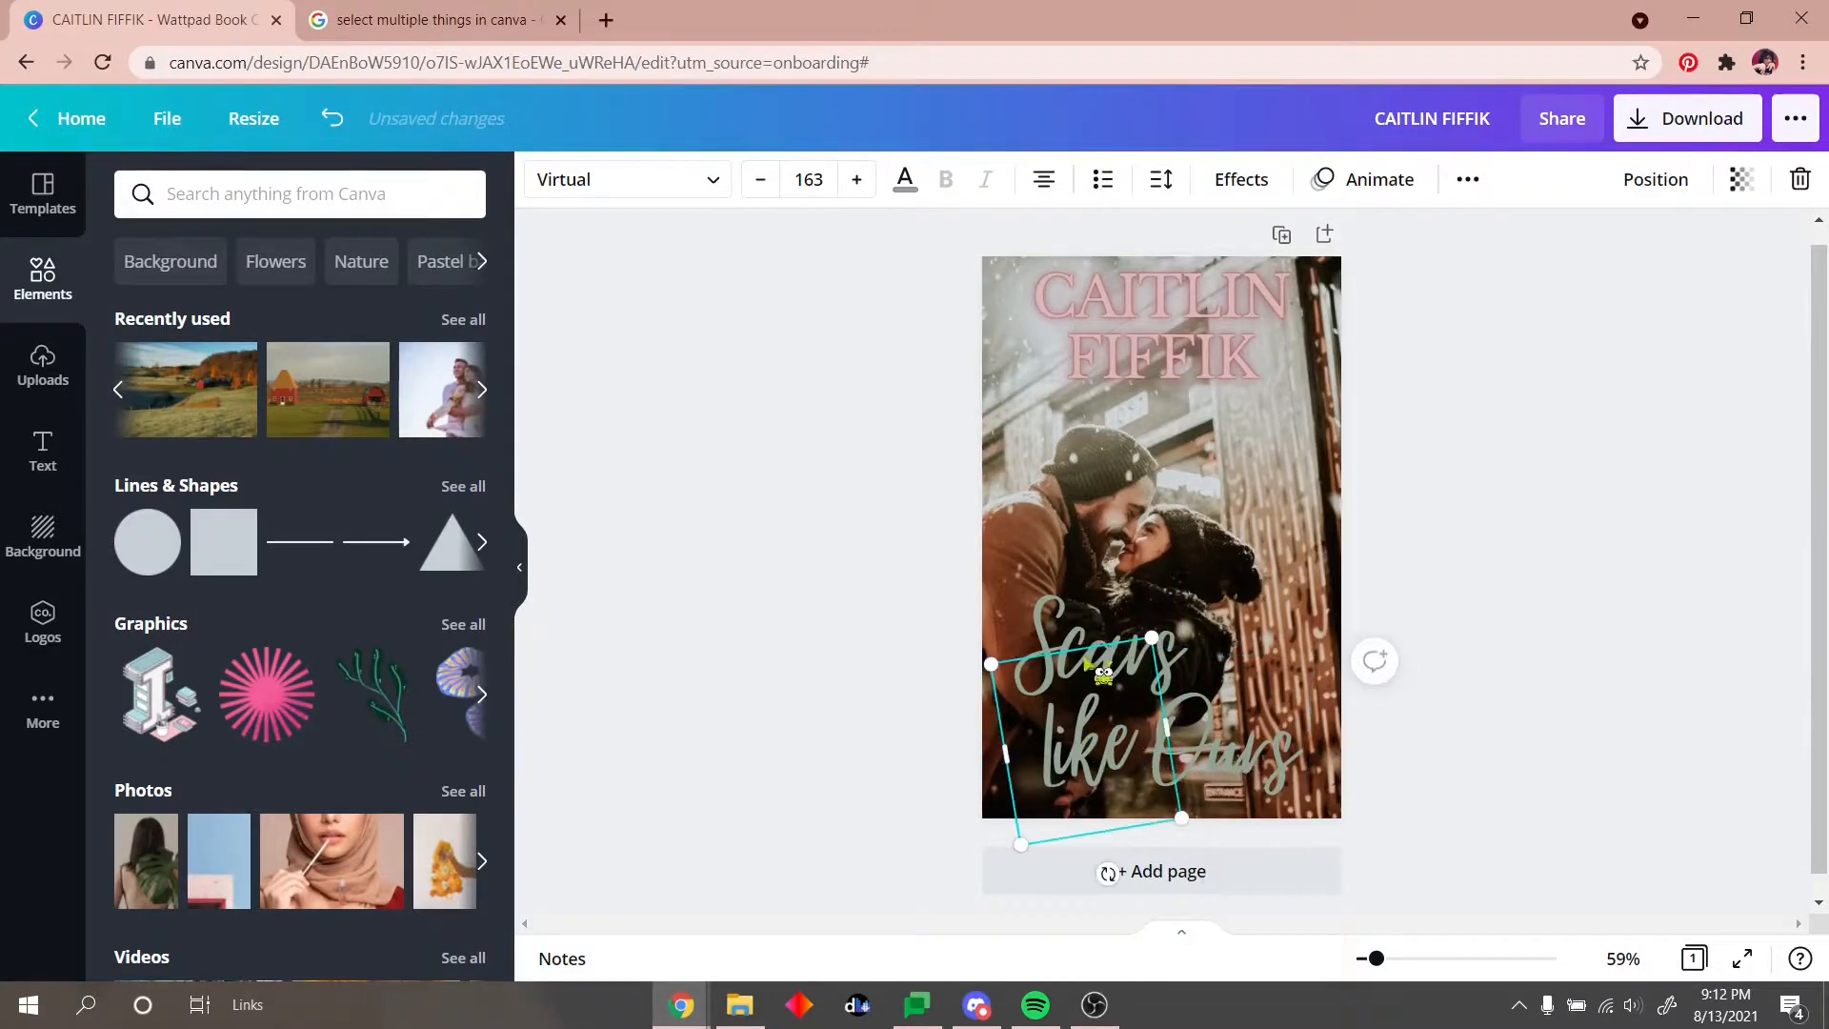
Step: Try enlarging the word "like", and undo the last changes to the title words' layout
{"action": "left_click_drag", "start_coordinate": [1151, 637], "coordinate": [1158, 628]}
{"action": "left_click", "coordinate": [1183, 752]}
{"action": "left_click", "coordinate": [1033, 768]}
{"action": "left_click", "coordinate": [1014, 850]}
{"action": "left_click", "coordinate": [1105, 768]}
{"action": "mouse_move", "coordinate": [1019, 844]}
{"action": "left_mouse_down"}
{"action": "mouse_move", "coordinate": [1001, 875]}
{"action": "mouse_move", "coordinate": [1007, 861]}
{"action": "left_mouse_up"}
{"action": "left_click", "coordinate": [852, 724]}
{"action": "key", "text": "ctrl+z"}
{"action": "key", "text": "ctrl+z"}
{"action": "key", "text": "ctrl+z"}
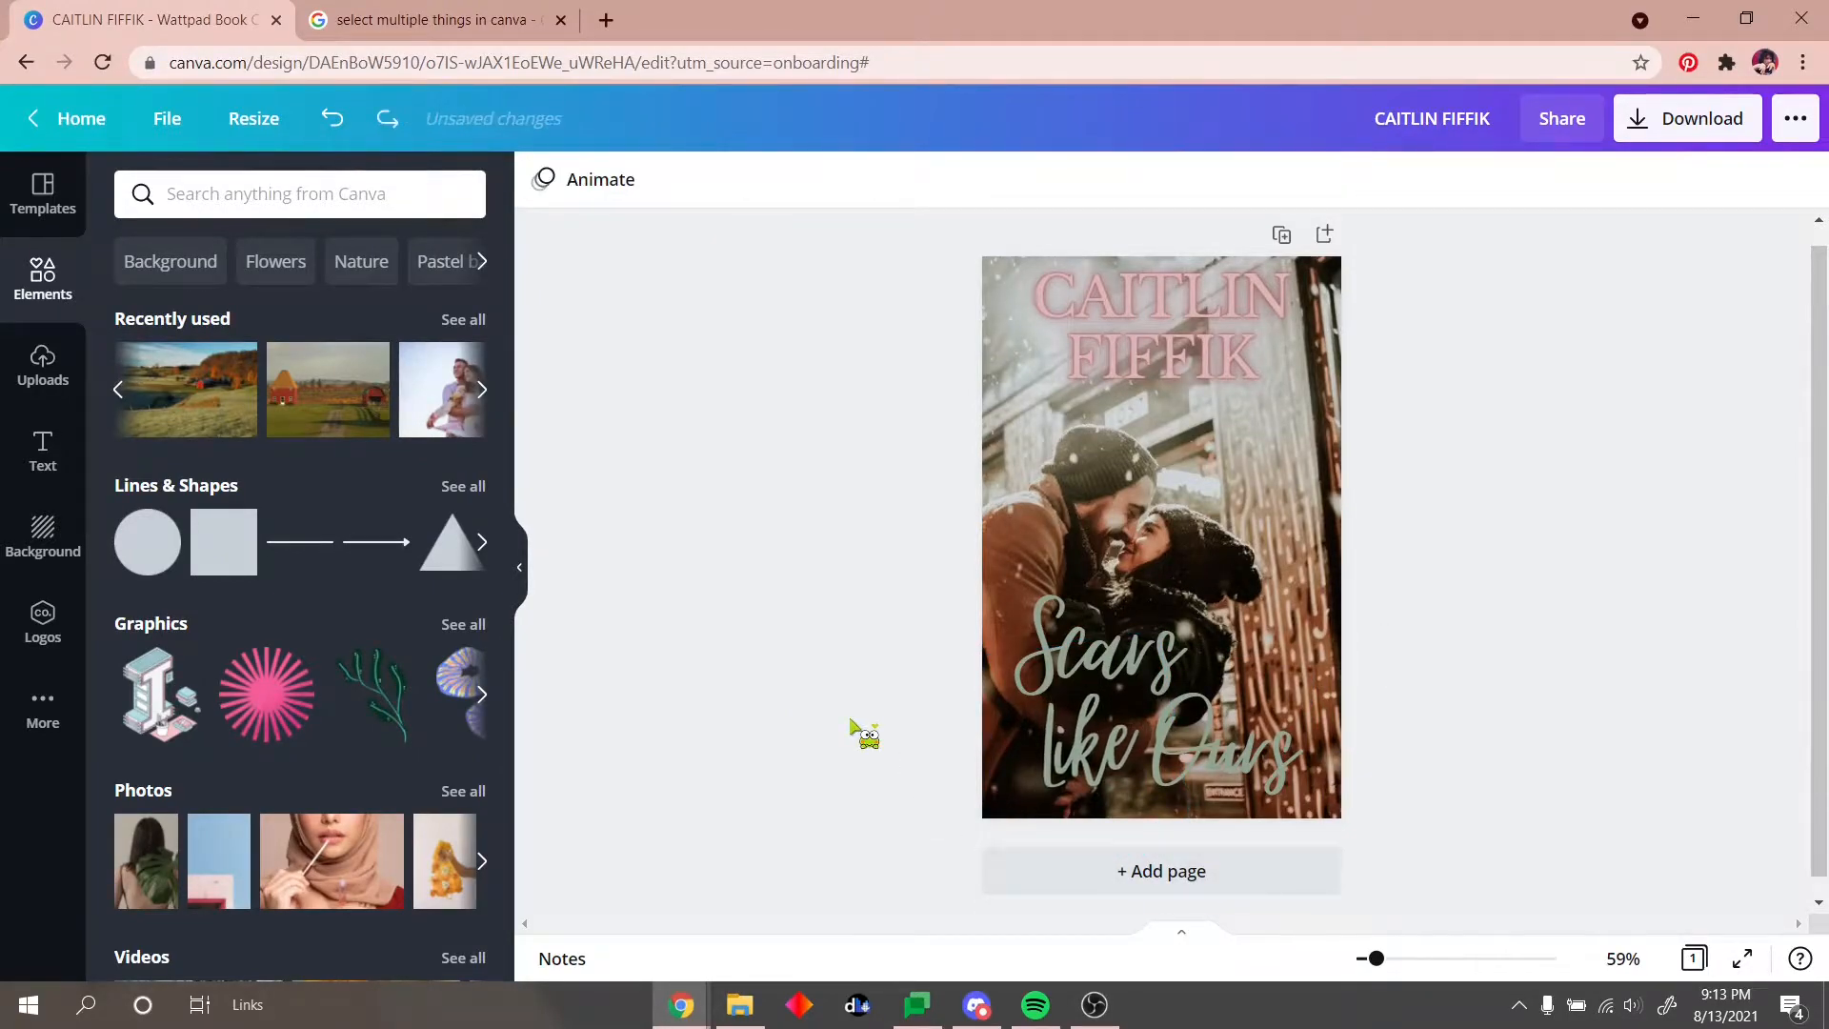
Step: Give "Ours" a black Shadow effect with offset 27, direction -45, blur 18 and transparency 71
{"action": "left_click", "coordinate": [1267, 181]}
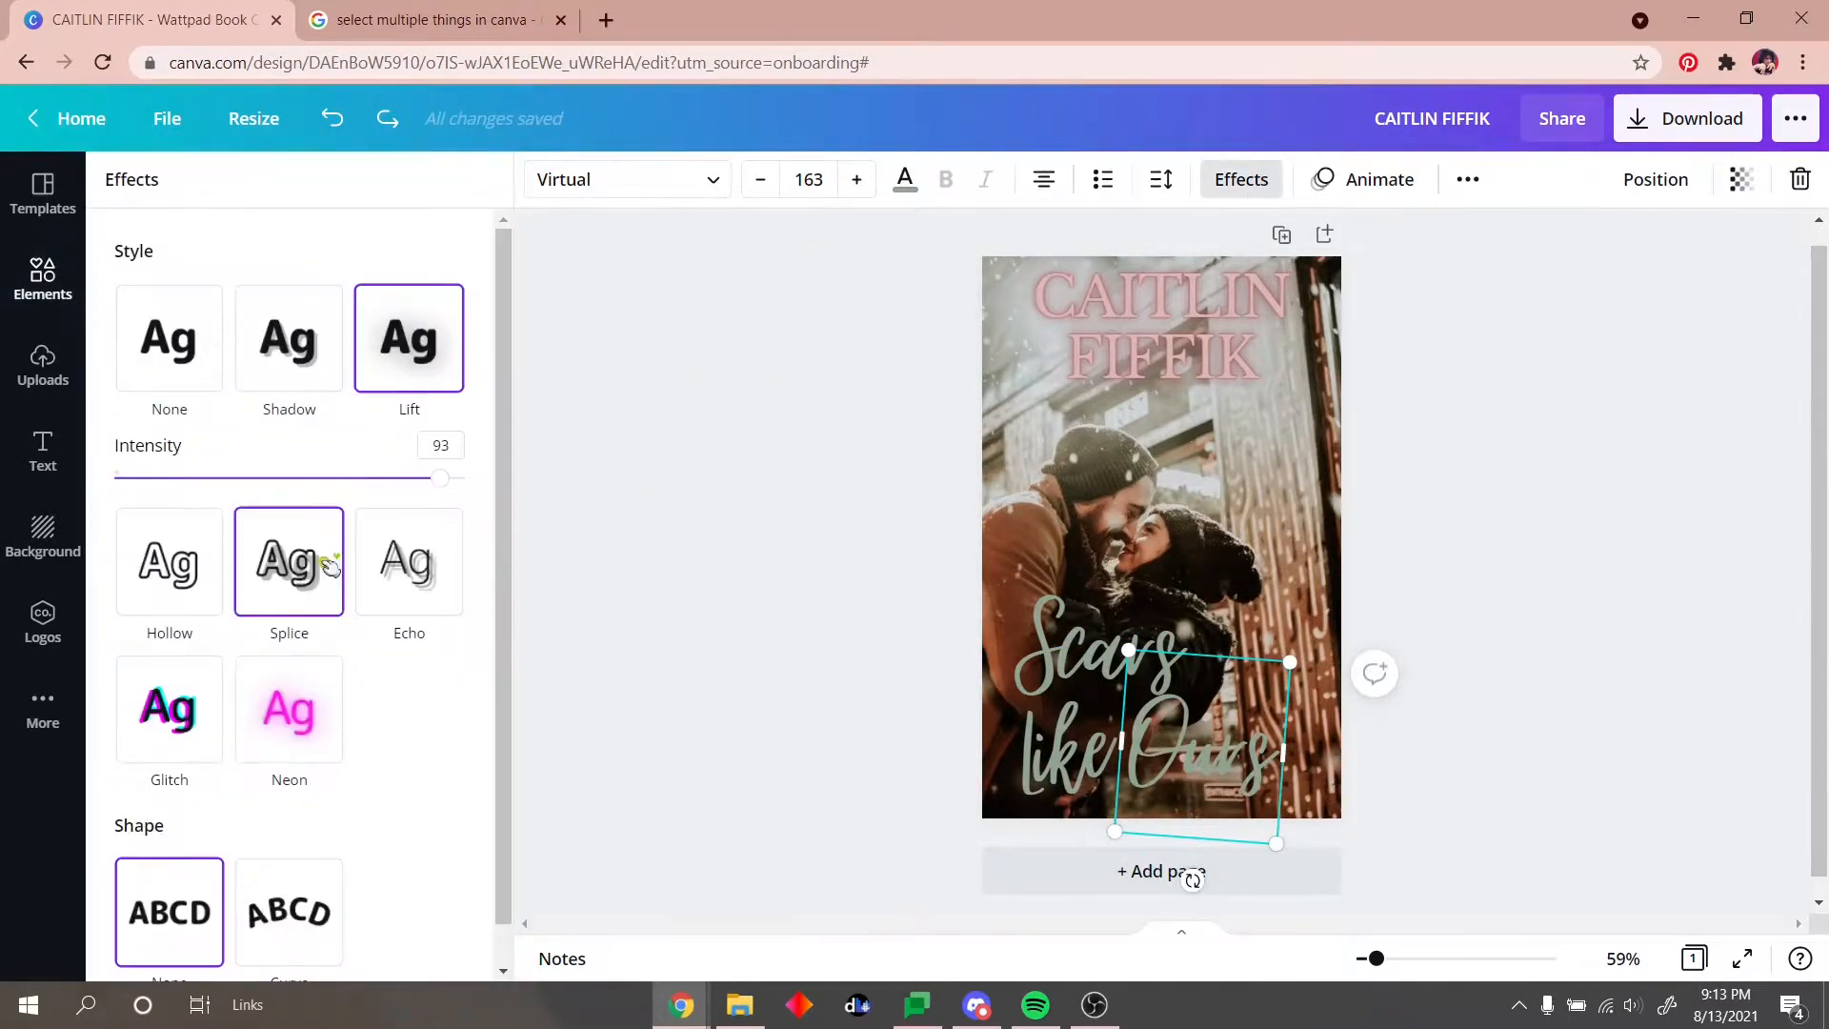
{"action": "left_click", "coordinate": [295, 367]}
{"action": "left_click", "coordinate": [441, 719]}
{"action": "left_click", "coordinate": [1255, 181]}
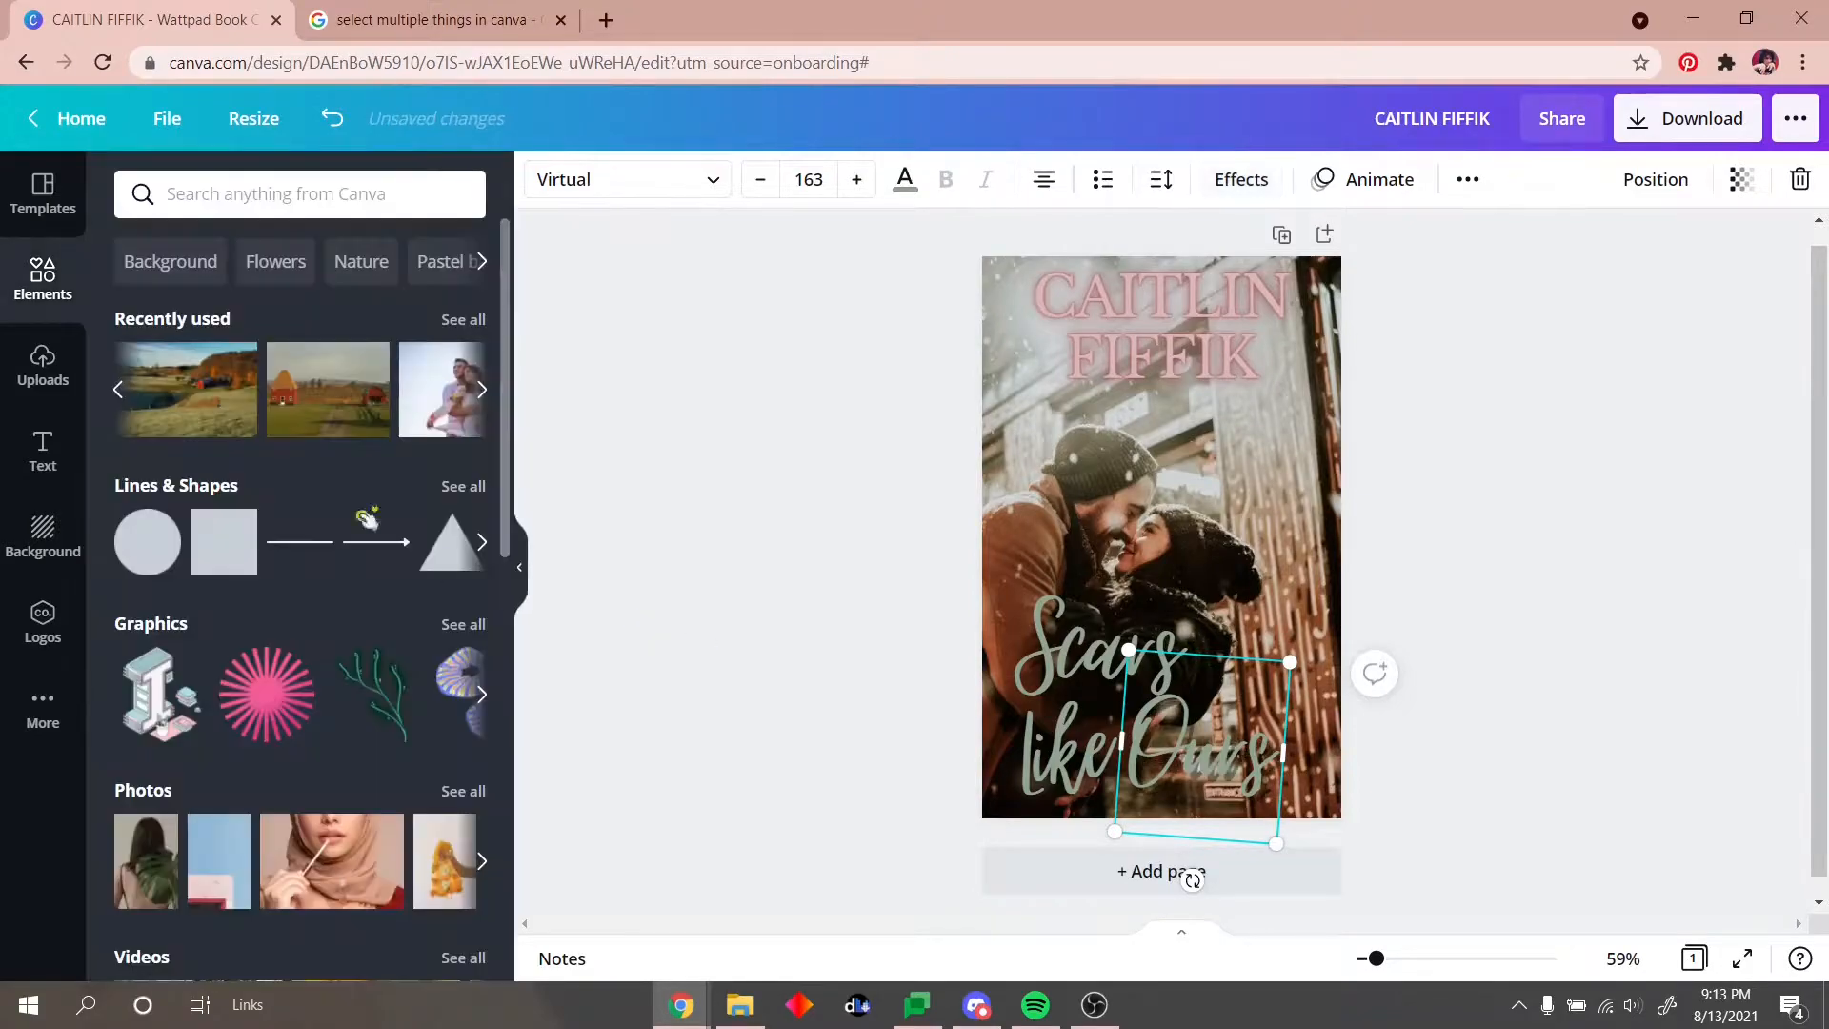
{"action": "left_click", "coordinate": [1259, 181]}
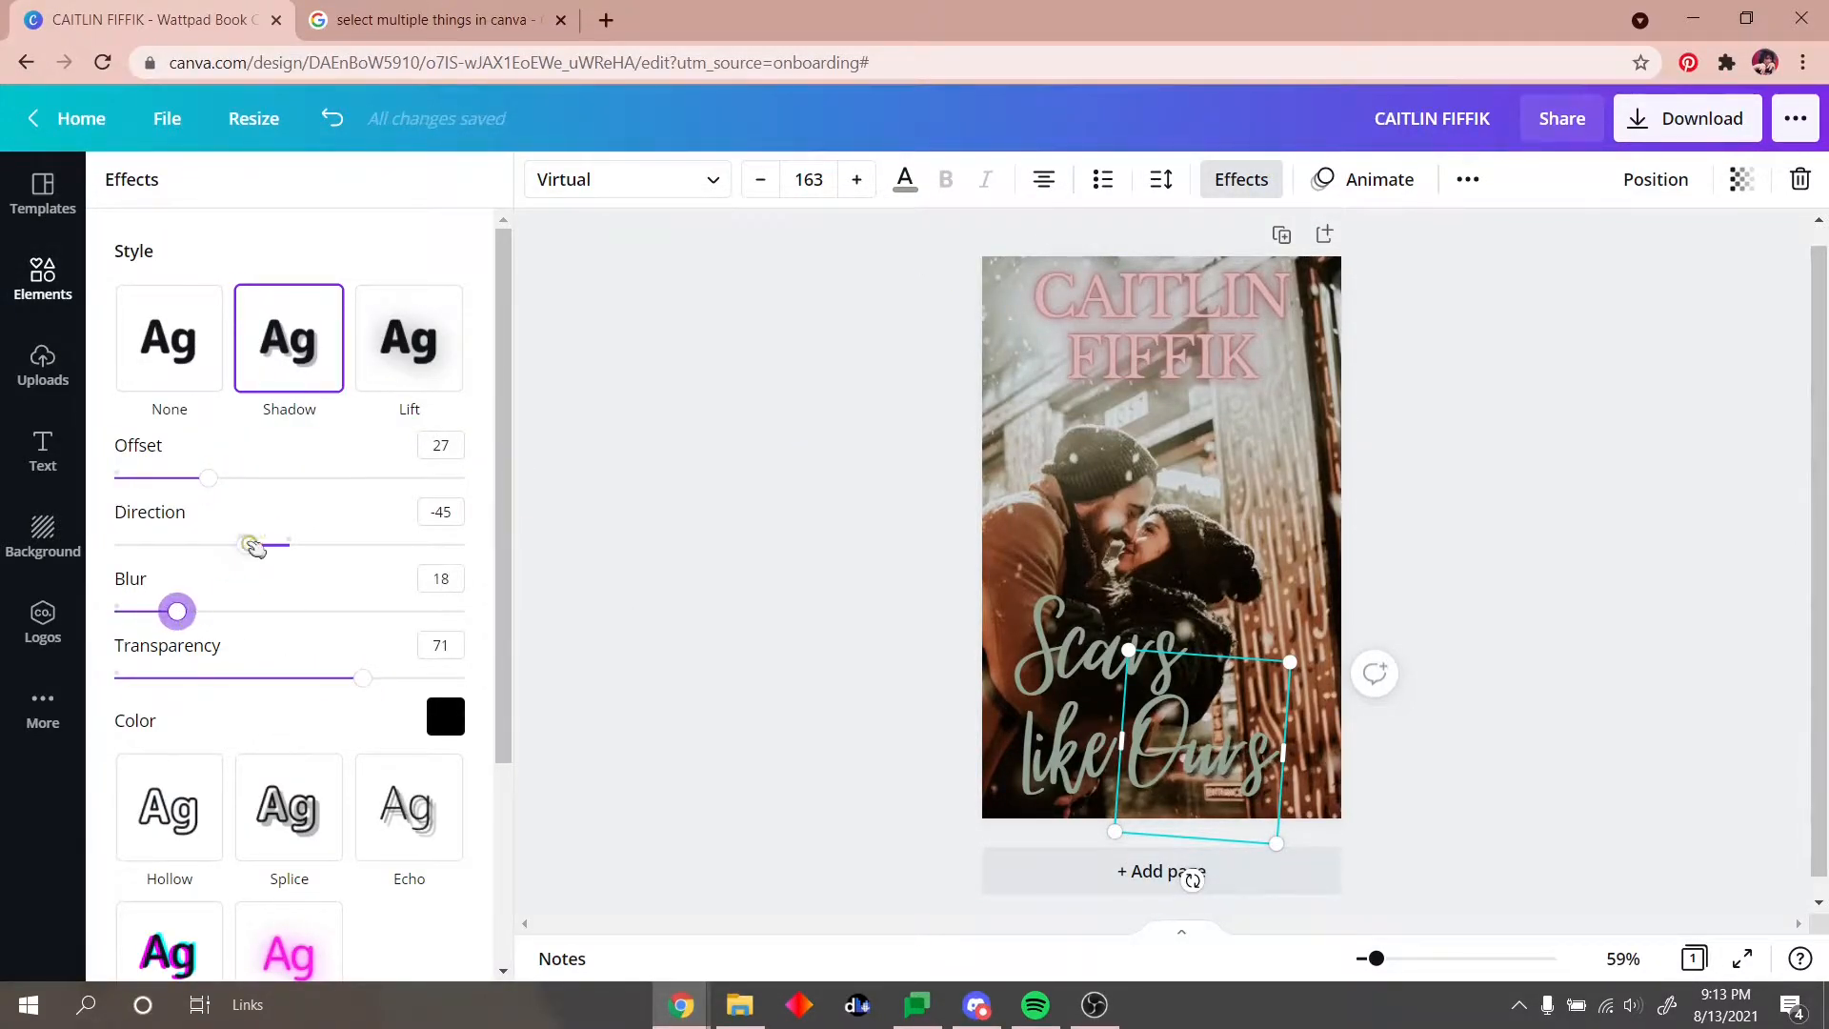
Step: Copy the text style of "Ours" onto the other title words "like" and "Scars"
{"action": "right_click", "coordinate": [1239, 746]}
{"action": "left_click", "coordinate": [1466, 181]}
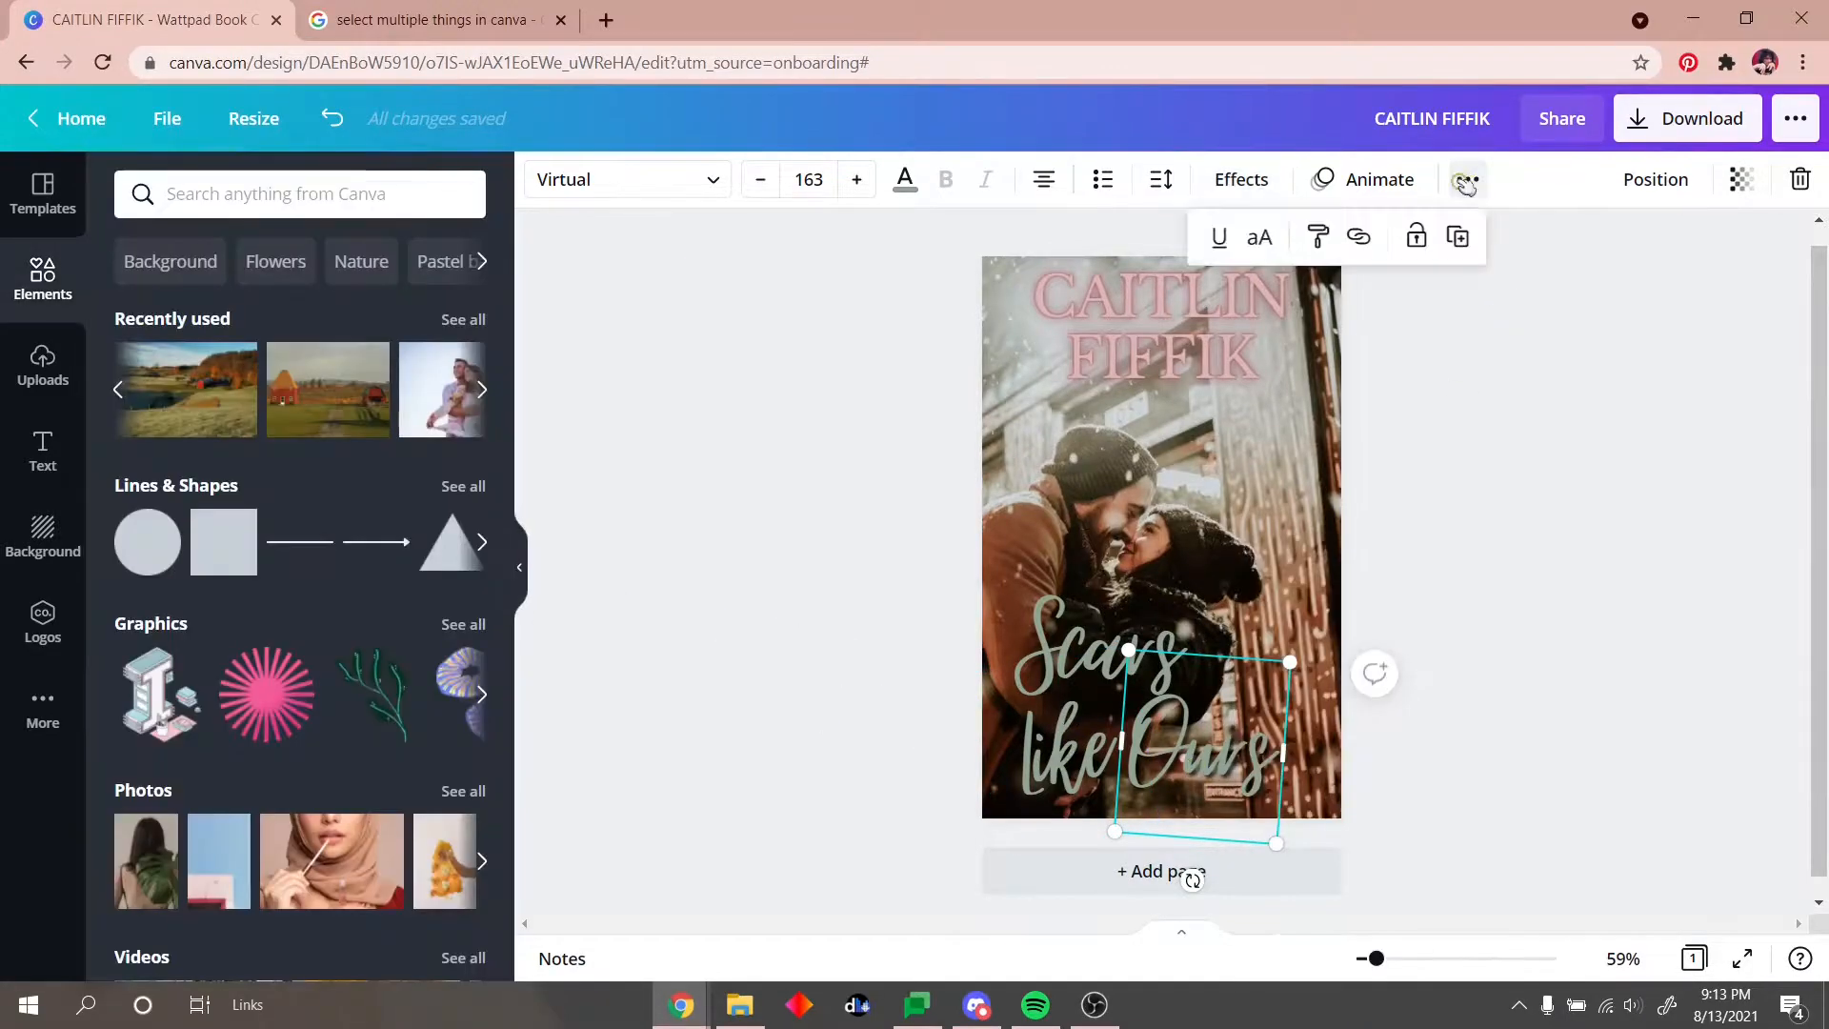
{"action": "left_click", "coordinate": [1081, 693]}
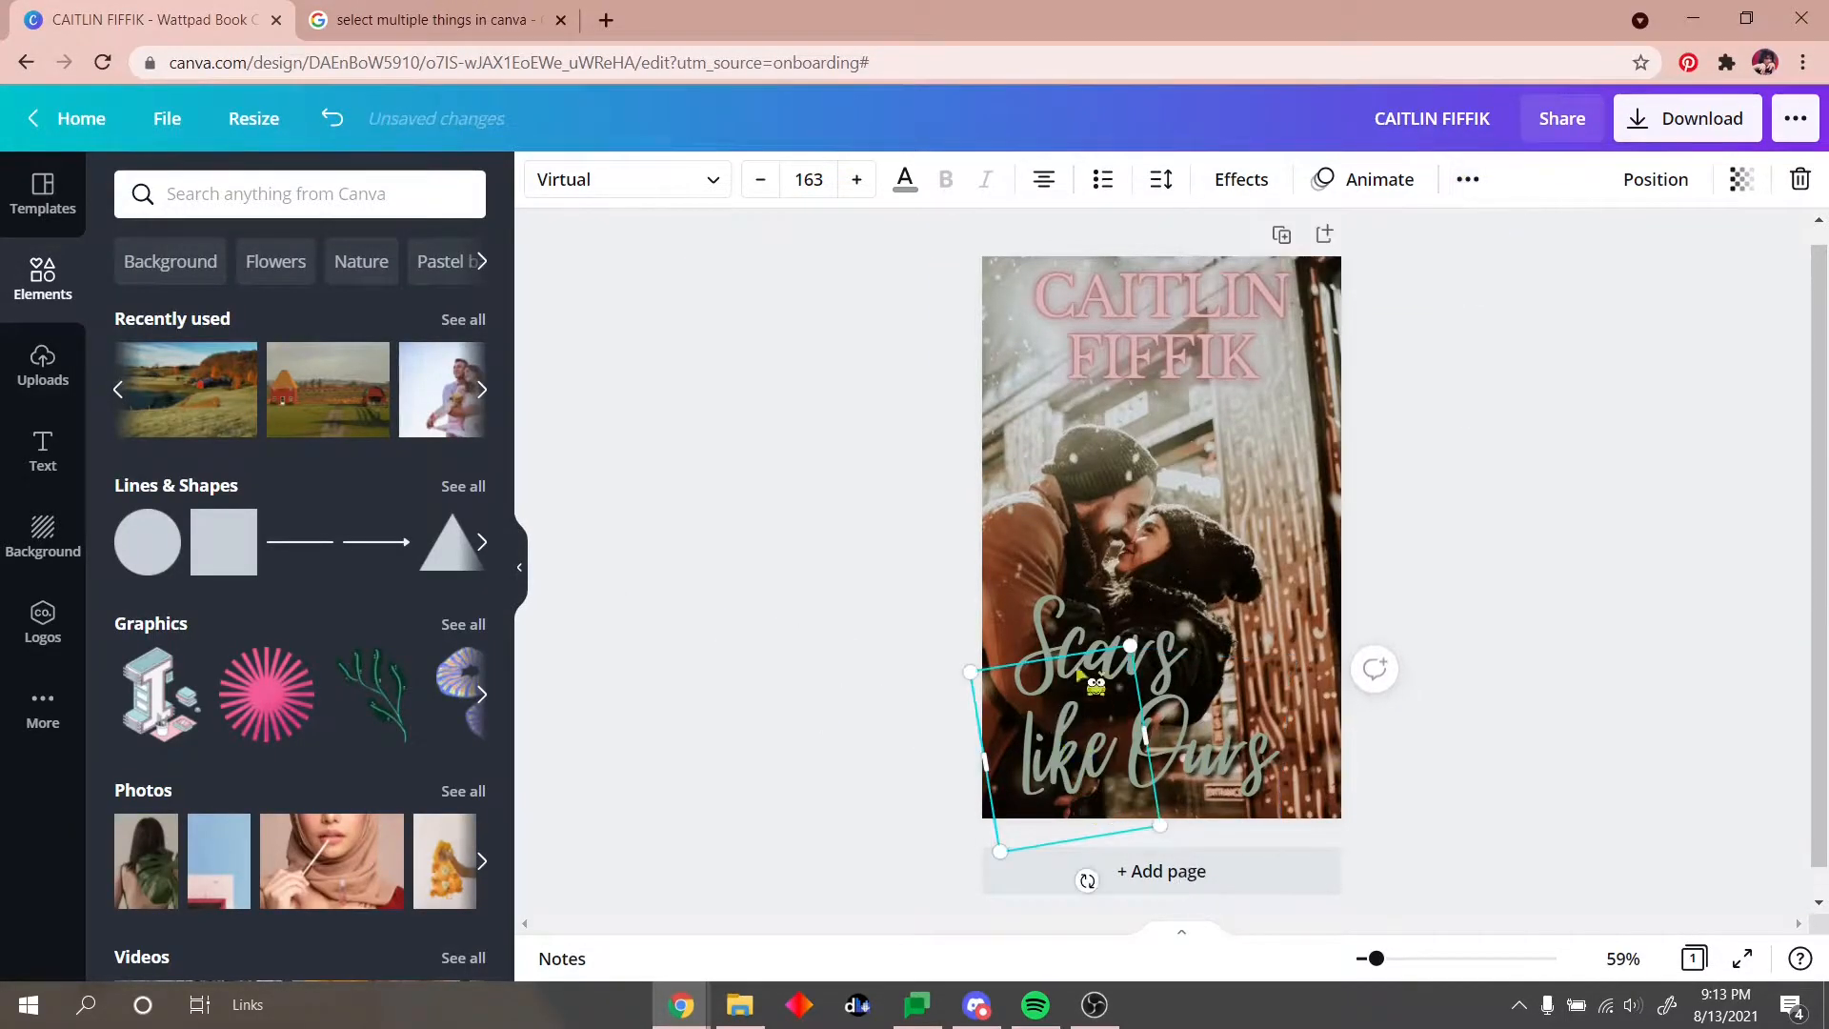
{"action": "left_click", "coordinate": [1467, 179]}
{"action": "left_click", "coordinate": [1314, 236]}
{"action": "left_click", "coordinate": [816, 736]}
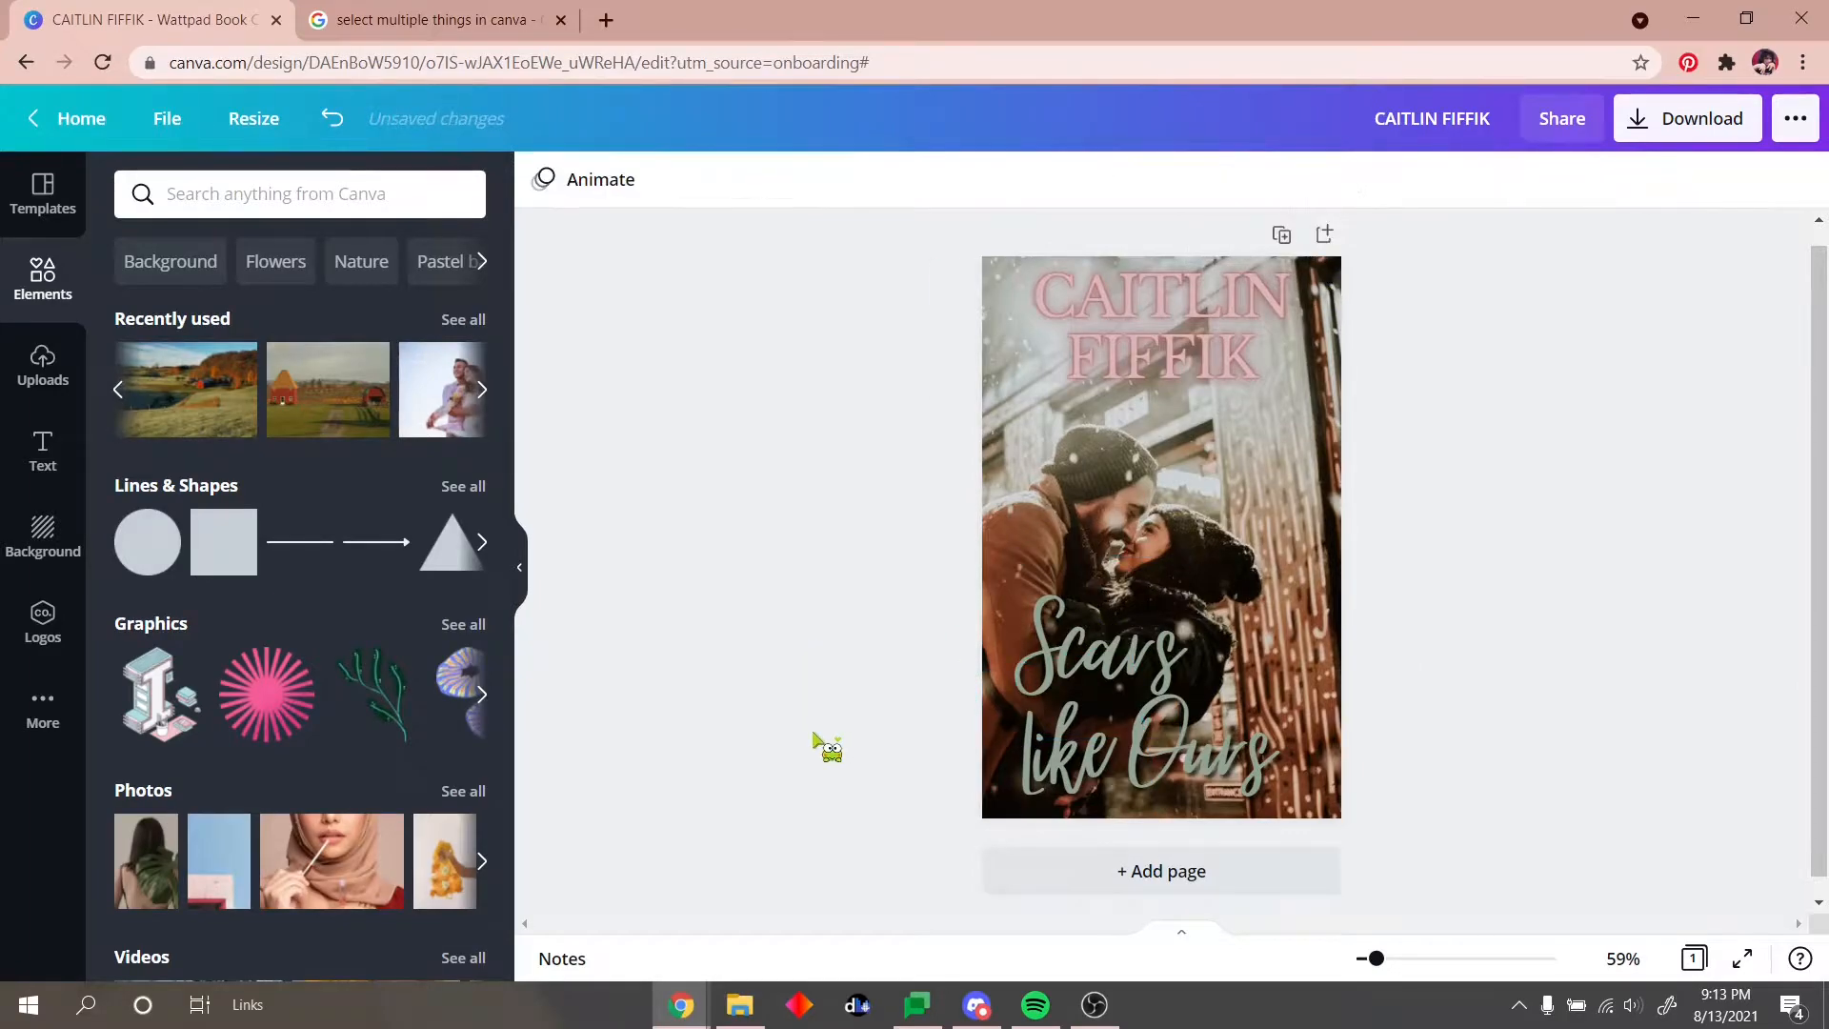
Step: Enlarge "Scars" to size 174, "like" to 203 and "Ours" to 172, shifting "Scars" and "Ours" toward the cover's right edge
{"action": "left_click", "coordinate": [1122, 628]}
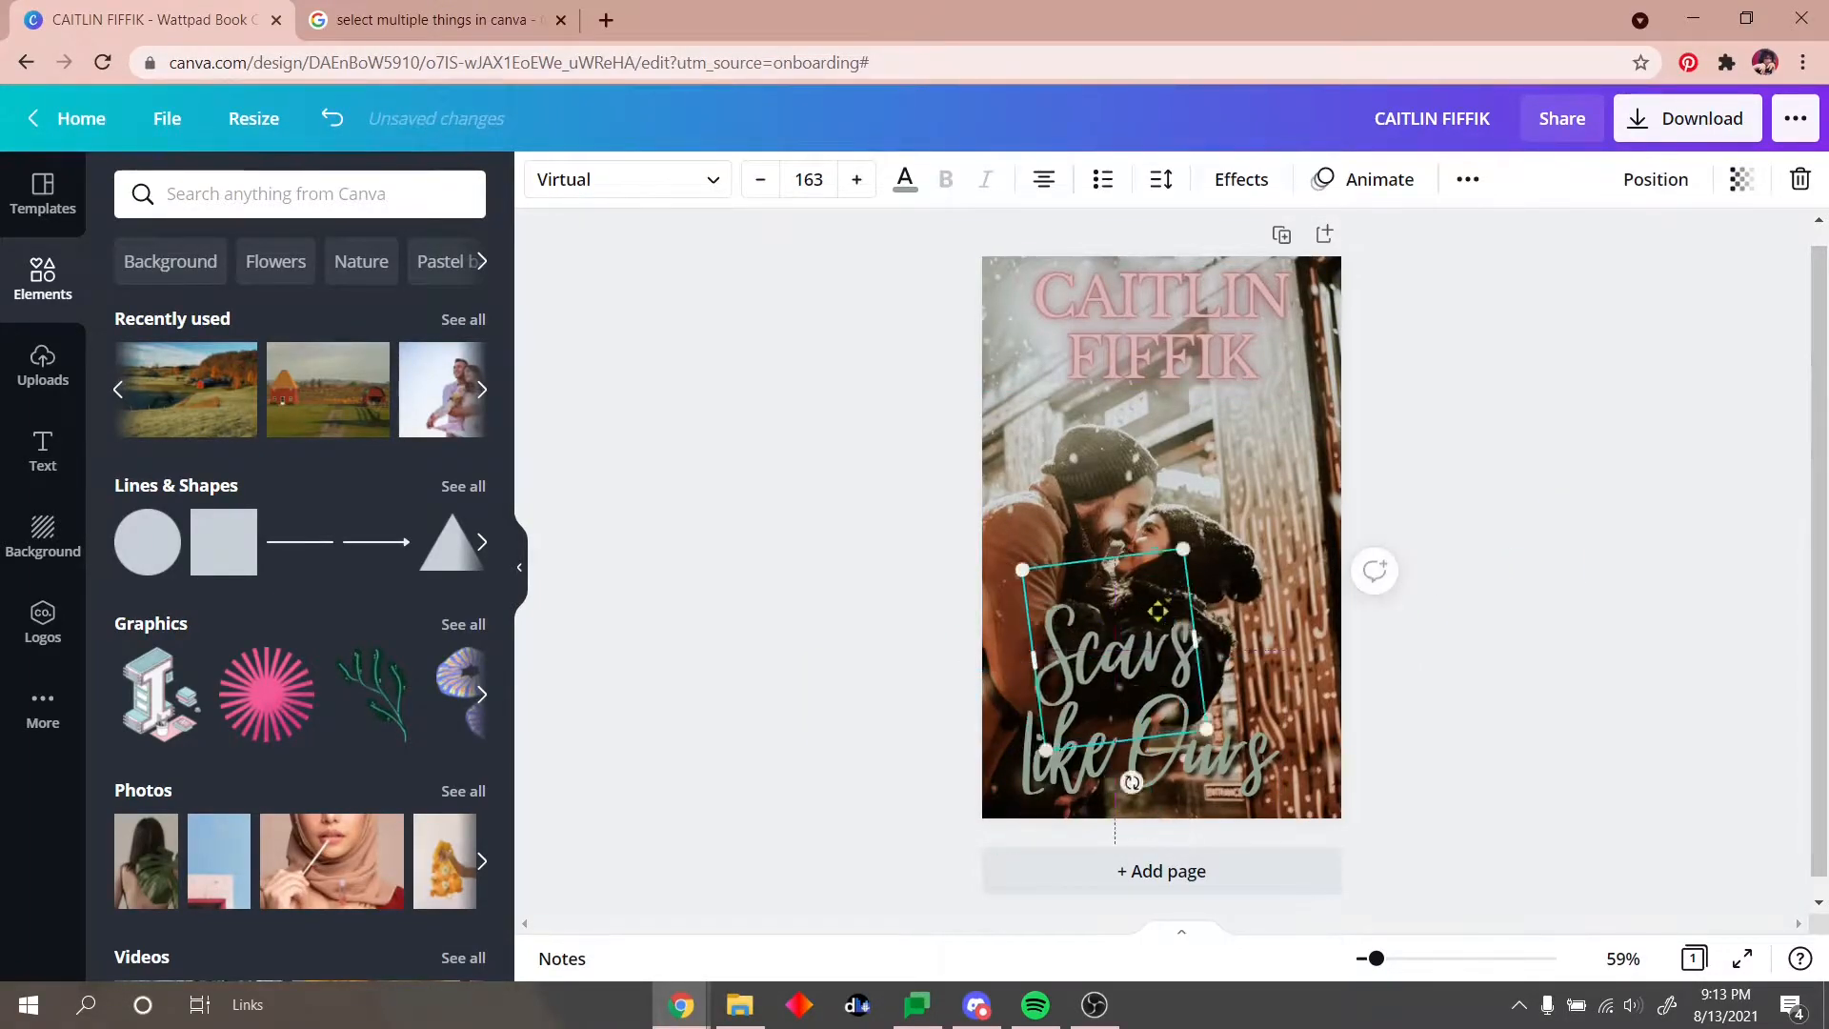
{"action": "left_click_drag", "start_coordinate": [1230, 559], "coordinate": [1311, 651]}
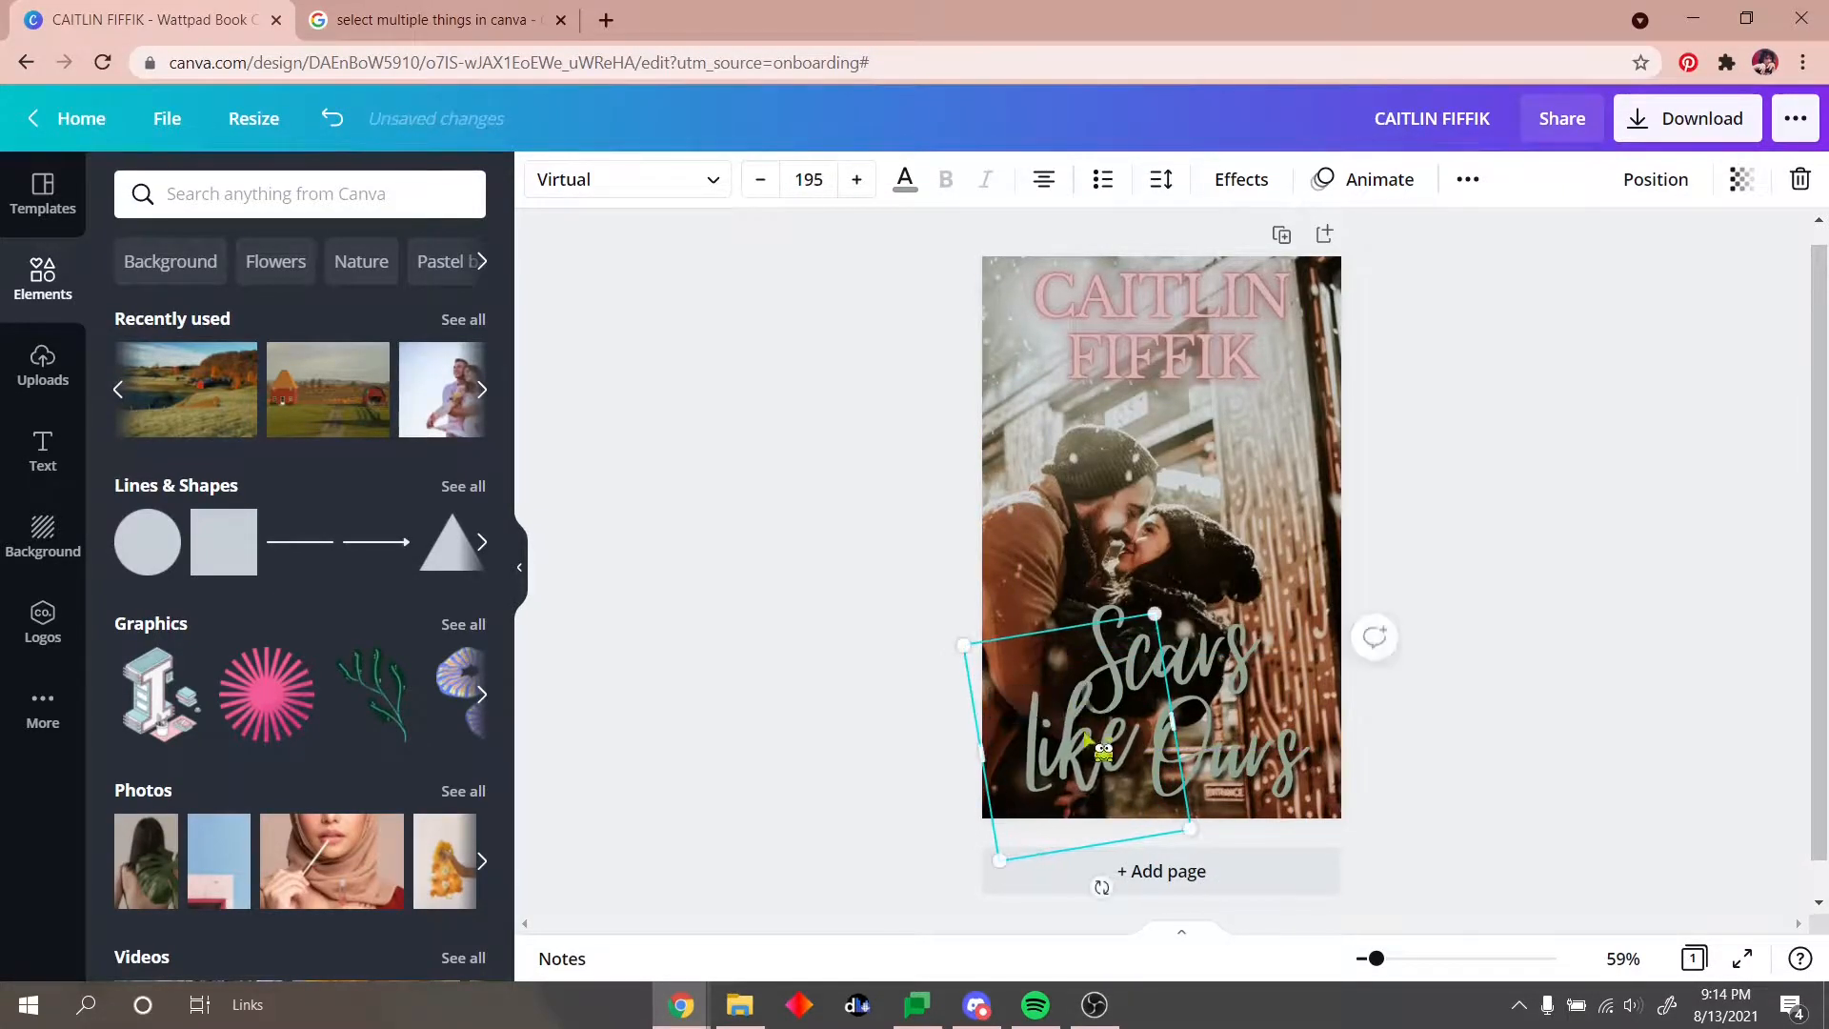
{"action": "left_click_drag", "start_coordinate": [1156, 628], "coordinate": [1177, 602]}
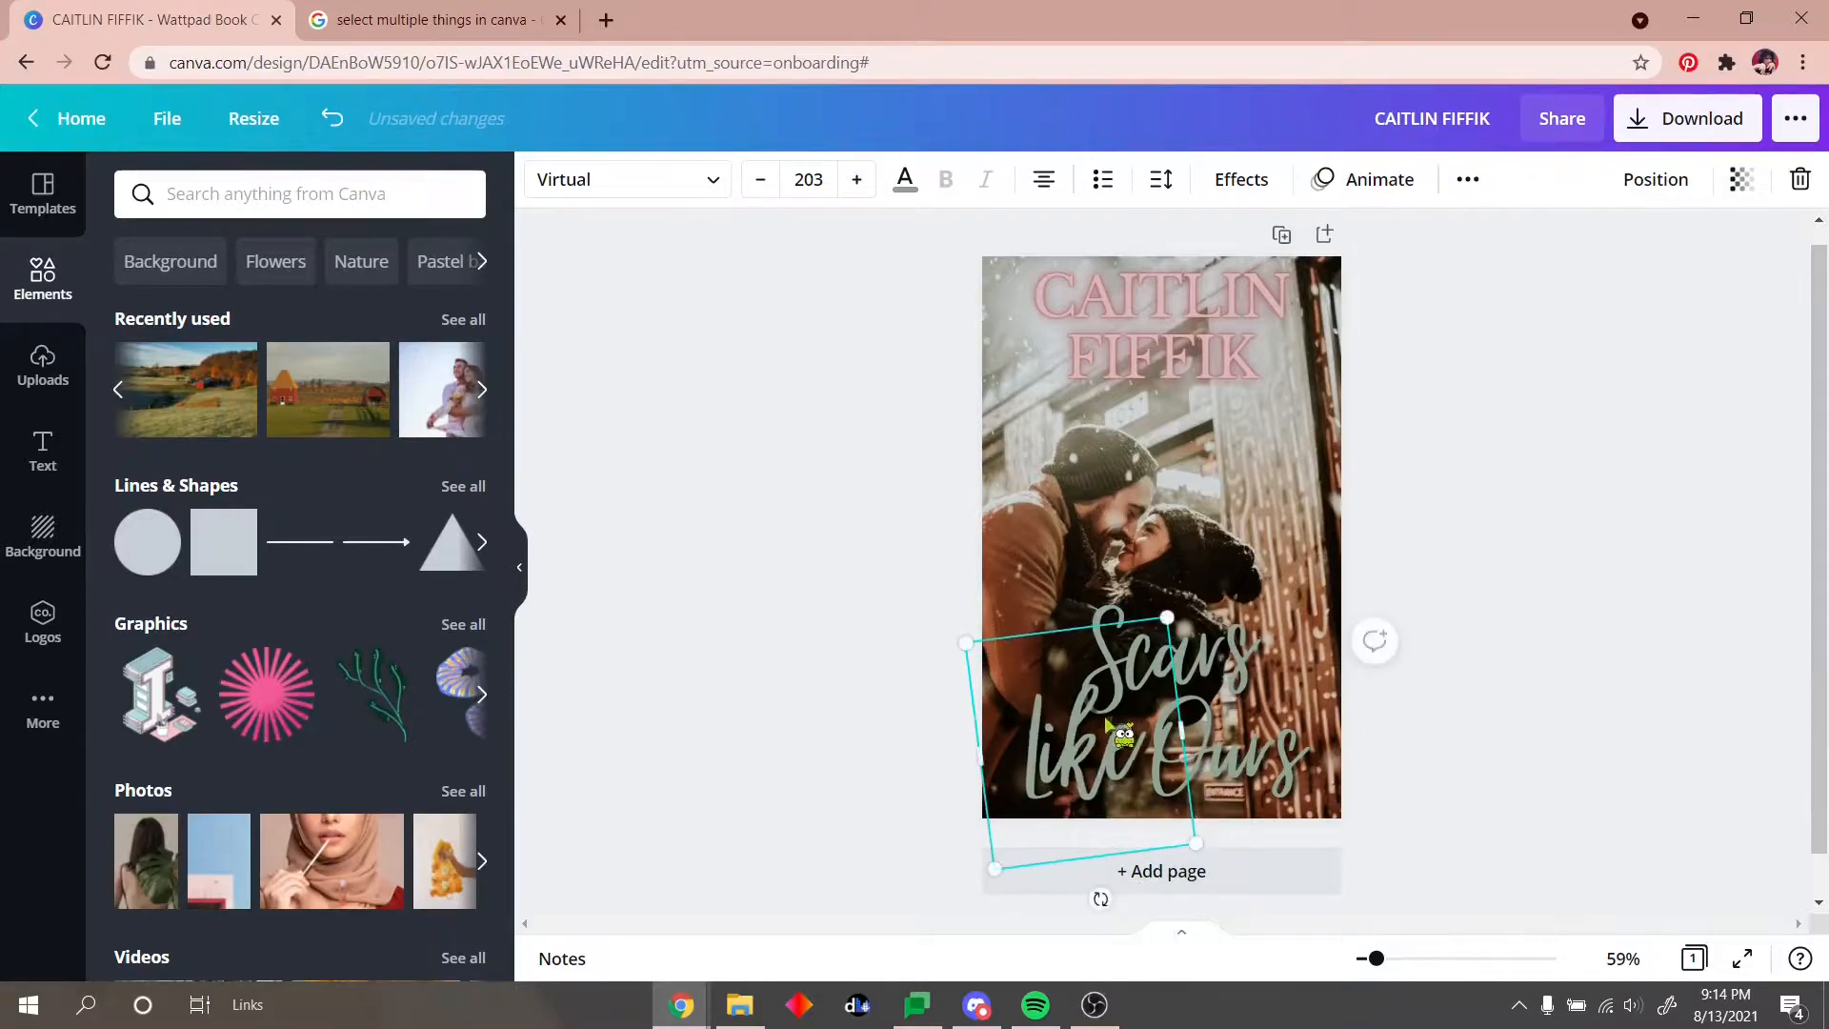
{"action": "right_click", "coordinate": [1231, 624]}
{"action": "key", "text": "Escape"}
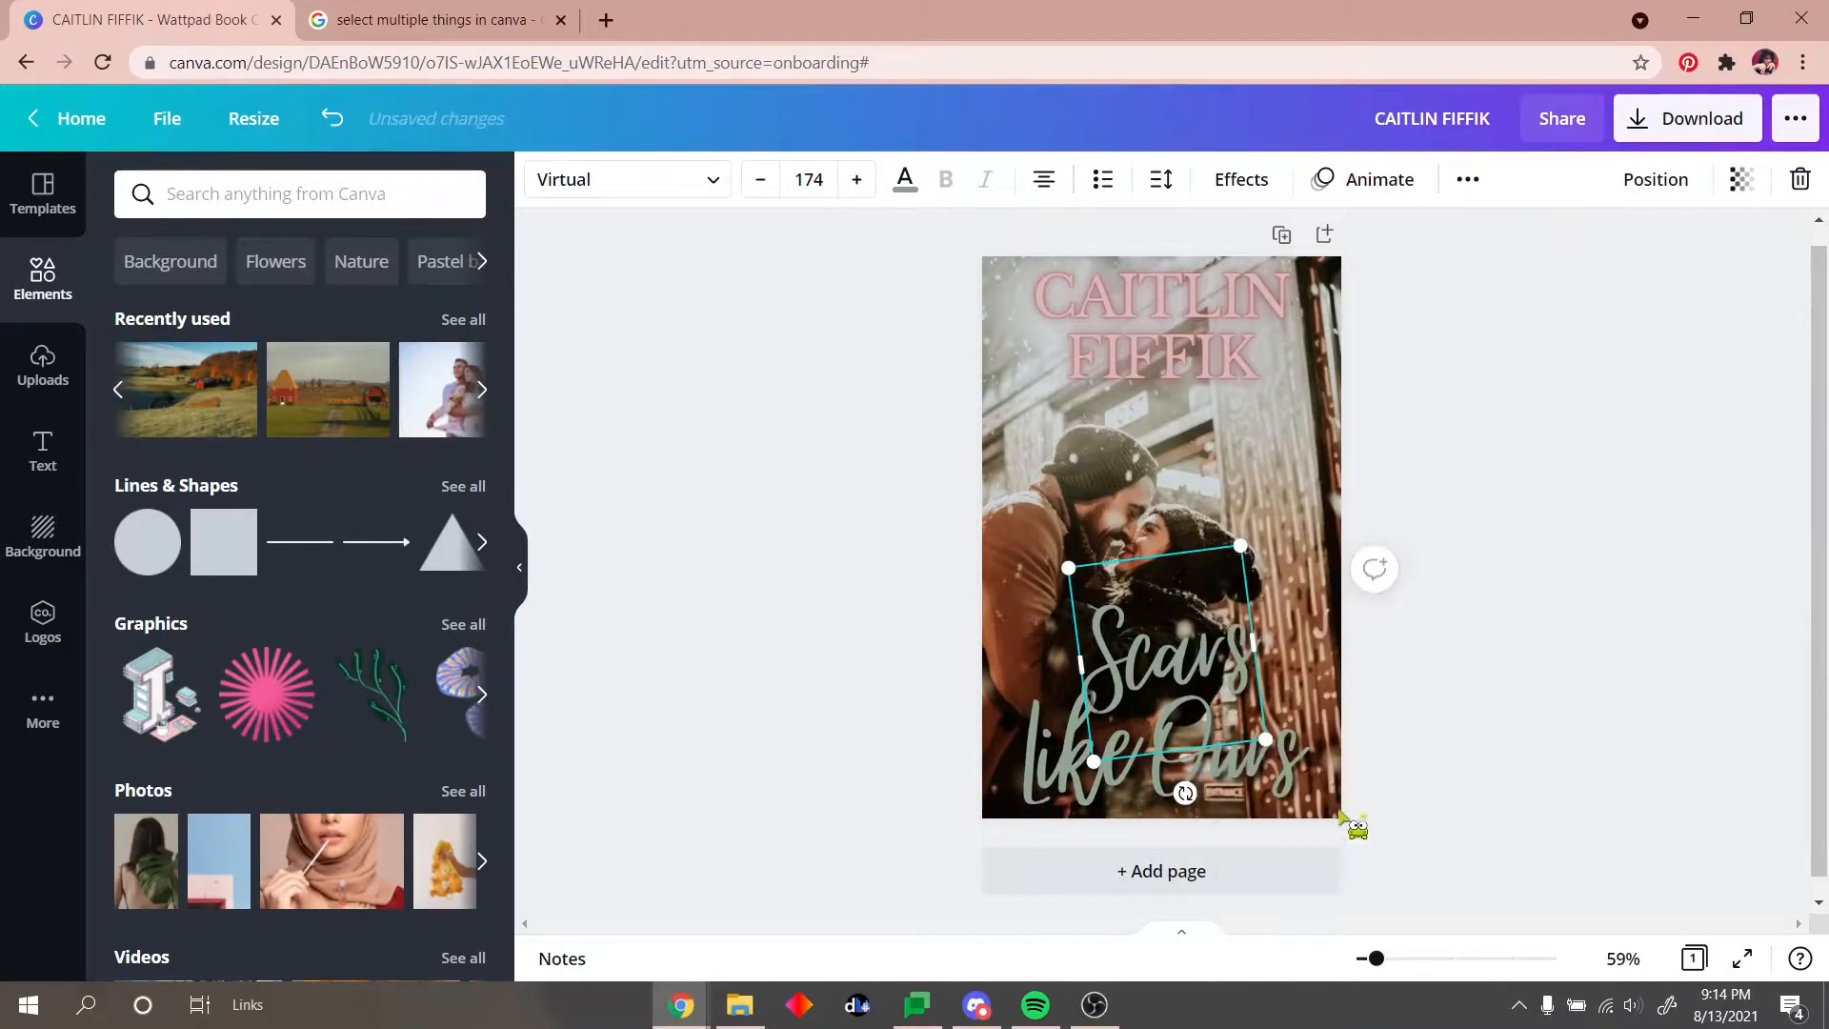
{"action": "left_click", "coordinate": [1472, 686]}
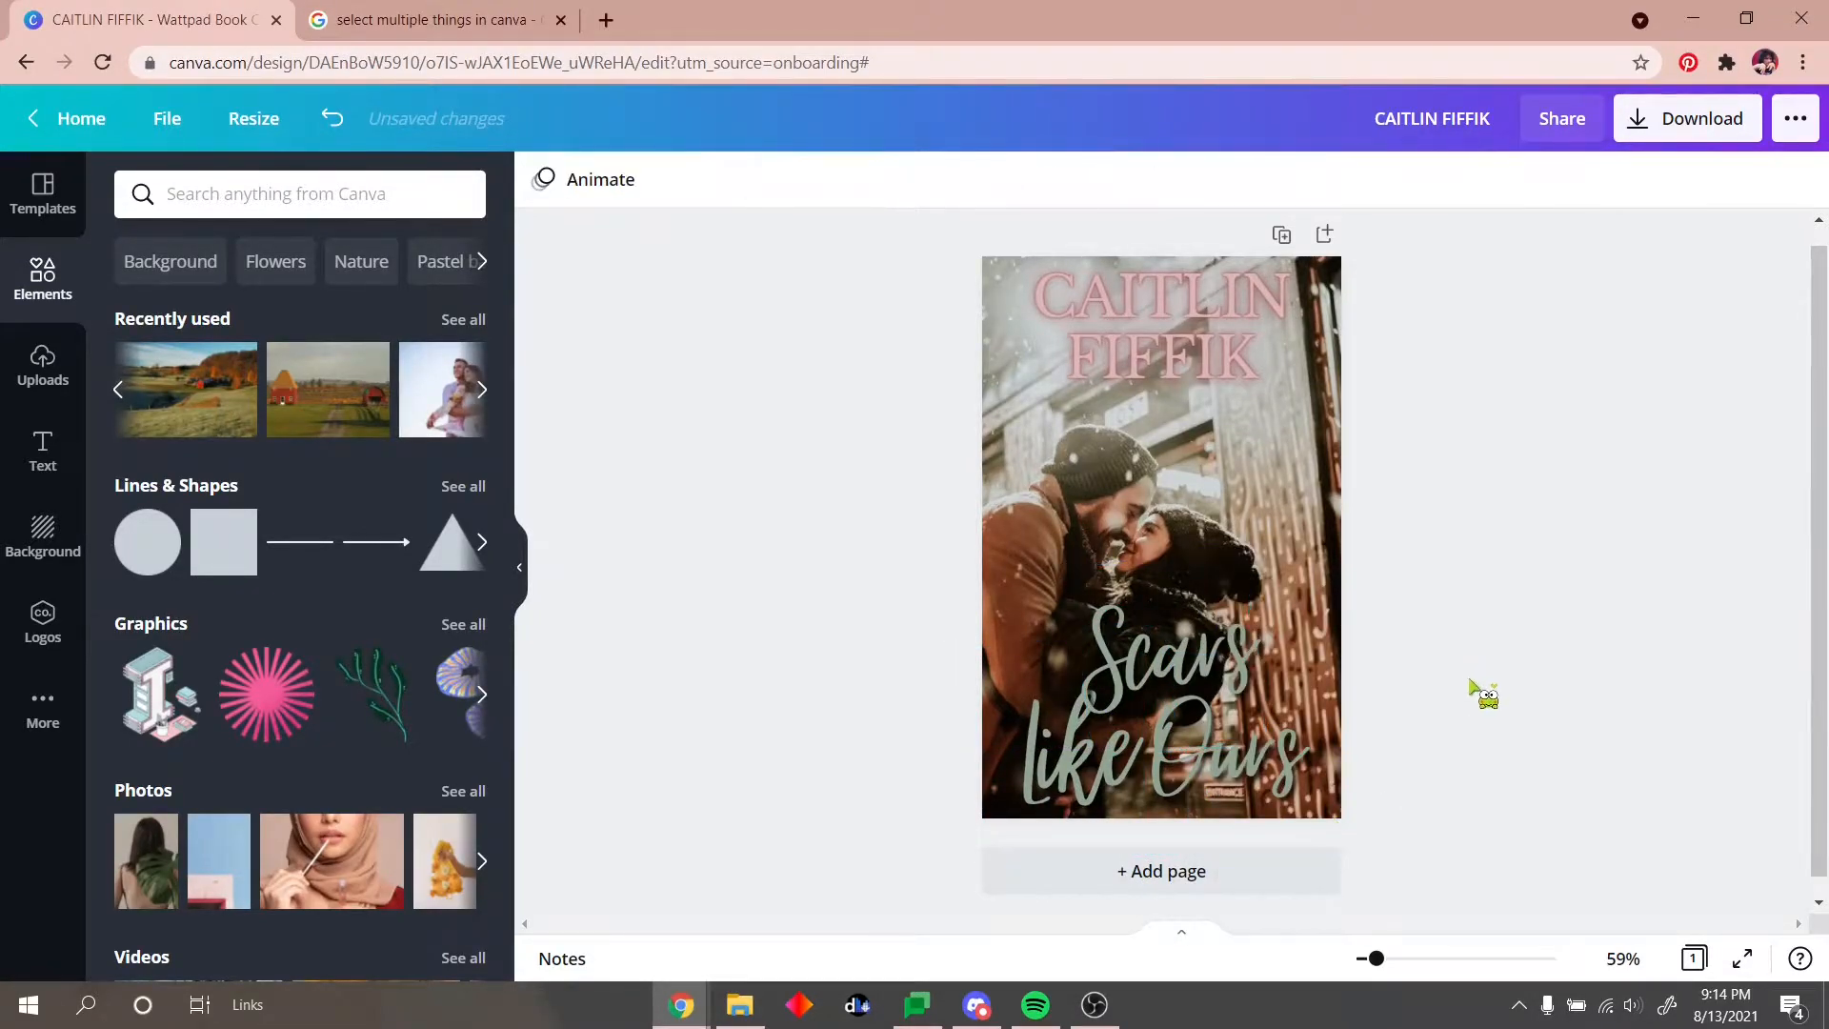
Step: Nudge "Scars" slightly down and to the left, closer to the words below it
{"action": "left_click", "coordinate": [1276, 621]}
{"action": "left_click_drag", "start_coordinate": [1276, 621], "coordinate": [1202, 621]}
{"action": "left_click", "coordinate": [1410, 686]}
{"action": "key", "text": "Tab"}
{"action": "key", "text": "Tab"}
{"action": "left_click", "coordinate": [1415, 682]}
Step: Try white on "Ours", and recolour all three title words light gray
{"action": "key", "text": "Tab"}
{"action": "left_click", "coordinate": [905, 179]}
{"action": "left_click", "coordinate": [459, 515]}
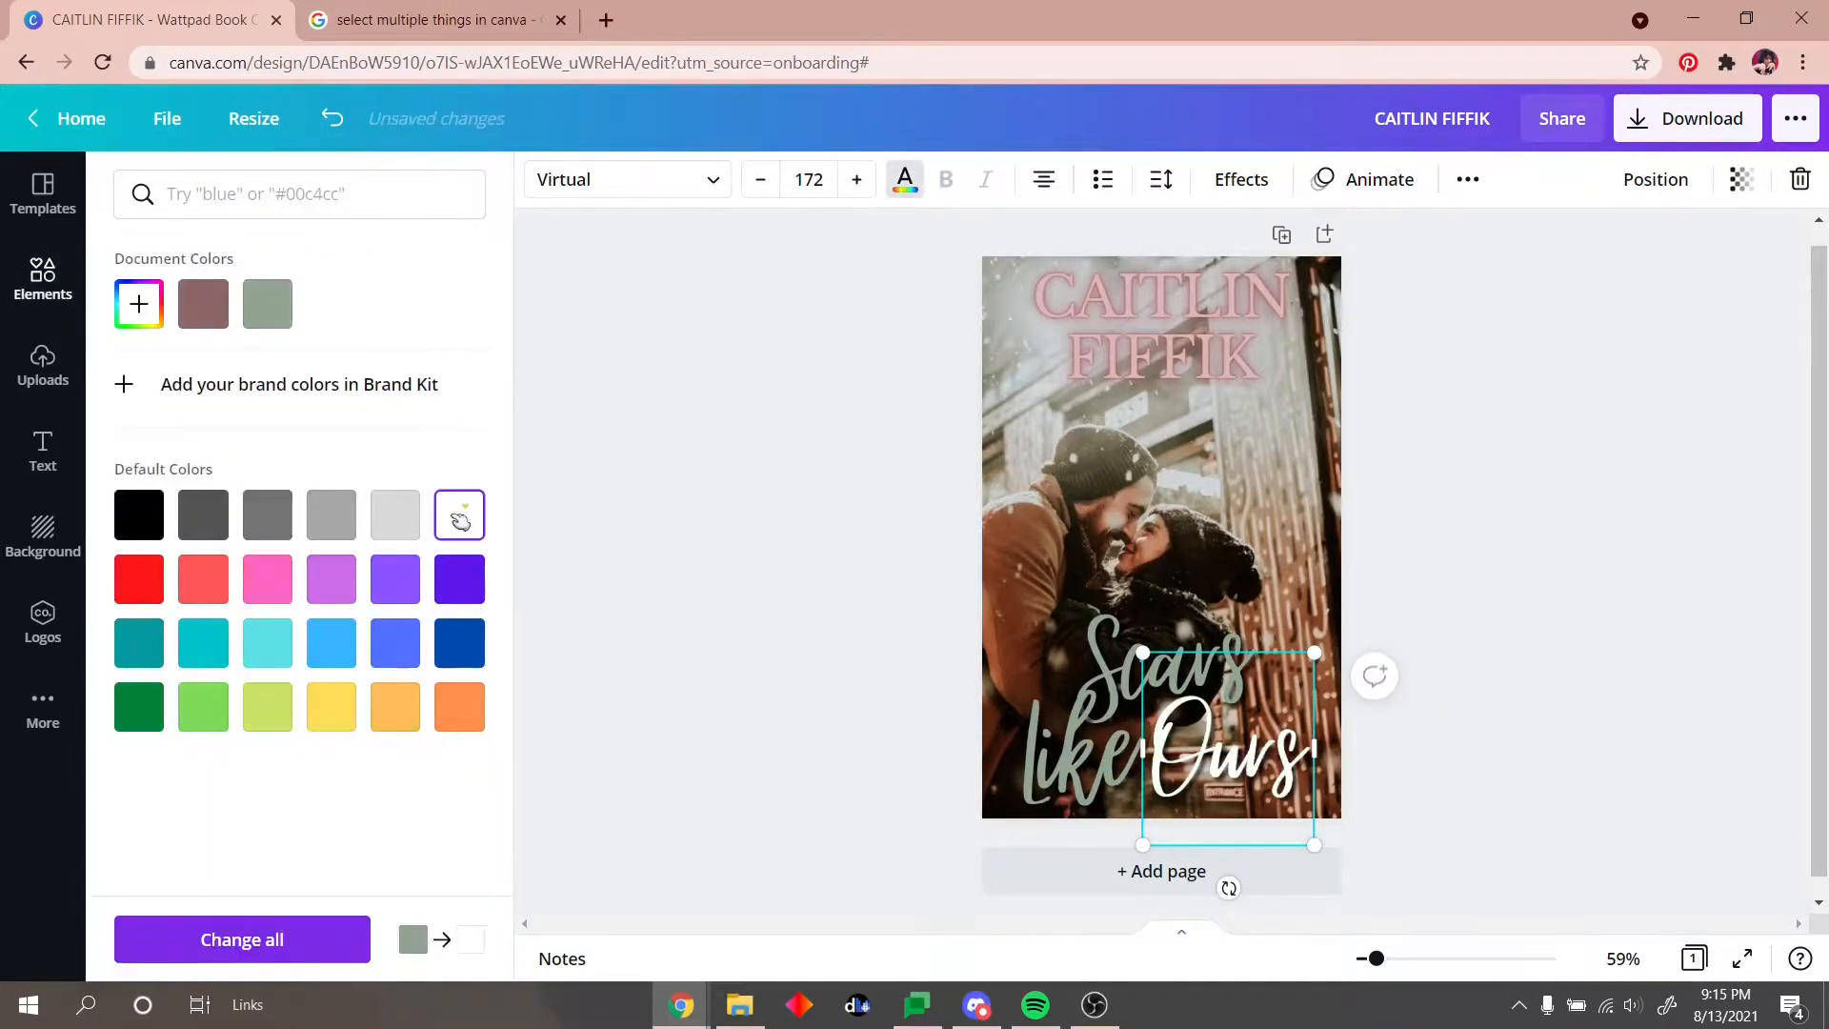
{"action": "left_click", "coordinate": [339, 521]}
{"action": "key", "text": "Tab"}
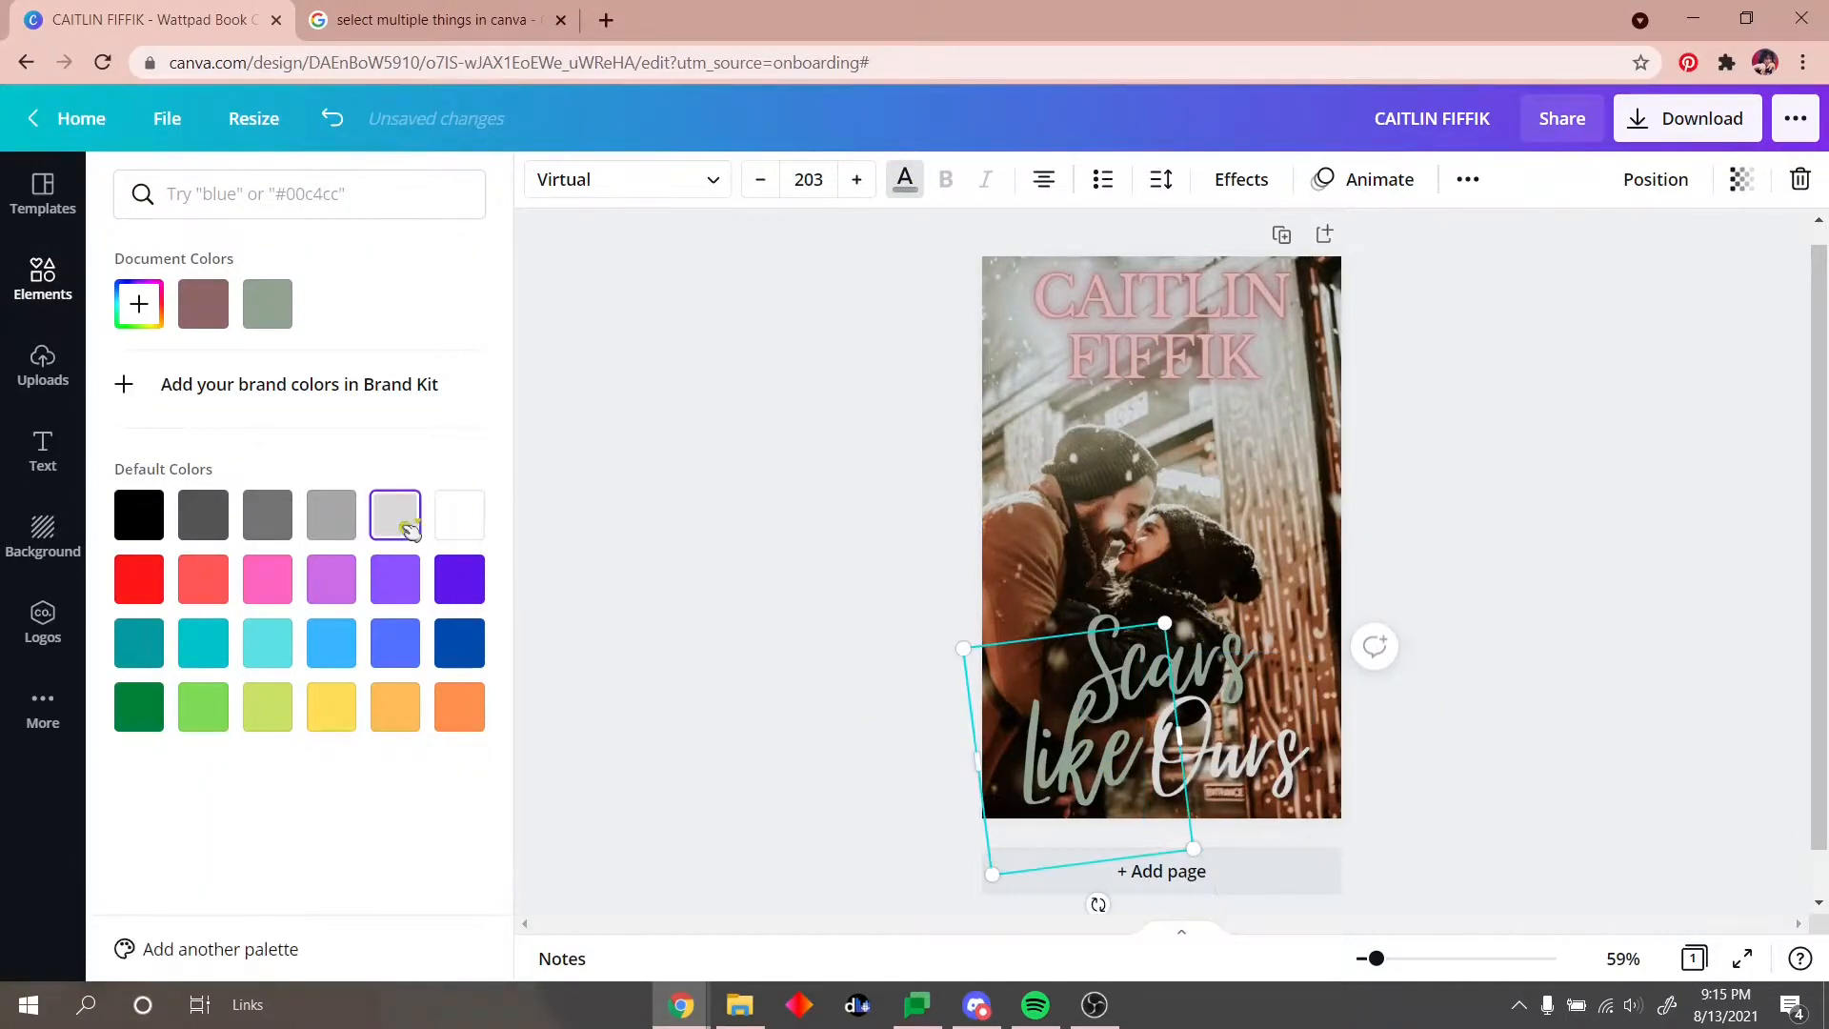
{"action": "key", "text": "shift+Tab"}
{"action": "key", "text": "shift+Tab"}
{"action": "left_click", "coordinate": [905, 179]}
{"action": "key", "text": "shift+Tab"}
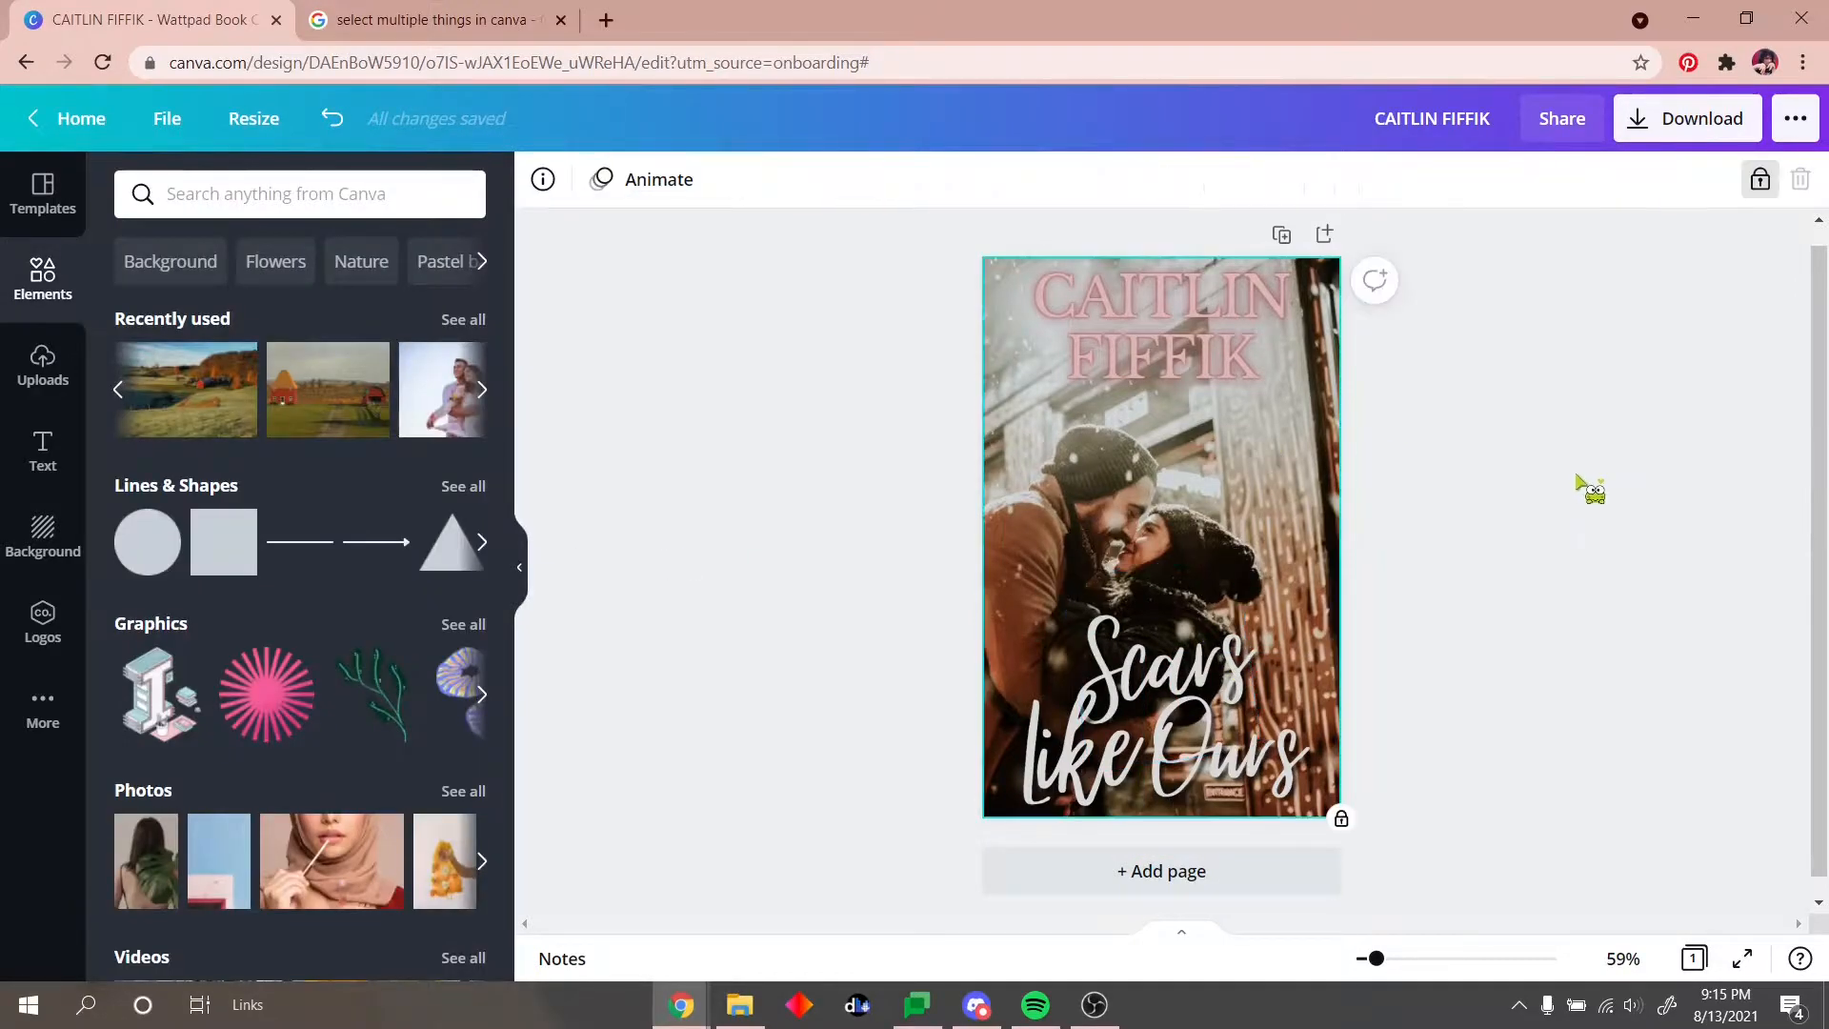
Step: Recolour the word "Scars" with the custom pink #E4B5BD
{"action": "key", "text": "Tab"}
{"action": "left_click", "coordinate": [905, 179]}
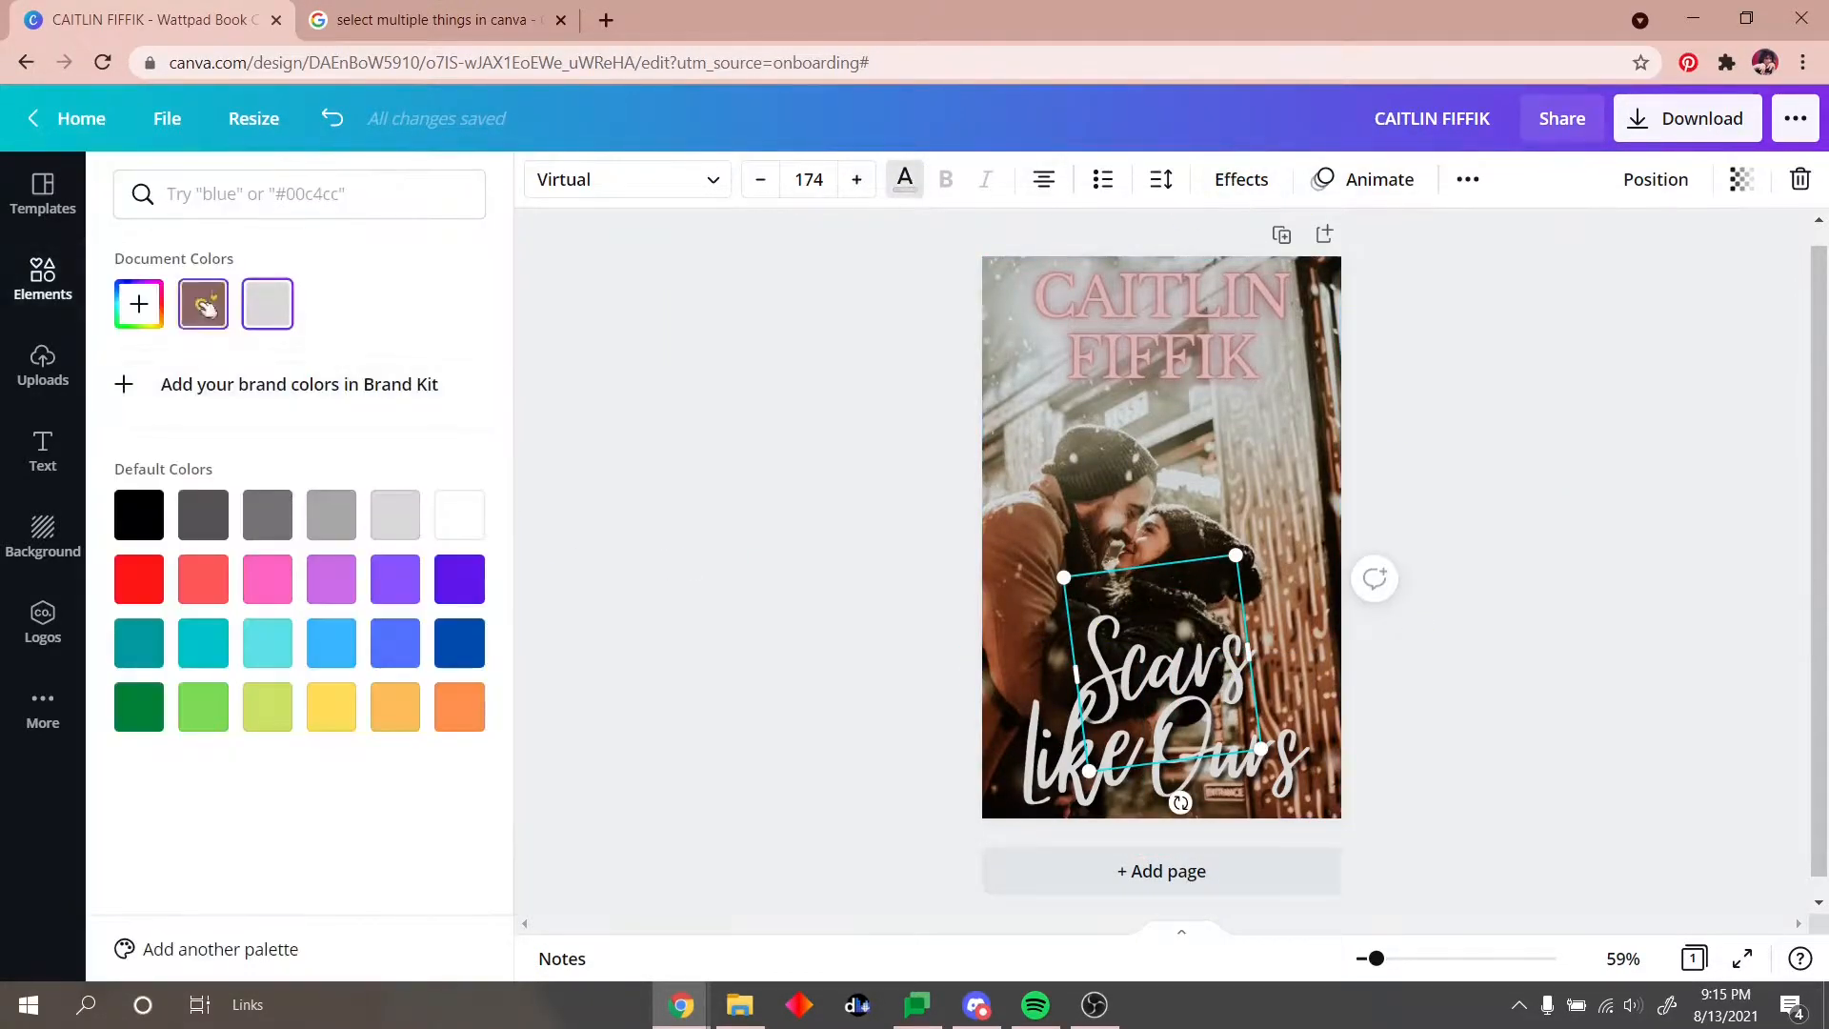
{"action": "left_click", "coordinate": [140, 303]}
{"action": "left_click", "coordinate": [404, 507]}
{"action": "left_click", "coordinate": [159, 363]}
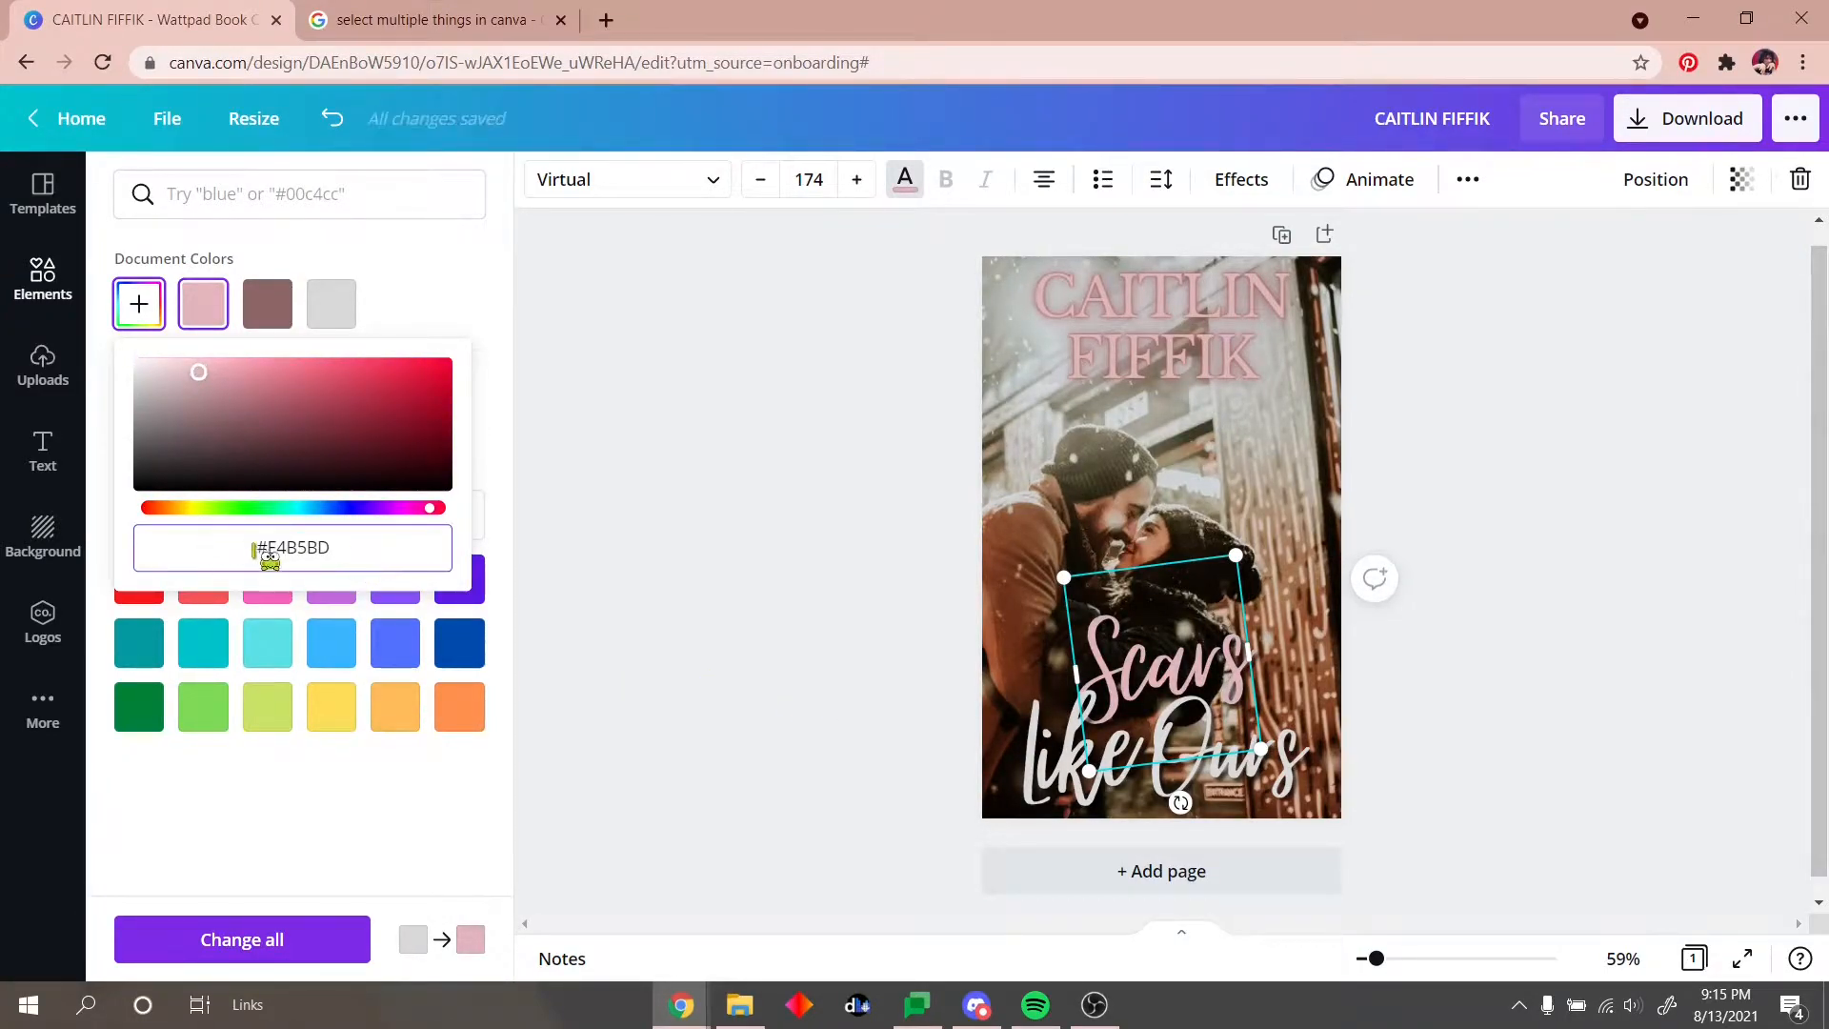
Step: Recolour the title words "like" and "Ours" with the same pink #E4B5BD as "Scars"
{"action": "left_click", "coordinate": [1249, 771]}
{"action": "left_click", "coordinate": [1265, 194]}
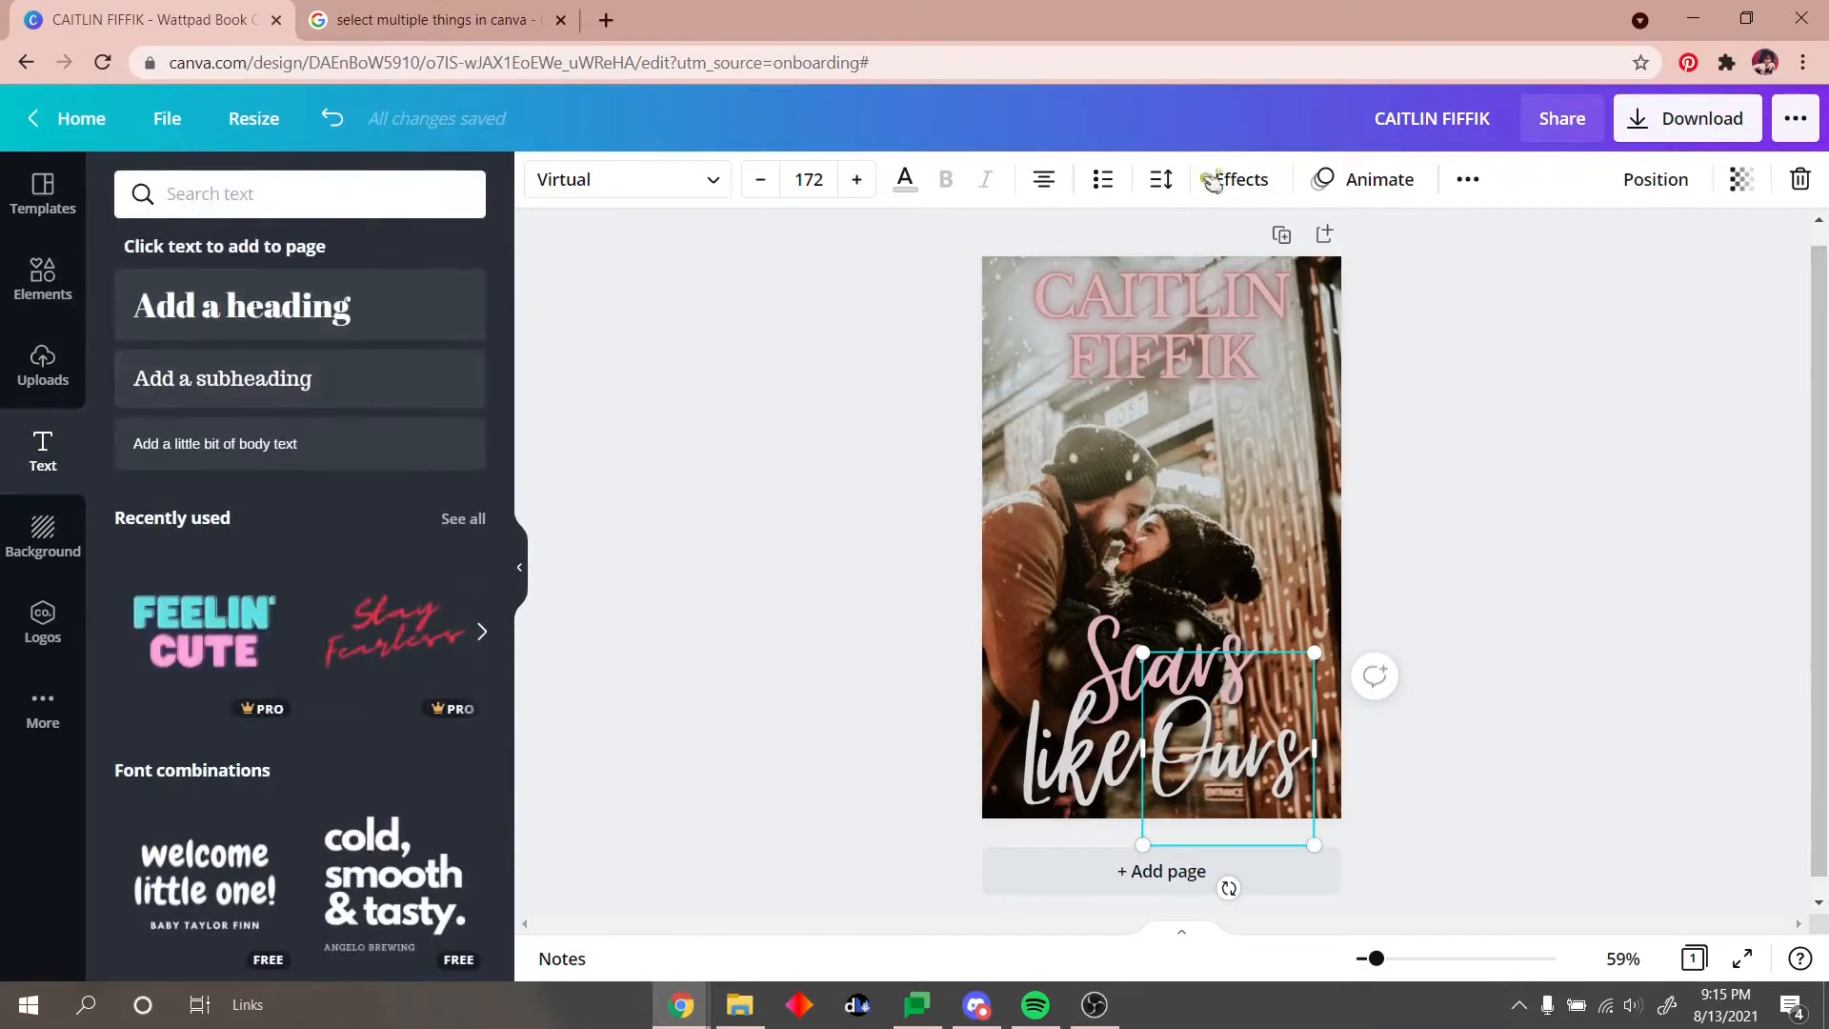
{"action": "left_click", "coordinate": [1058, 781]}
{"action": "left_click", "coordinate": [905, 179]}
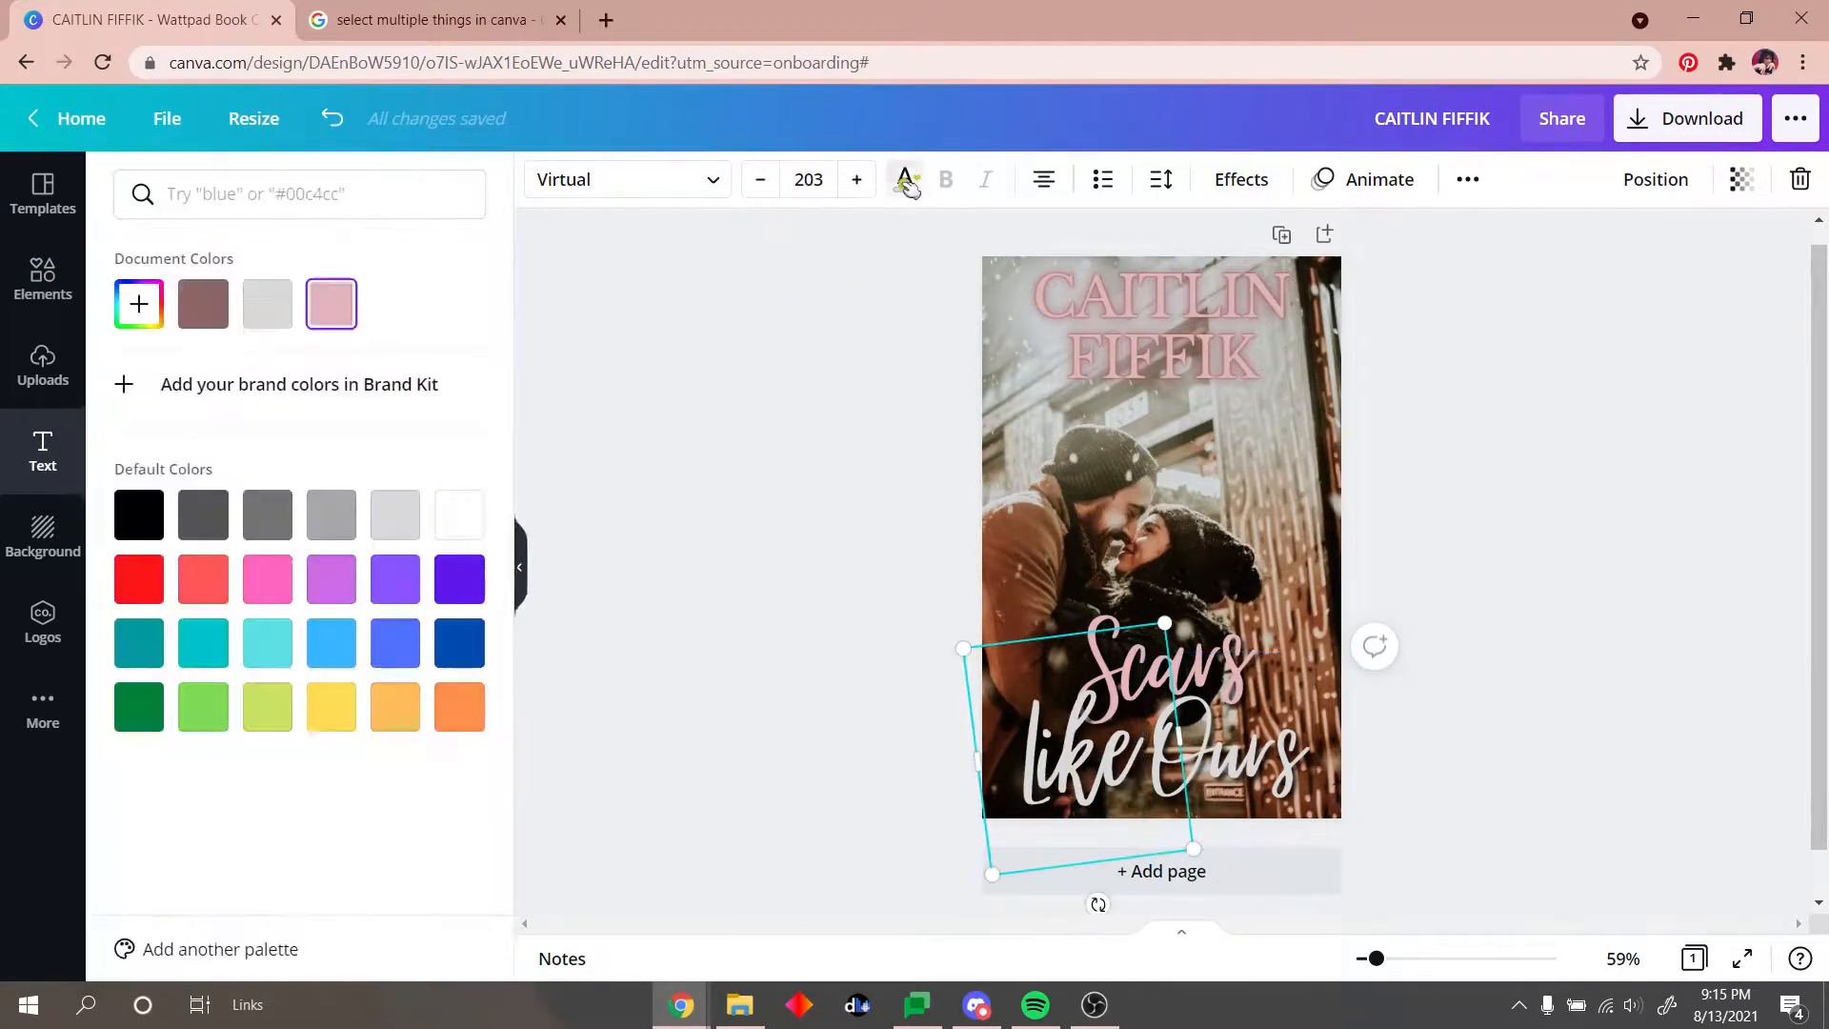
{"action": "left_click", "coordinate": [348, 306]}
{"action": "left_click", "coordinate": [801, 452]}
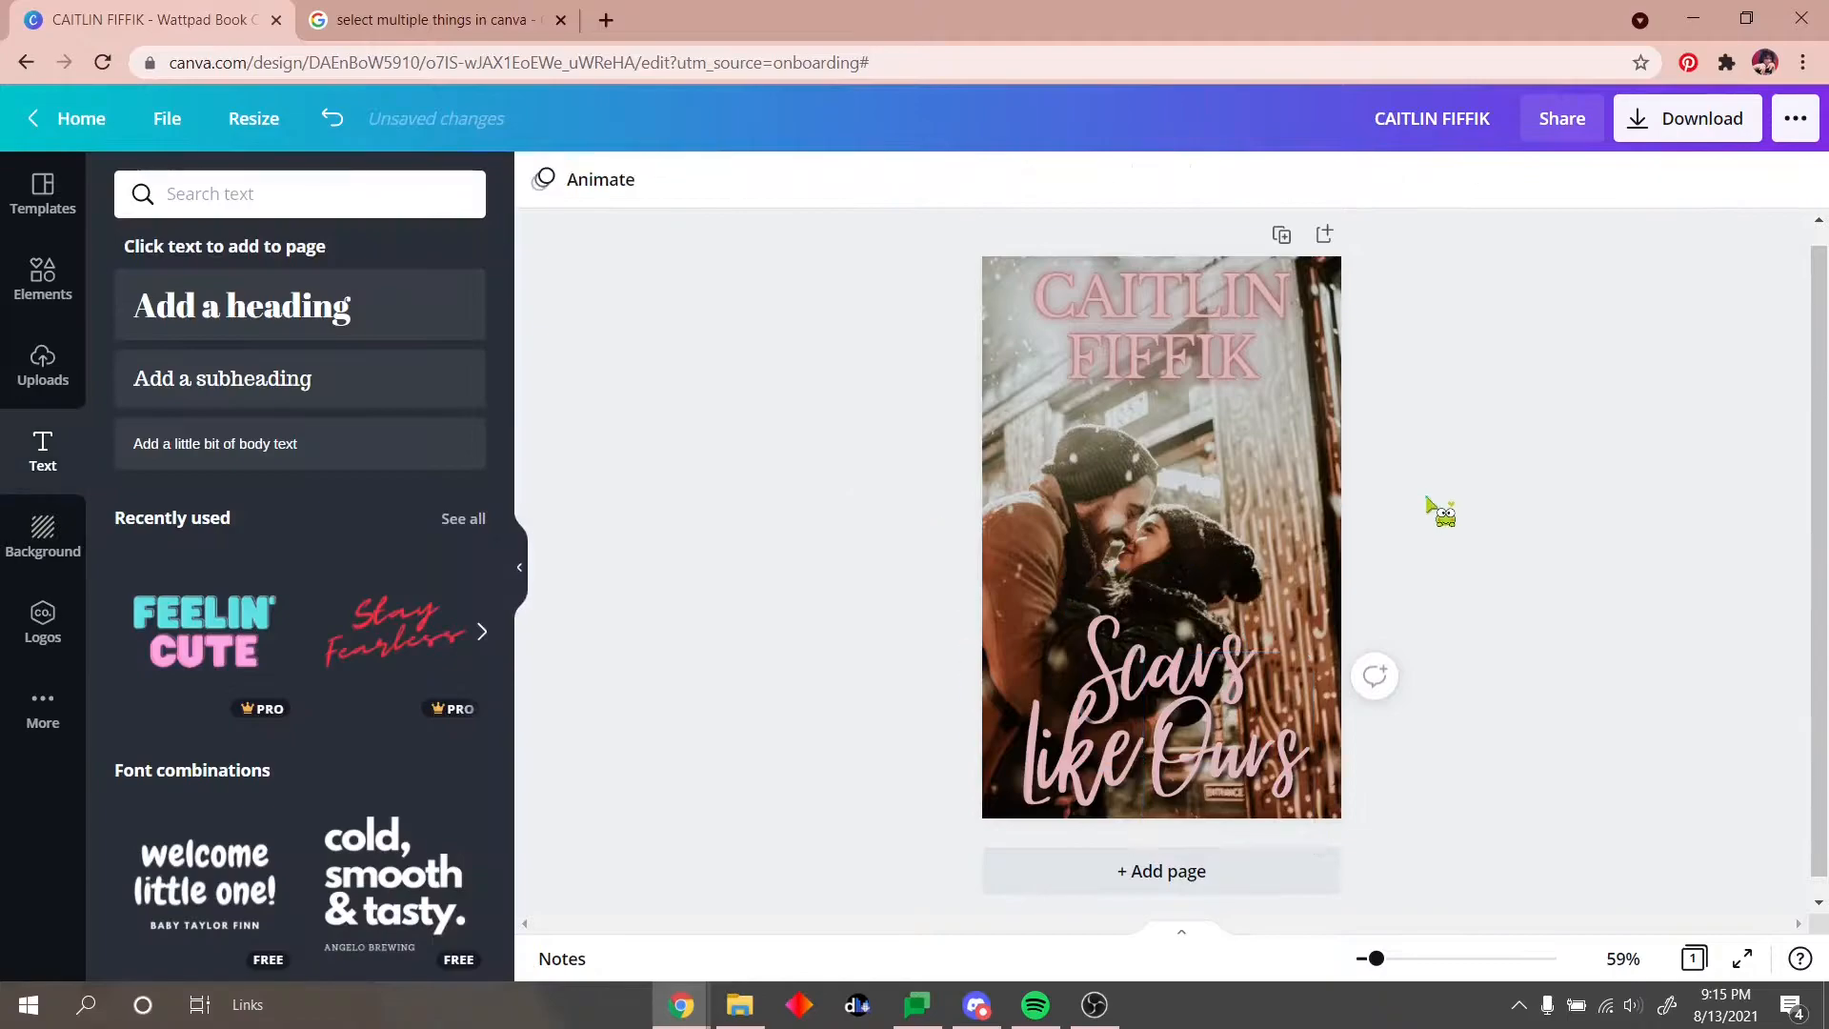
Step: Set the font of the title word "Scars" to Stoic
{"action": "left_click", "coordinate": [1186, 615]}
{"action": "left_click", "coordinate": [624, 179]}
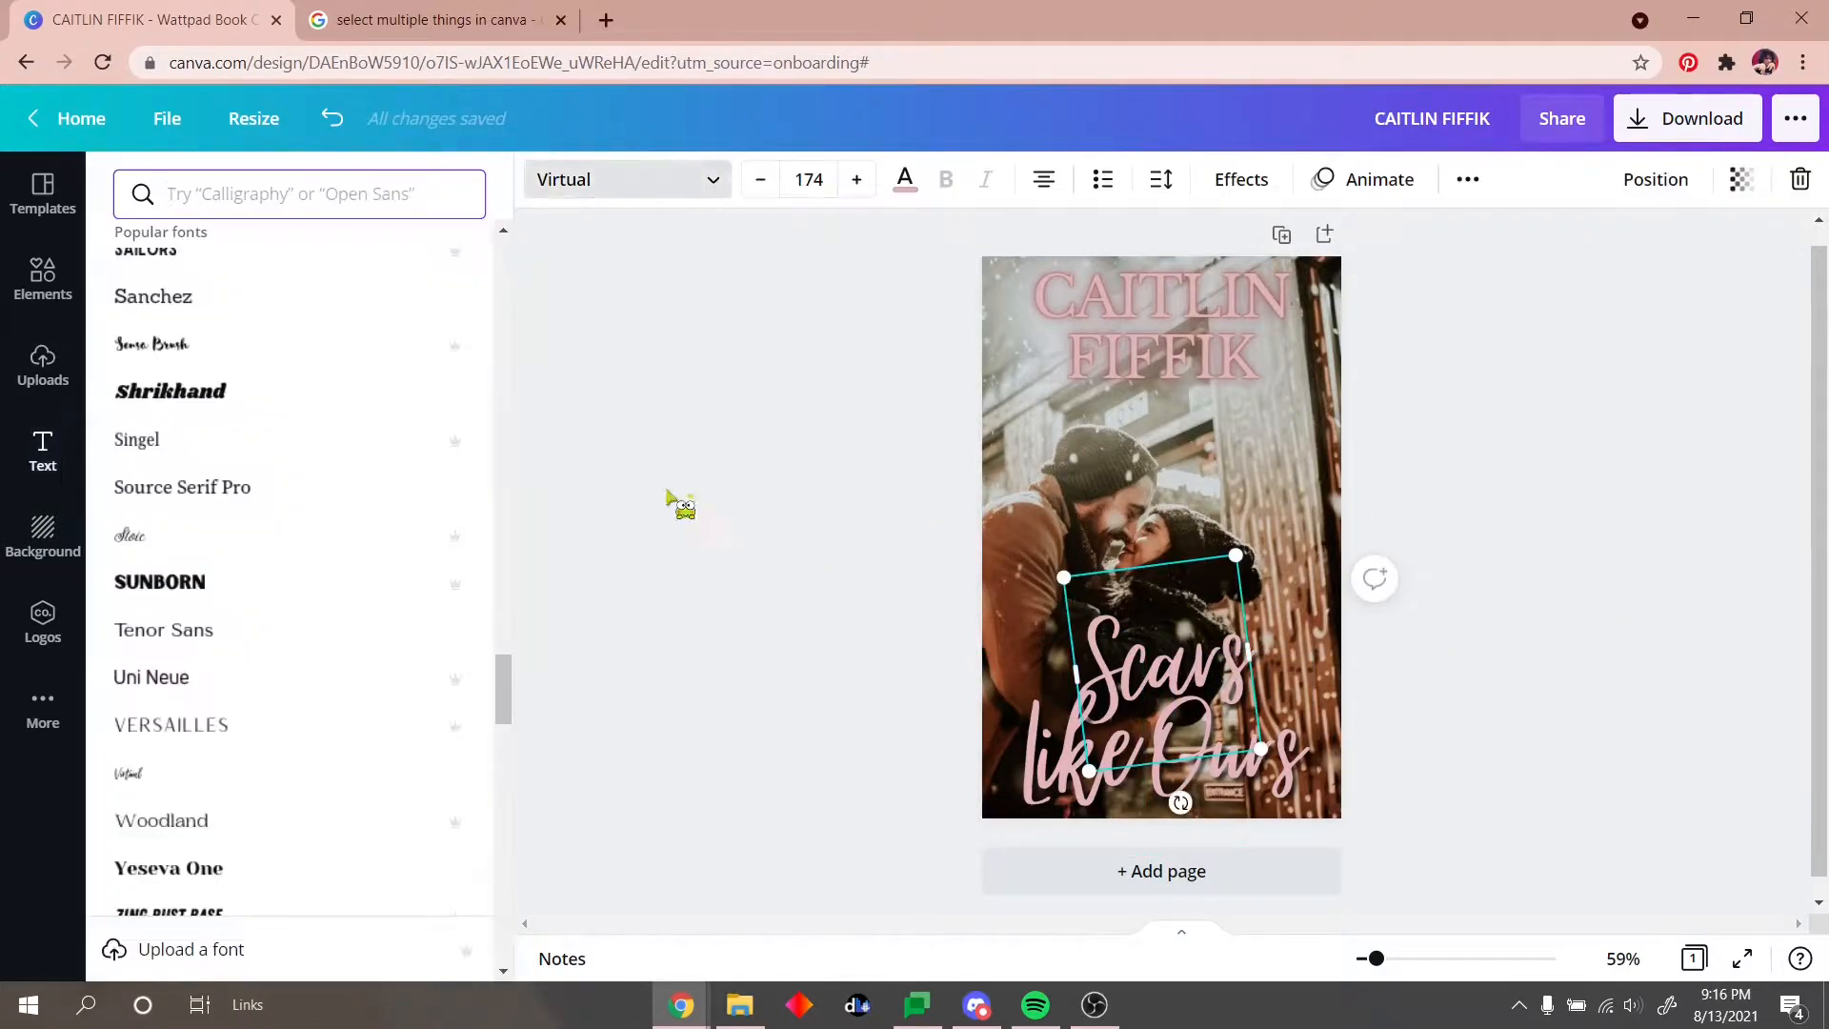
{"action": "left_click", "coordinate": [172, 535]}
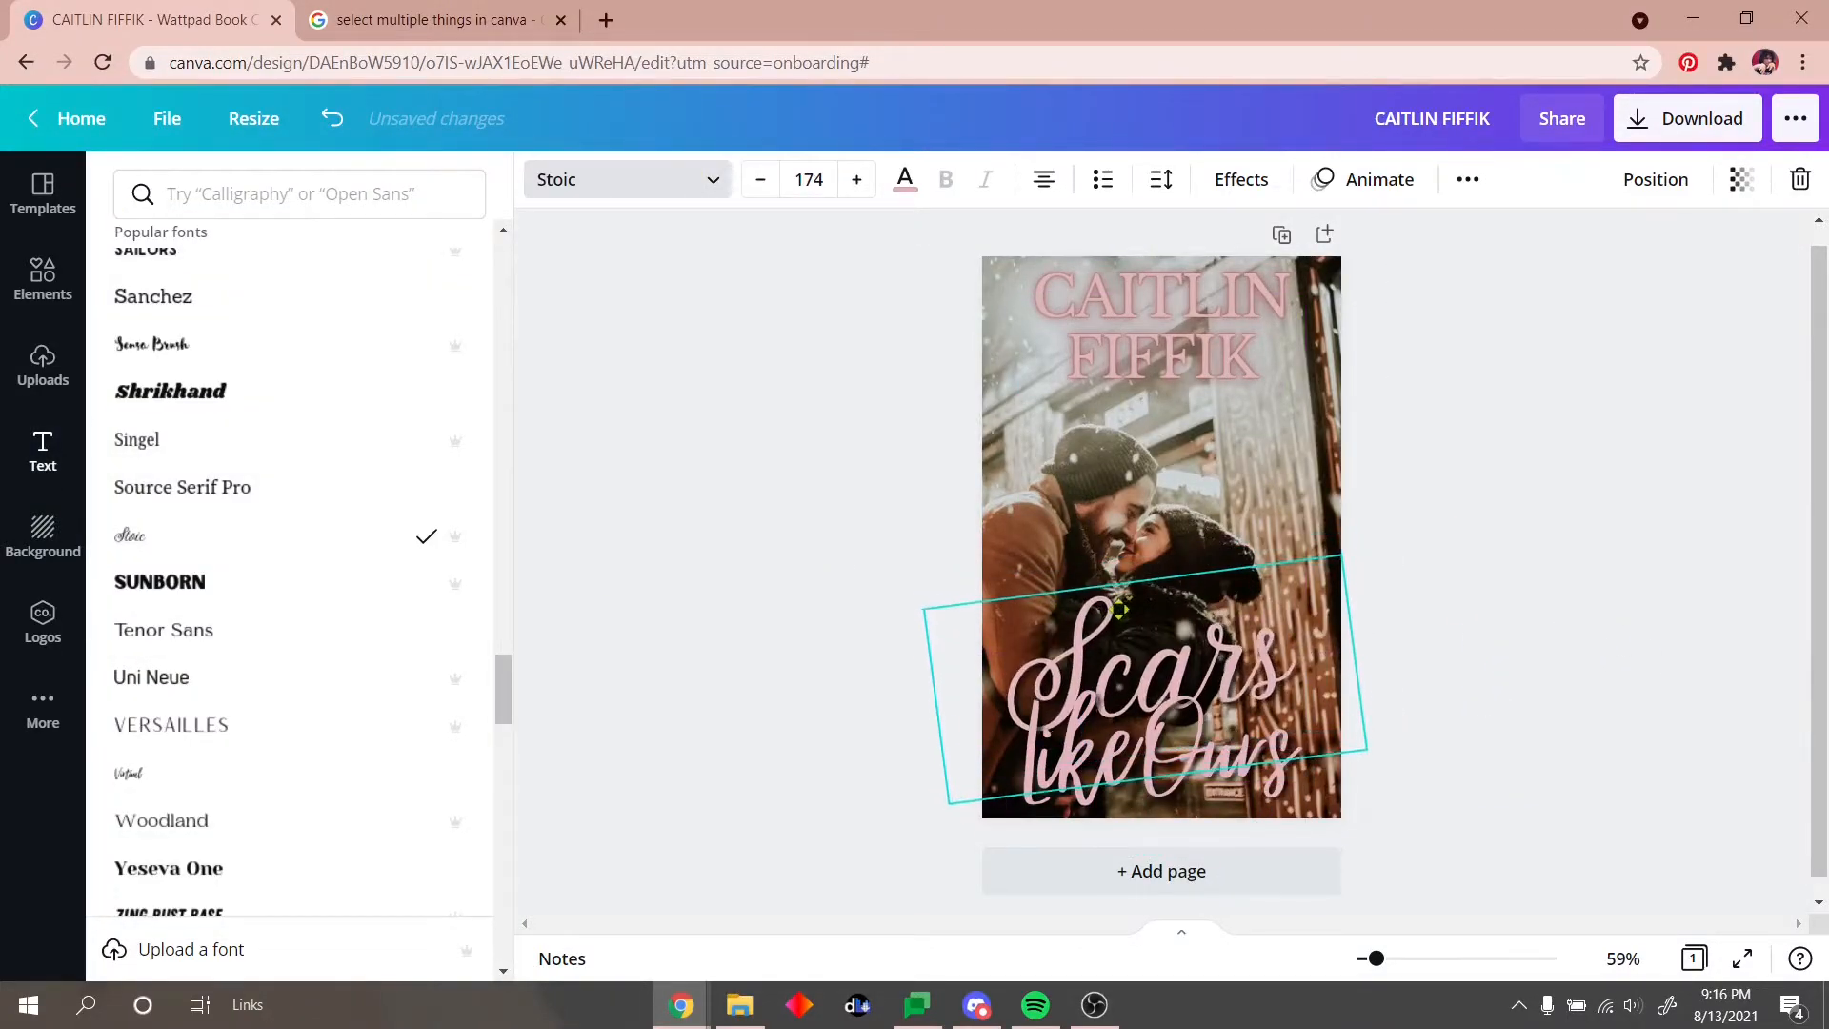
Step: Try several fonts from the start of the English font list on the word "Scars"
{"action": "scroll", "coordinate": [370, 505], "scroll_direction": "down", "scroll_amount": 5}
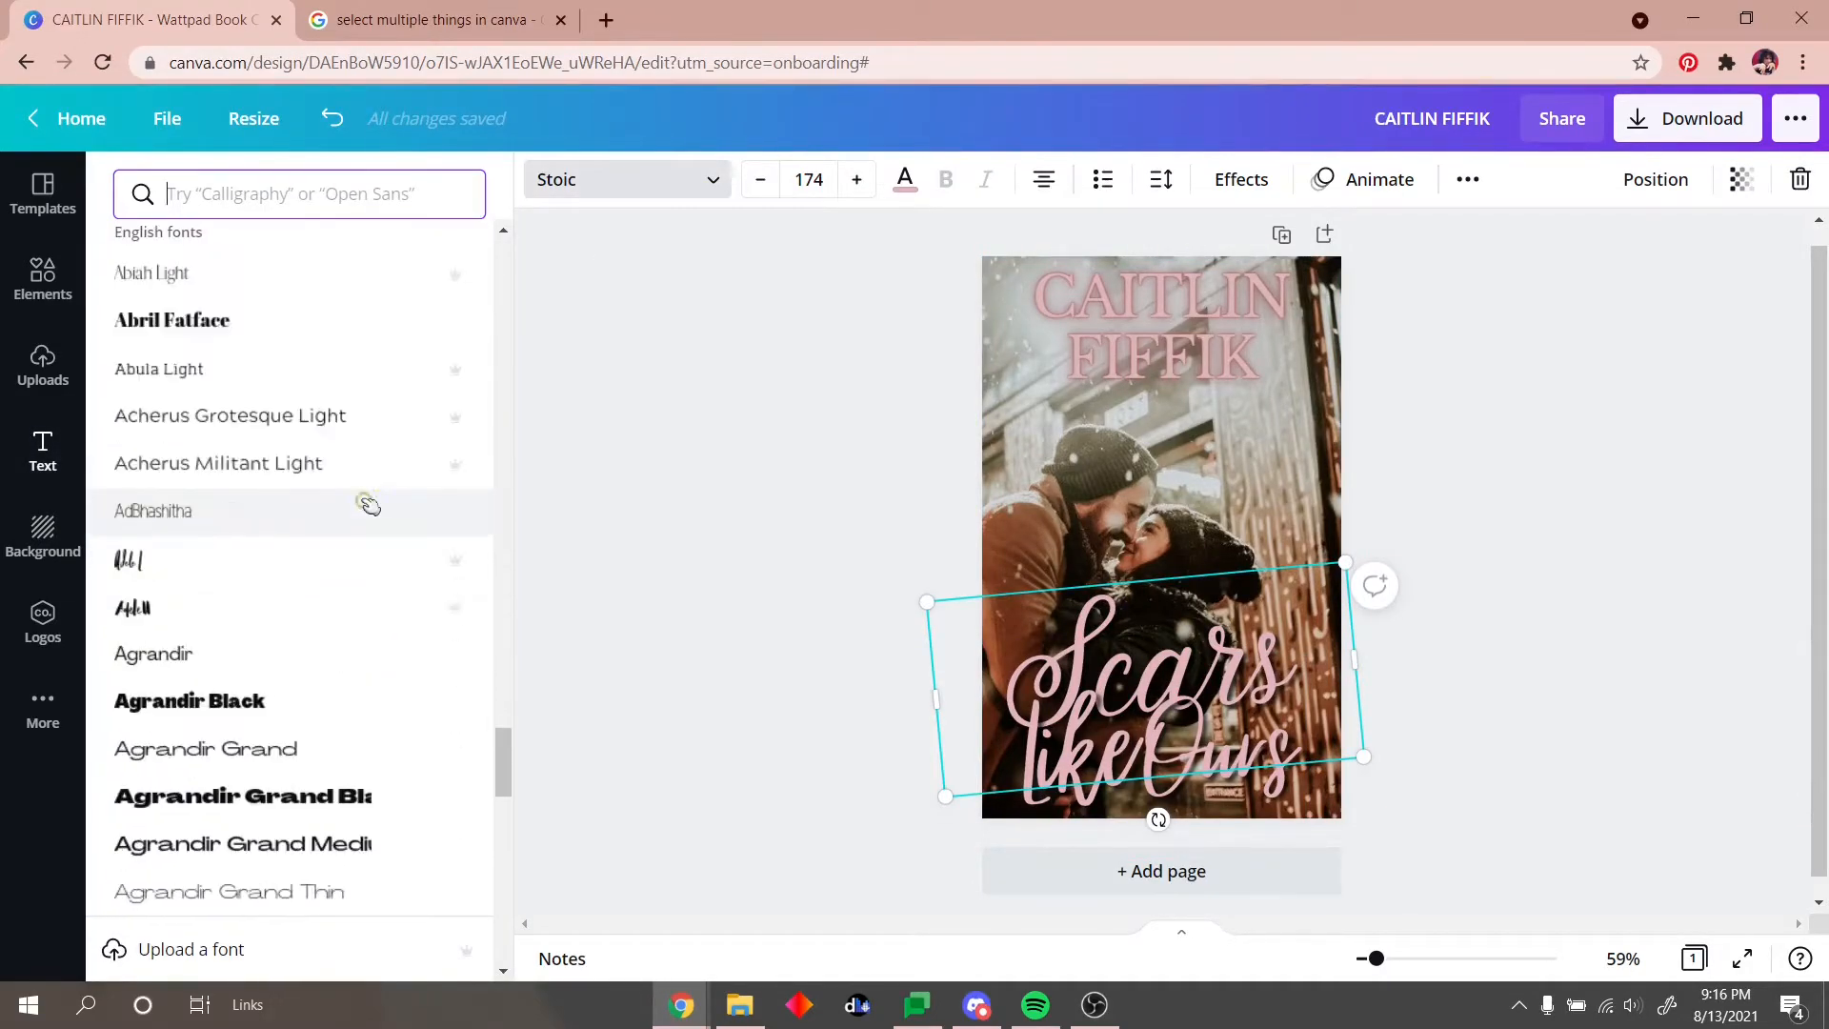
{"action": "left_click", "coordinate": [225, 523]}
{"action": "scroll", "coordinate": [232, 408], "scroll_direction": "down", "scroll_amount": 5}
{"action": "left_click", "coordinate": [249, 347]}
{"action": "scroll", "coordinate": [250, 390], "scroll_direction": "down", "scroll_amount": 3}
{"action": "left_click", "coordinate": [254, 367]}
{"action": "left_click", "coordinate": [254, 335]}
{"action": "scroll", "coordinate": [238, 645], "scroll_direction": "down", "scroll_amount": 10}
{"action": "scroll", "coordinate": [243, 654], "scroll_direction": "down", "scroll_amount": 3}
{"action": "left_click", "coordinate": [238, 515]}
{"action": "scroll", "coordinate": [351, 662], "scroll_direction": "up", "scroll_amount": 15}
{"action": "scroll", "coordinate": [296, 624], "scroll_direction": "down", "scroll_amount": 5}
Step: Try Andasia on "Scars" at size 151, with a thin script for "like" and "Ours"
{"action": "left_click", "coordinate": [327, 666]}
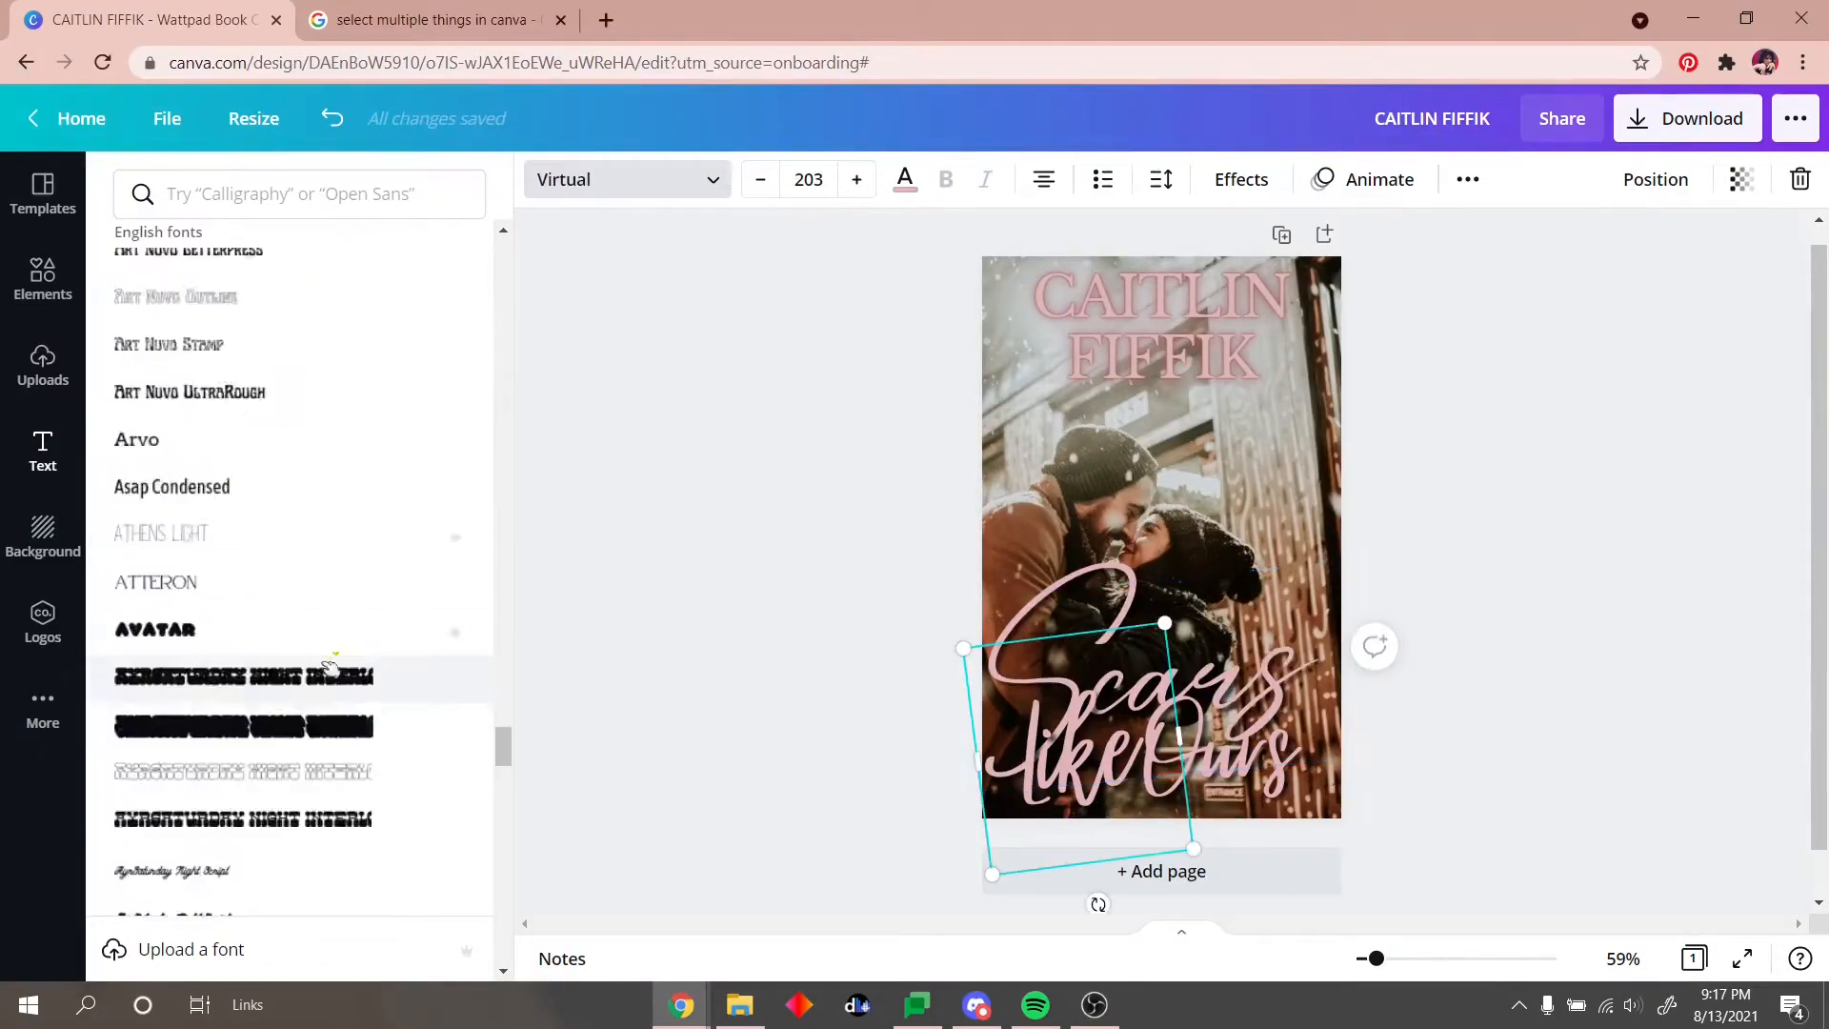
{"action": "scroll", "coordinate": [327, 666], "scroll_direction": "down", "scroll_amount": 5}
{"action": "left_click", "coordinate": [258, 448]}
{"action": "scroll", "coordinate": [257, 448], "scroll_direction": "down", "scroll_amount": 3}
{"action": "left_click", "coordinate": [245, 633]}
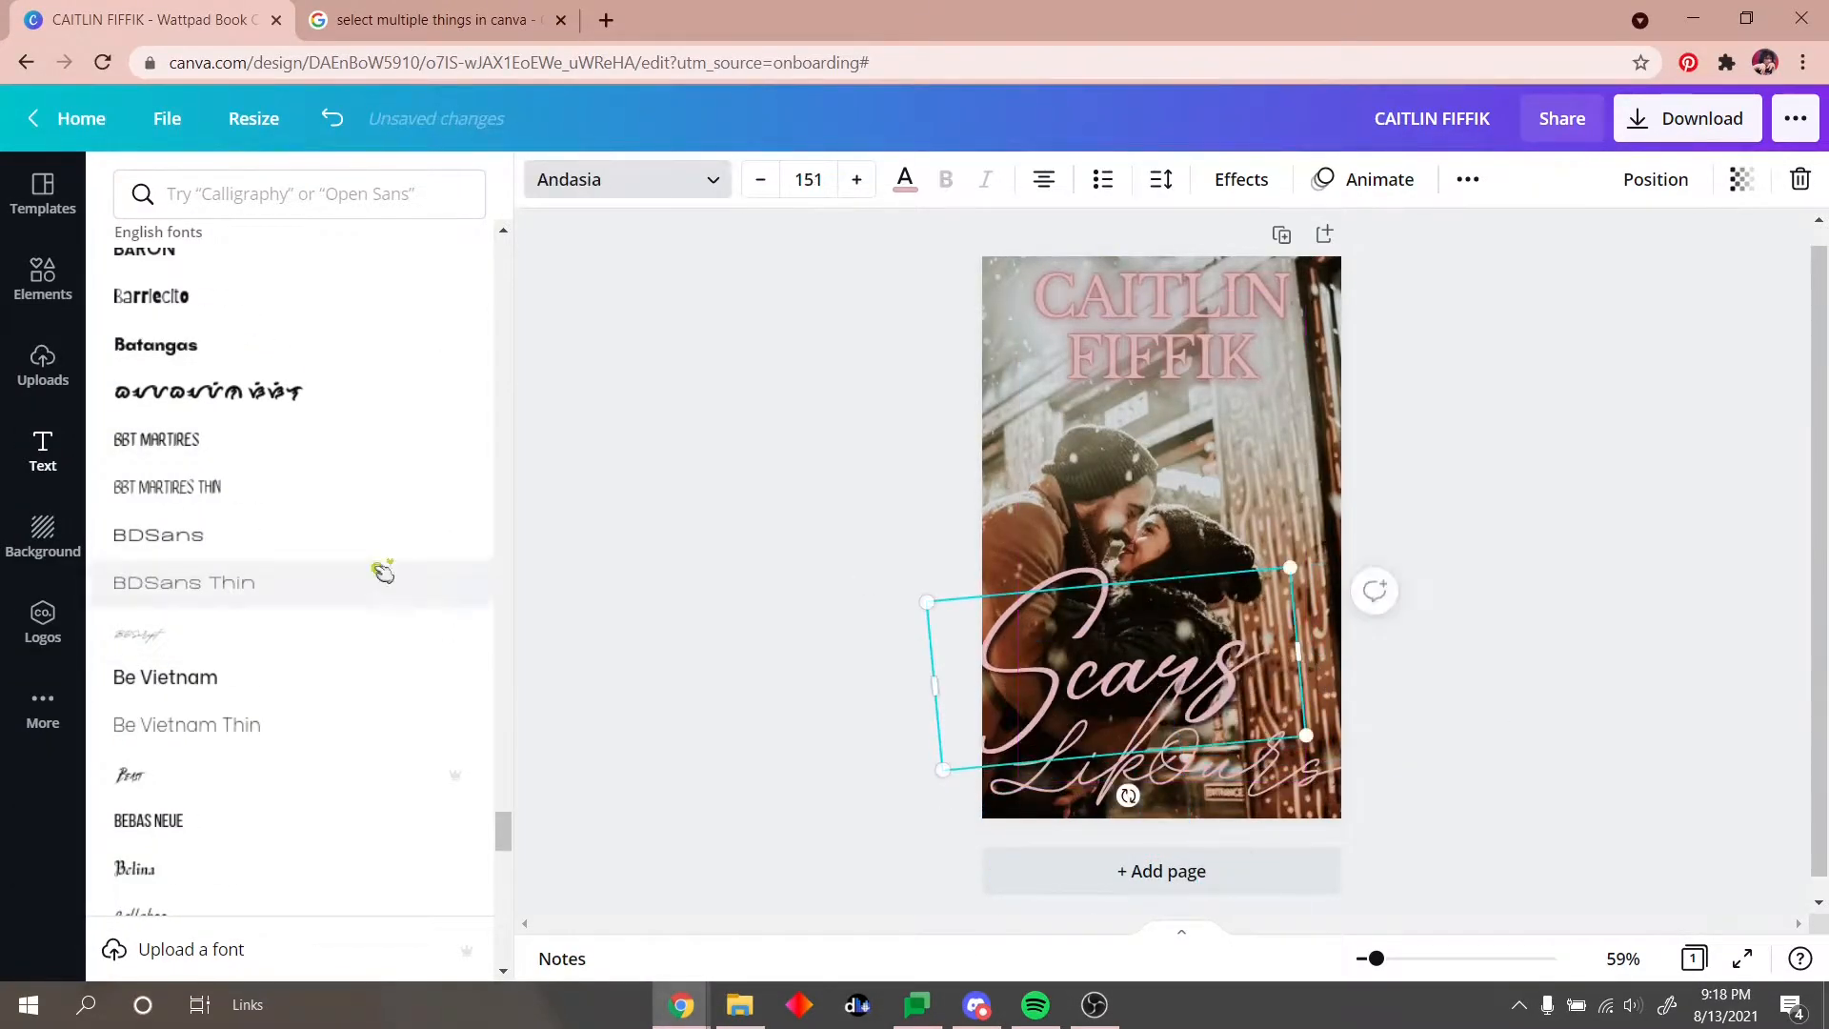
Step: Try further fonts down the English list on "Scars", ending with Give You Glory
{"action": "scroll", "coordinate": [212, 437], "scroll_direction": "down", "scroll_amount": 5}
{"action": "left_click", "coordinate": [213, 437]}
{"action": "scroll", "coordinate": [245, 567], "scroll_direction": "down", "scroll_amount": 6}
{"action": "left_click", "coordinate": [244, 568]}
{"action": "scroll", "coordinate": [255, 569], "scroll_direction": "down", "scroll_amount": 5}
{"action": "left_click", "coordinate": [255, 562]}
{"action": "scroll", "coordinate": [255, 567], "scroll_direction": "down", "scroll_amount": 5}
{"action": "left_click", "coordinate": [255, 567]}
{"action": "scroll", "coordinate": [252, 571], "scroll_direction": "down", "scroll_amount": 3}
{"action": "left_click", "coordinate": [248, 590]}
{"action": "left_click", "coordinate": [225, 656]}
{"action": "scroll", "coordinate": [258, 553], "scroll_direction": "down", "scroll_amount": 5}
{"action": "left_click", "coordinate": [257, 553]}
{"action": "scroll", "coordinate": [257, 610], "scroll_direction": "down", "scroll_amount": 5}
{"action": "left_click", "coordinate": [257, 625]}
{"action": "scroll", "coordinate": [253, 597], "scroll_direction": "down", "scroll_amount": 5}
{"action": "scroll", "coordinate": [267, 667], "scroll_direction": "down", "scroll_amount": 5}
{"action": "left_click", "coordinate": [277, 753]}
{"action": "scroll", "coordinate": [267, 477], "scroll_direction": "down", "scroll_amount": 8}
{"action": "left_click", "coordinate": [257, 348]}
{"action": "scroll", "coordinate": [257, 429], "scroll_direction": "down", "scroll_amount": 4}
{"action": "left_click", "coordinate": [254, 533]}
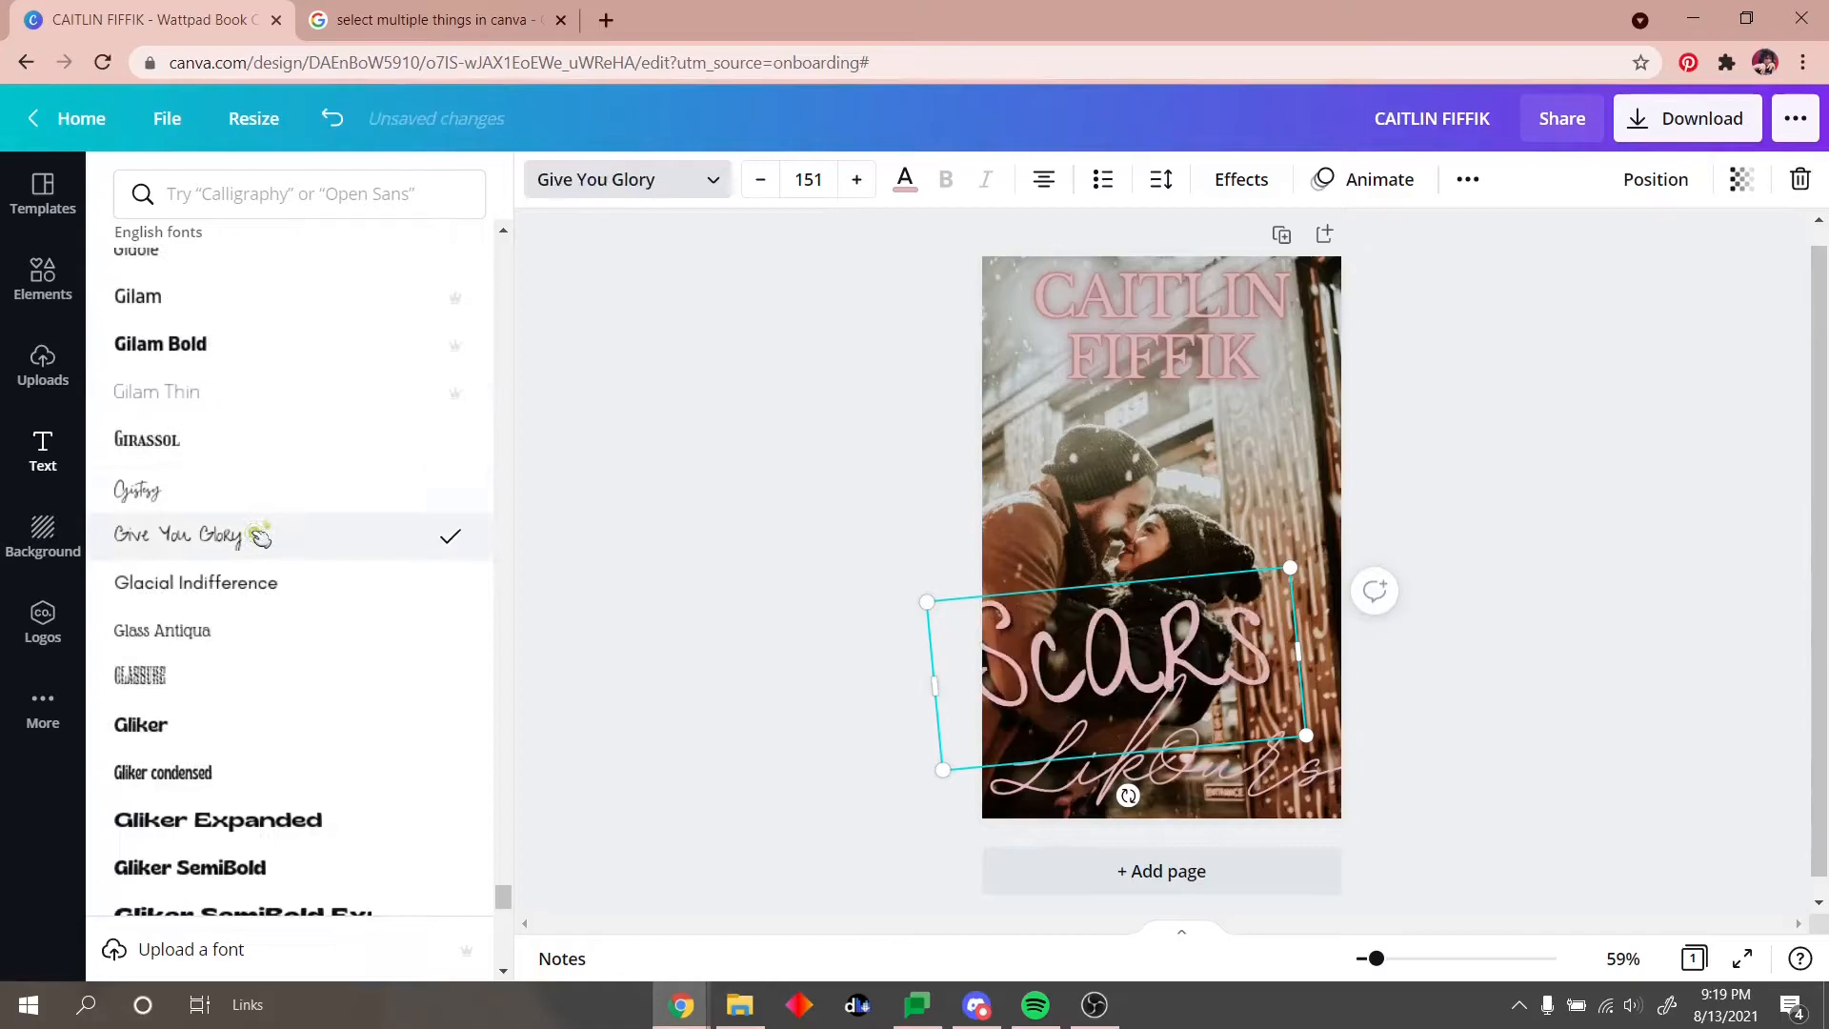
Step: Undo the font trials made on the title words
{"action": "left_click", "coordinate": [332, 118]}
{"action": "left_click", "coordinate": [332, 118]}
{"action": "left_click", "coordinate": [331, 118]}
{"action": "left_click", "coordinate": [384, 120]}
{"action": "left_click", "coordinate": [384, 120]}
{"action": "left_click", "coordinate": [385, 120]}
Step: Search the fonts for "script", try a result on "Scars", undo it and look through the remaining results
{"action": "scroll", "coordinate": [359, 571], "scroll_direction": "down", "scroll_amount": 5}
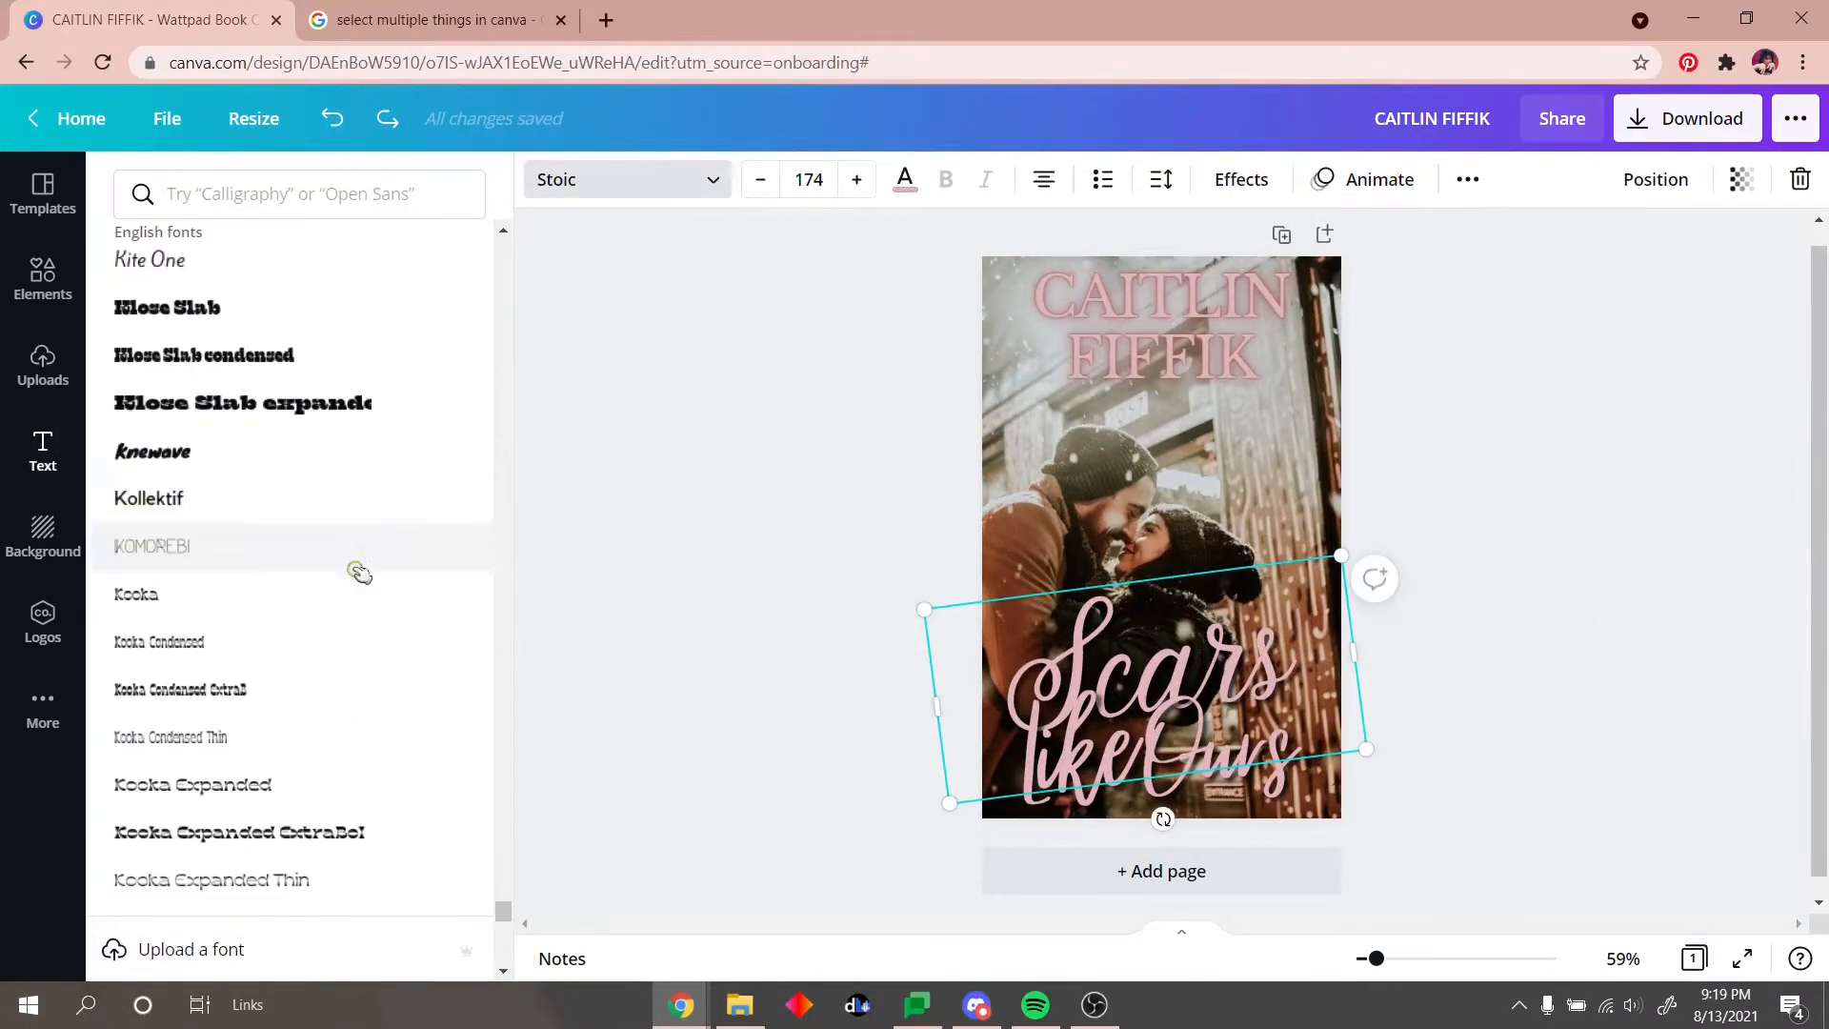
{"action": "left_click", "coordinate": [286, 194]}
{"action": "type", "text": "script"}
{"action": "left_click", "coordinate": [277, 291]}
{"action": "left_click", "coordinate": [336, 119]}
{"action": "scroll", "coordinate": [282, 596], "scroll_direction": "down", "scroll_amount": 10}
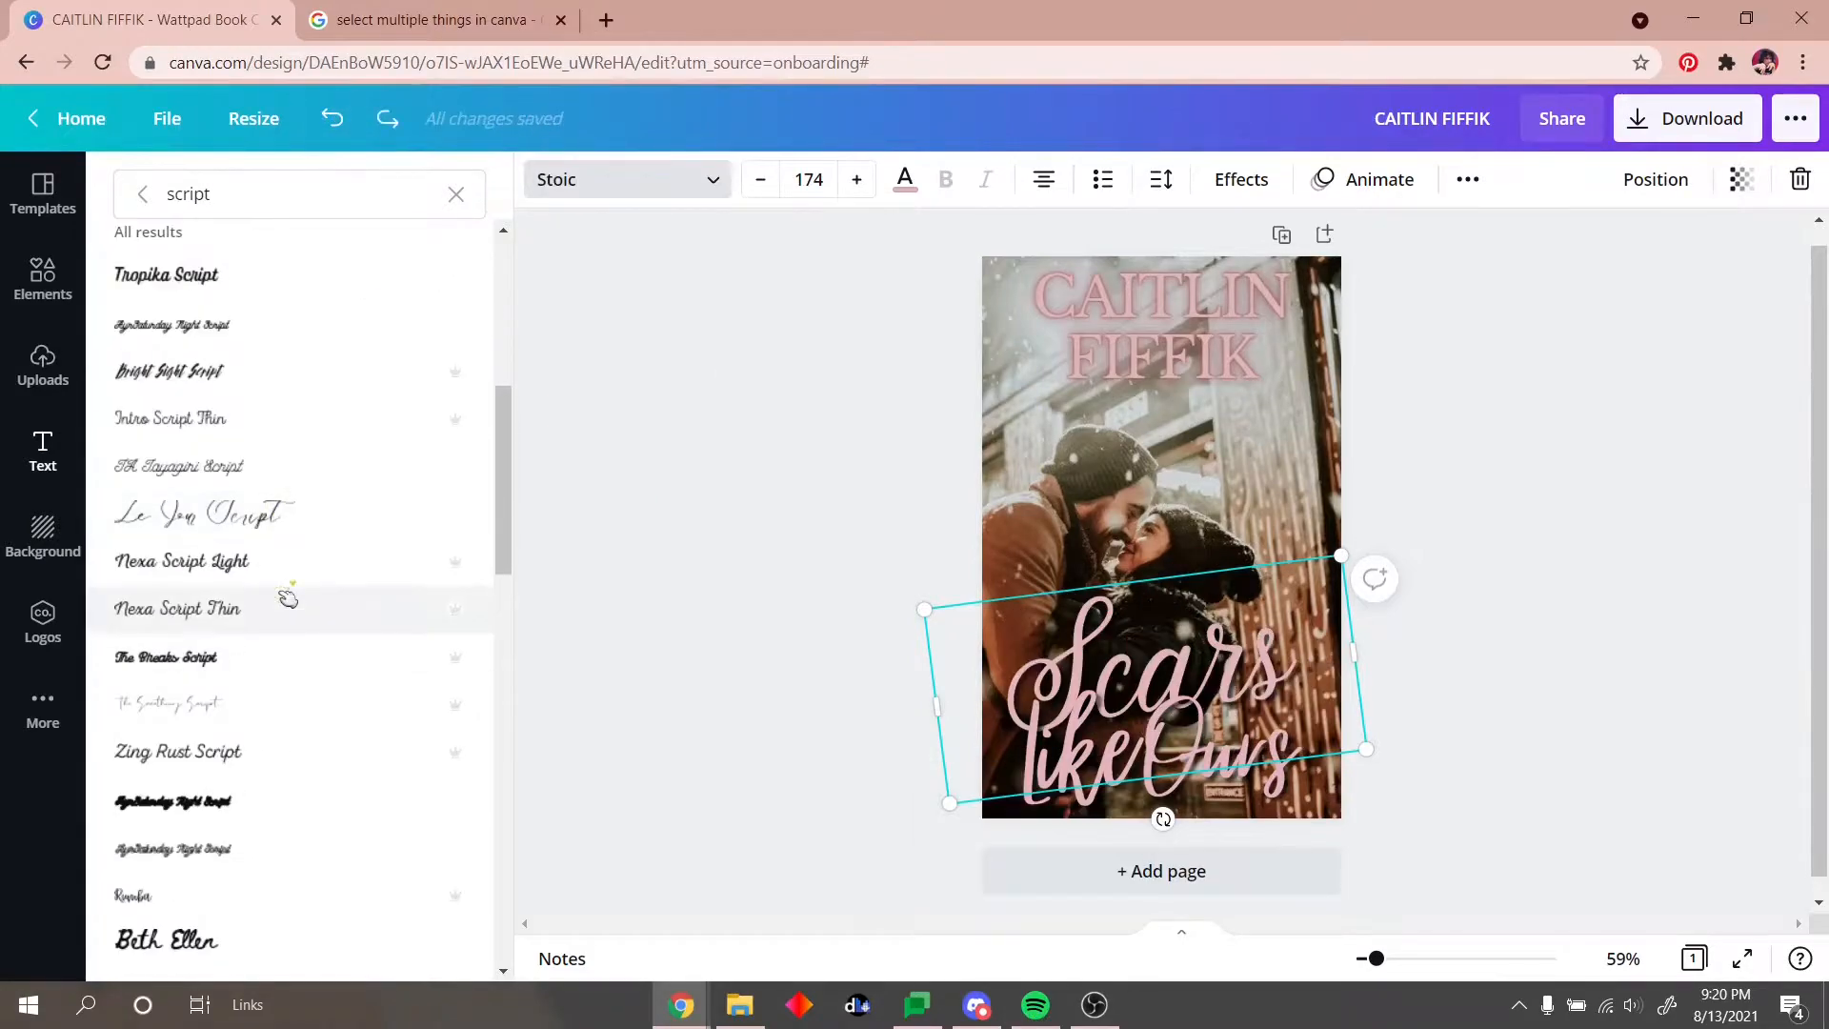
{"action": "key", "text": "alt+Tab"}
{"action": "key", "text": "alt+Tab"}
{"action": "scroll", "coordinate": [237, 495], "scroll_direction": "down", "scroll_amount": 10}
{"action": "scroll", "coordinate": [253, 547], "scroll_direction": "down", "scroll_amount": 5}
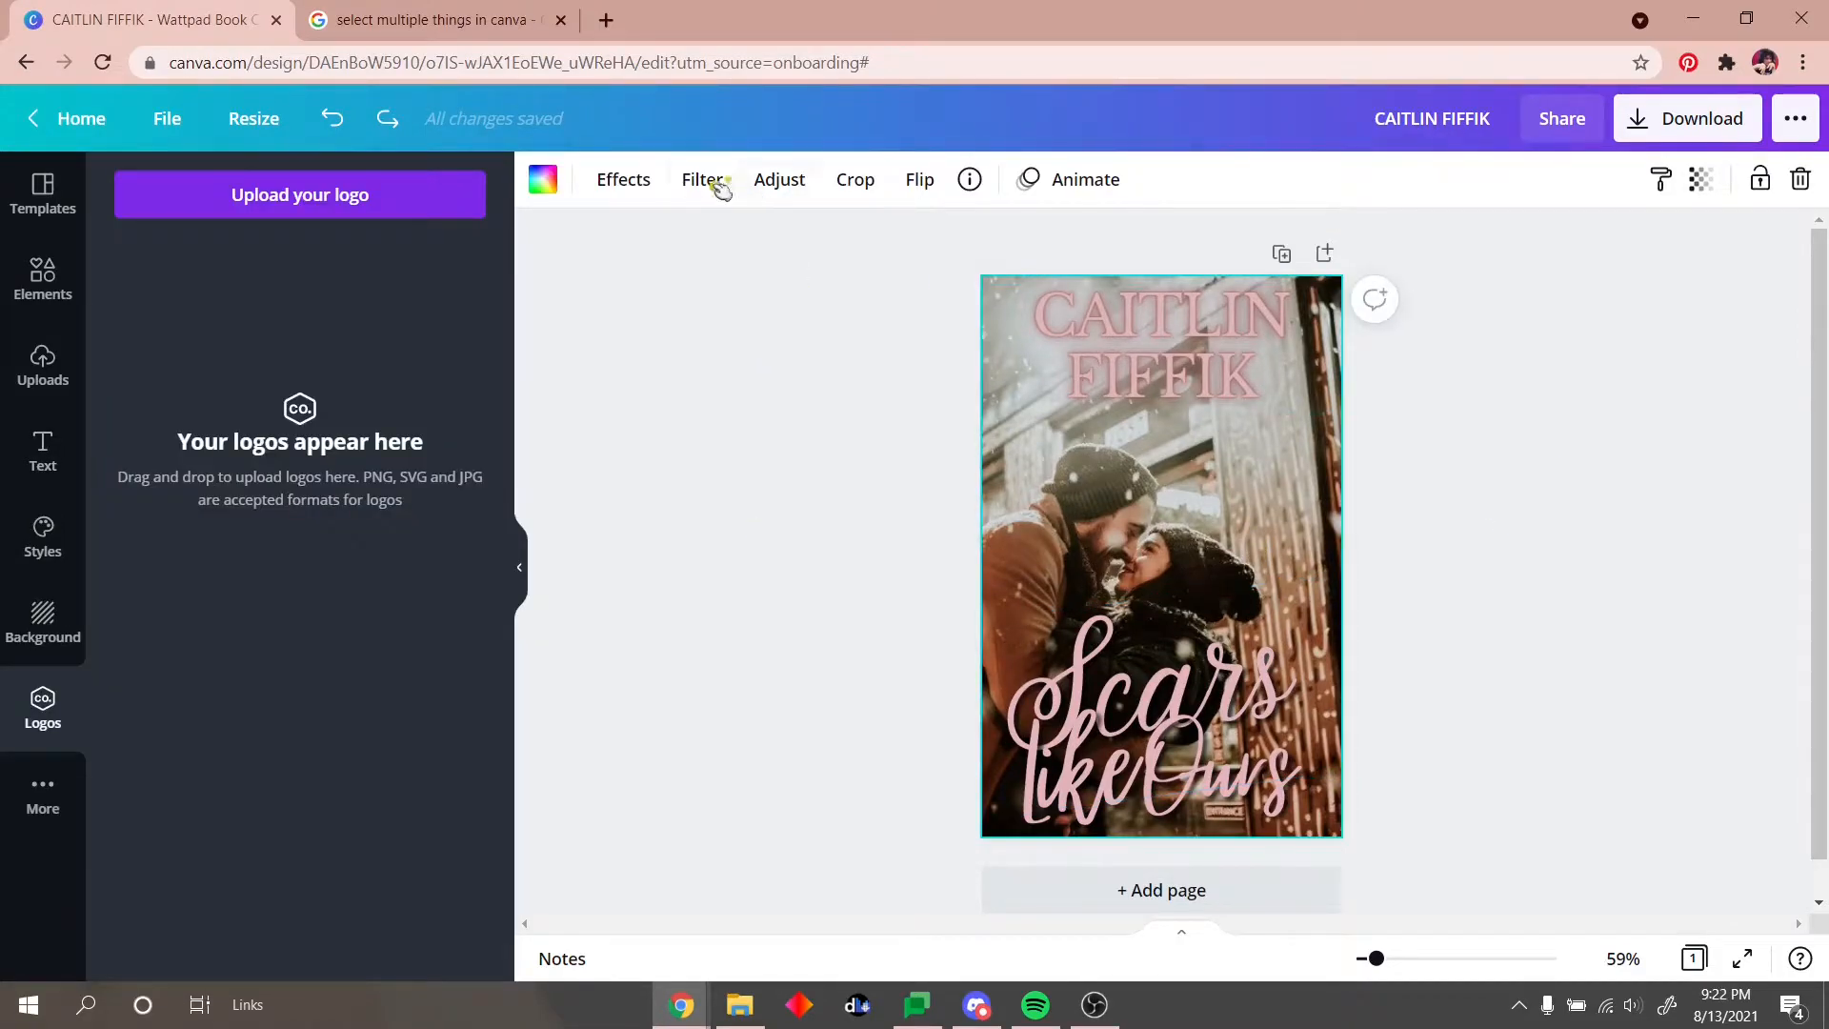
Step: Compare several filters on the couple photo, including Drama and no filter, and apply Peony
{"action": "left_click", "coordinate": [721, 188]}
{"action": "left_click", "coordinate": [351, 495]}
{"action": "left_click", "coordinate": [351, 616]}
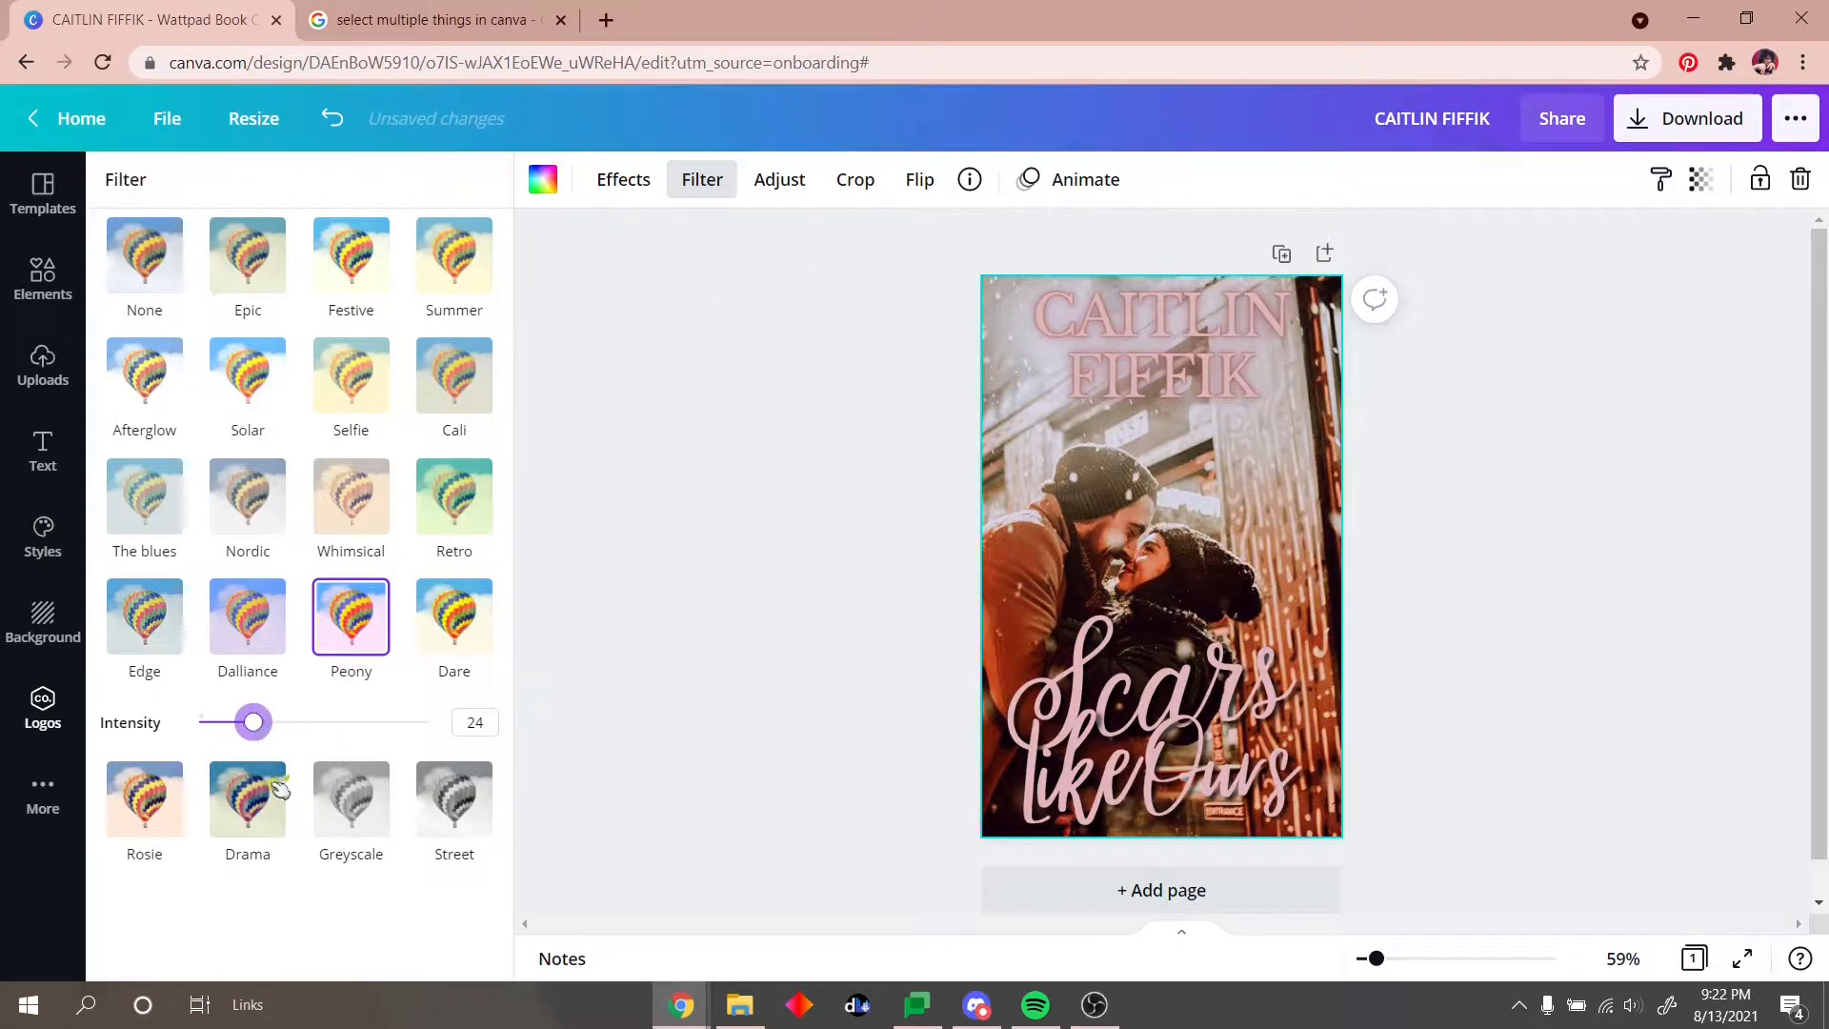
{"action": "left_click", "coordinate": [266, 798]}
{"action": "left_click", "coordinate": [347, 747]}
{"action": "left_click", "coordinate": [151, 758]}
{"action": "left_click", "coordinate": [150, 615]}
{"action": "left_click", "coordinate": [144, 256]}
{"action": "left_click", "coordinate": [350, 617]}
{"action": "left_click", "coordinate": [143, 256]}
{"action": "left_click", "coordinate": [370, 621]}
Step: Adjust the couple photo with brightness, contrast and blur at 0, vignette 17, warmth 8 and clarity 7
{"action": "left_click", "coordinate": [779, 180]}
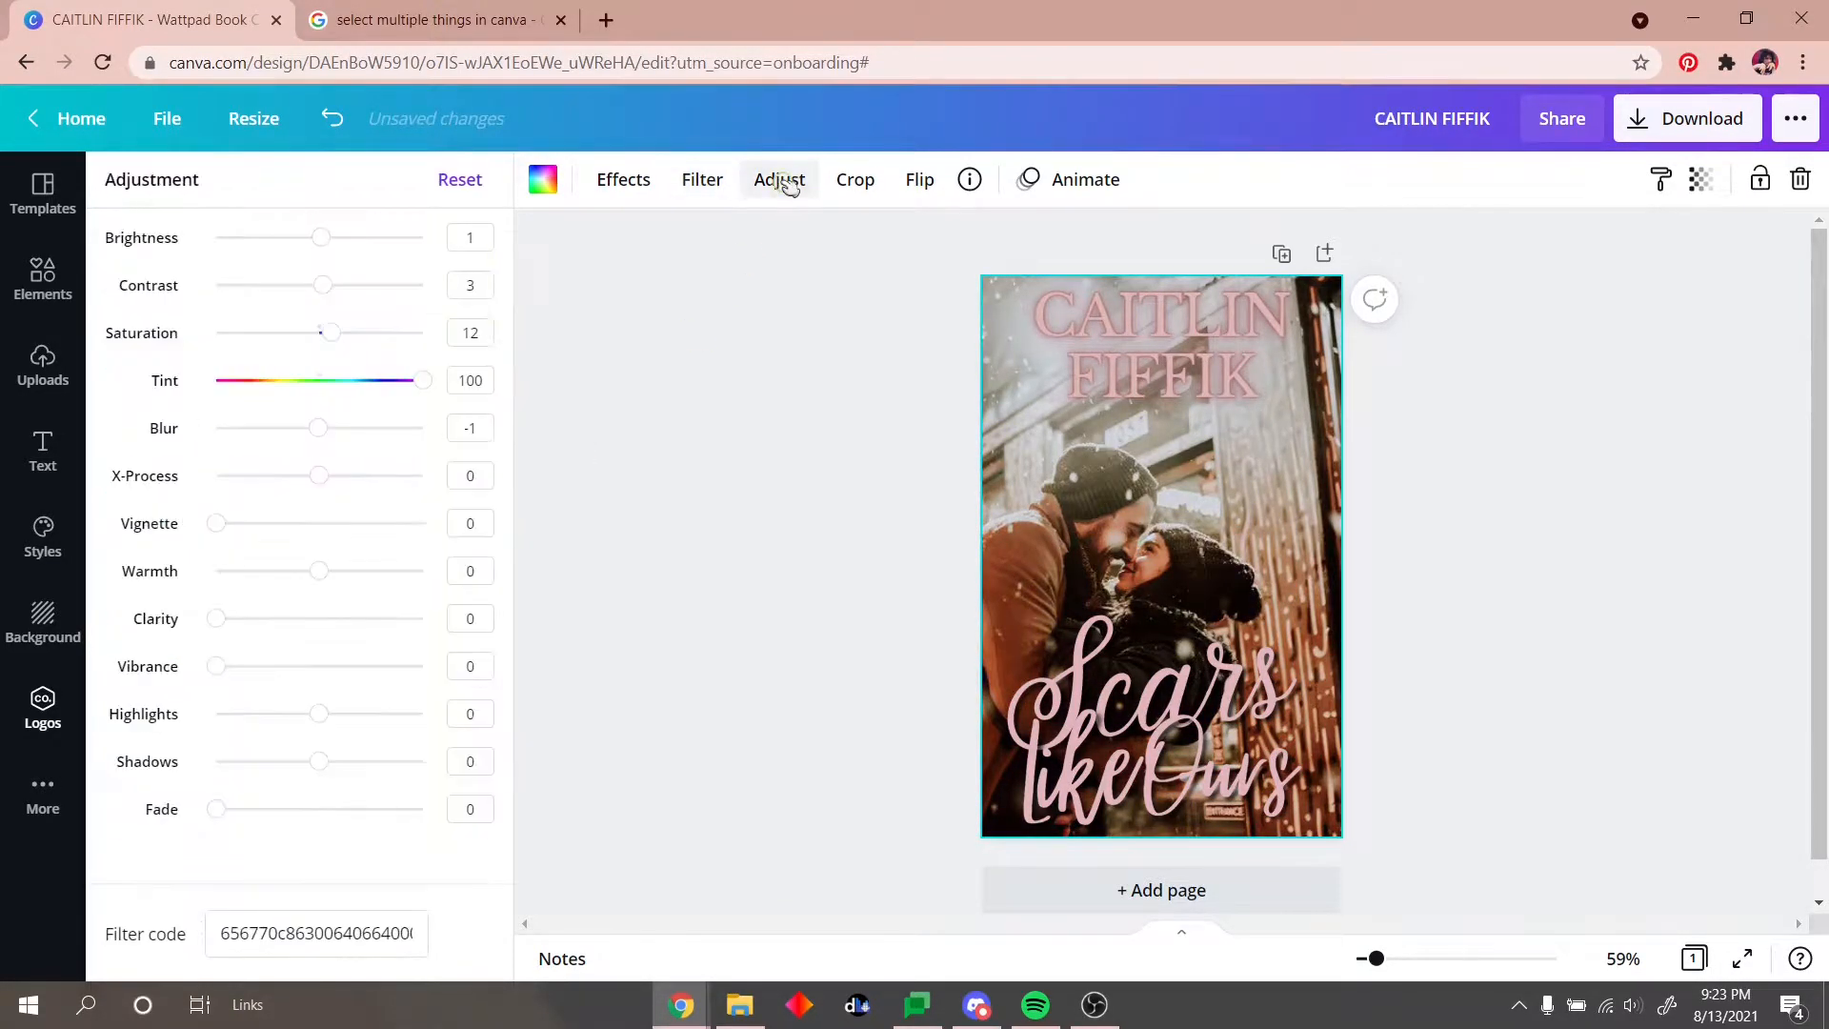
{"action": "left_click_drag", "start_coordinate": [343, 237], "coordinate": [320, 285]}
{"action": "left_click_drag", "start_coordinate": [318, 427], "coordinate": [307, 475]}
{"action": "left_click_drag", "start_coordinate": [217, 523], "coordinate": [262, 524]}
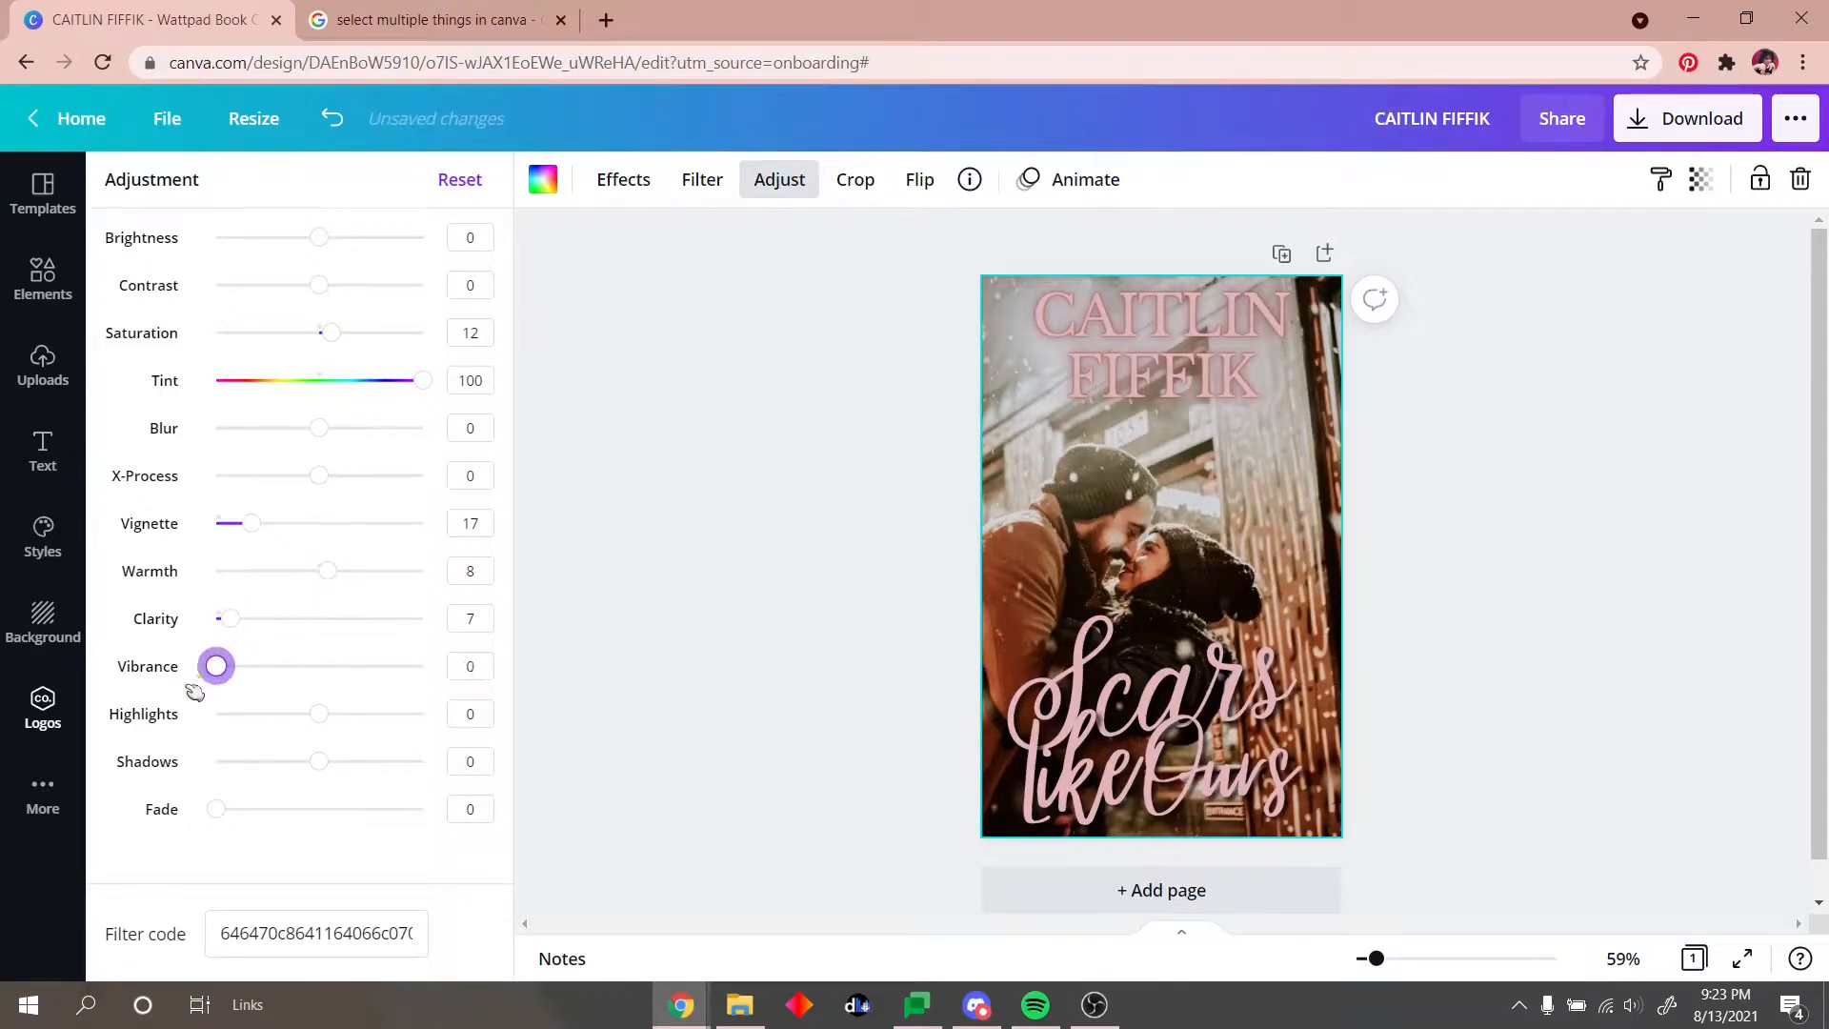
{"action": "left_click_drag", "start_coordinate": [322, 769], "coordinate": [331, 769]}
{"action": "left_click_drag", "start_coordinate": [323, 721], "coordinate": [328, 775]}
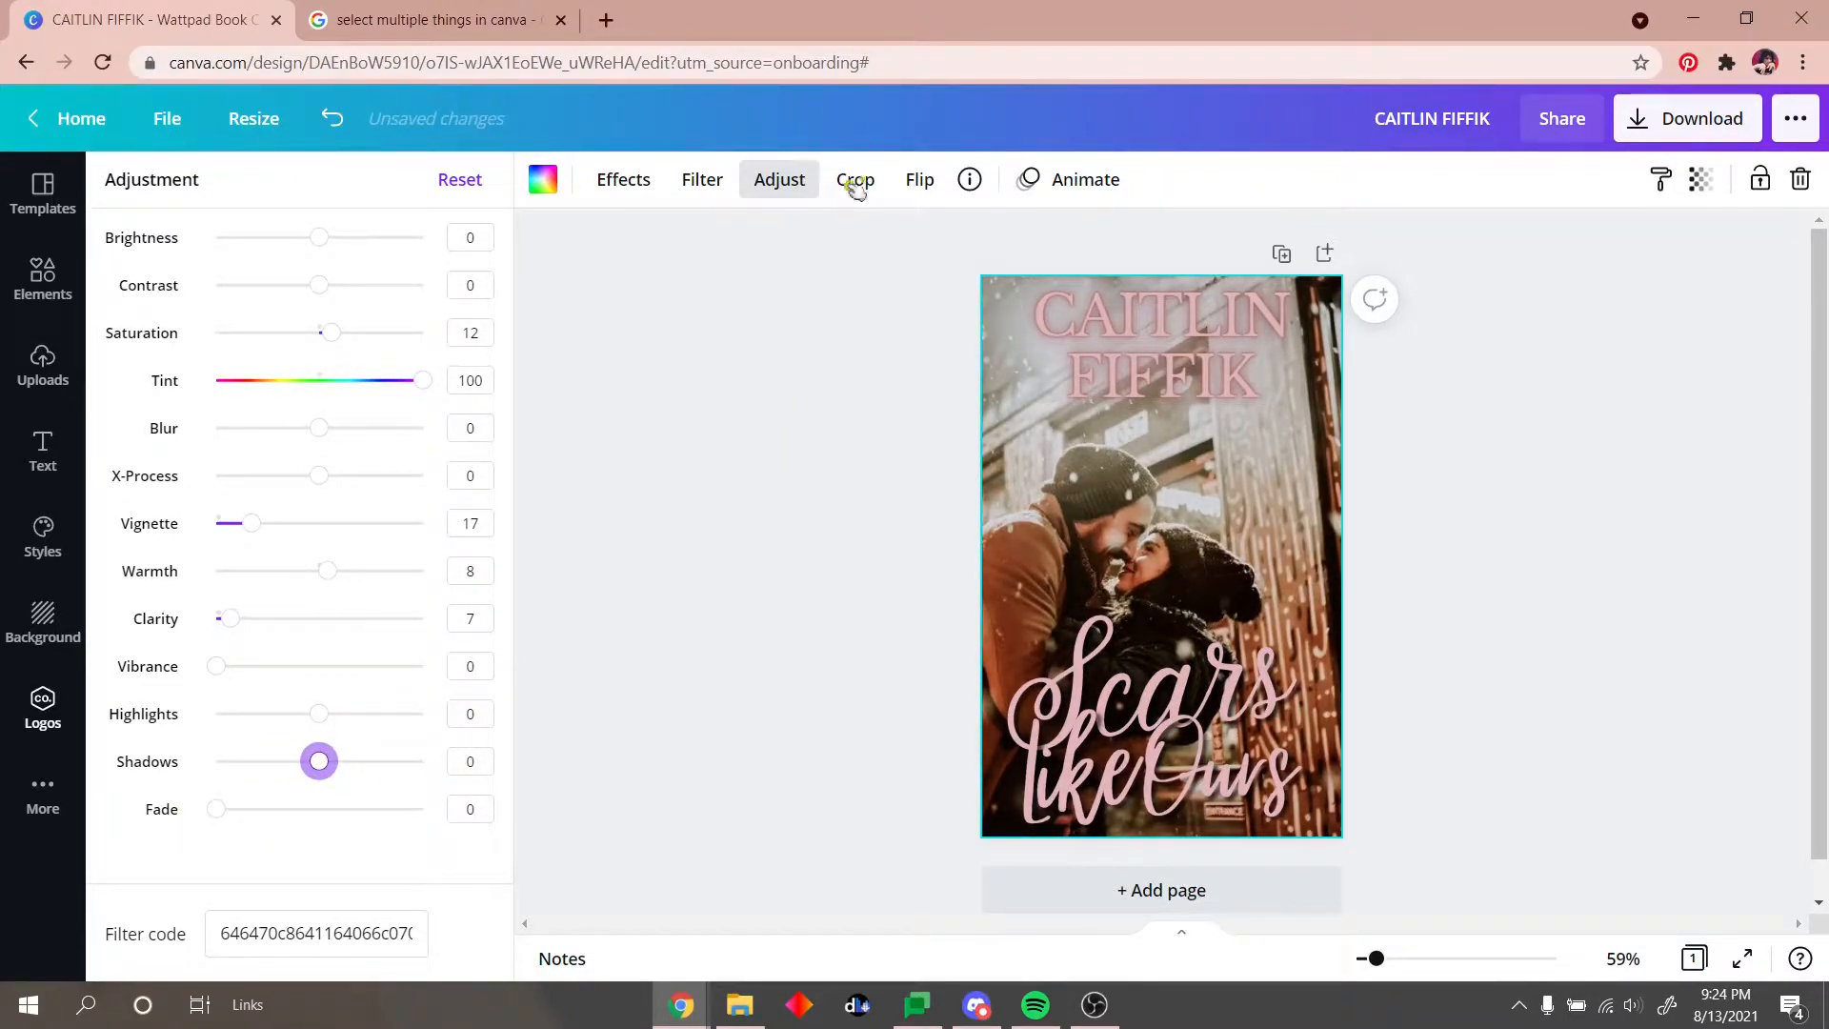
Step: Add the subheading "this is a subtitle because I don't have one." below the author name, near the cover's right edge
{"action": "left_click", "coordinate": [43, 450]}
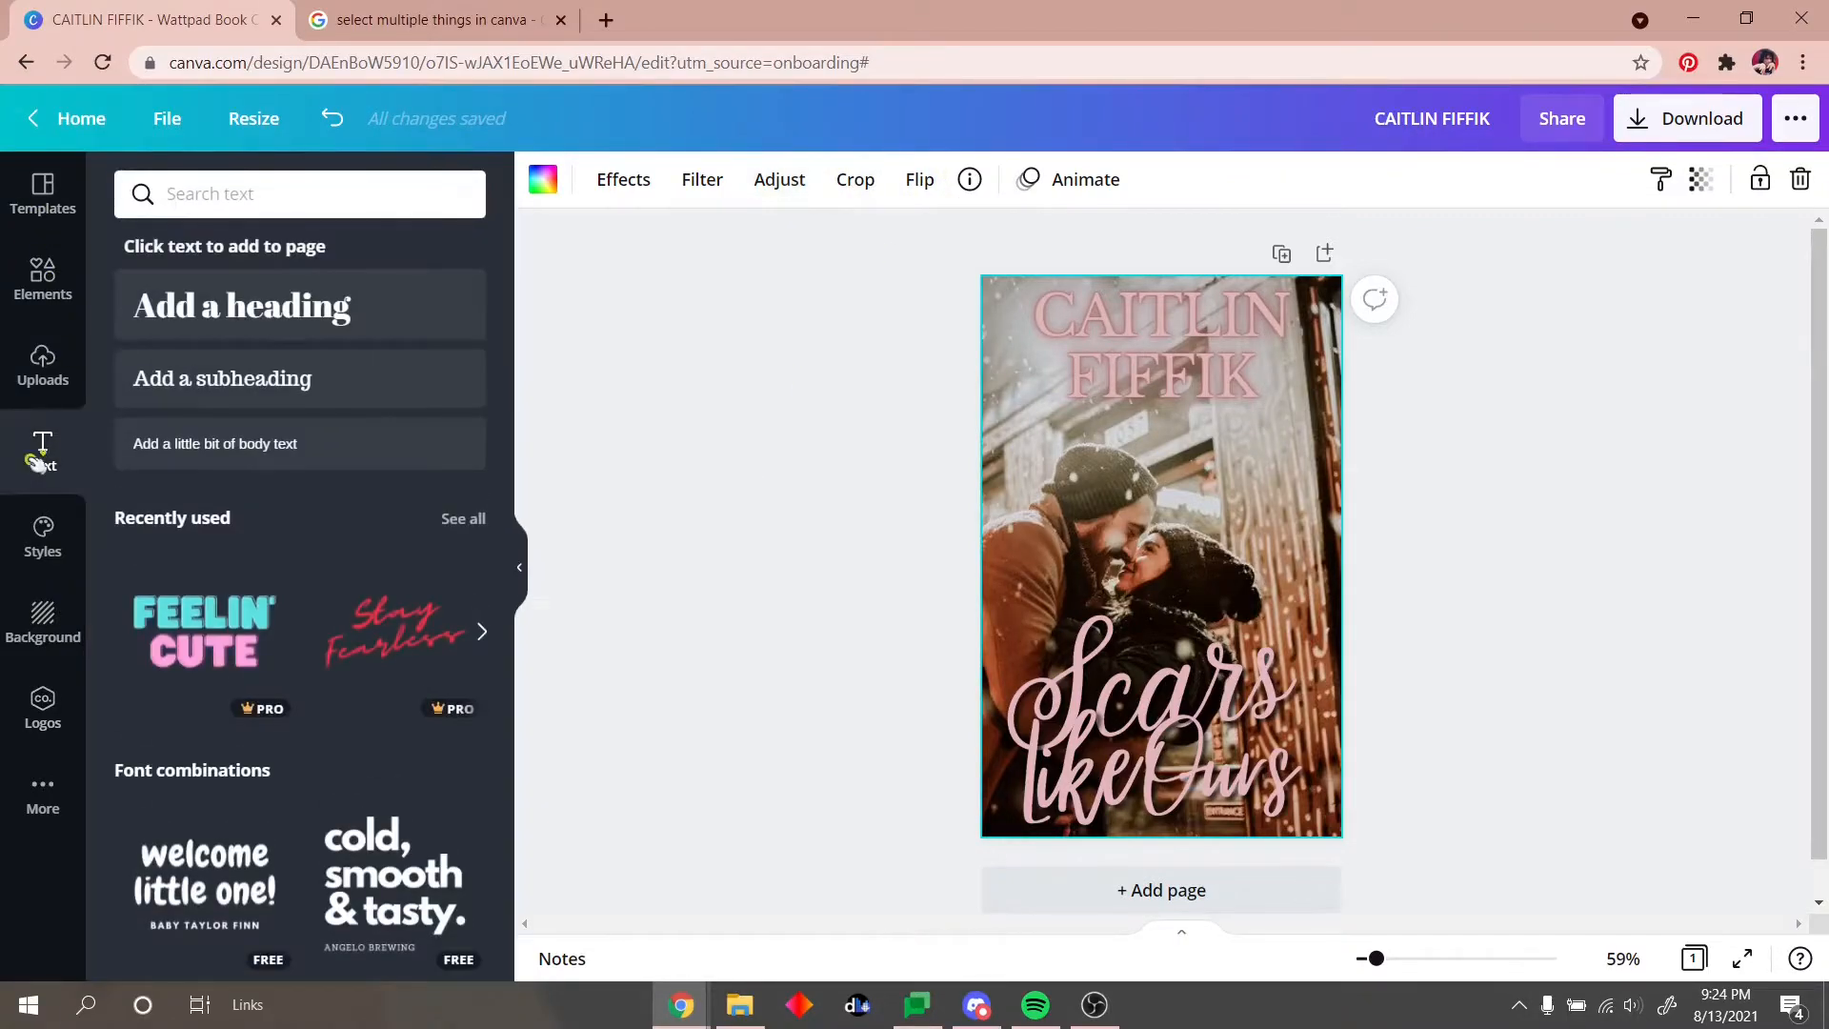
{"action": "left_click", "coordinate": [222, 378]}
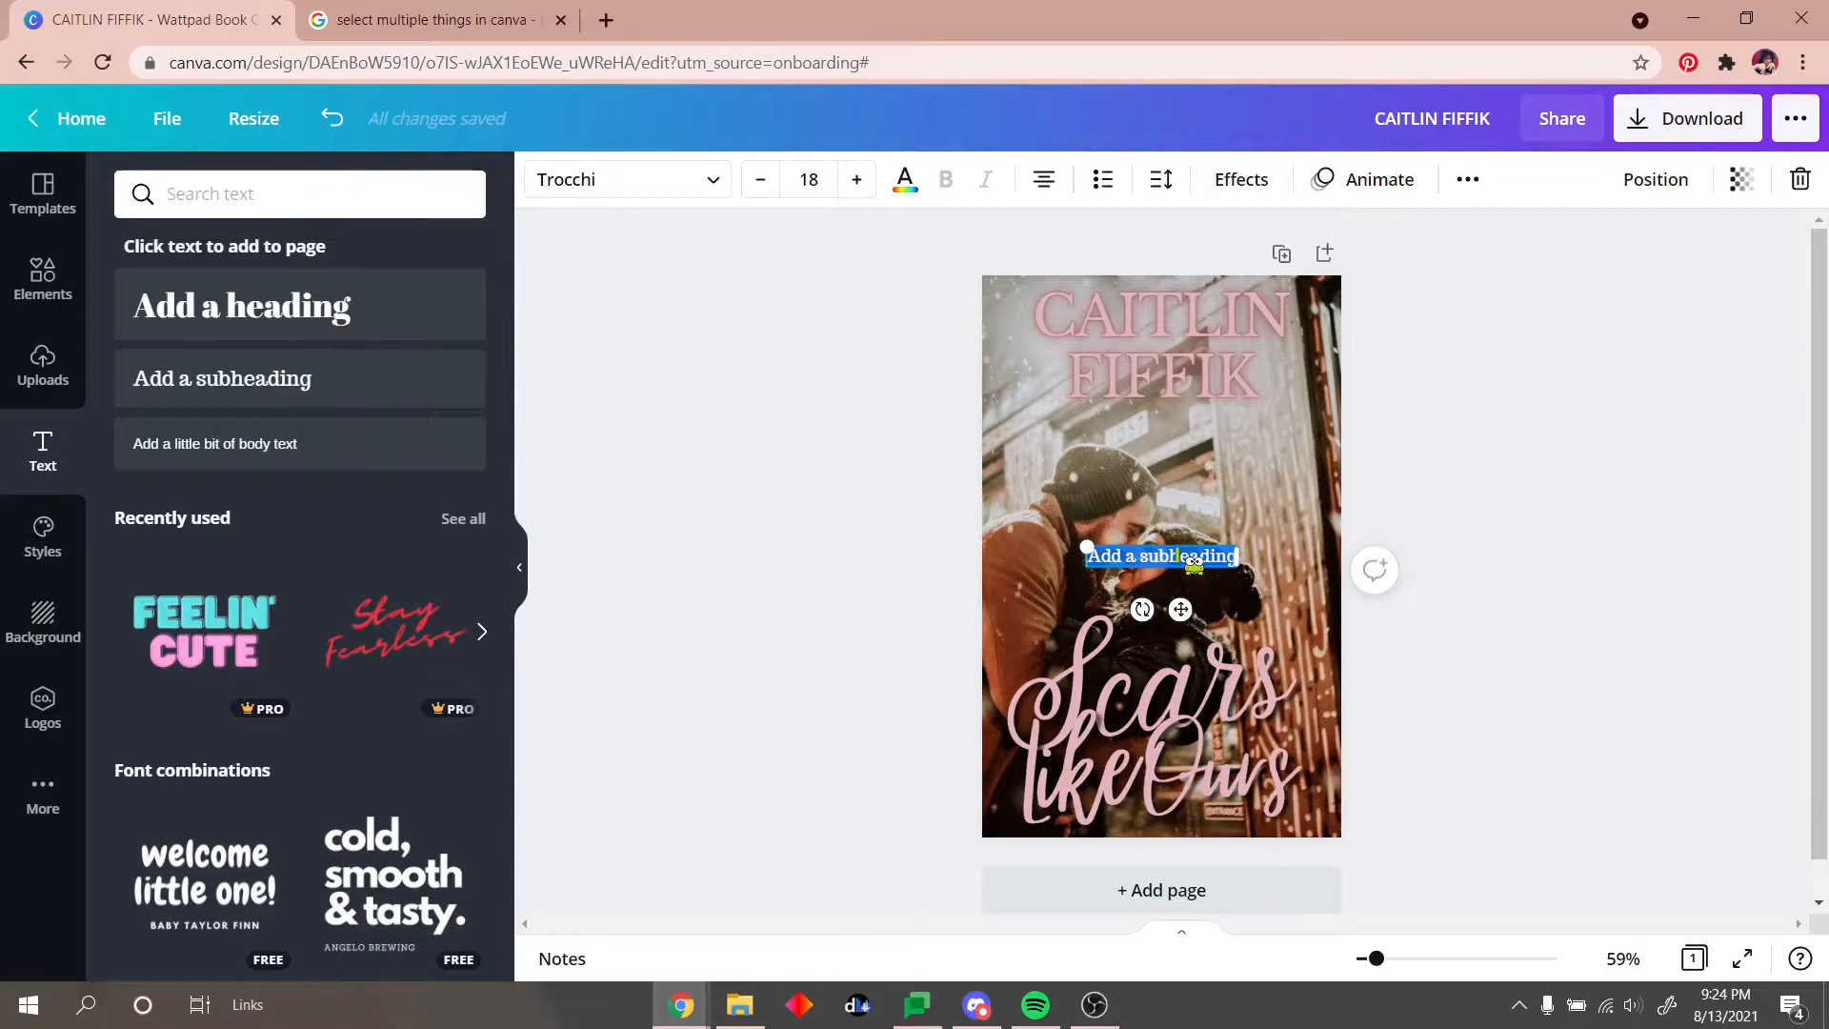
{"action": "left_click_drag", "start_coordinate": [1231, 559], "coordinate": [1262, 514]}
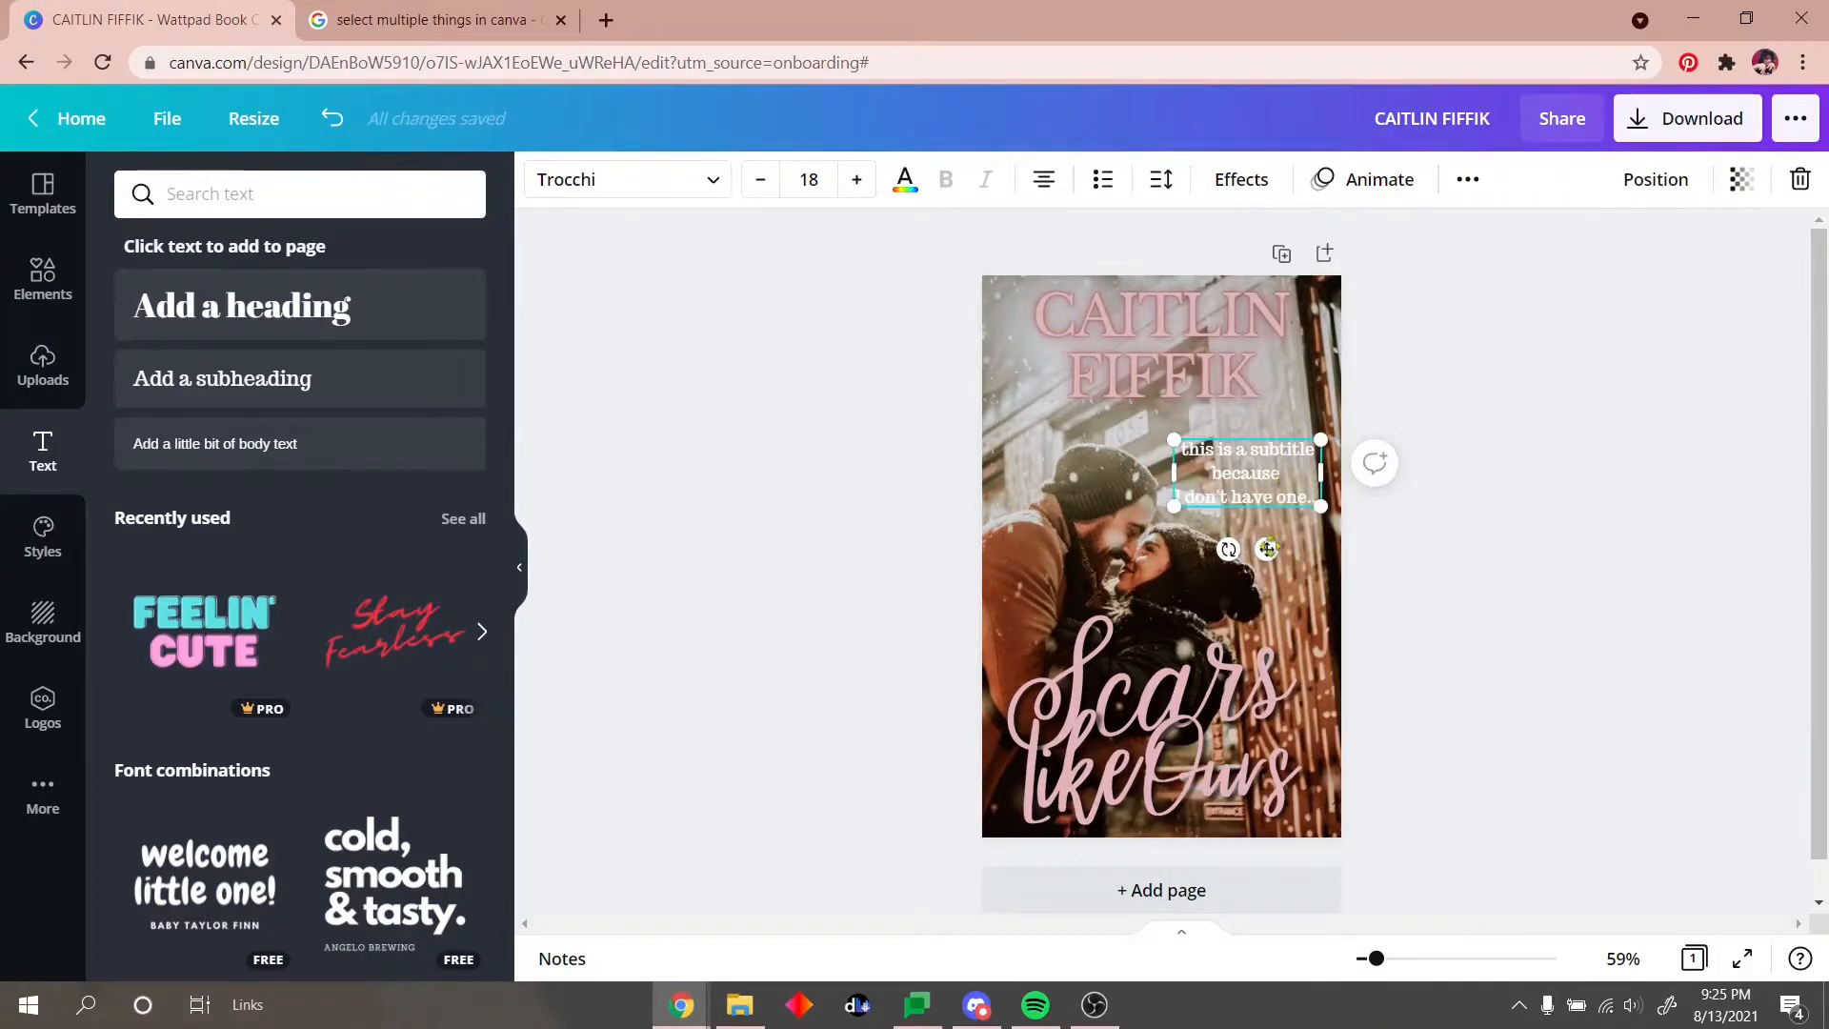
Step: Set the subtitle in Radley from the Elegant font category and nudge it slightly up and to the left
{"action": "left_click", "coordinate": [627, 179]}
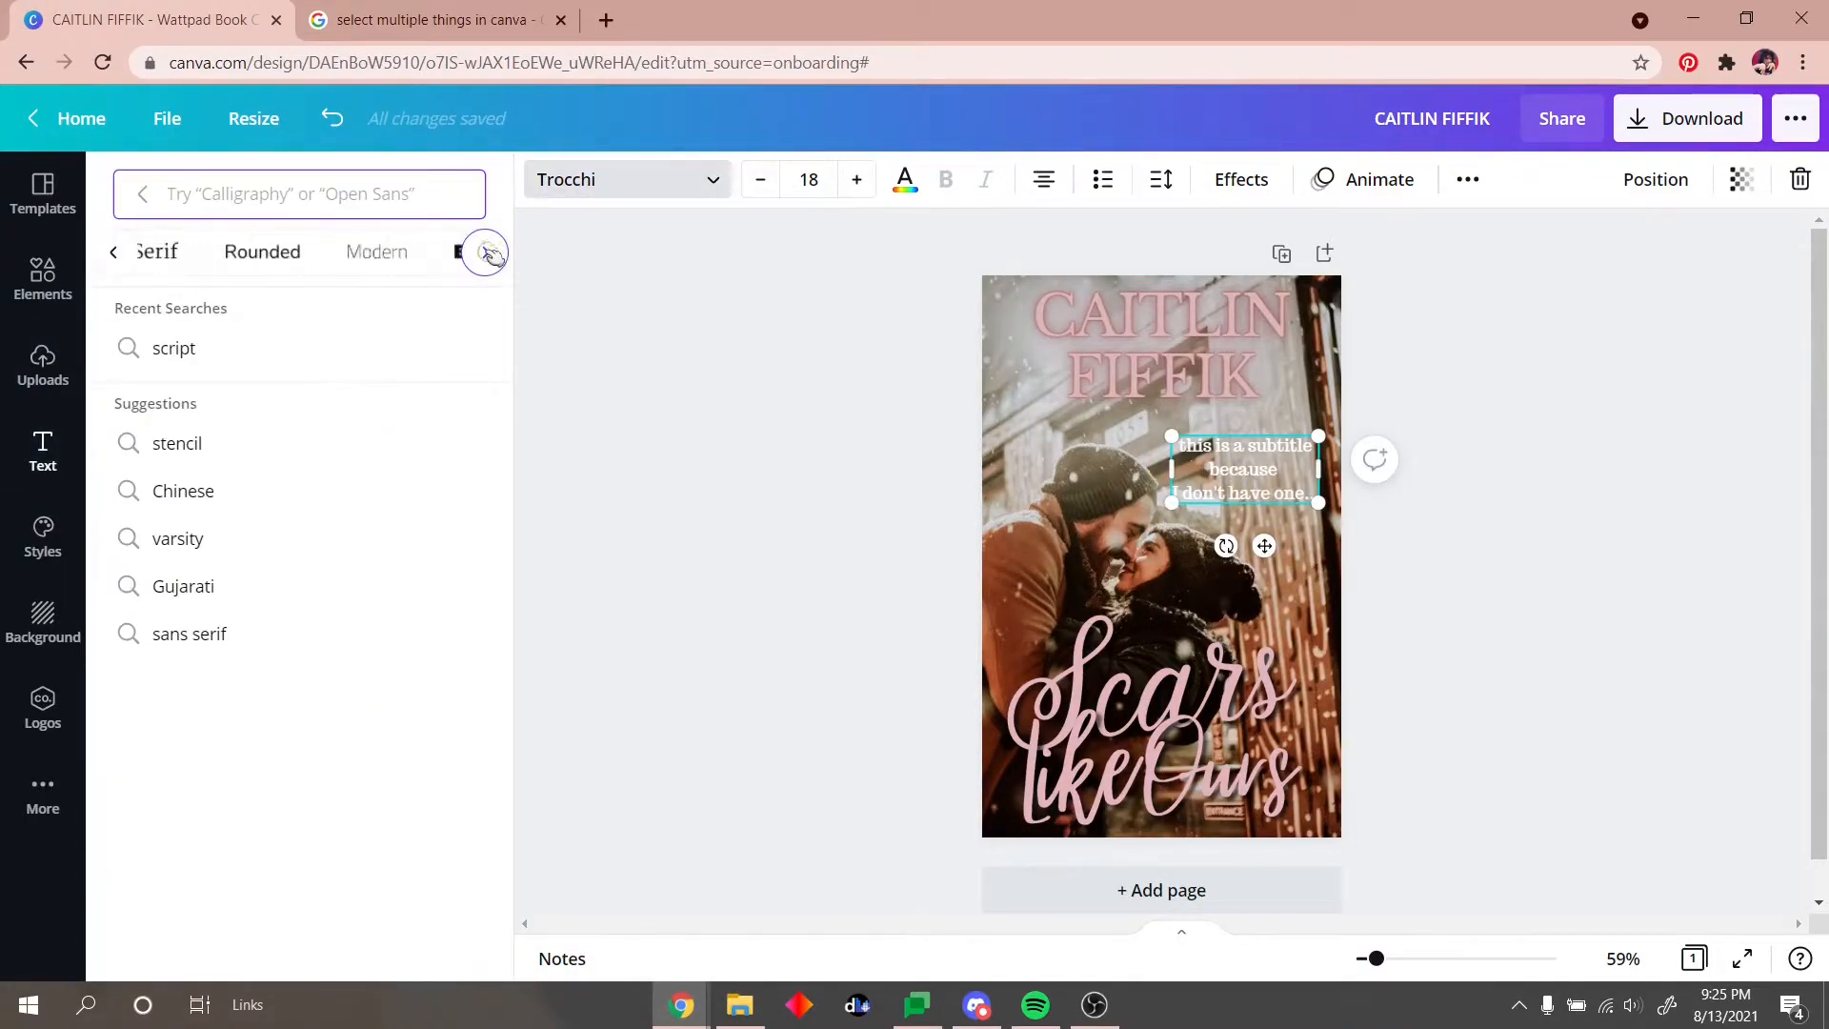
{"action": "left_click", "coordinate": [487, 254]}
{"action": "left_click", "coordinate": [286, 346]}
{"action": "left_click", "coordinate": [191, 298]}
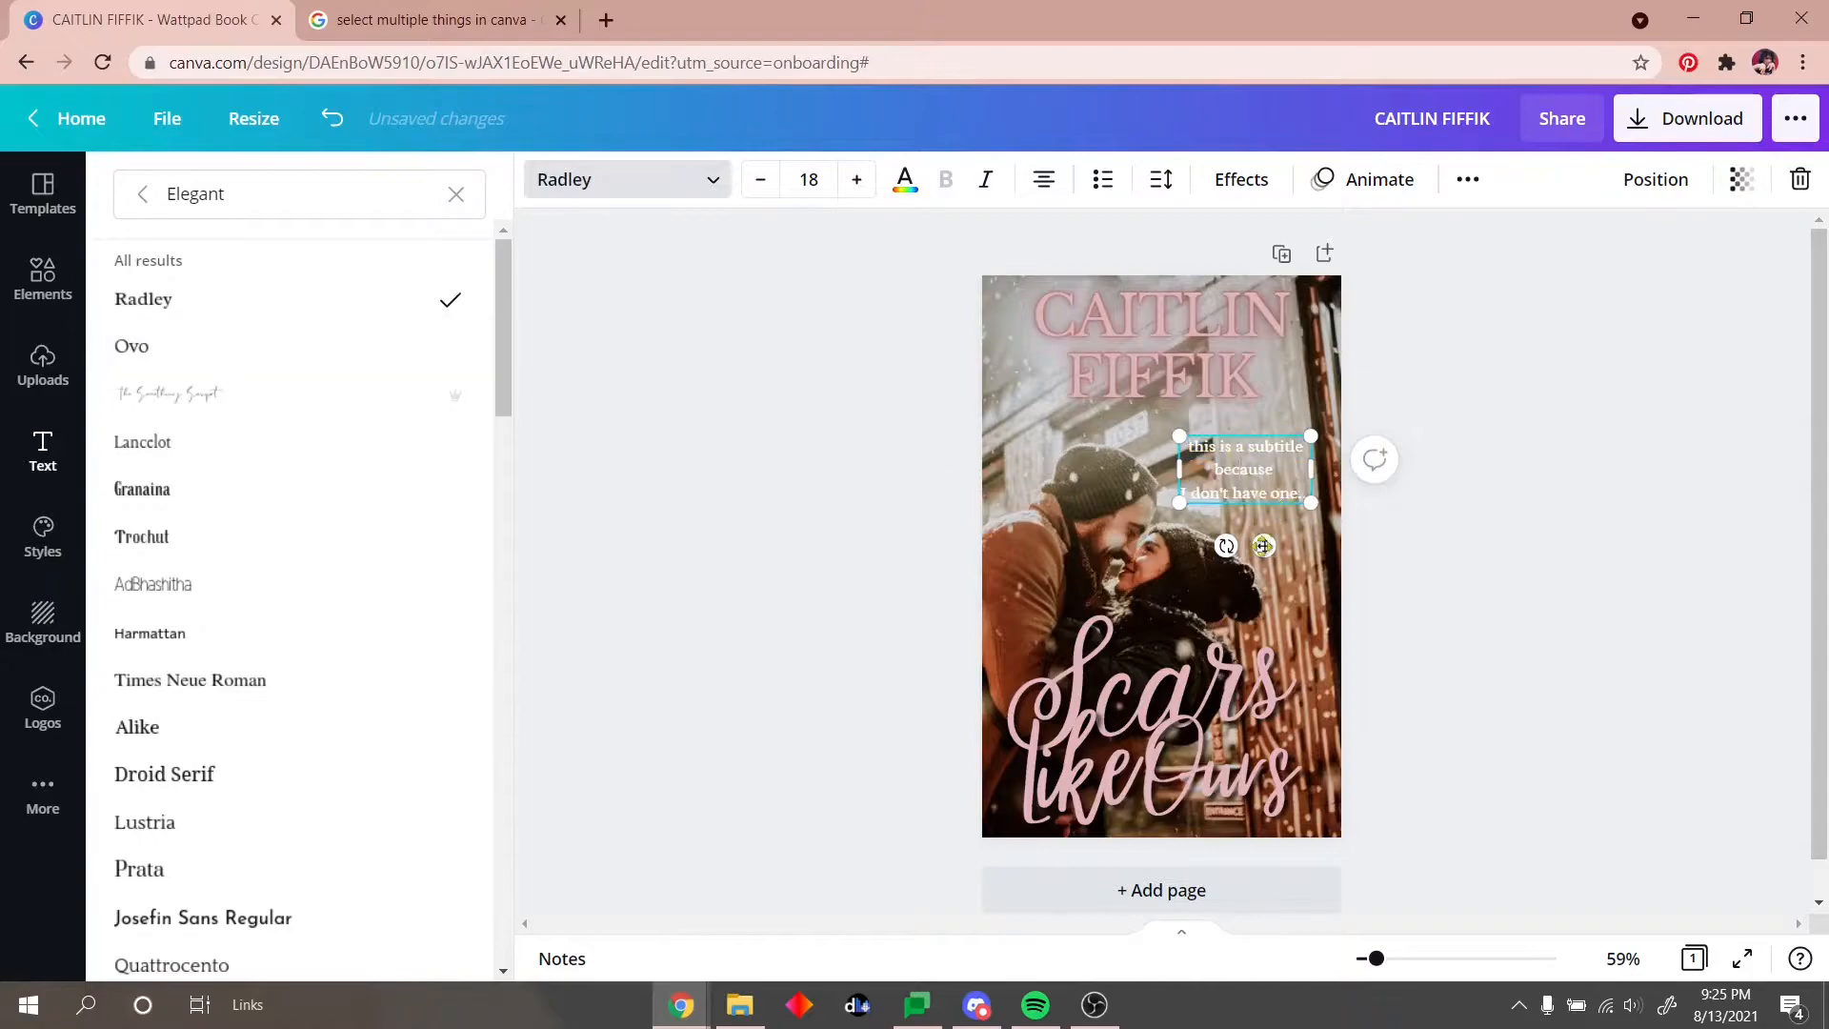
{"action": "left_click_drag", "start_coordinate": [1264, 545], "coordinate": [1258, 537]}
Step: Convert the subtitle text to uppercase
{"action": "left_click", "coordinate": [1467, 179]}
{"action": "left_click", "coordinate": [1260, 237]}
{"action": "left_click", "coordinate": [1466, 179]}
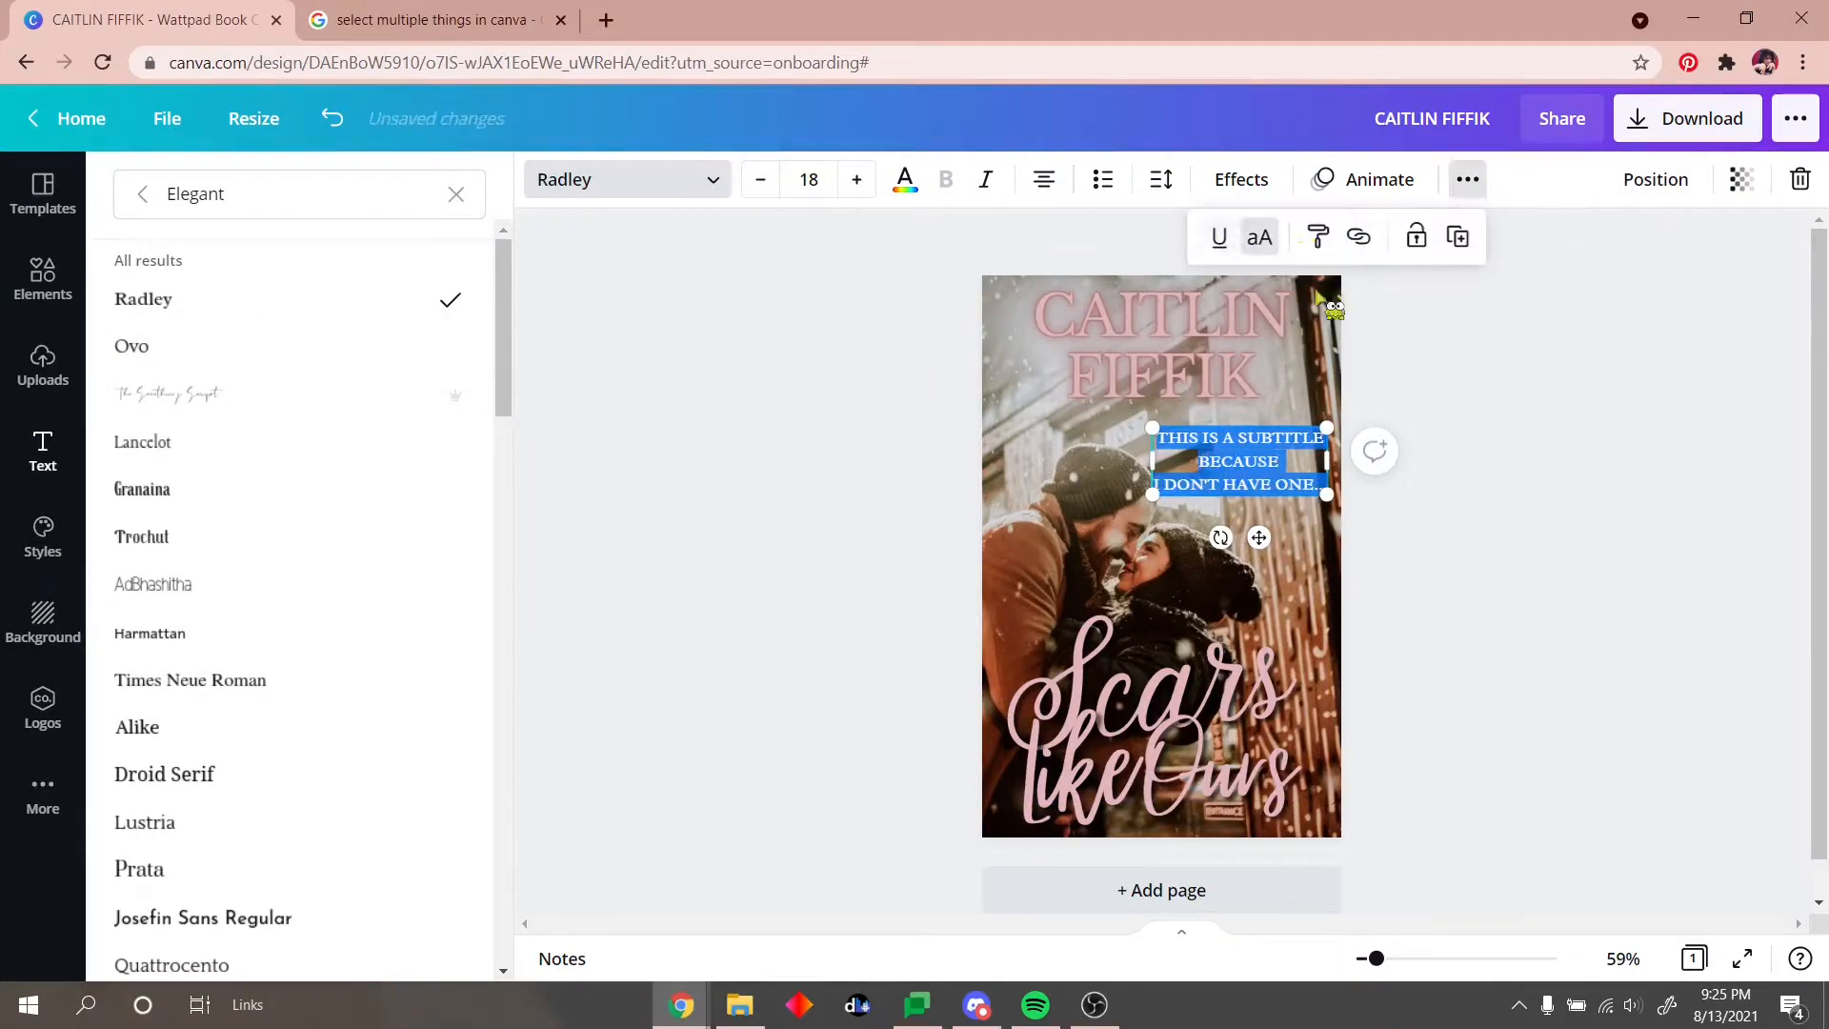
{"action": "left_click", "coordinate": [1466, 180]}
Step: Restyle the subtitle as italic Libre Baskerville at size 16.4, reading "This is a subtitle because I don't have one..."
{"action": "left_click", "coordinate": [438, 347]}
{"action": "scroll", "coordinate": [253, 351], "scroll_direction": "down", "scroll_amount": 2}
{"action": "left_click", "coordinate": [253, 478]}
{"action": "scroll", "coordinate": [270, 534], "scroll_direction": "down", "scroll_amount": 3}
{"action": "left_click", "coordinate": [143, 461]}
{"action": "left_click", "coordinate": [1274, 479]}
{"action": "double_click", "coordinate": [1275, 479]}
Step: Undo the latest trial changes on the cover and clear the selection
{"action": "key", "text": "ctrl+z"}
{"action": "key", "text": "ctrl+z"}
{"action": "key", "text": "ctrl+z"}
{"action": "key", "text": "ctrl+z"}
{"action": "key", "text": "ctrl+z"}
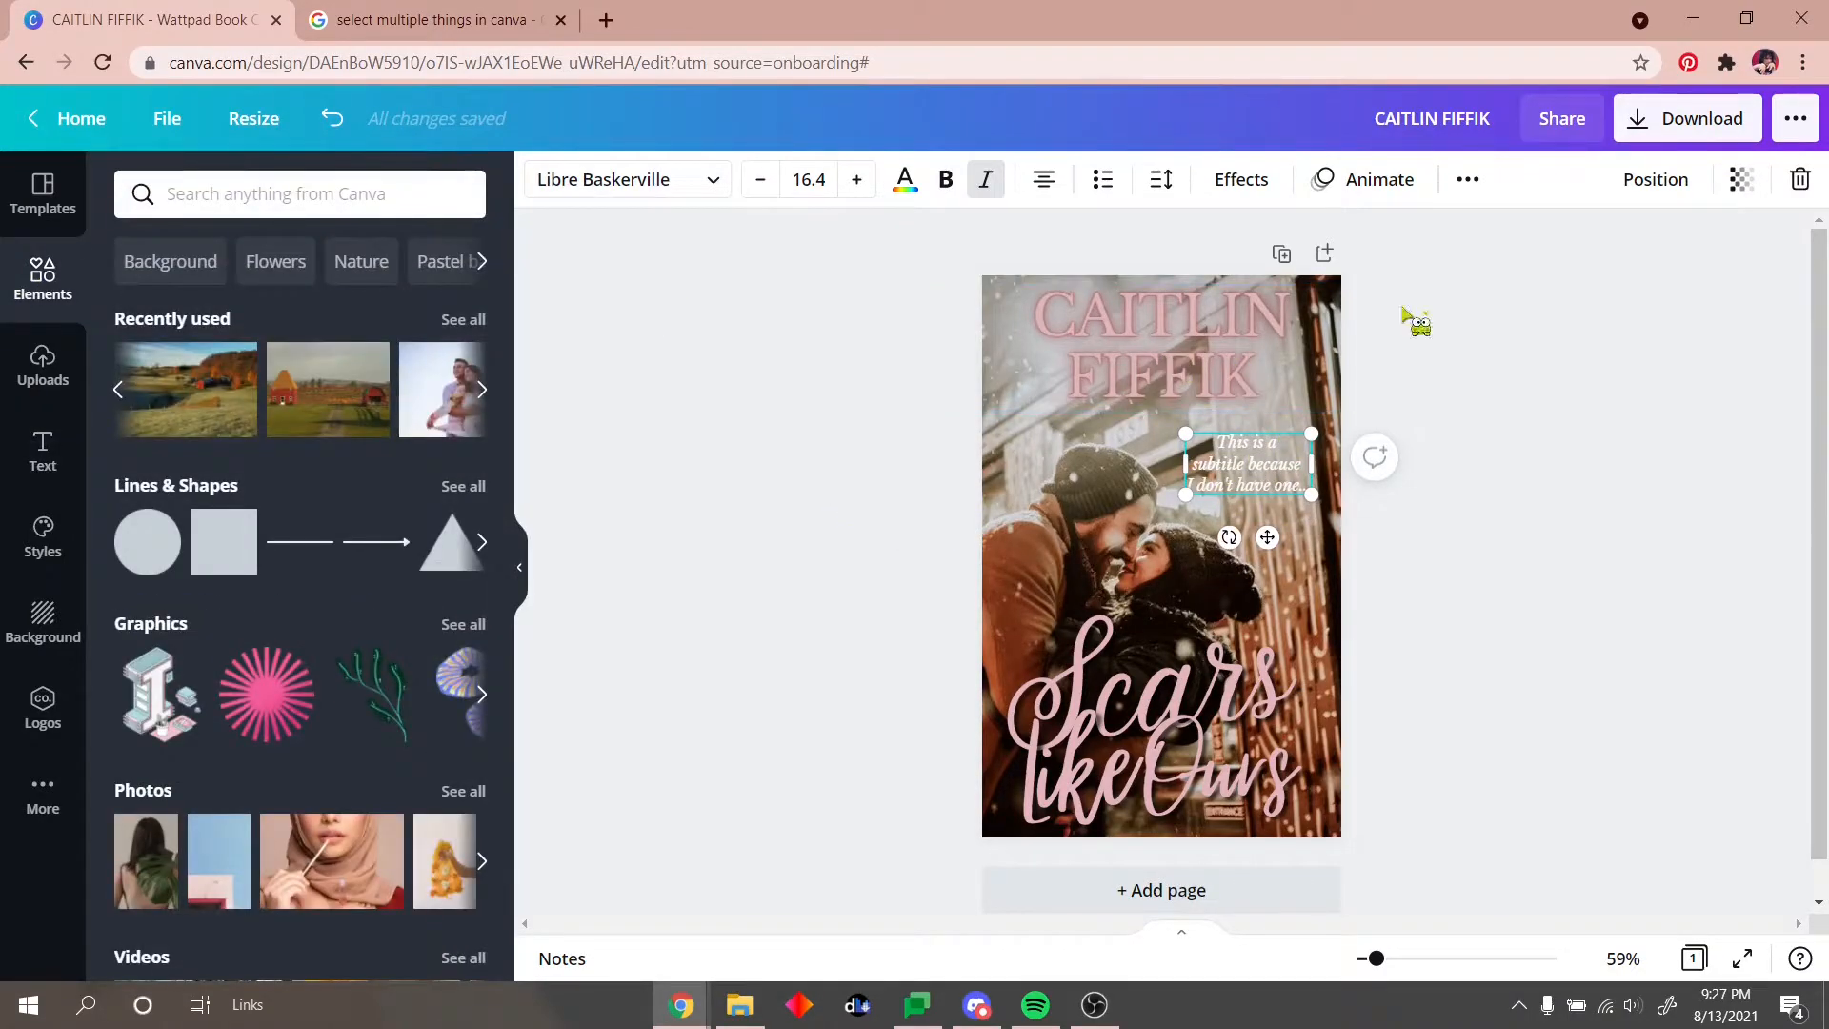
{"action": "key", "text": "ctrl+a"}
{"action": "left_click", "coordinate": [1529, 481]}
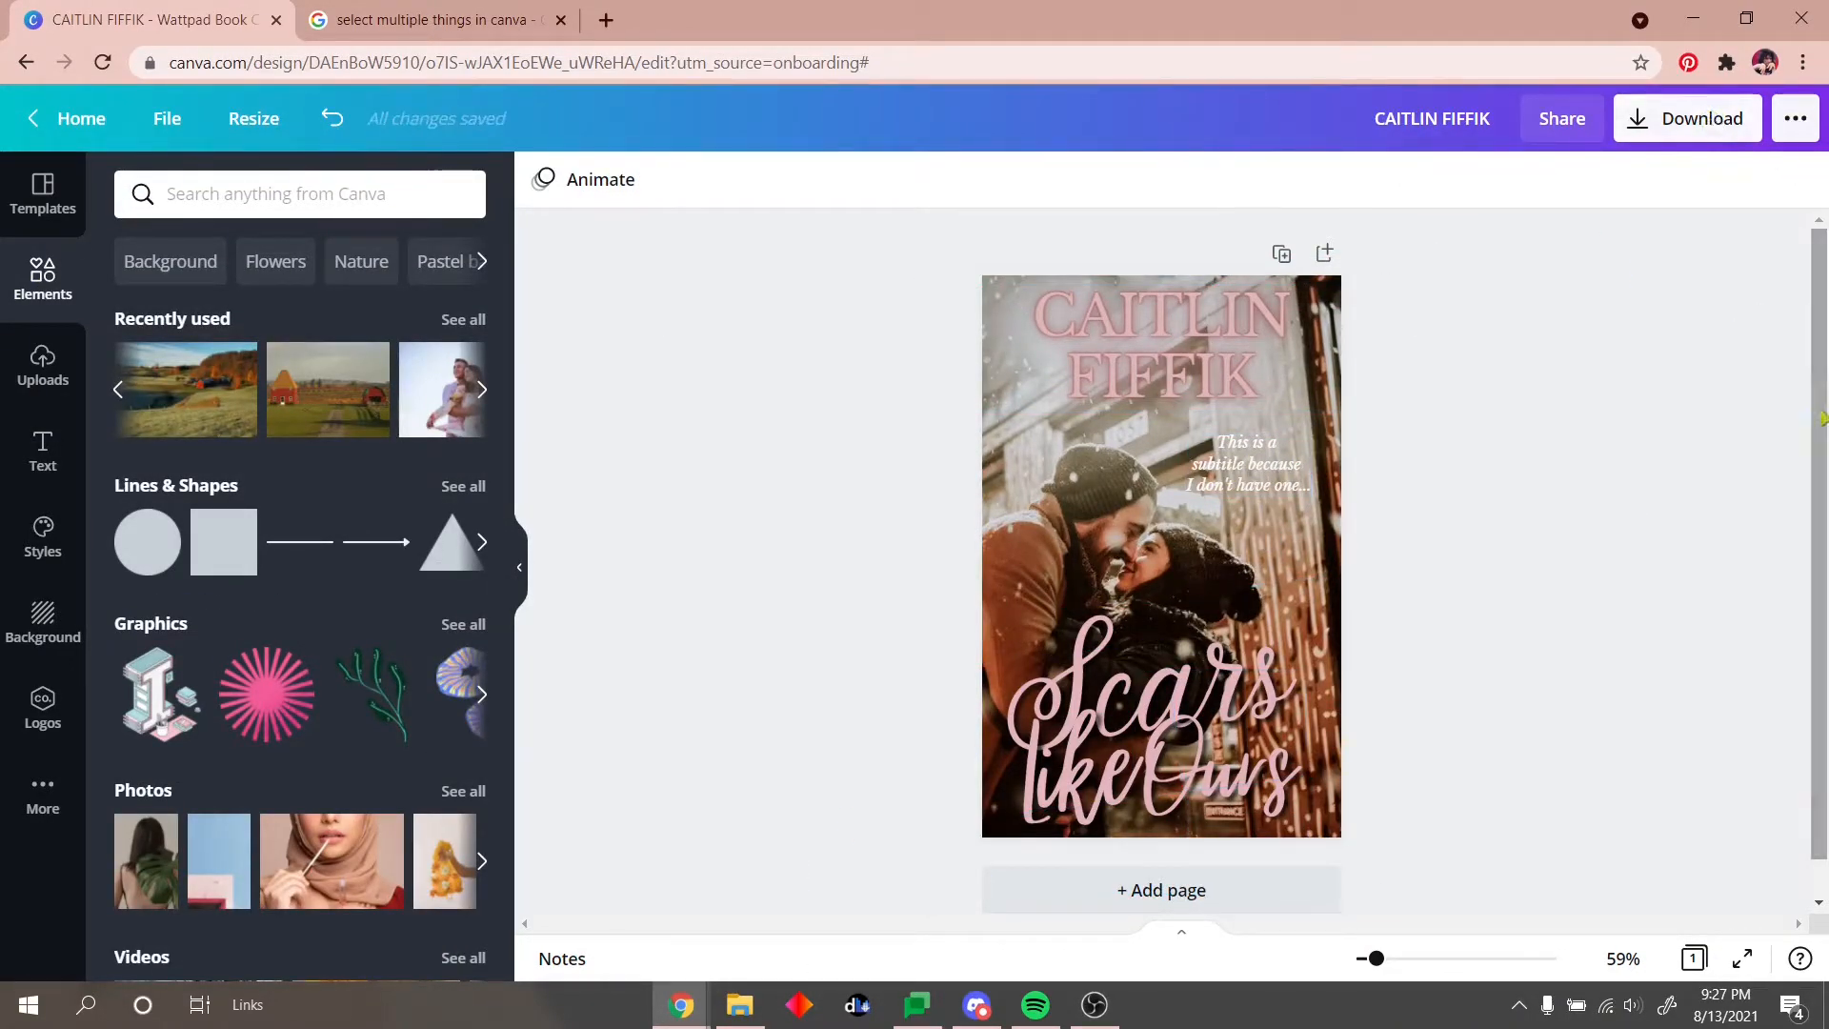
Step: Download the finished book cover and dismiss the download confirmation
{"action": "left_click", "coordinate": [1682, 125]}
{"action": "left_click", "coordinate": [1609, 285]}
{"action": "left_click", "coordinate": [1798, 283]}
{"action": "left_click", "coordinate": [1647, 577]}
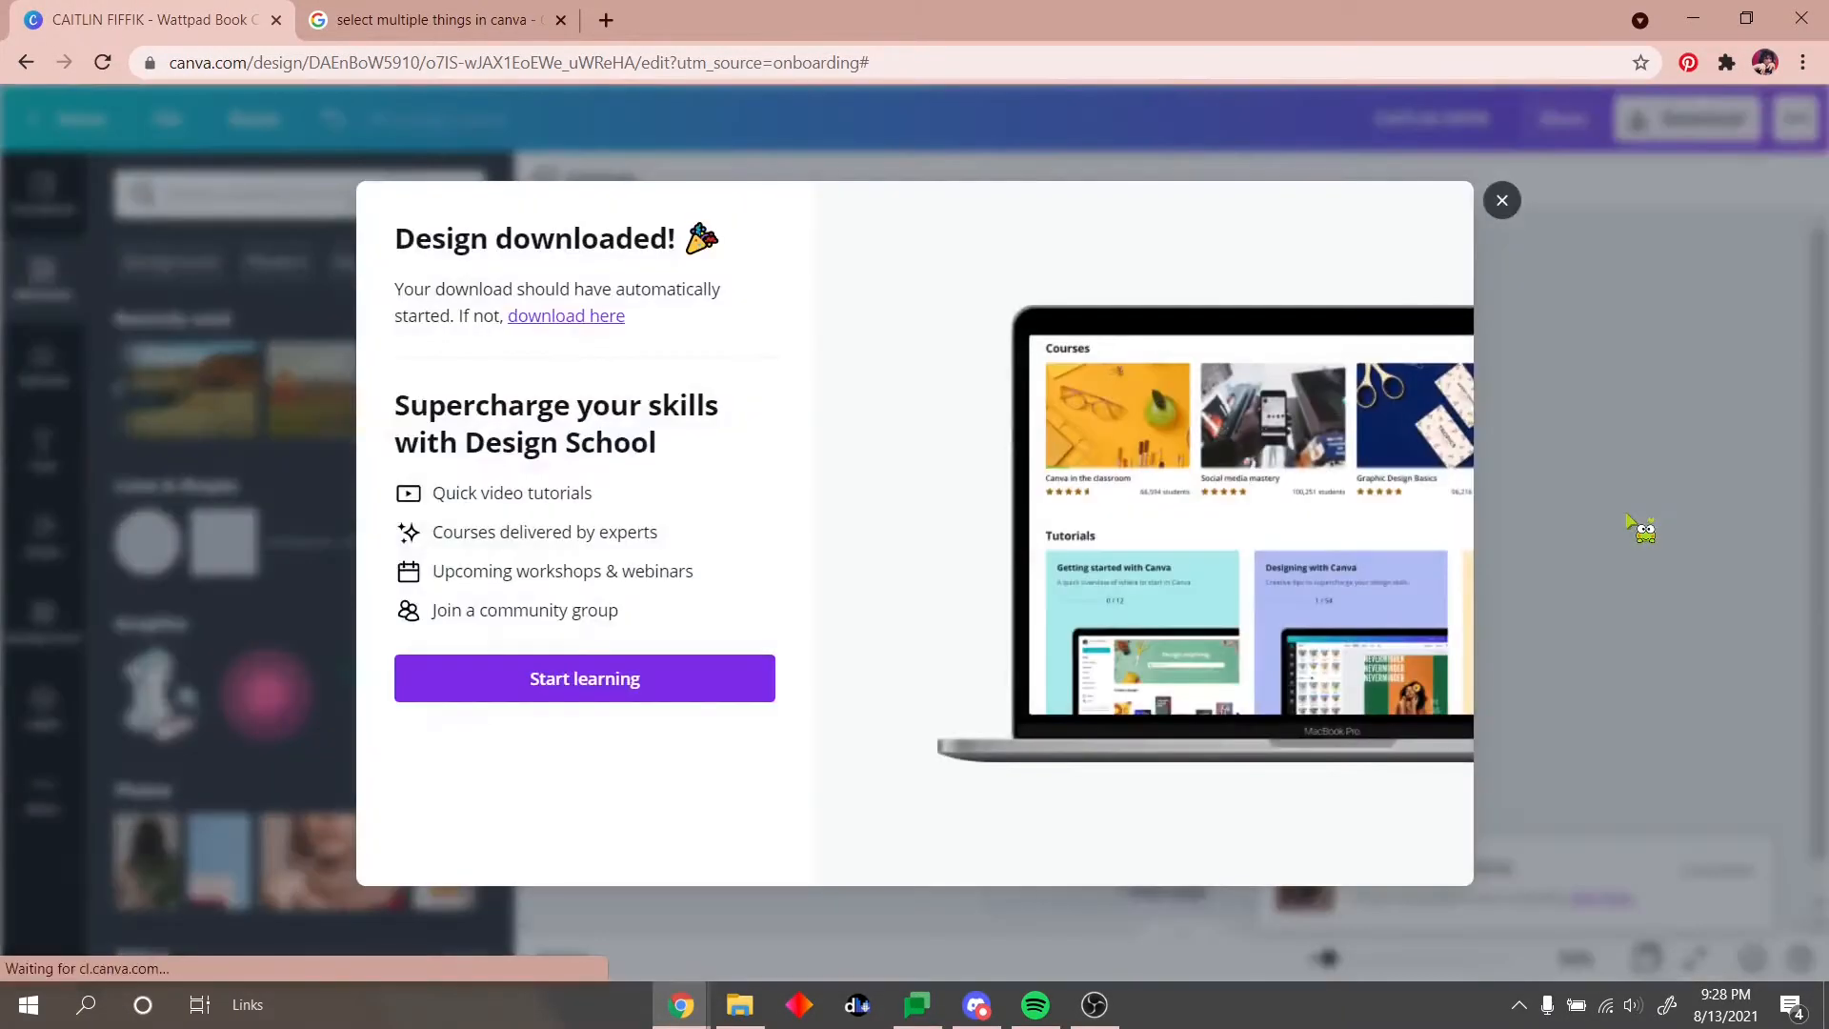
{"action": "left_click", "coordinate": [1500, 198]}
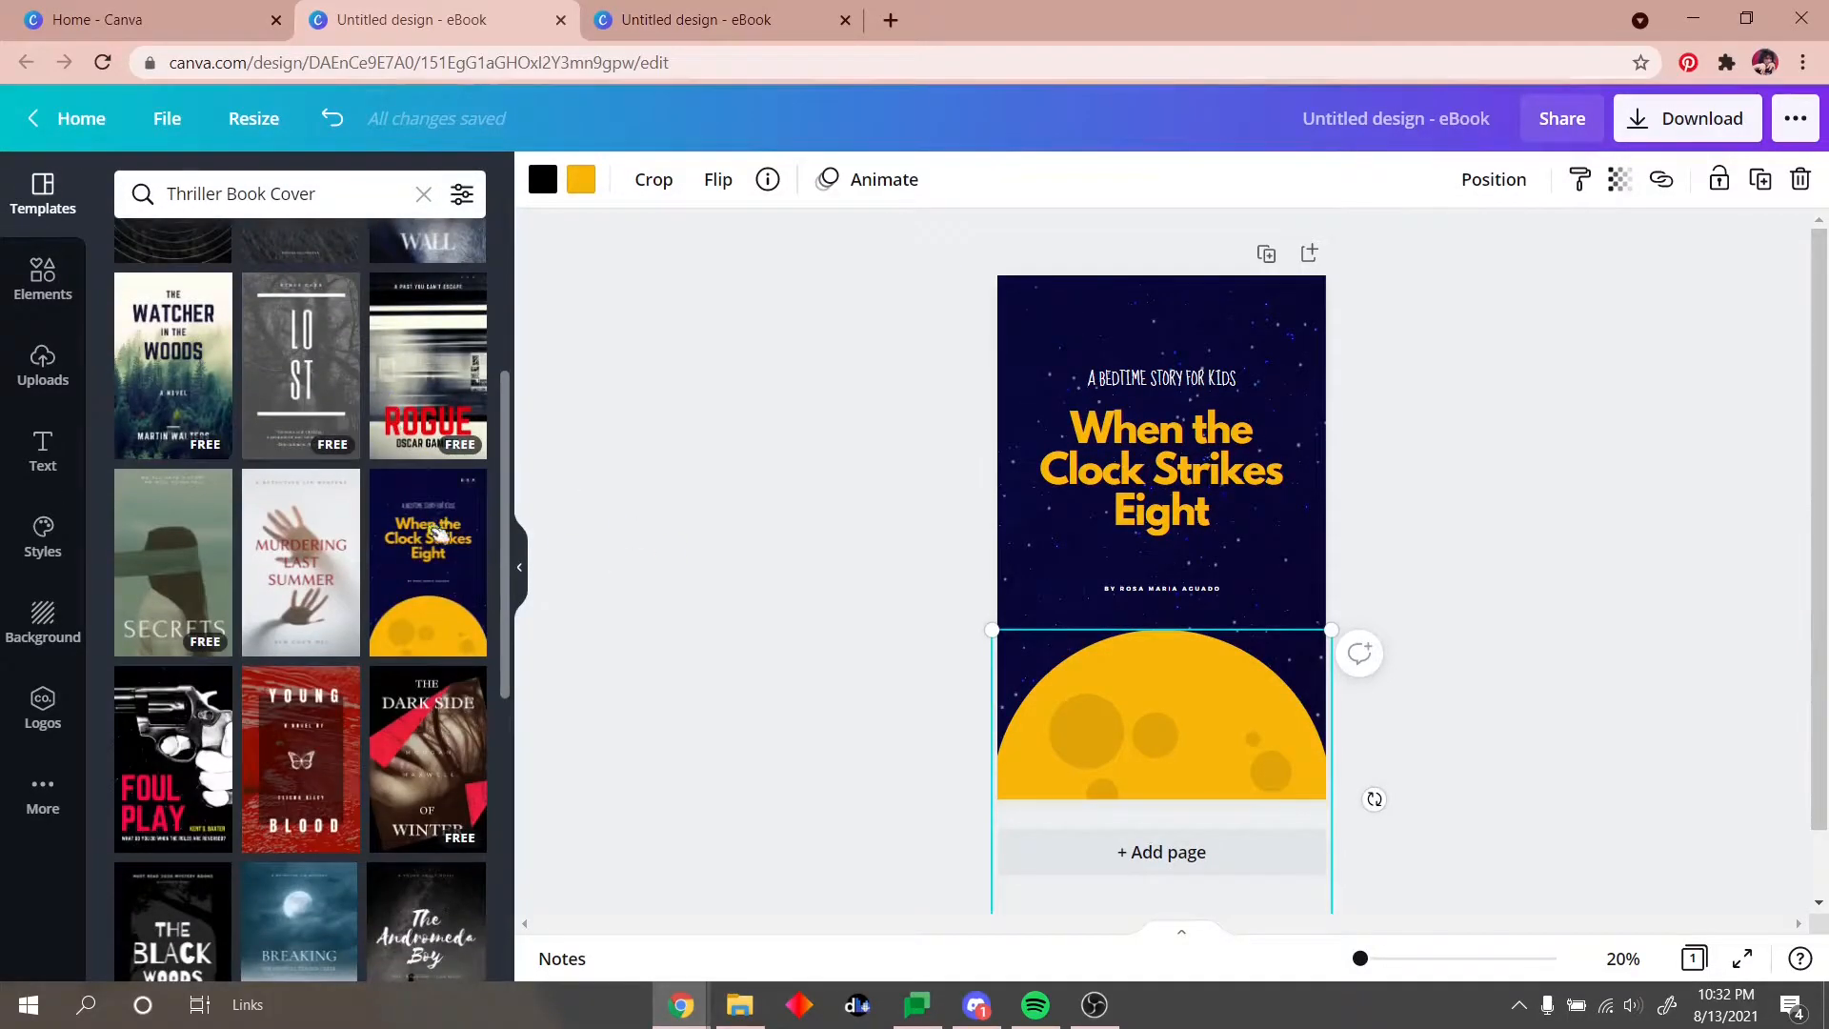
Step: Look through the Thriller Book Cover templates for the eBook design
{"action": "left_click", "coordinate": [347, 197]}
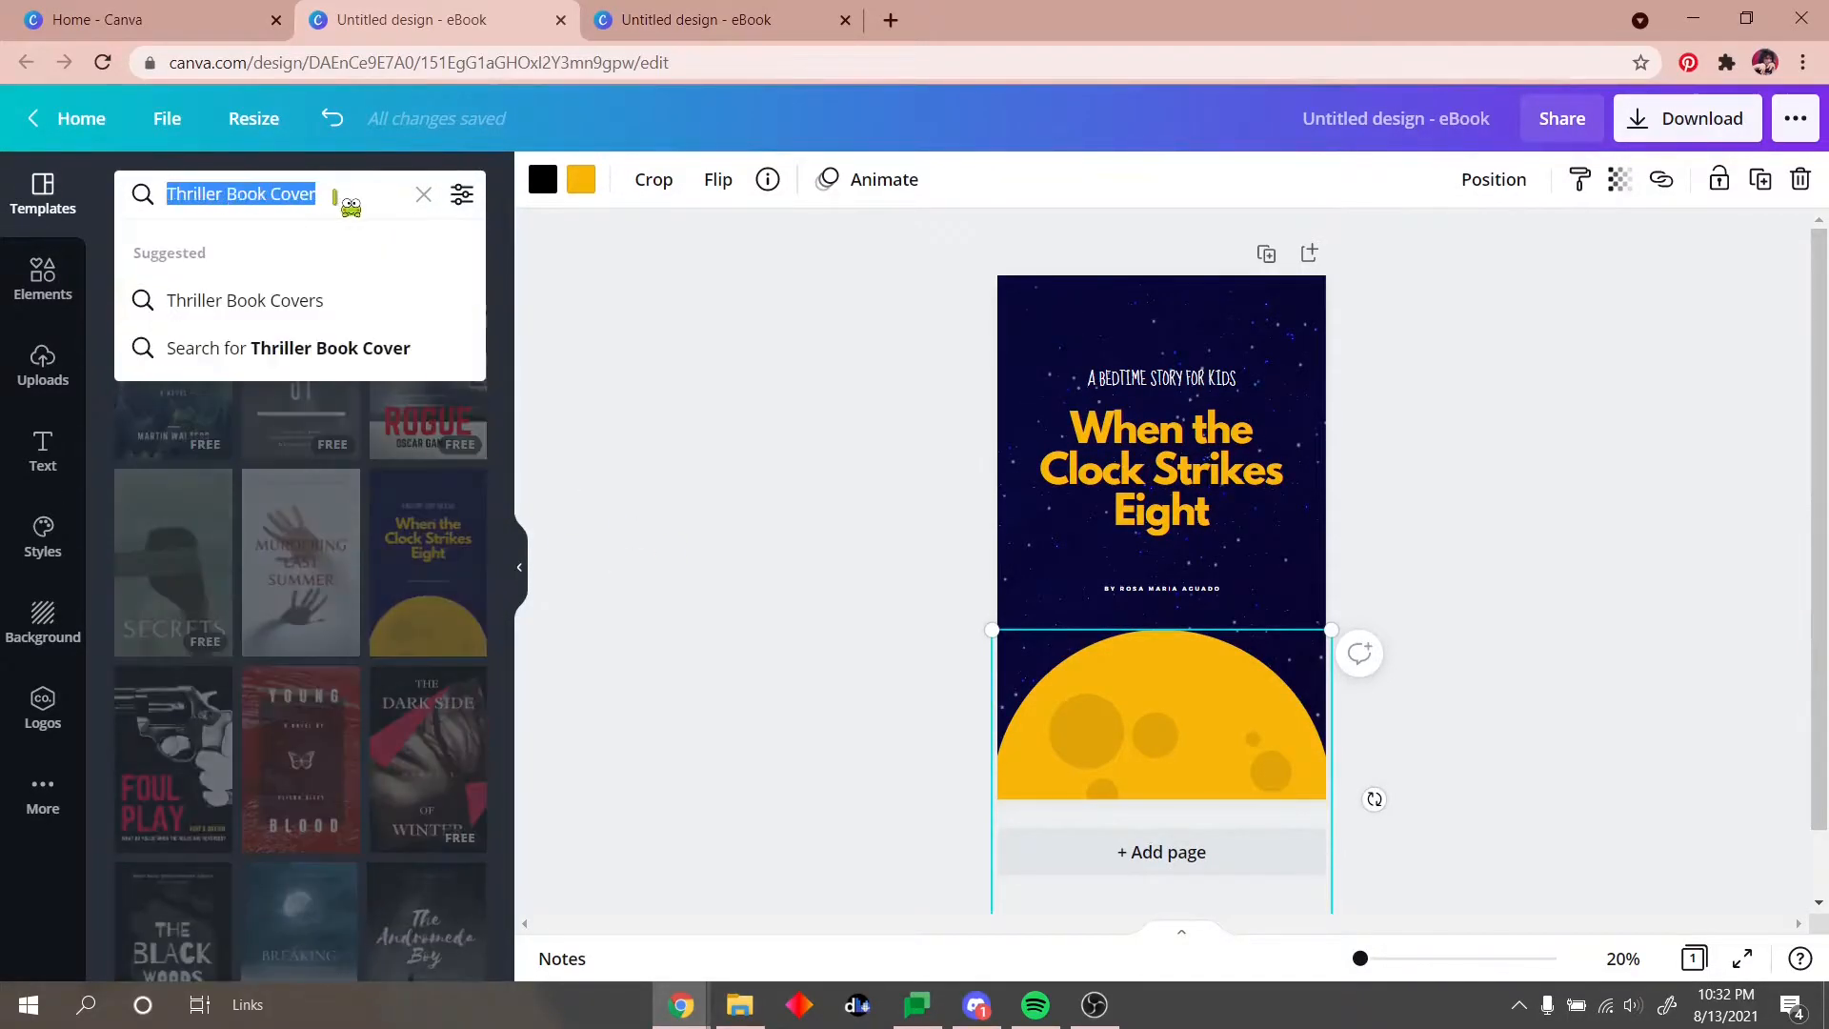
{"action": "scroll", "coordinate": [419, 610], "scroll_direction": "down", "scroll_amount": 4}
{"action": "scroll", "coordinate": [411, 636], "scroll_direction": "down", "scroll_amount": 1}
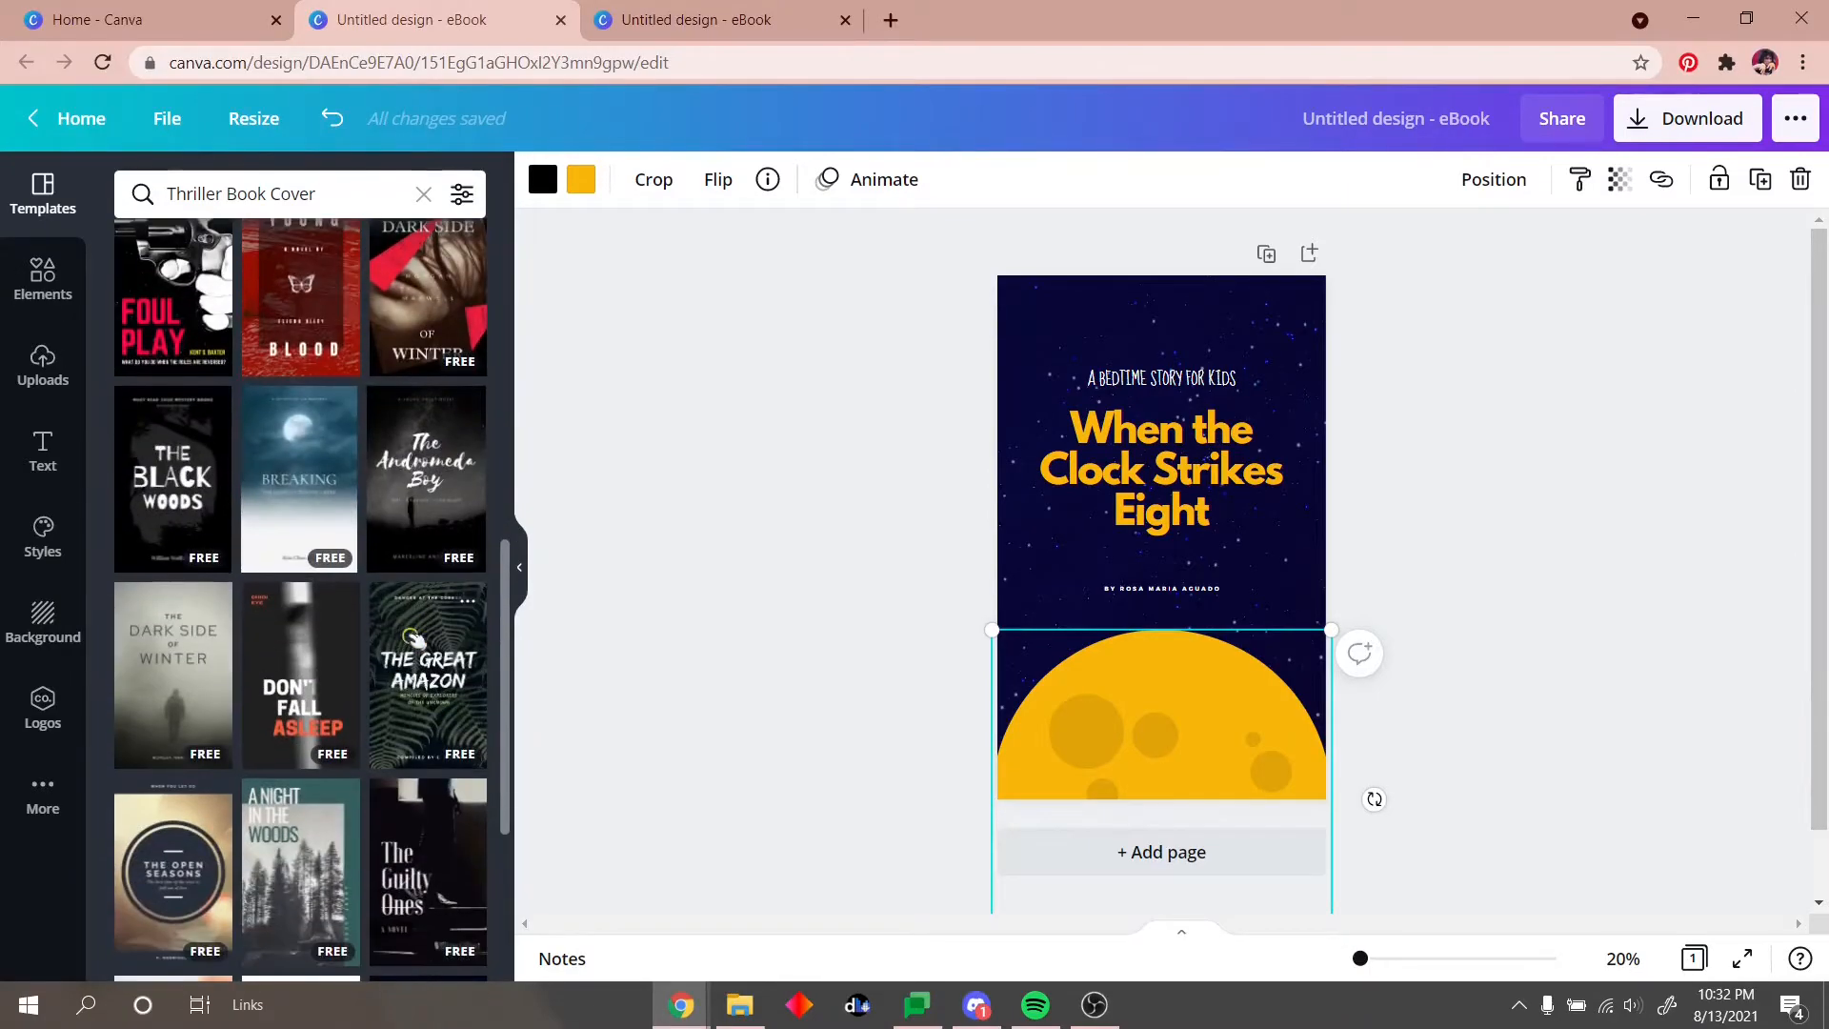
{"action": "scroll", "coordinate": [412, 636], "scroll_direction": "down", "scroll_amount": 3}
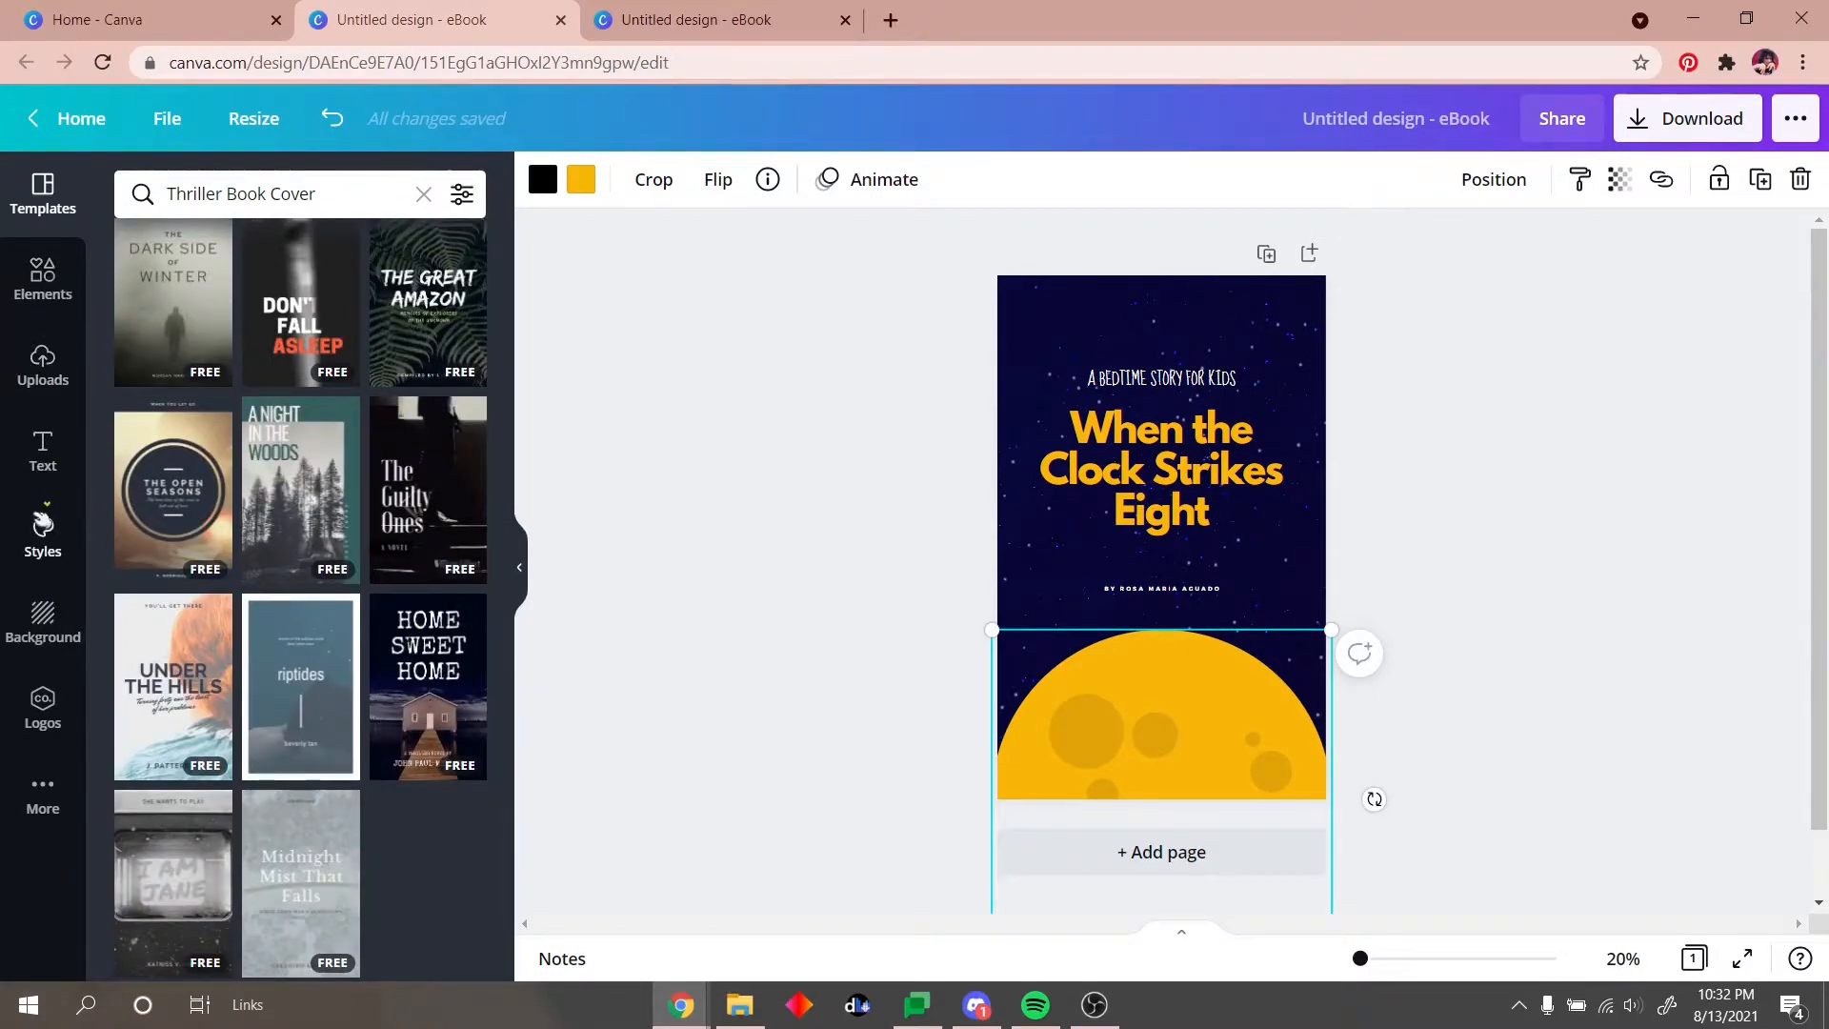
Step: Try placing the black-and-white skull from the SKULL elements over the moon, and undo the placement
{"action": "left_click", "coordinate": [43, 276]}
{"action": "scroll", "coordinate": [377, 601], "scroll_direction": "down", "scroll_amount": 10}
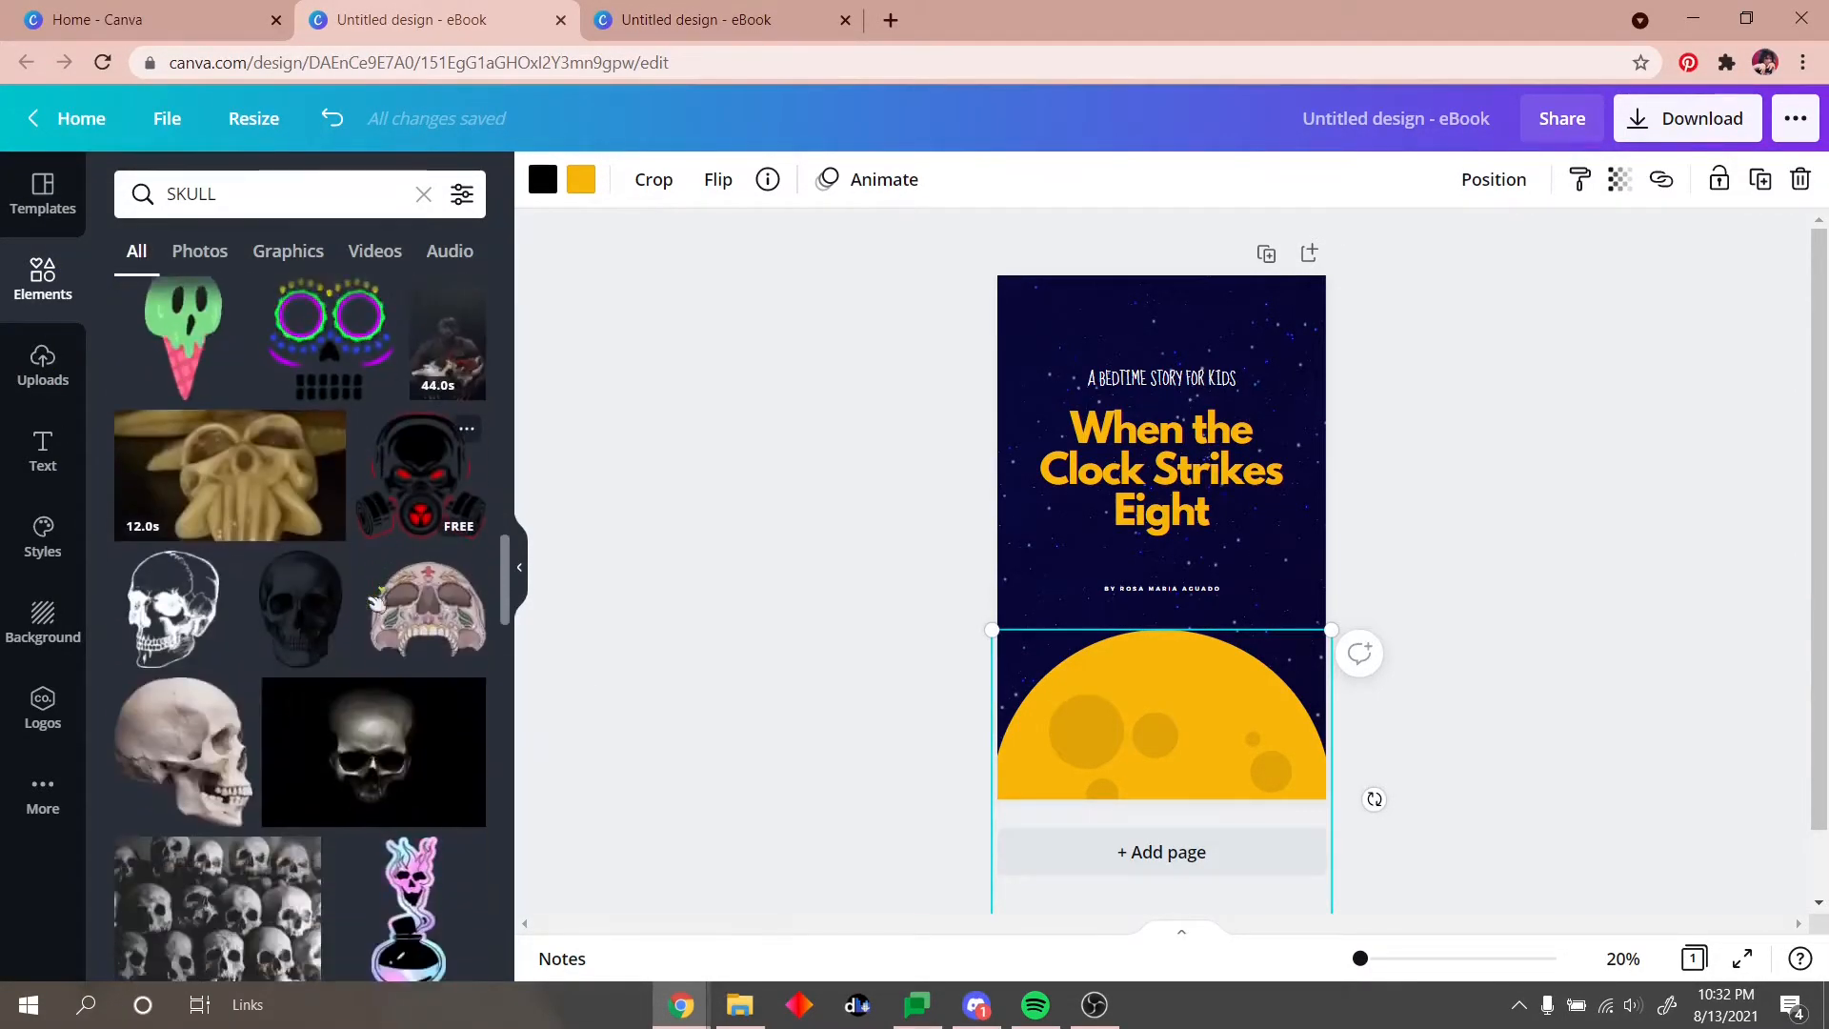
{"action": "scroll", "coordinate": [376, 600], "scroll_direction": "down", "scroll_amount": 8}
{"action": "left_click", "coordinate": [471, 533]}
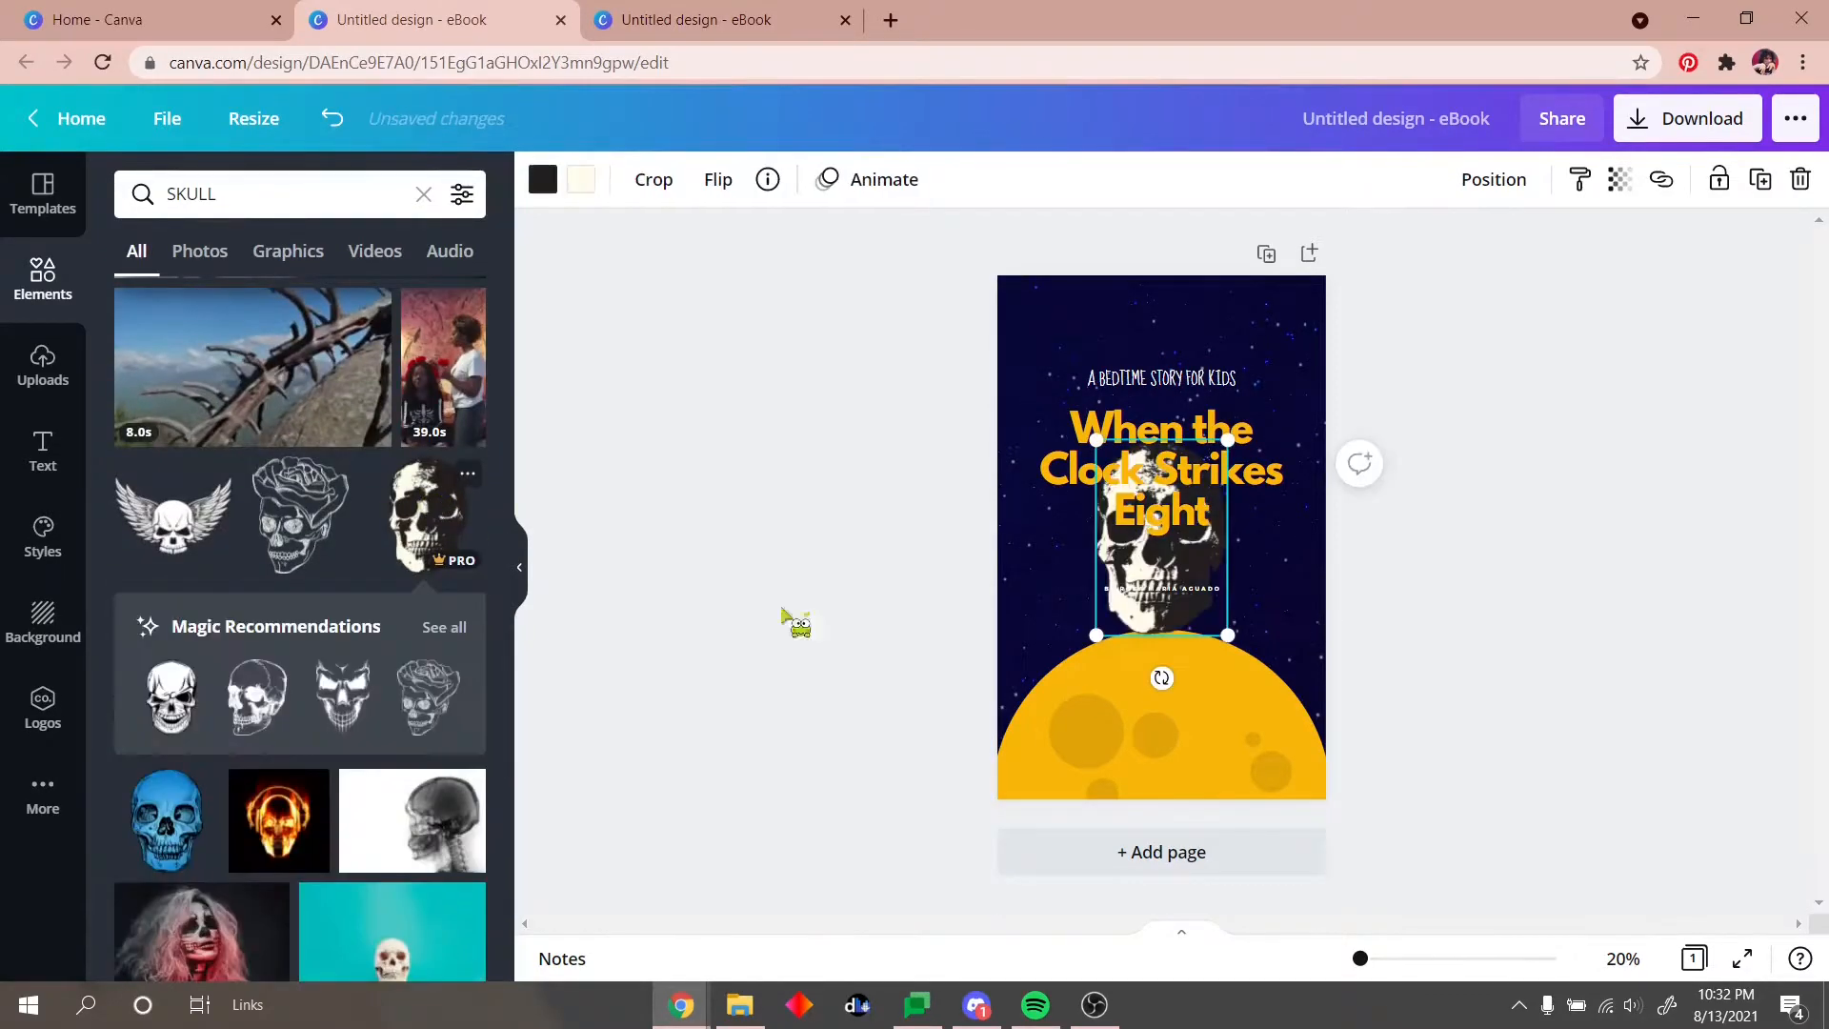
{"action": "left_click_drag", "start_coordinate": [1161, 551], "coordinate": [1161, 744]}
{"action": "key", "text": "ctrl+z"}
{"action": "key", "text": "ctrl+z"}
Step: Place the black-and-white skull in the lower part of the cover and delete the yellow moon
{"action": "left_click_drag", "start_coordinate": [427, 517], "coordinate": [1172, 731]}
{"action": "left_click", "coordinate": [1077, 763]}
{"action": "key", "text": "Delete"}
{"action": "left_click", "coordinate": [1136, 790]}
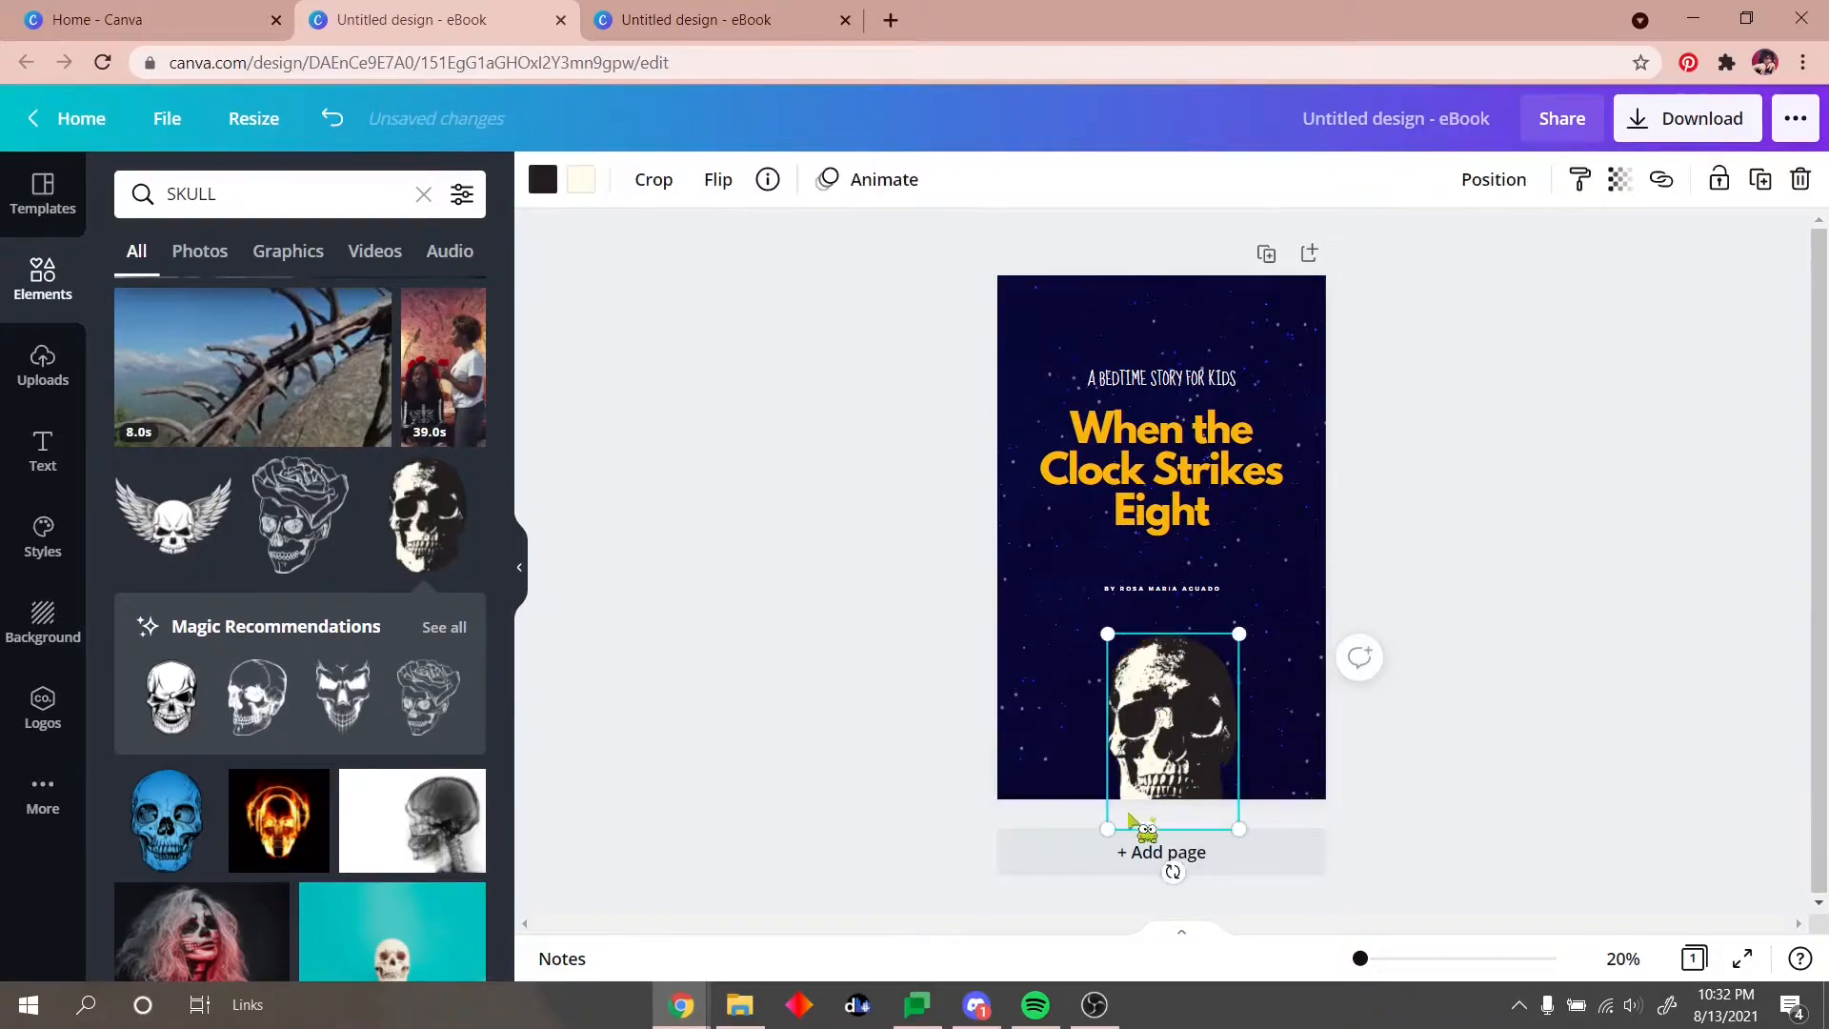
Step: Enlarge the skull so its cranium rises from the cover's lower edge, and place a copy with its jaw at the upper edge
{"action": "left_click_drag", "start_coordinate": [1107, 828], "coordinate": [962, 910]}
{"action": "left_click_drag", "start_coordinate": [1110, 752], "coordinate": [1161, 696]}
{"action": "left_click_drag", "start_coordinate": [1029, 575], "coordinate": [1033, 577]}
{"action": "left_click_drag", "start_coordinate": [1181, 699], "coordinate": [1183, 752]}
{"action": "left_click_drag", "start_coordinate": [1076, 277], "coordinate": [1078, 281]}
{"action": "left_click_drag", "start_coordinate": [1169, 731], "coordinate": [1169, 734]}
Step: Delete the line "A bedtime story for kids" and move the author line and the title lower between the skulls
{"action": "left_click", "coordinate": [1205, 378]}
{"action": "key", "text": "Delete"}
{"action": "left_click_drag", "start_coordinate": [1204, 590], "coordinate": [1204, 622]}
{"action": "left_click_drag", "start_coordinate": [1206, 461], "coordinate": [1204, 503]}
Step: Search the backgrounds for "horror" and "black", and apply the black marble texture to the cover
{"action": "left_click", "coordinate": [24, 624]}
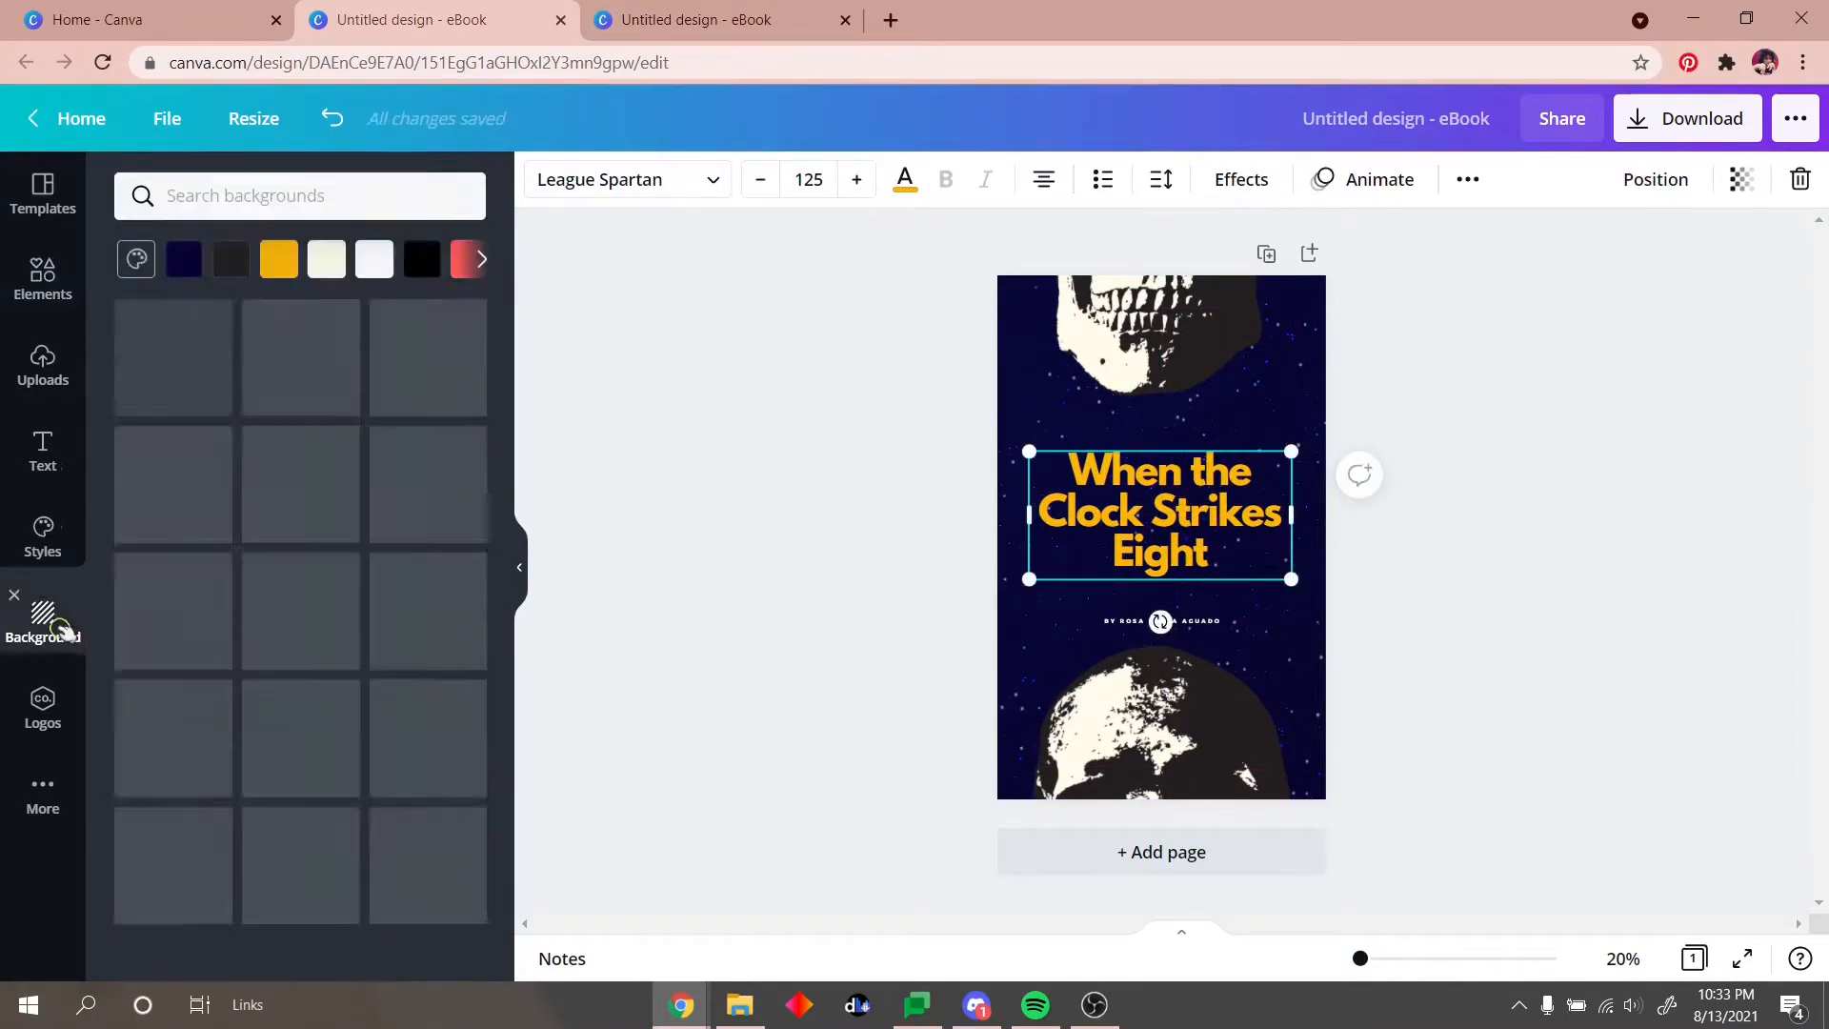
{"action": "scroll", "coordinate": [286, 572], "scroll_direction": "down", "scroll_amount": 8}
{"action": "left_click", "coordinate": [297, 193]}
{"action": "type", "text": "horror"}
{"action": "key", "text": "Return"}
{"action": "double_click", "coordinate": [167, 196]}
{"action": "type", "text": "black"}
{"action": "key", "text": "Return"}
{"action": "scroll", "coordinate": [376, 386], "scroll_direction": "down", "scroll_amount": 5}
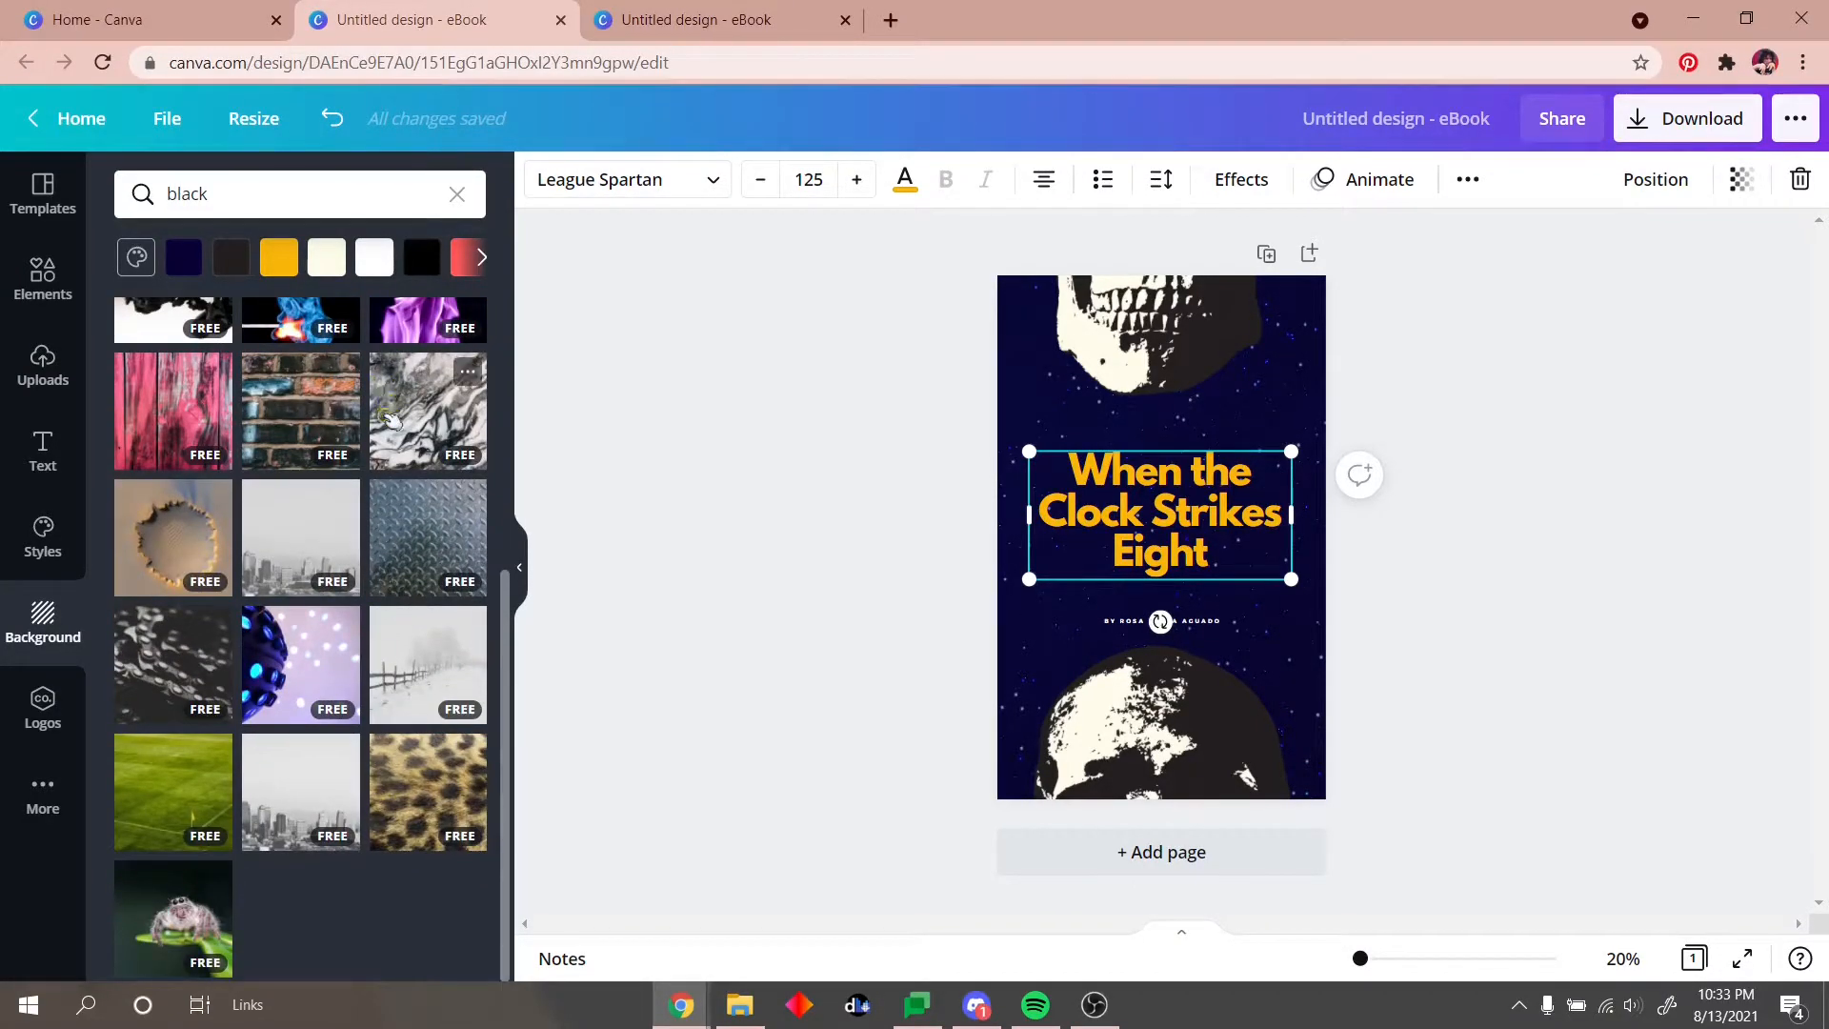
{"action": "scroll", "coordinate": [389, 419], "scroll_direction": "up", "scroll_amount": 5}
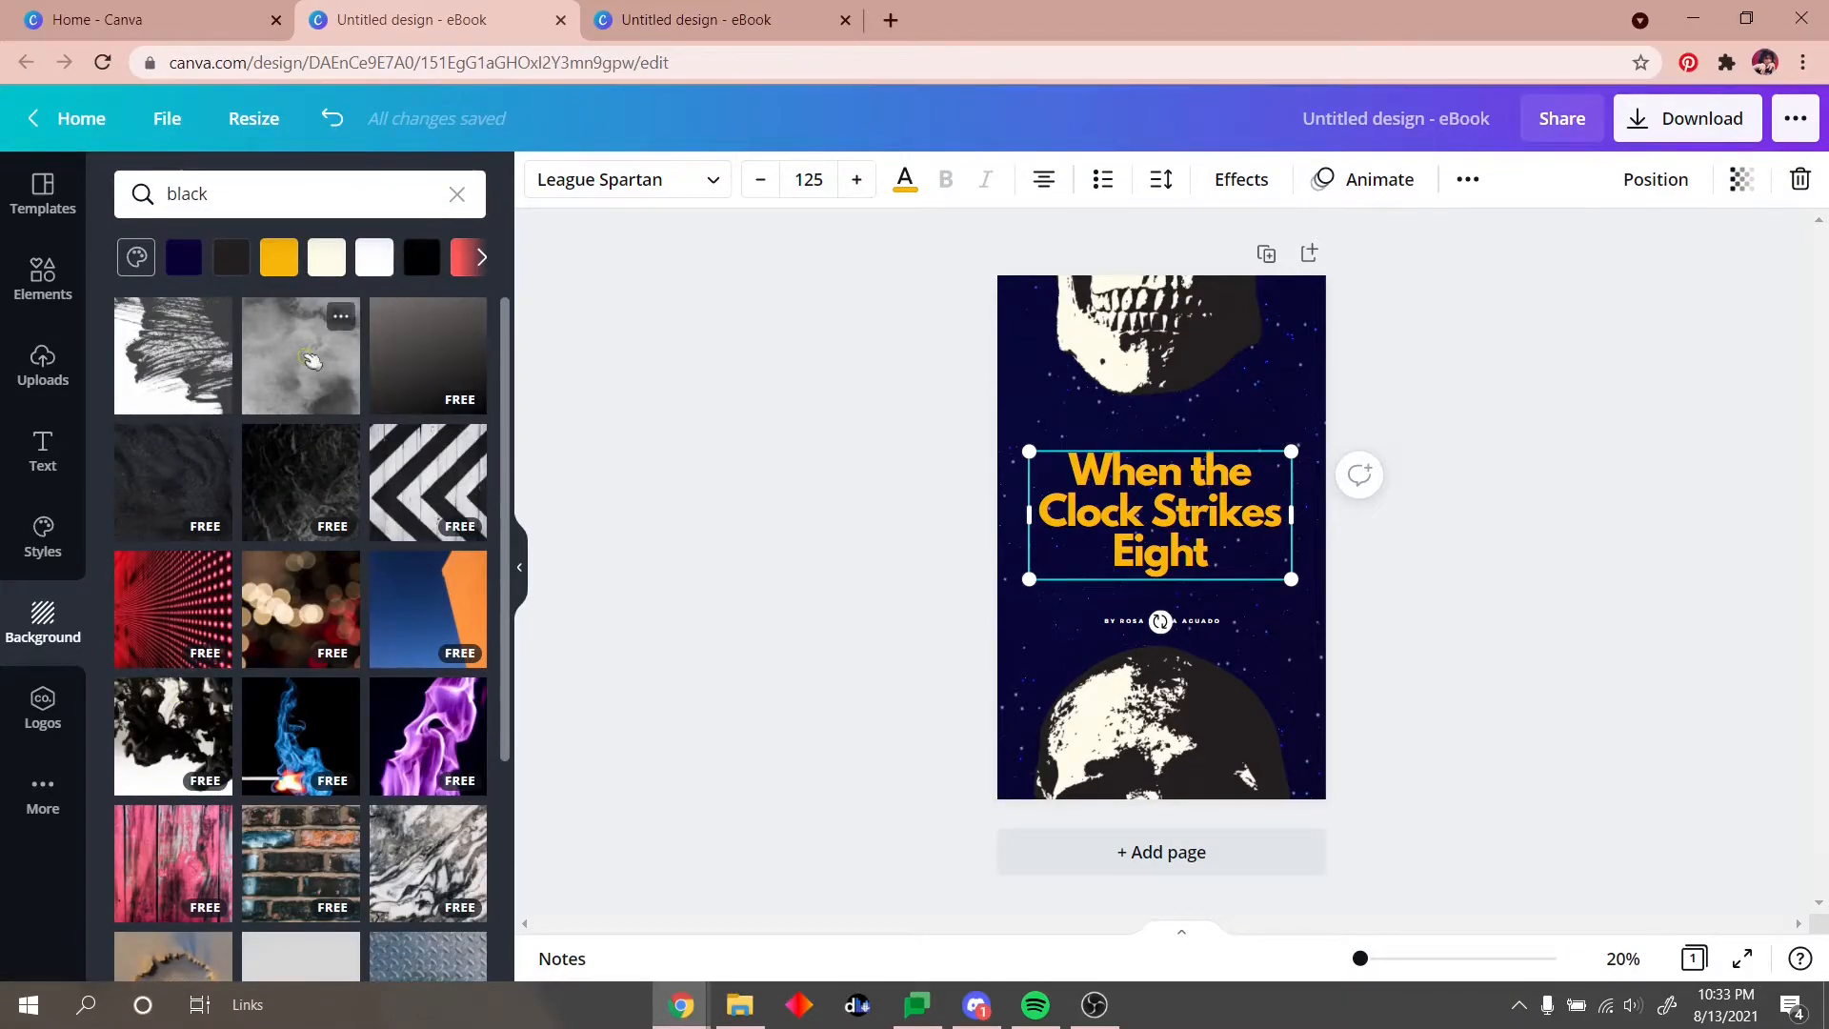
{"action": "left_click", "coordinate": [300, 490]}
Step: Replace the title text with "DEATH WISH" and color it with the dark near-black document color
{"action": "left_click", "coordinate": [1154, 505]}
{"action": "left_click", "coordinate": [1154, 504]}
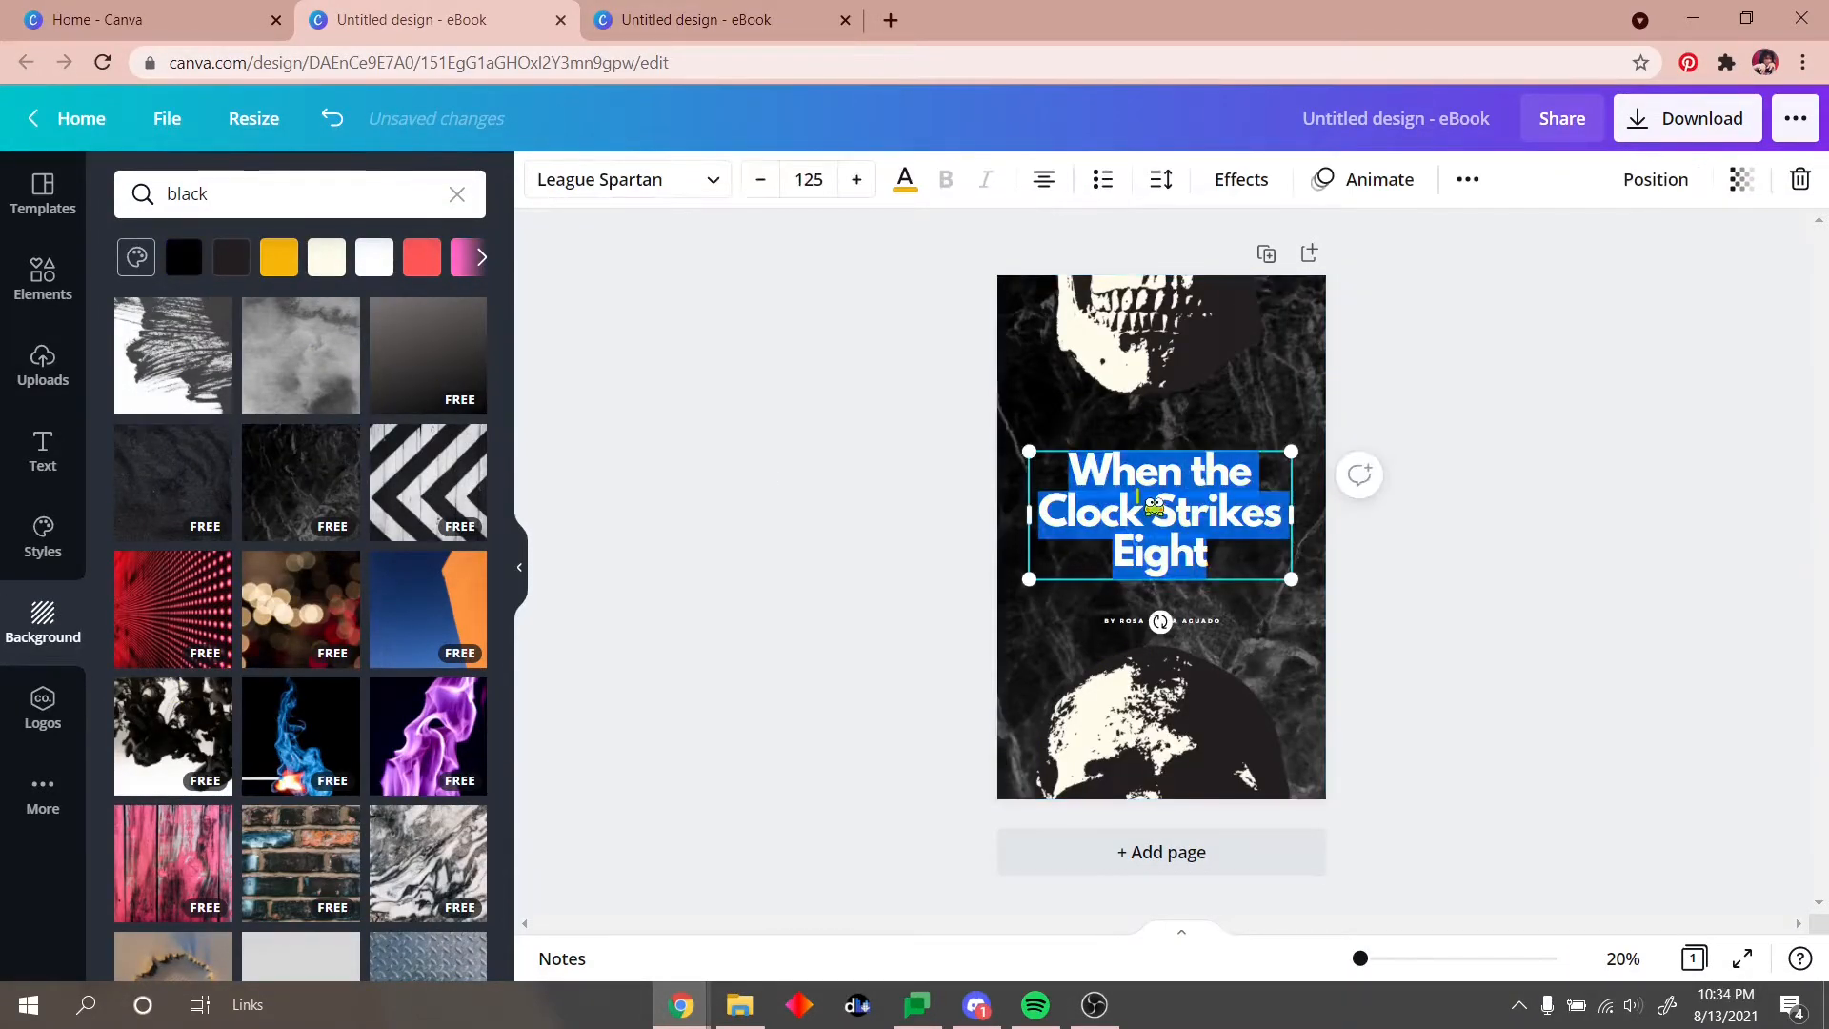
{"action": "key", "text": "BackSpace"}
{"action": "type", "text": "DEATH"}
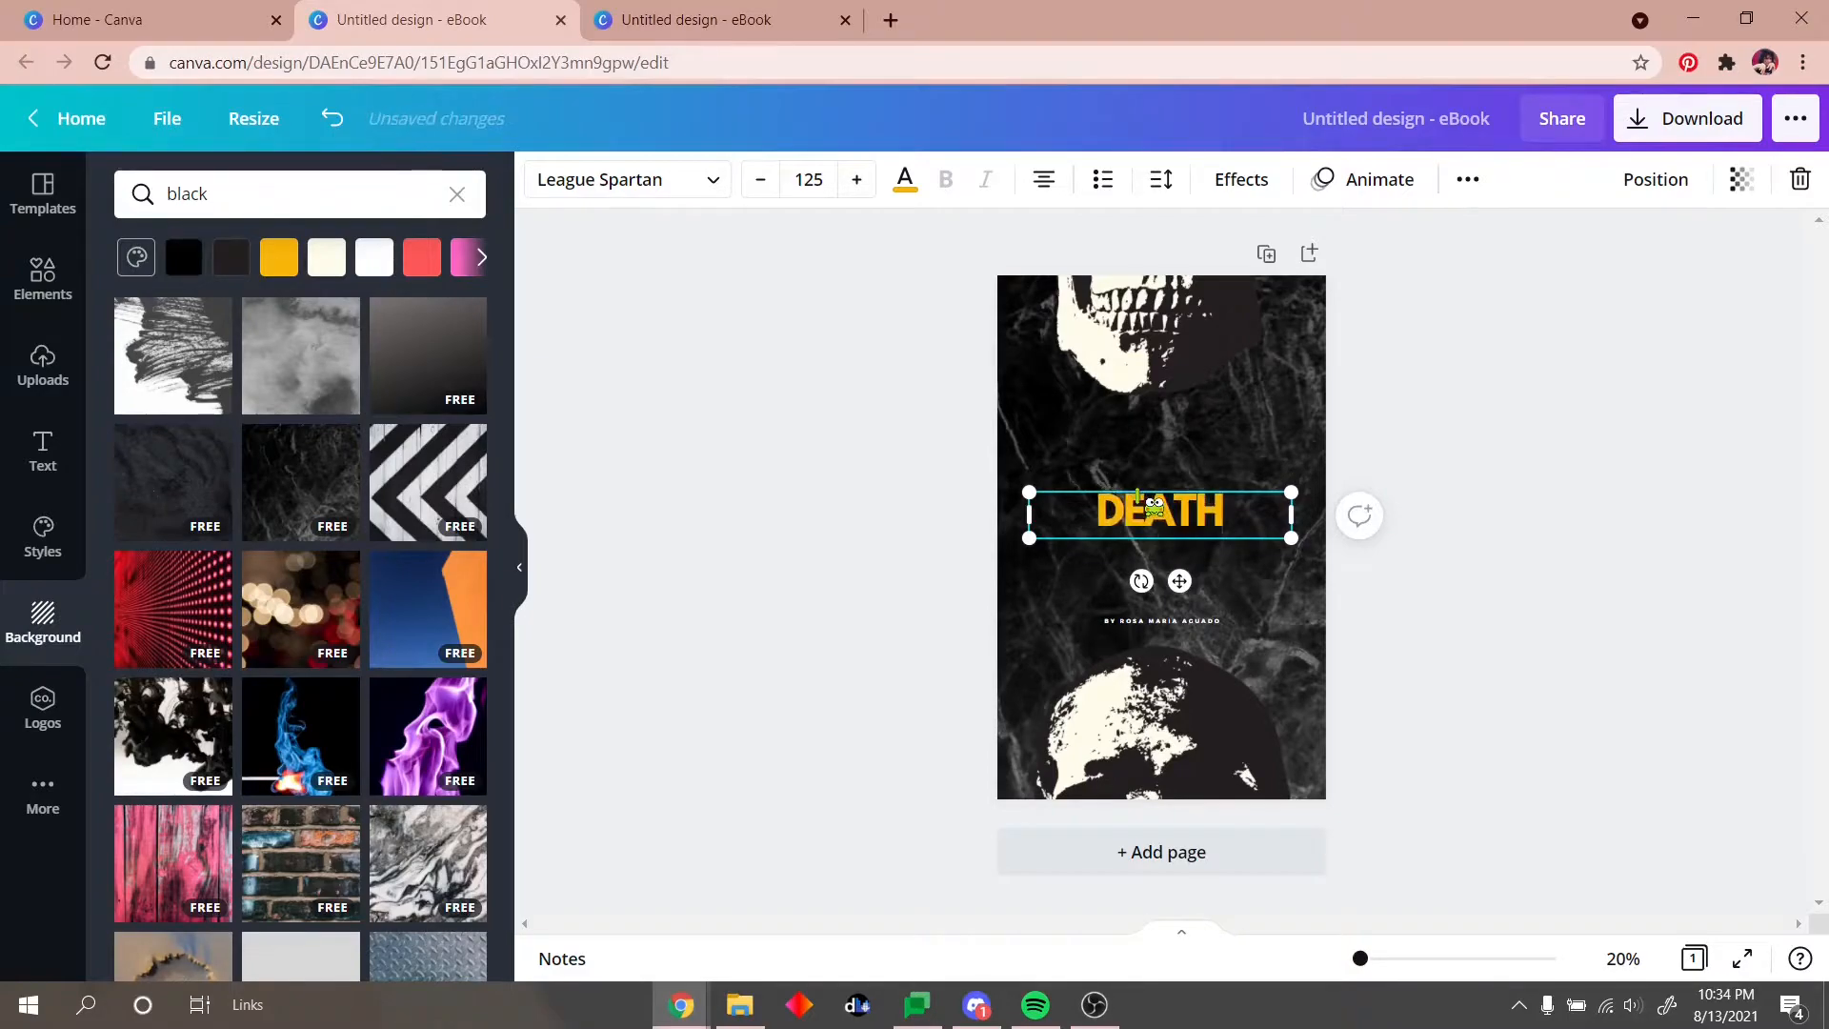
{"action": "type", "text": " WS"}
{"action": "left_click", "coordinate": [905, 179]}
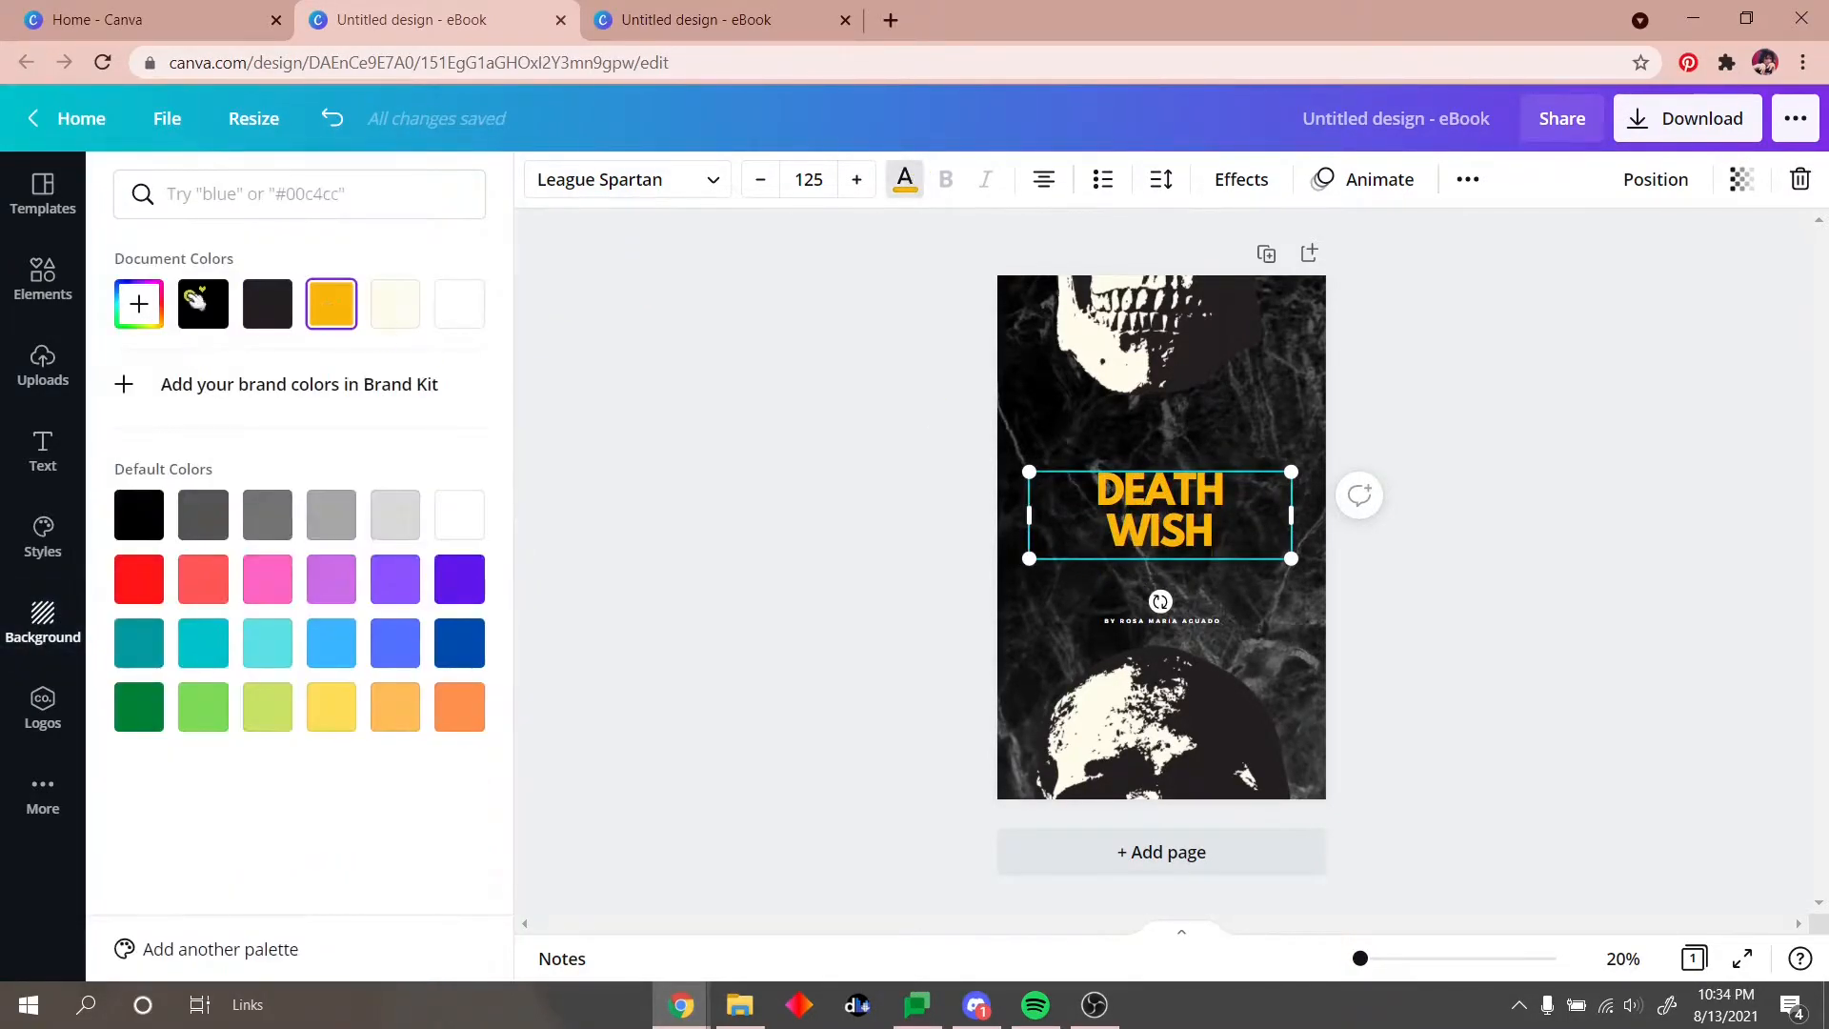
{"action": "left_click", "coordinate": [257, 306]}
Step: Try several text effects on the title and apply Glitch in its cyan-and-red variant
{"action": "left_click", "coordinate": [1241, 179]}
{"action": "left_click", "coordinate": [170, 486]}
{"action": "left_click", "coordinate": [409, 485]}
{"action": "left_click", "coordinate": [288, 784]}
{"action": "left_click", "coordinate": [167, 588]}
{"action": "scroll", "coordinate": [381, 686], "scroll_direction": "down", "scroll_amount": 1}
{"action": "left_click", "coordinate": [446, 728]}
Step: Enlarge the title to size 250 and position it between the two skulls
{"action": "left_click_drag", "start_coordinate": [1026, 466], "coordinate": [898, 421]}
{"action": "left_click_drag", "start_coordinate": [1291, 559], "coordinate": [1417, 630]}
{"action": "left_click_drag", "start_coordinate": [1186, 493], "coordinate": [1184, 484]}
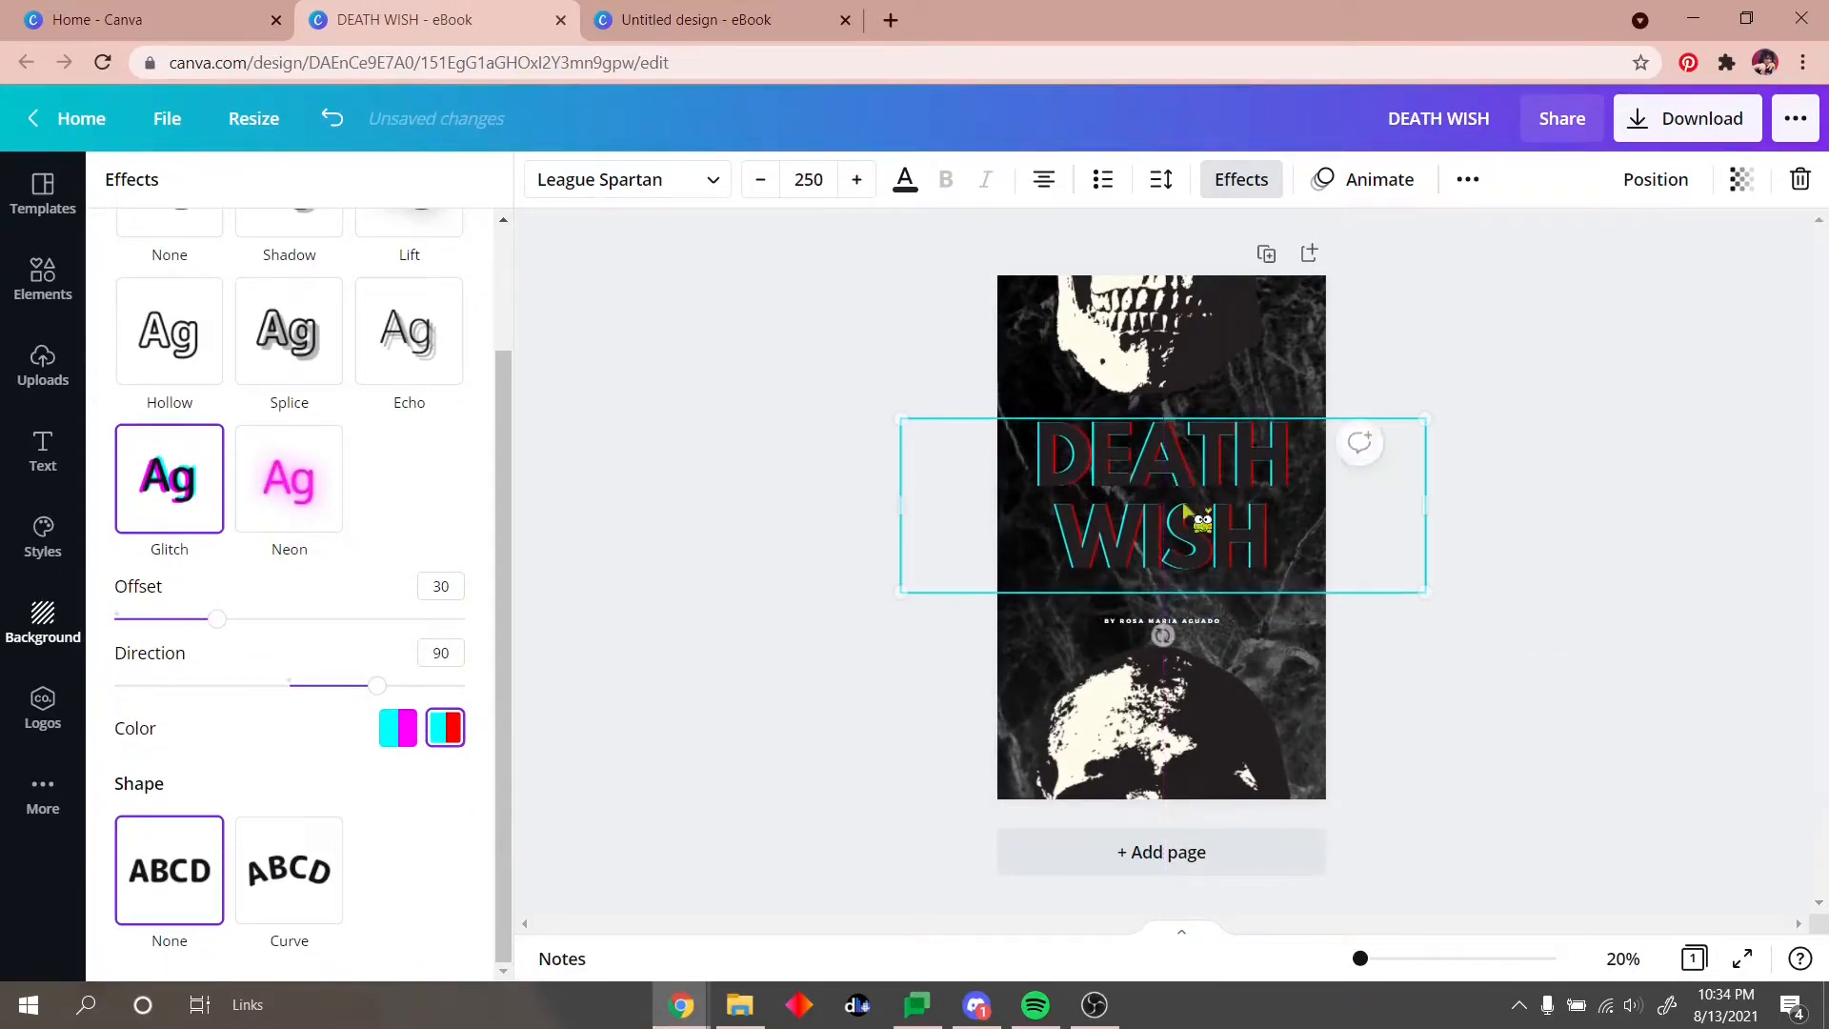
Step: Replace the name in the author line with the new author's full name, and nudge the title and upper skull
{"action": "left_click", "coordinate": [1193, 620]}
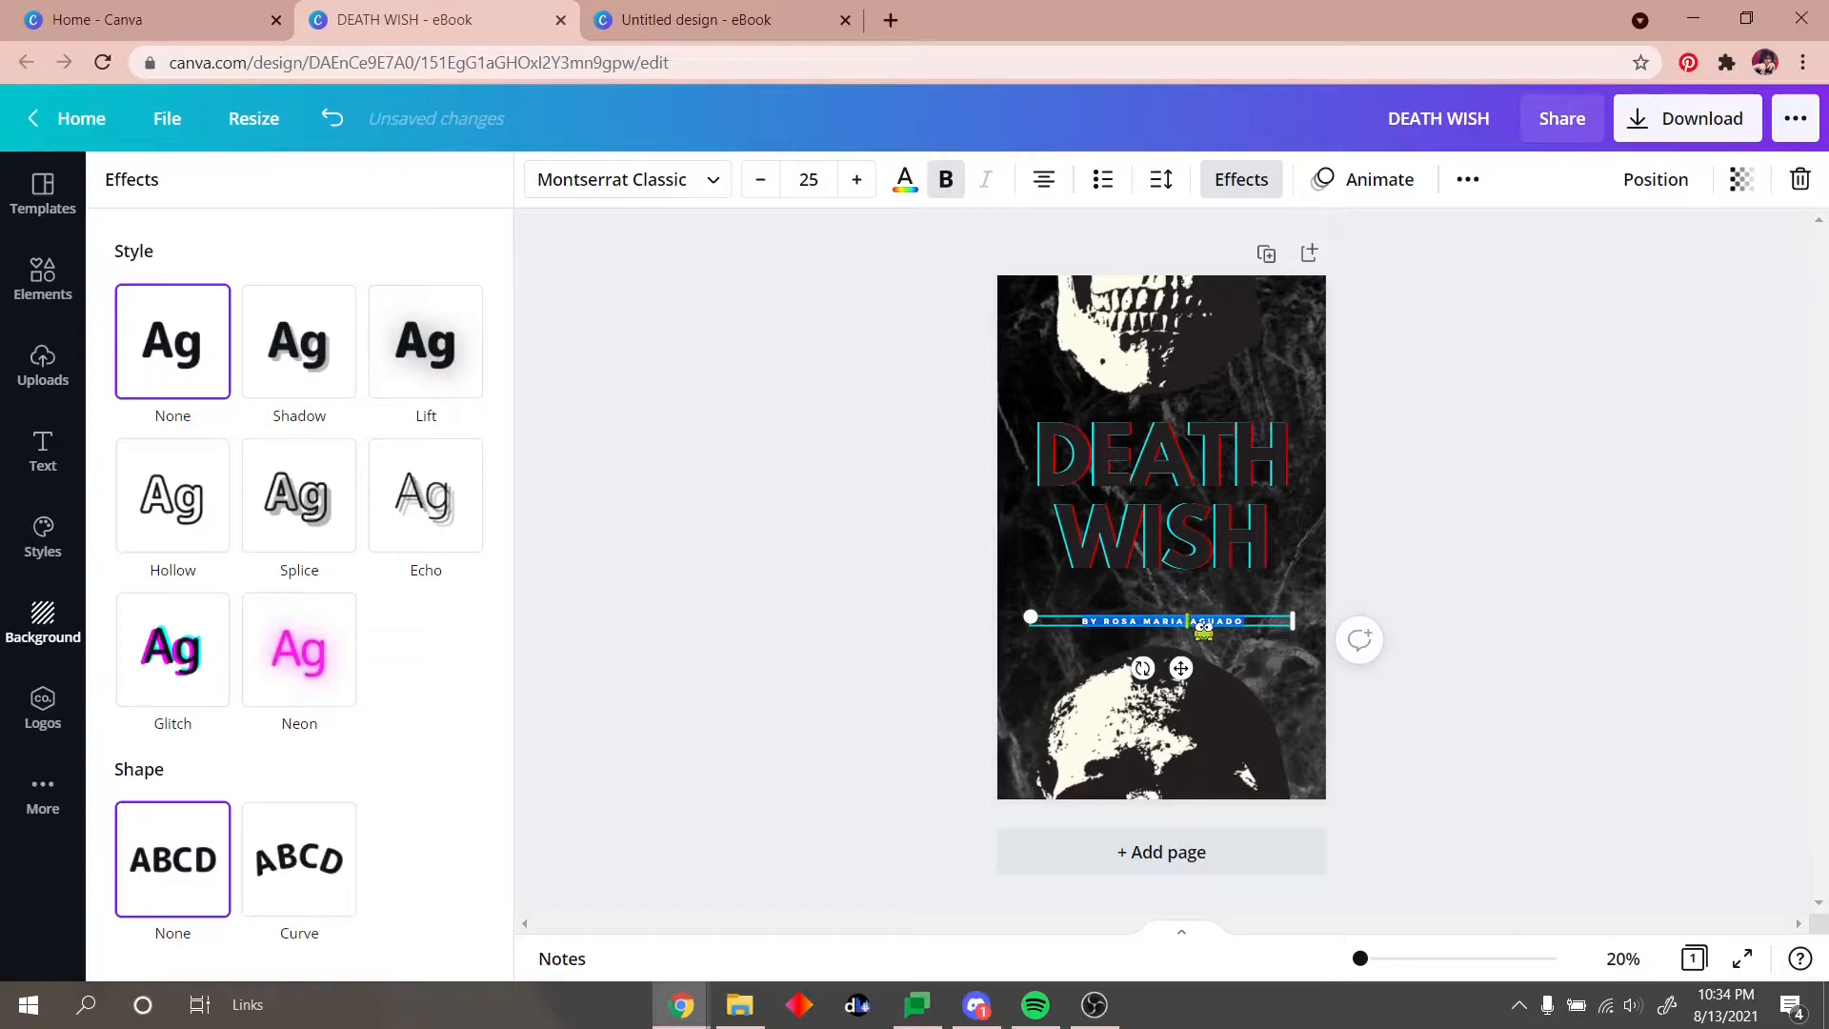
{"action": "left_click", "coordinate": [1191, 571]}
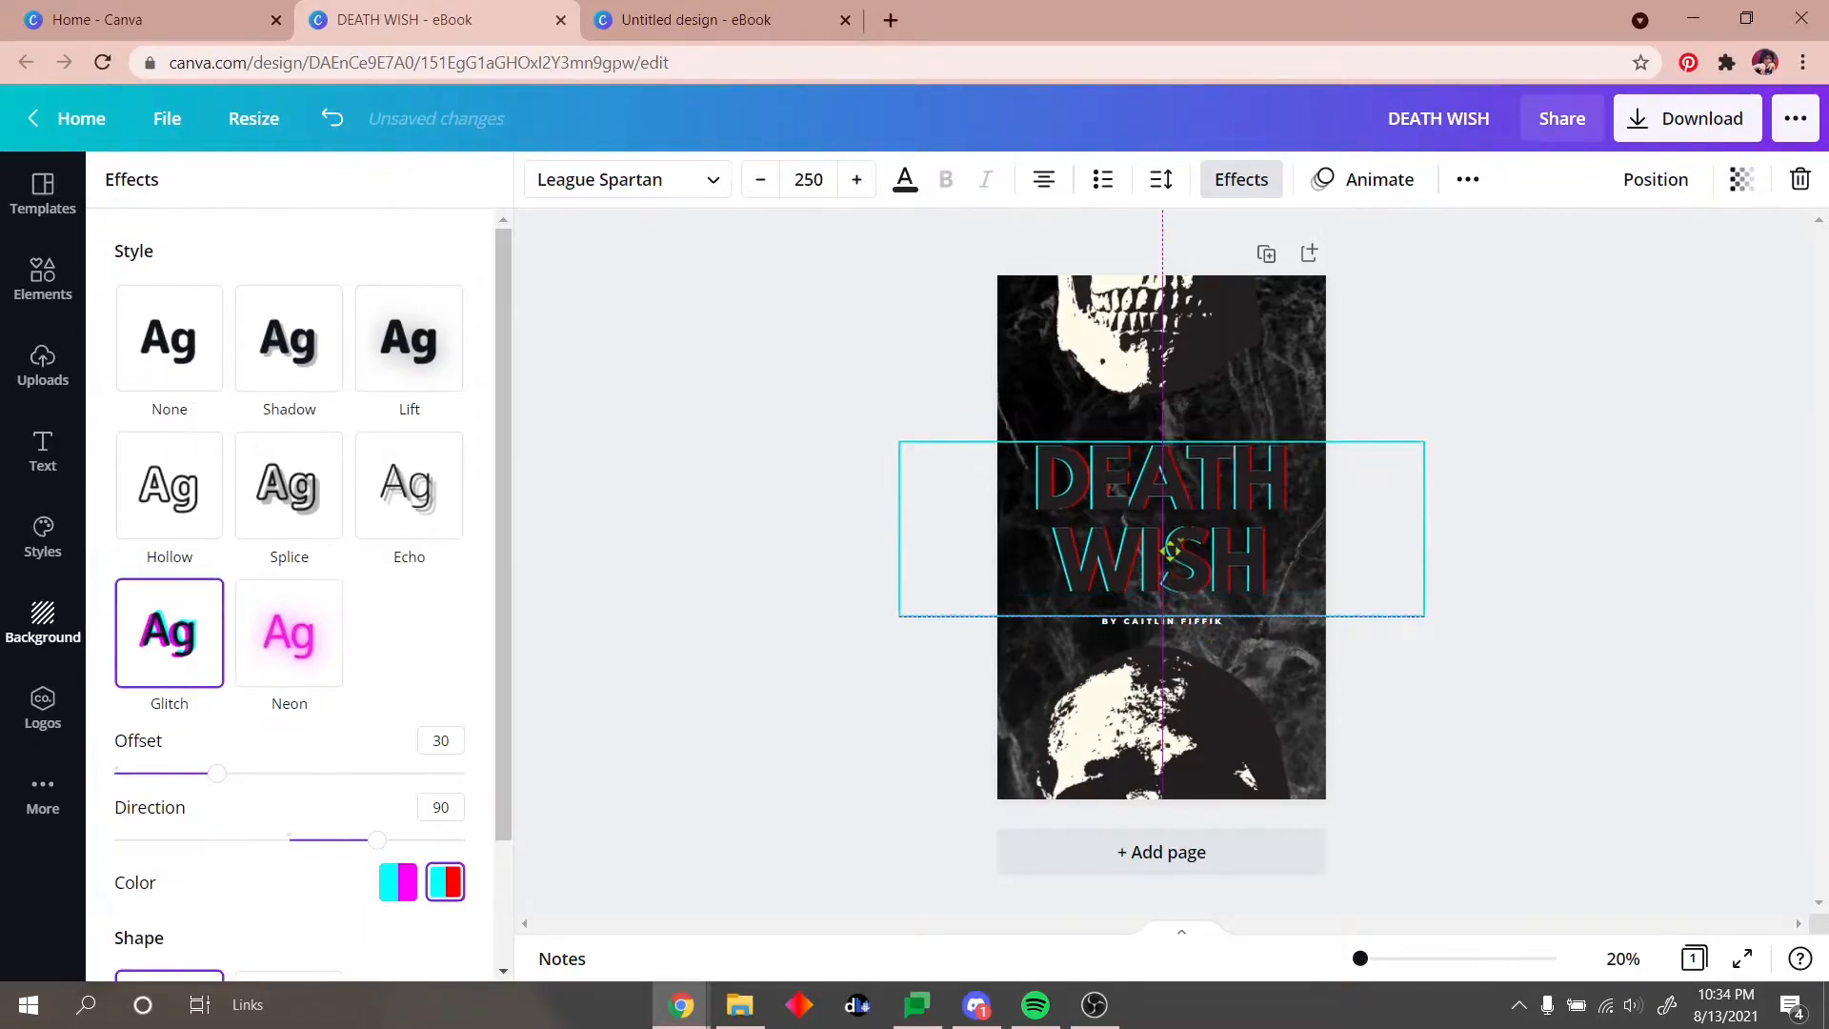
{"action": "left_click", "coordinate": [1191, 381]}
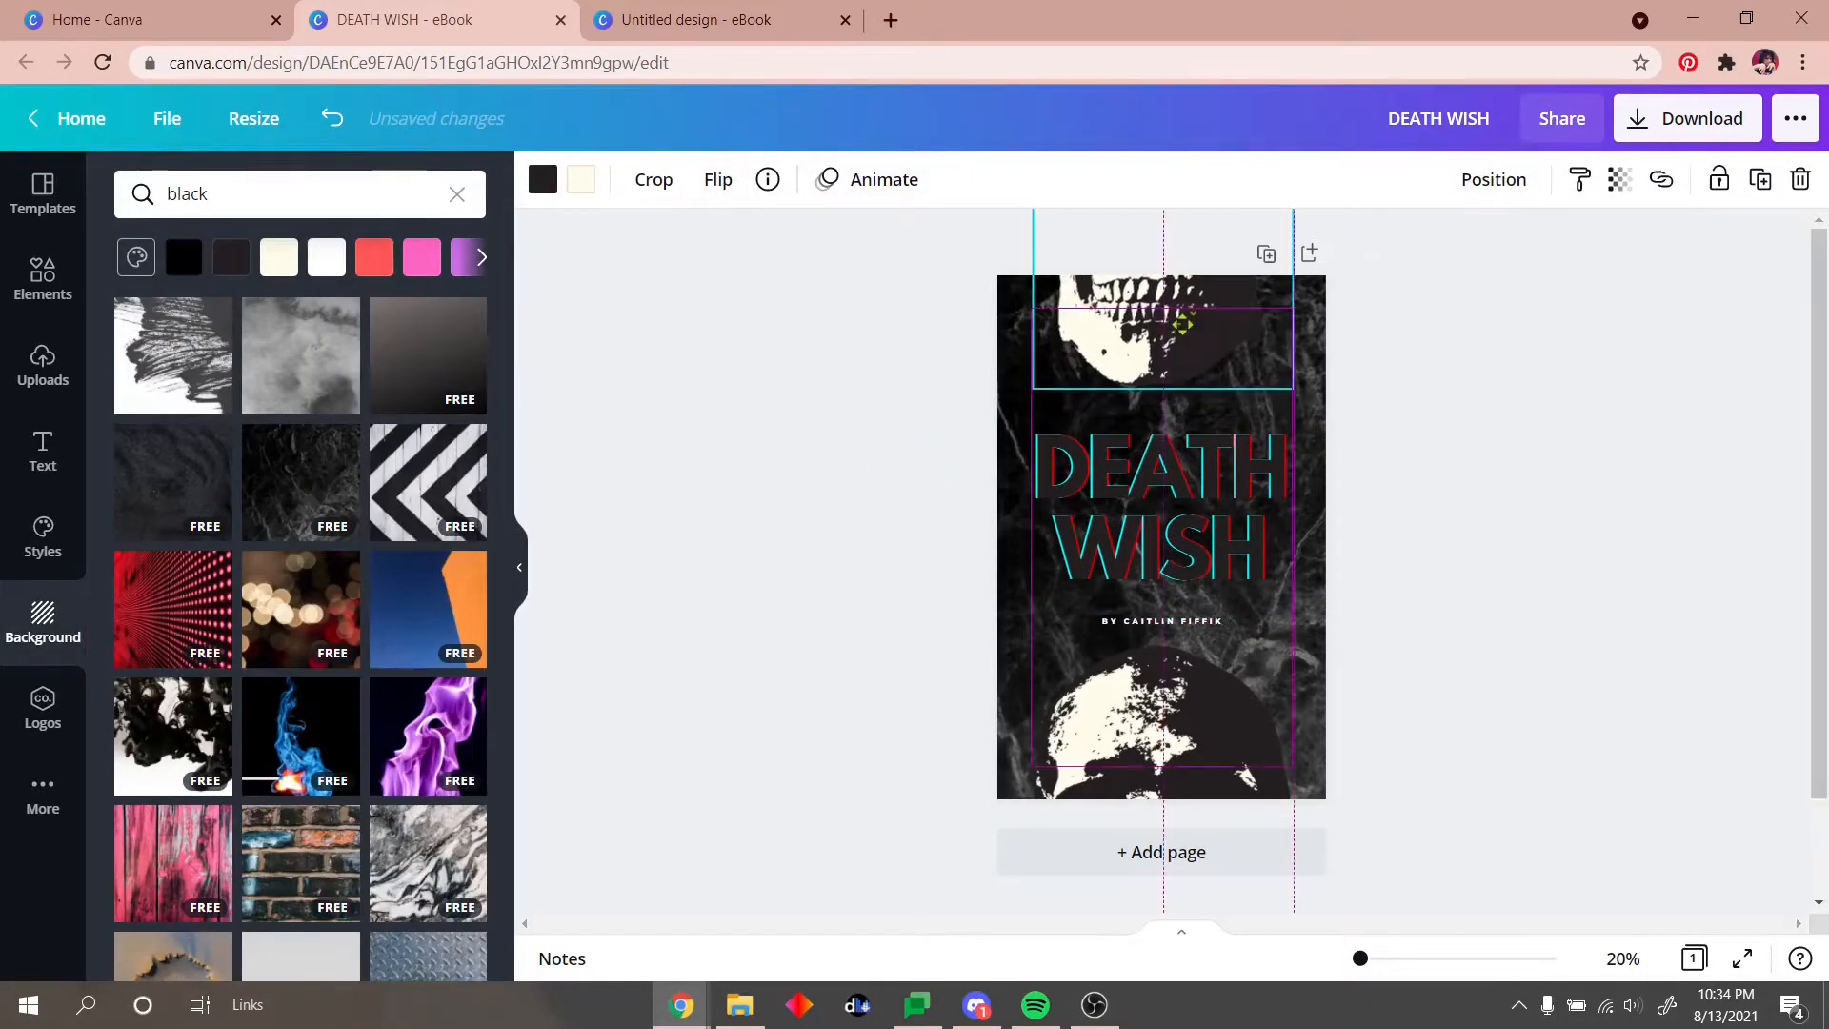
Step: Select all the cover elements and align them by their horizontal centers
{"action": "left_click_drag", "start_coordinate": [974, 246], "coordinate": [1472, 838]}
{"action": "left_click", "coordinate": [1713, 183]}
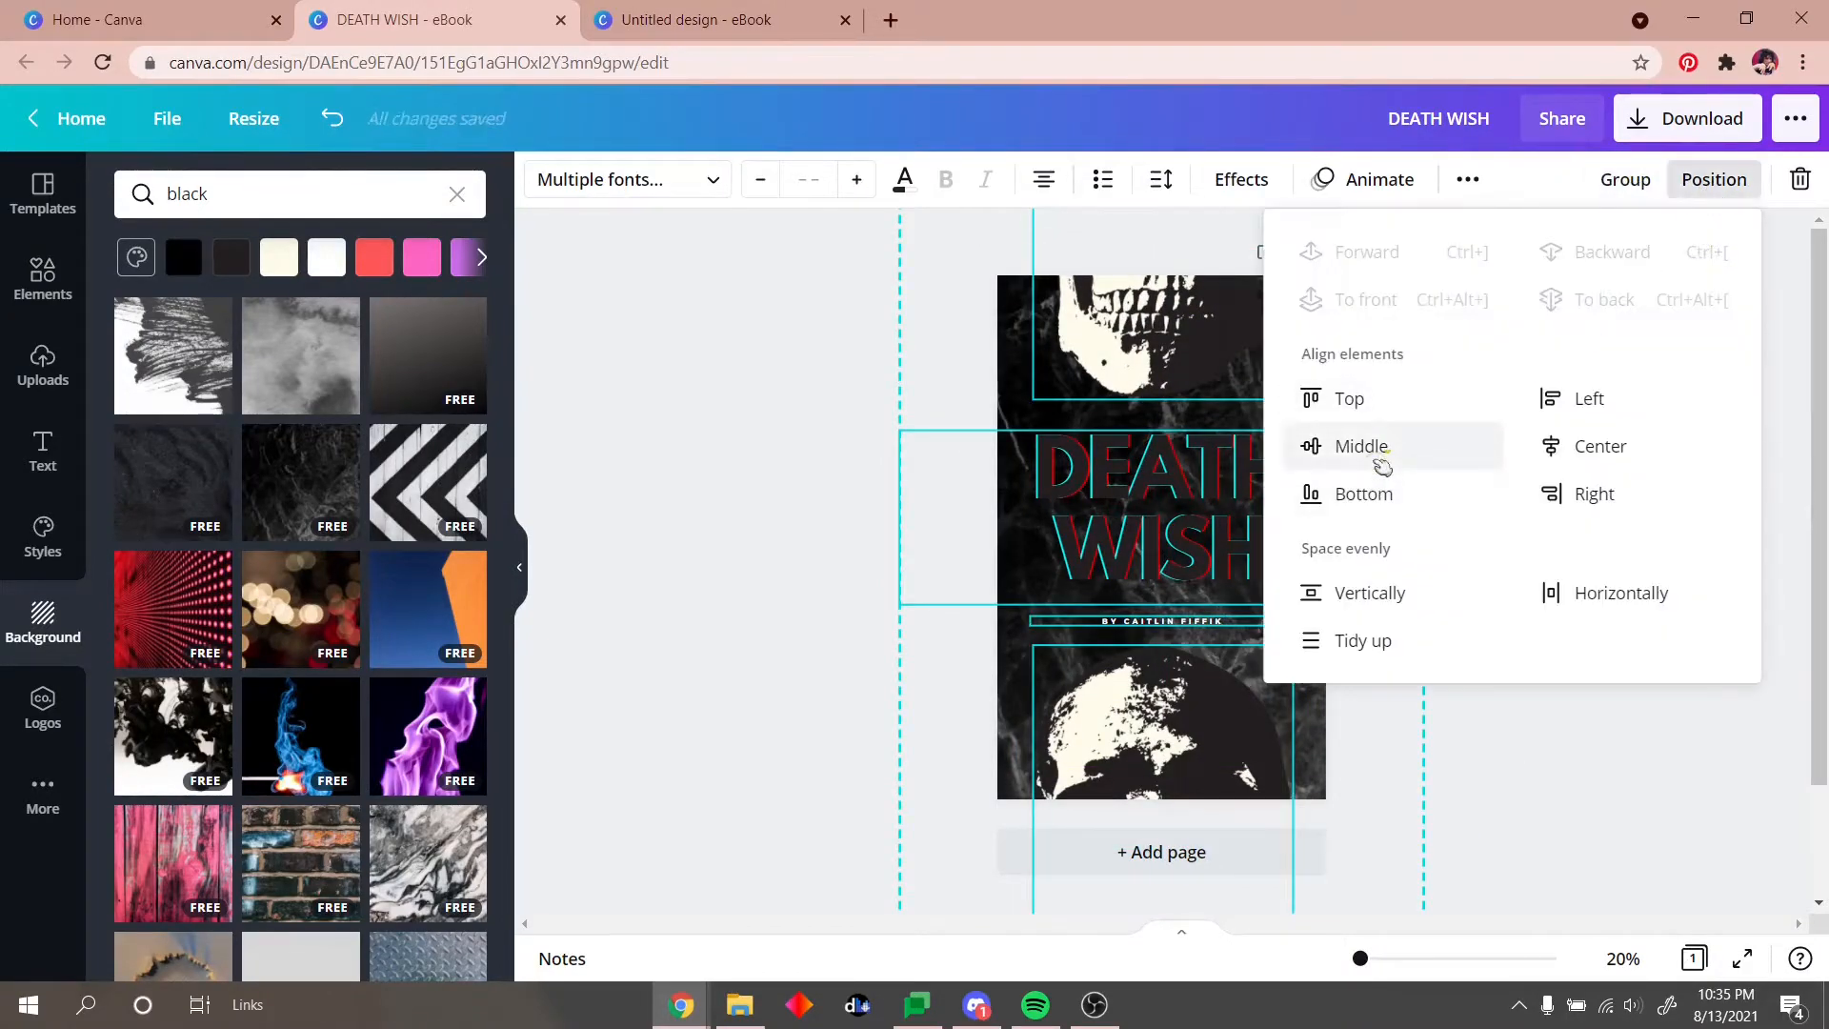
{"action": "left_click", "coordinate": [1600, 452]}
{"action": "left_click", "coordinate": [809, 505]}
Step: Try several fonts on the "DEATH WISH" title and set it to Calgary
{"action": "left_click", "coordinate": [1153, 509]}
{"action": "left_click", "coordinate": [627, 179]}
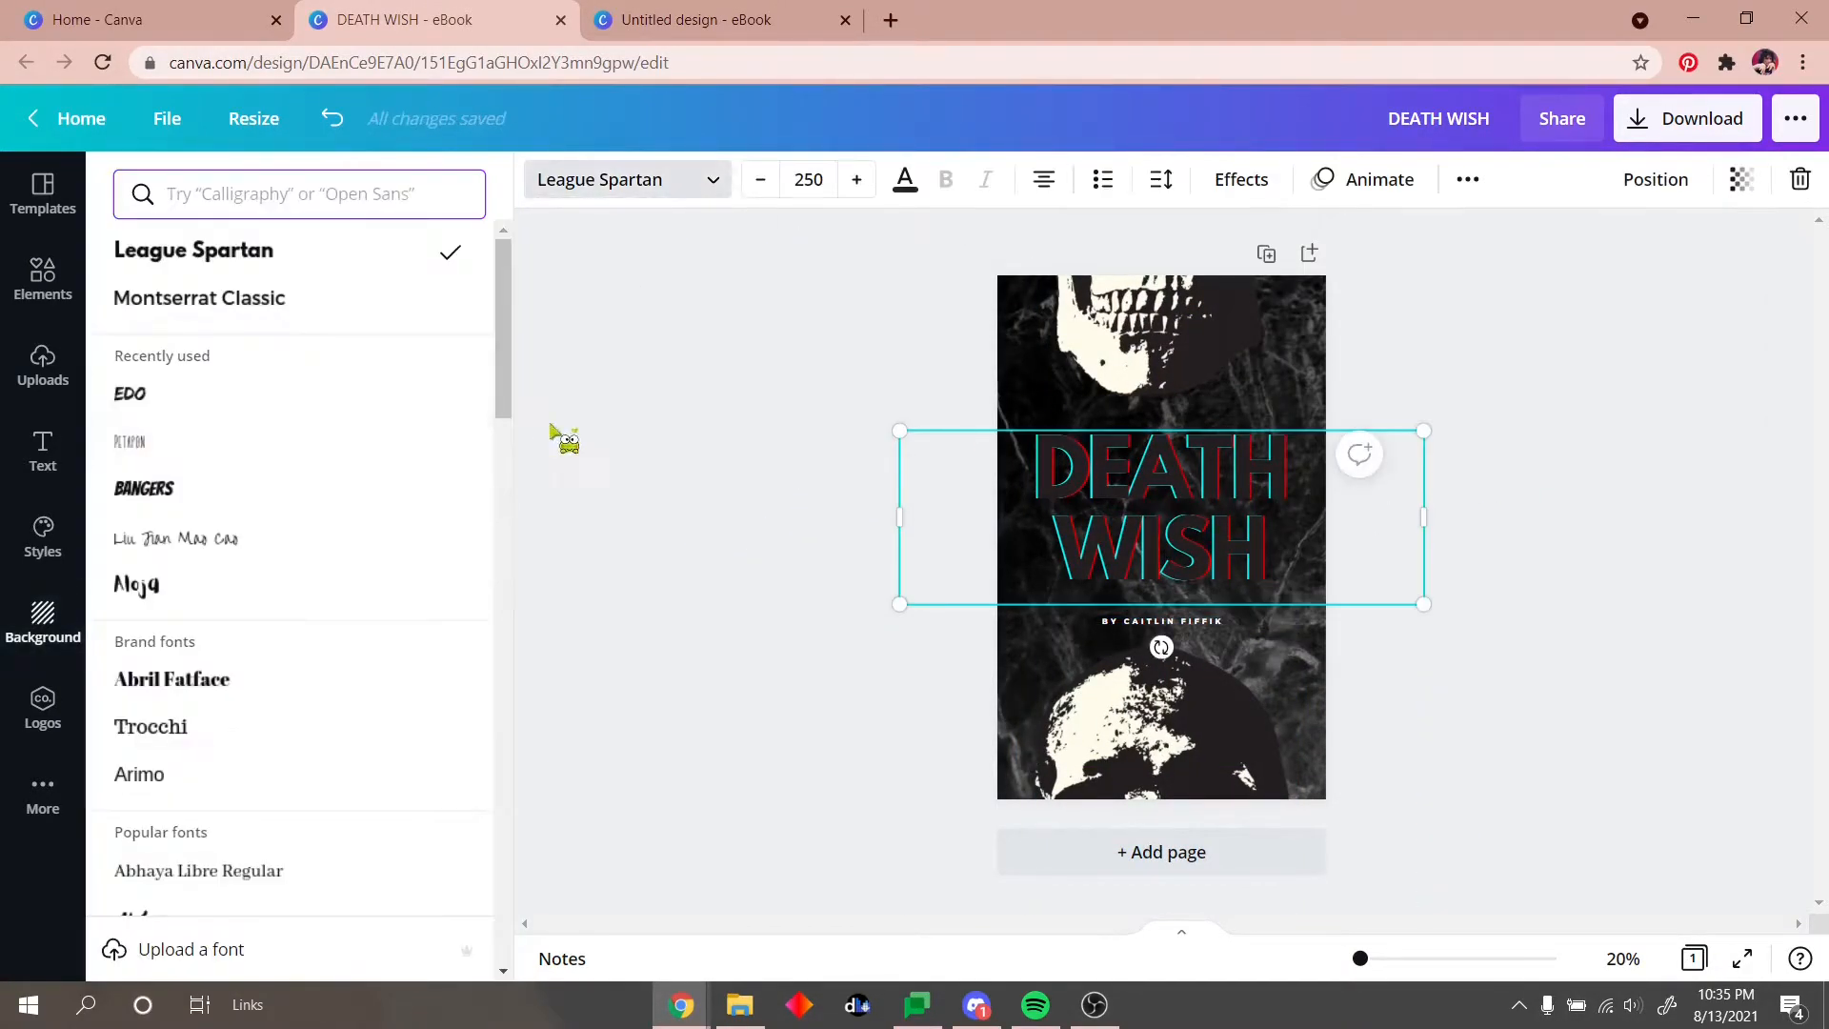
{"action": "left_click", "coordinate": [225, 398]}
{"action": "left_click", "coordinate": [190, 488]}
{"action": "left_click", "coordinate": [188, 581]}
{"action": "left_click", "coordinate": [190, 250]}
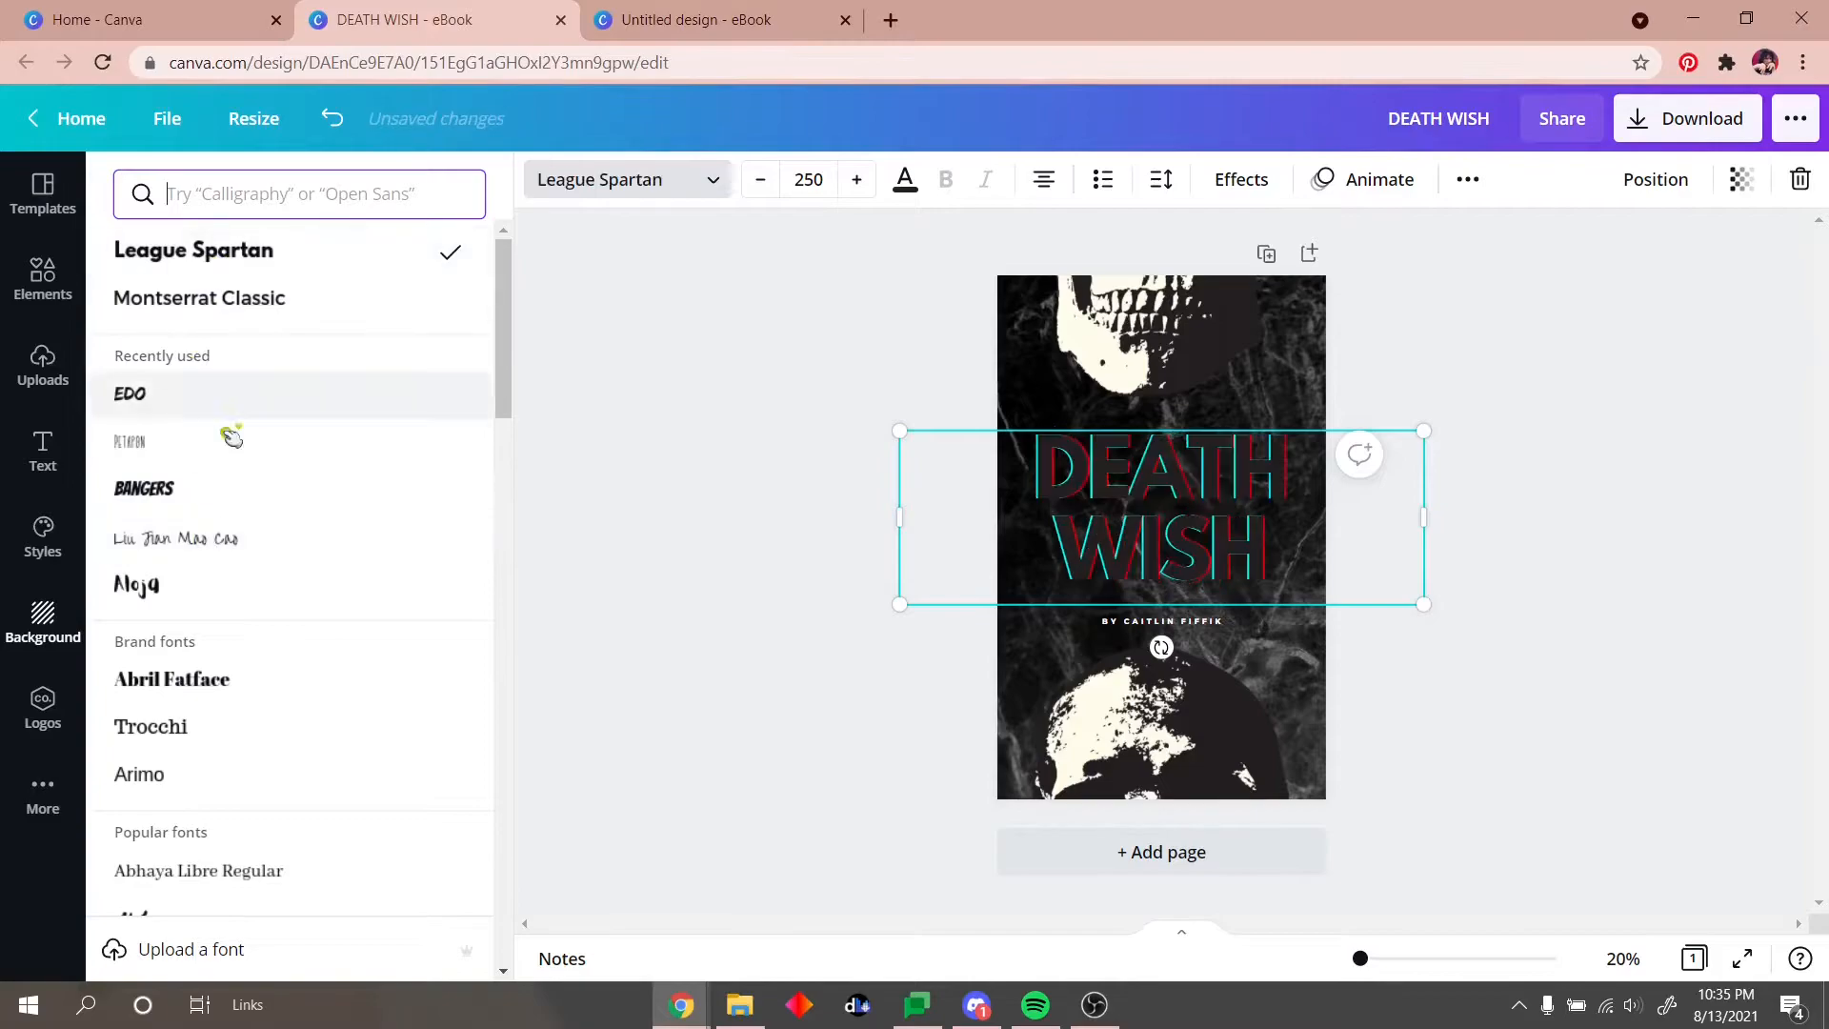
{"action": "scroll", "coordinate": [245, 534], "scroll_direction": "down", "scroll_amount": 10}
{"action": "left_click", "coordinate": [210, 561]}
{"action": "left_click", "coordinate": [233, 701]}
{"action": "left_click", "coordinate": [225, 564]}
Step: Apply the Splice effect to the title and color its text black
{"action": "left_click", "coordinate": [1241, 179]}
{"action": "left_click", "coordinate": [319, 470]}
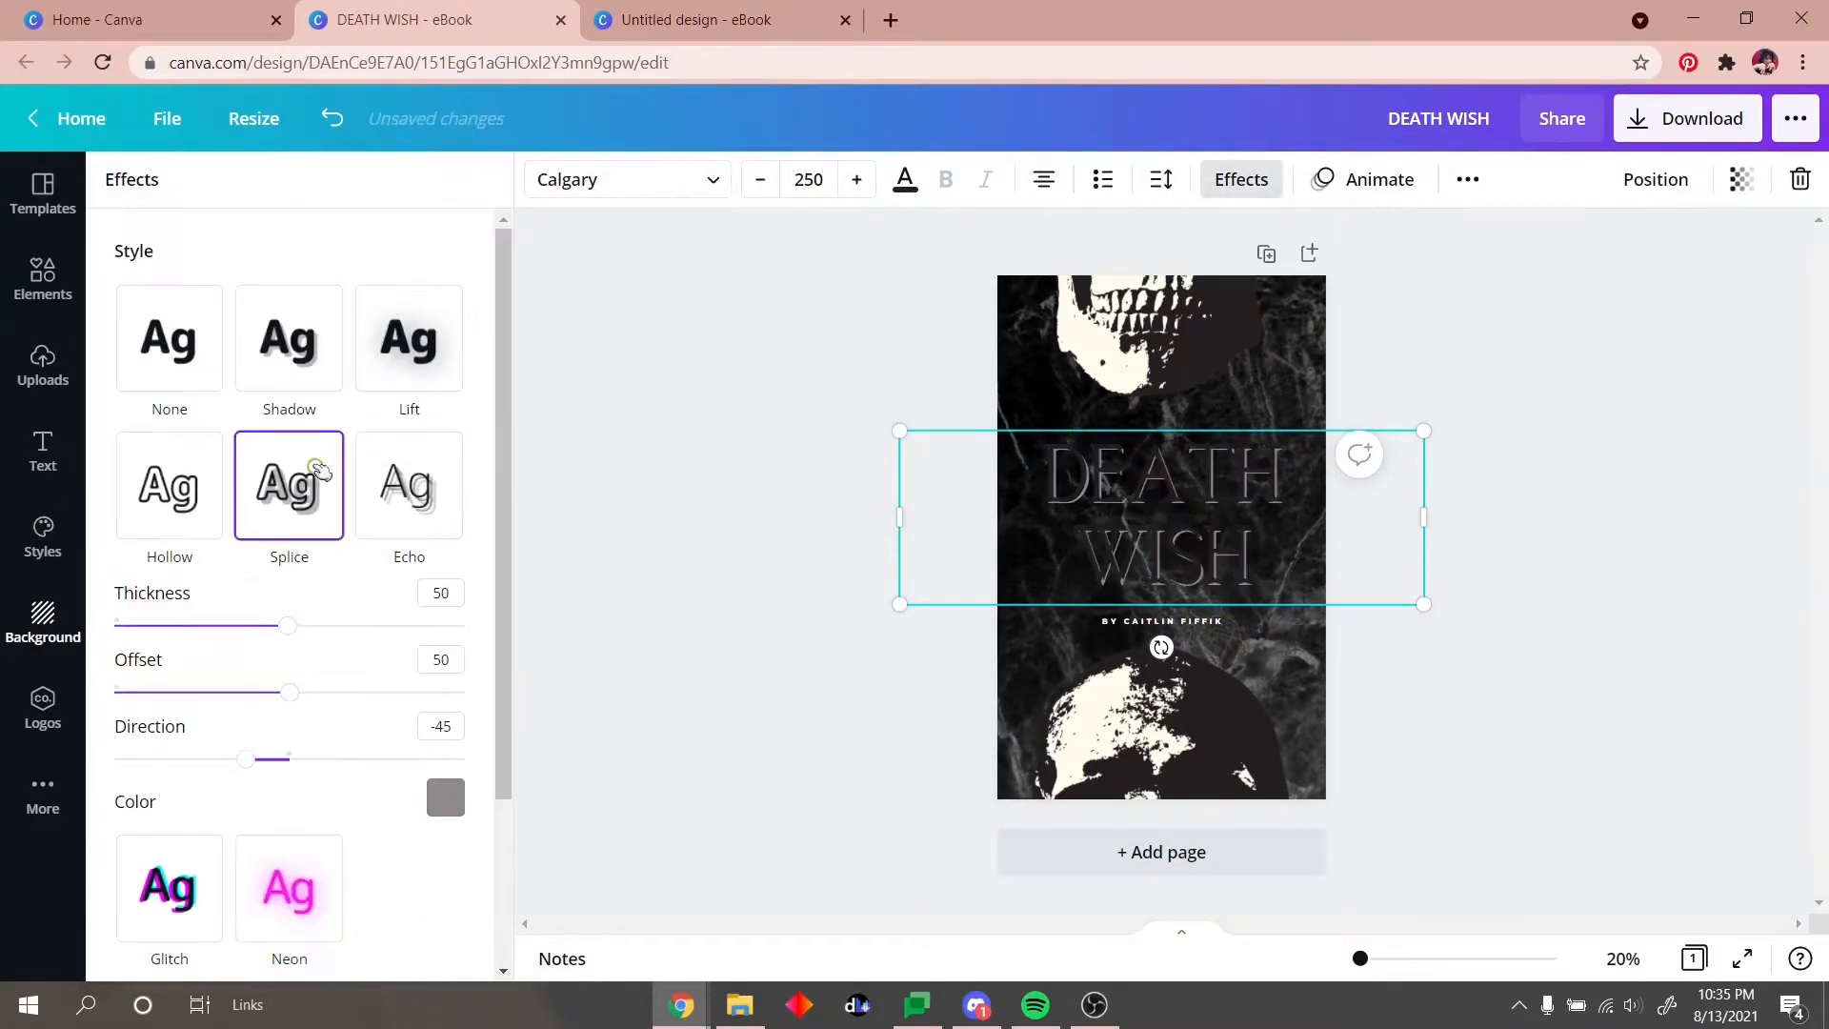
{"action": "left_click", "coordinate": [905, 179]}
{"action": "left_click", "coordinate": [145, 517]}
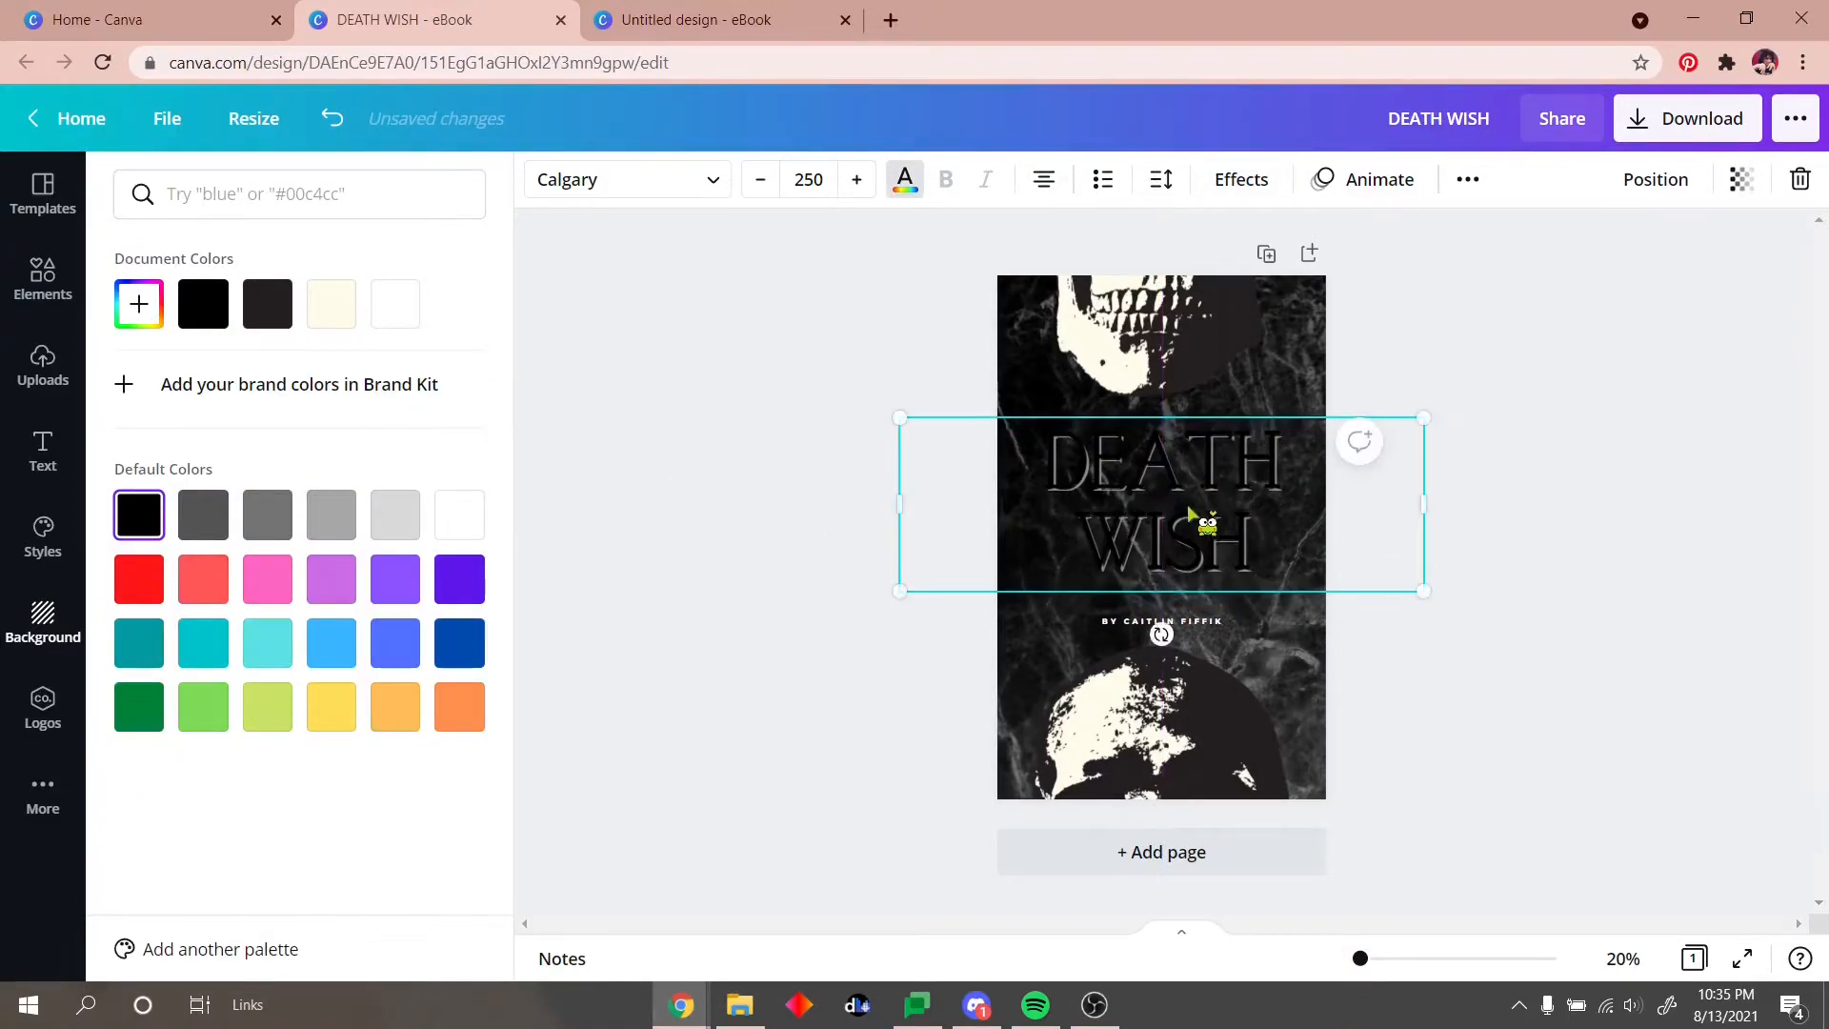
Step: Adjust the title's letter and line spacing and enlarge the title to size 290
{"action": "left_click", "coordinate": [1161, 181]}
{"action": "left_click_drag", "start_coordinate": [1351, 309], "coordinate": [1362, 310]}
{"action": "left_click_drag", "start_coordinate": [1335, 262], "coordinate": [1341, 270]}
{"action": "left_click_drag", "start_coordinate": [1423, 582], "coordinate": [1469, 608]}
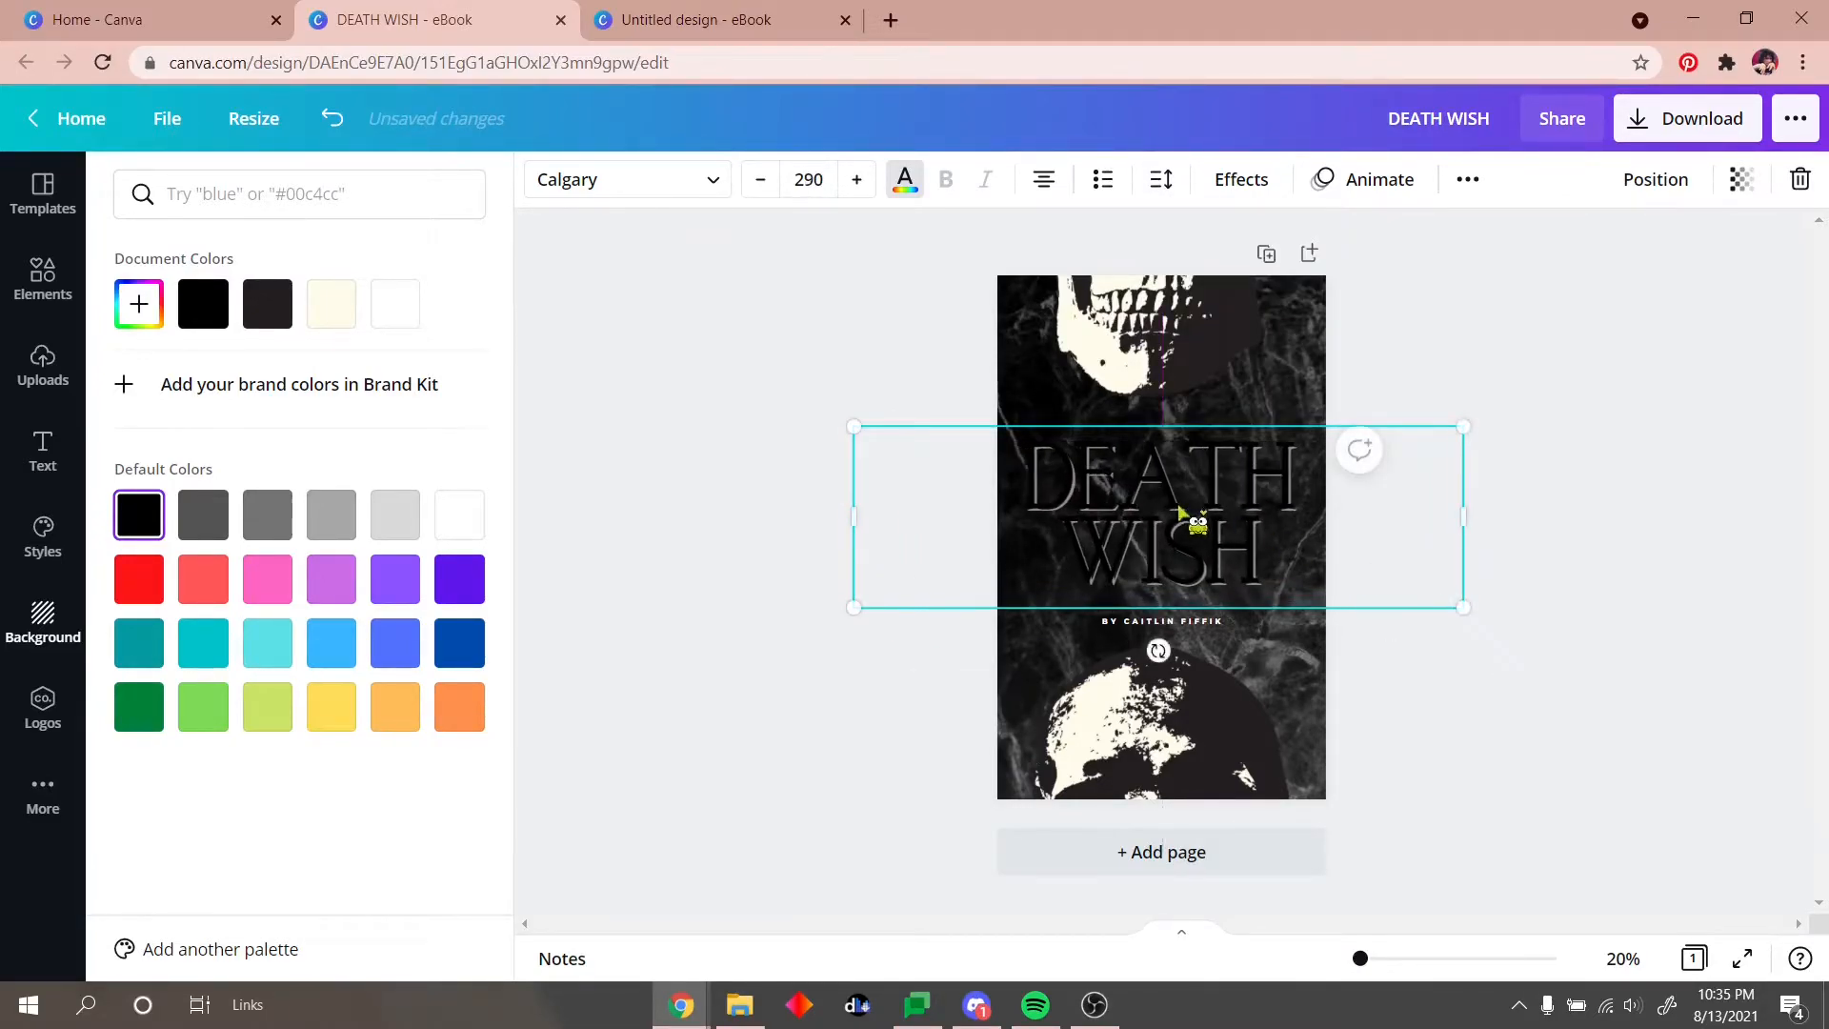
Step: Color the title a custom dark red and set its Splice effect to thickness 38, offset 46 and direction -48
{"action": "left_click", "coordinate": [139, 303]}
{"action": "left_click", "coordinate": [140, 471]}
{"action": "left_click_drag", "start_coordinate": [121, 476], "coordinate": [362, 467]}
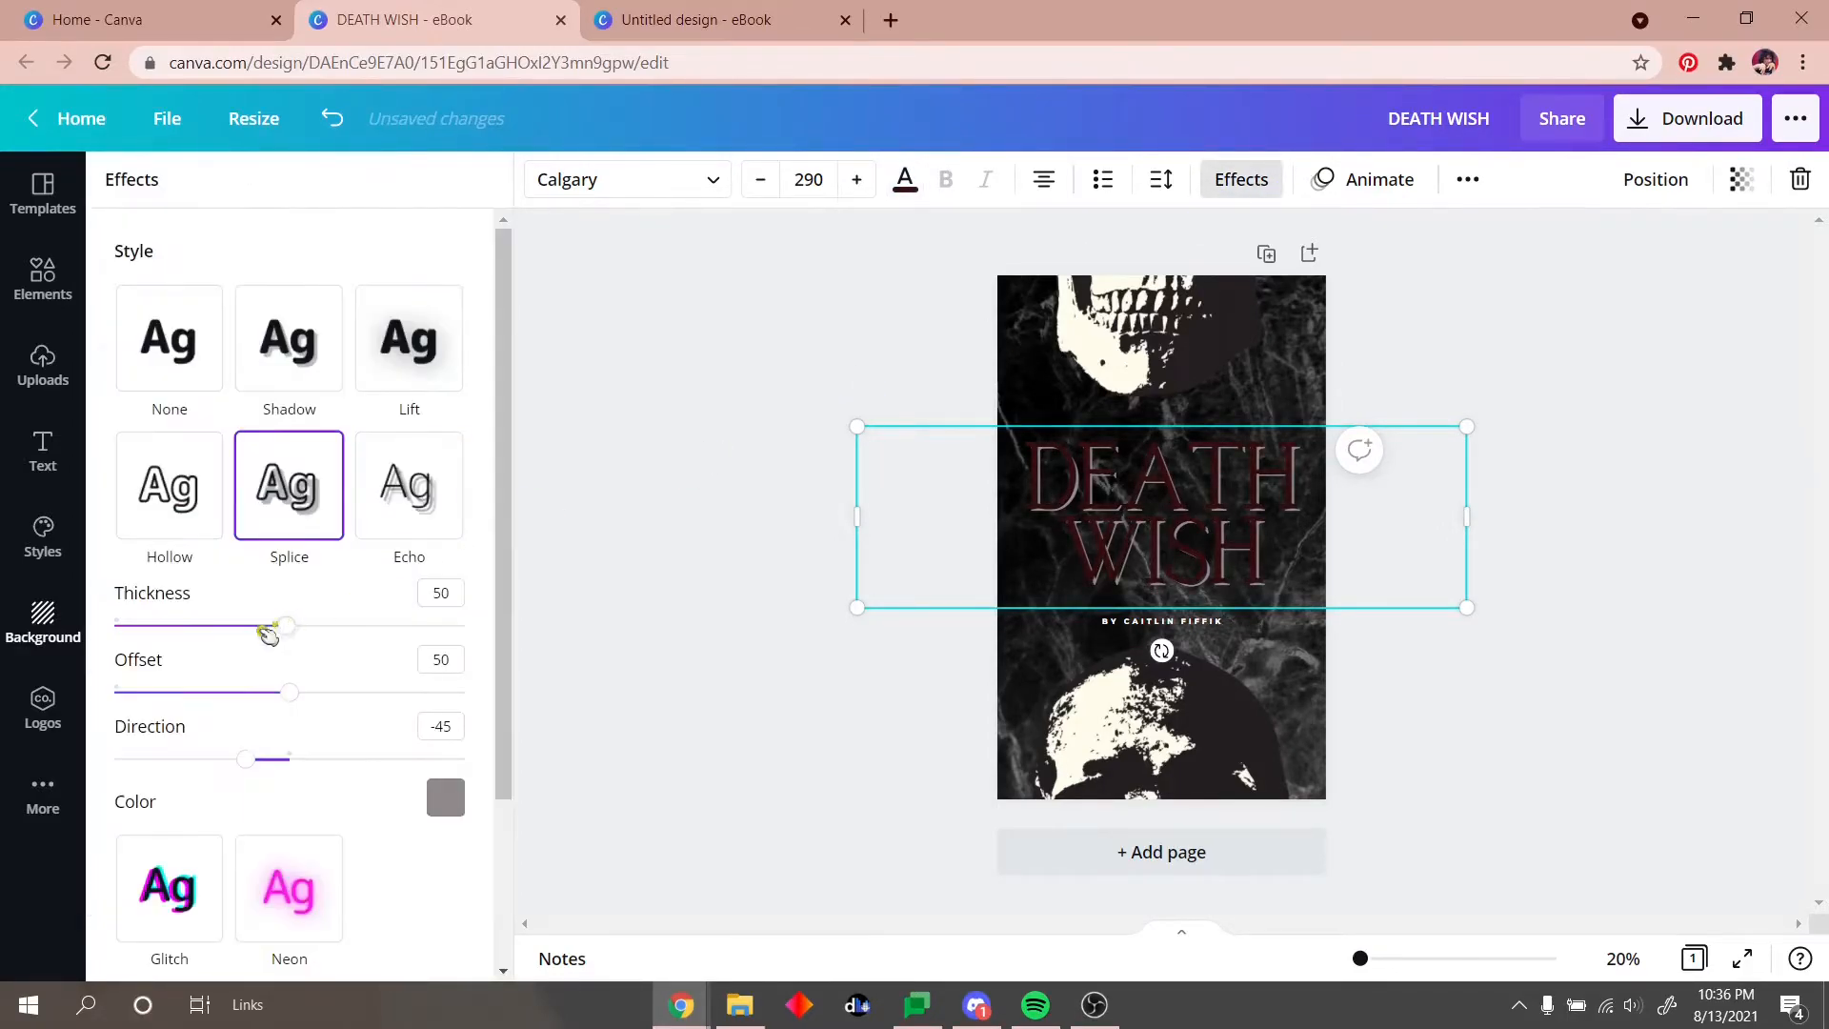
{"action": "mouse_move", "coordinate": [289, 693]}
{"action": "left_mouse_down"}
{"action": "mouse_move", "coordinate": [229, 690]}
{"action": "mouse_move", "coordinate": [317, 695]}
{"action": "left_mouse_up"}
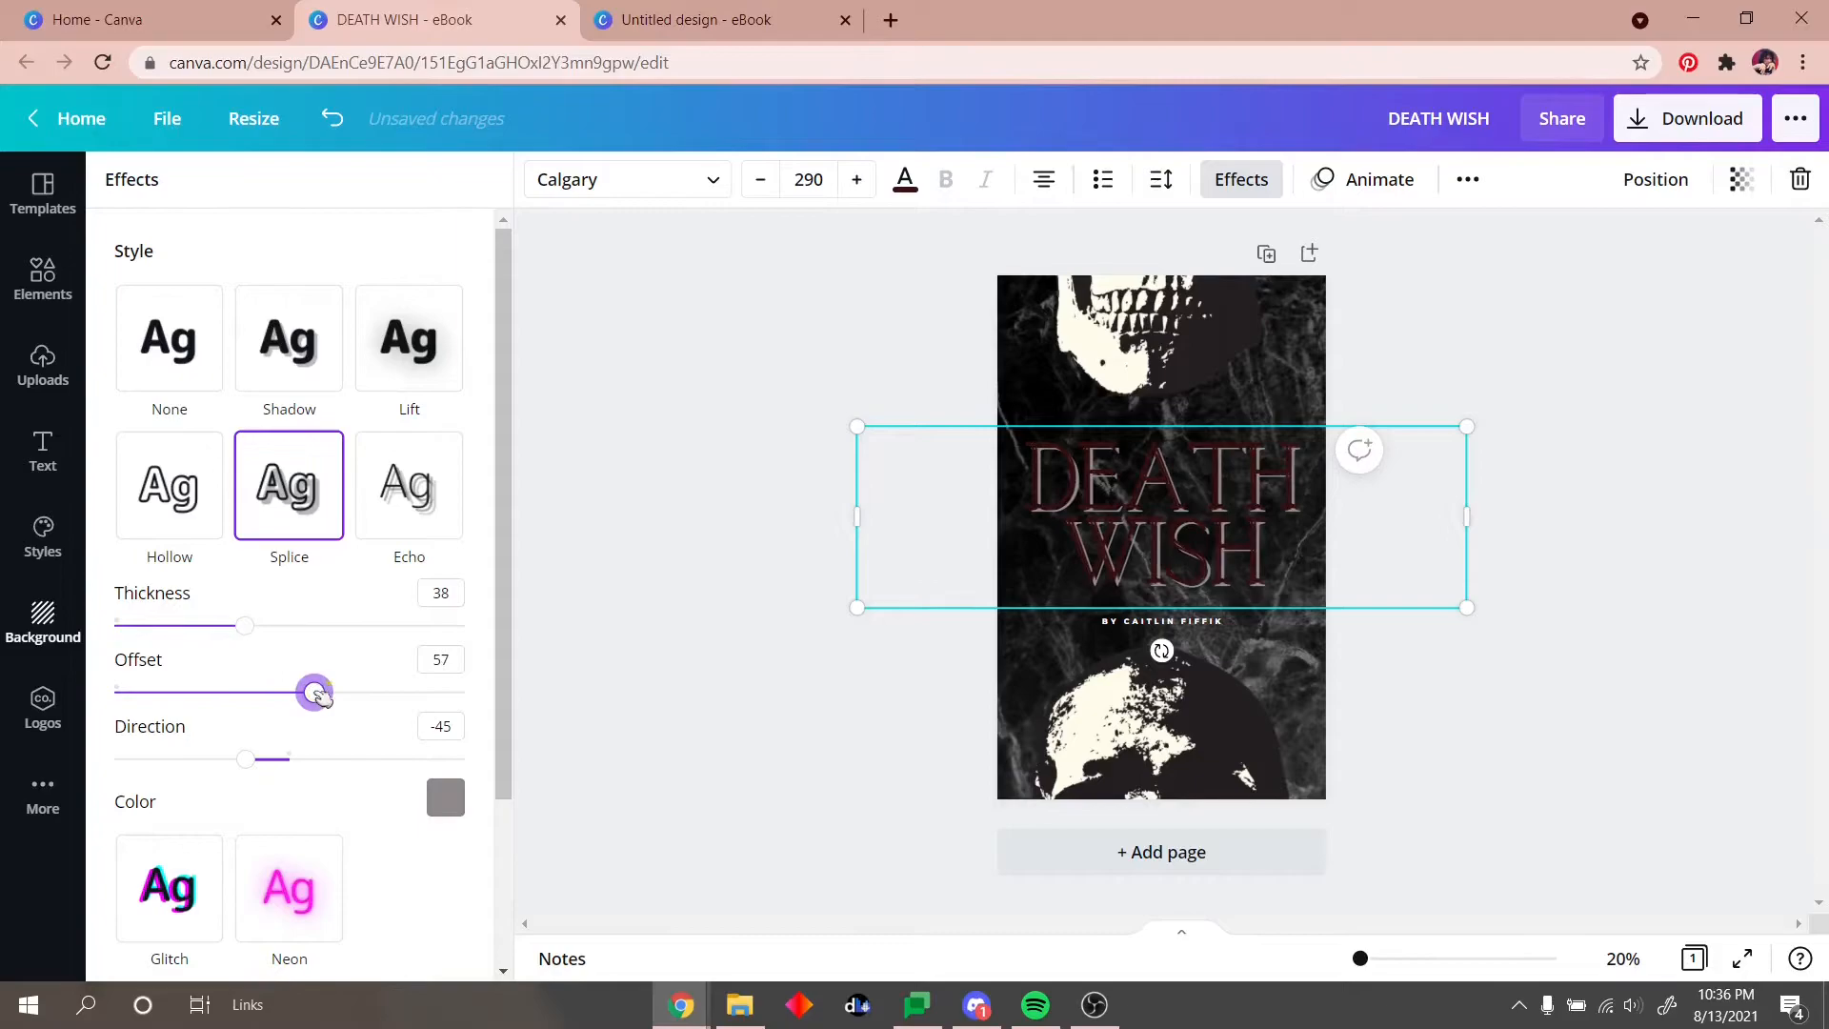
{"action": "left_click_drag", "start_coordinate": [273, 762], "coordinate": [247, 763]}
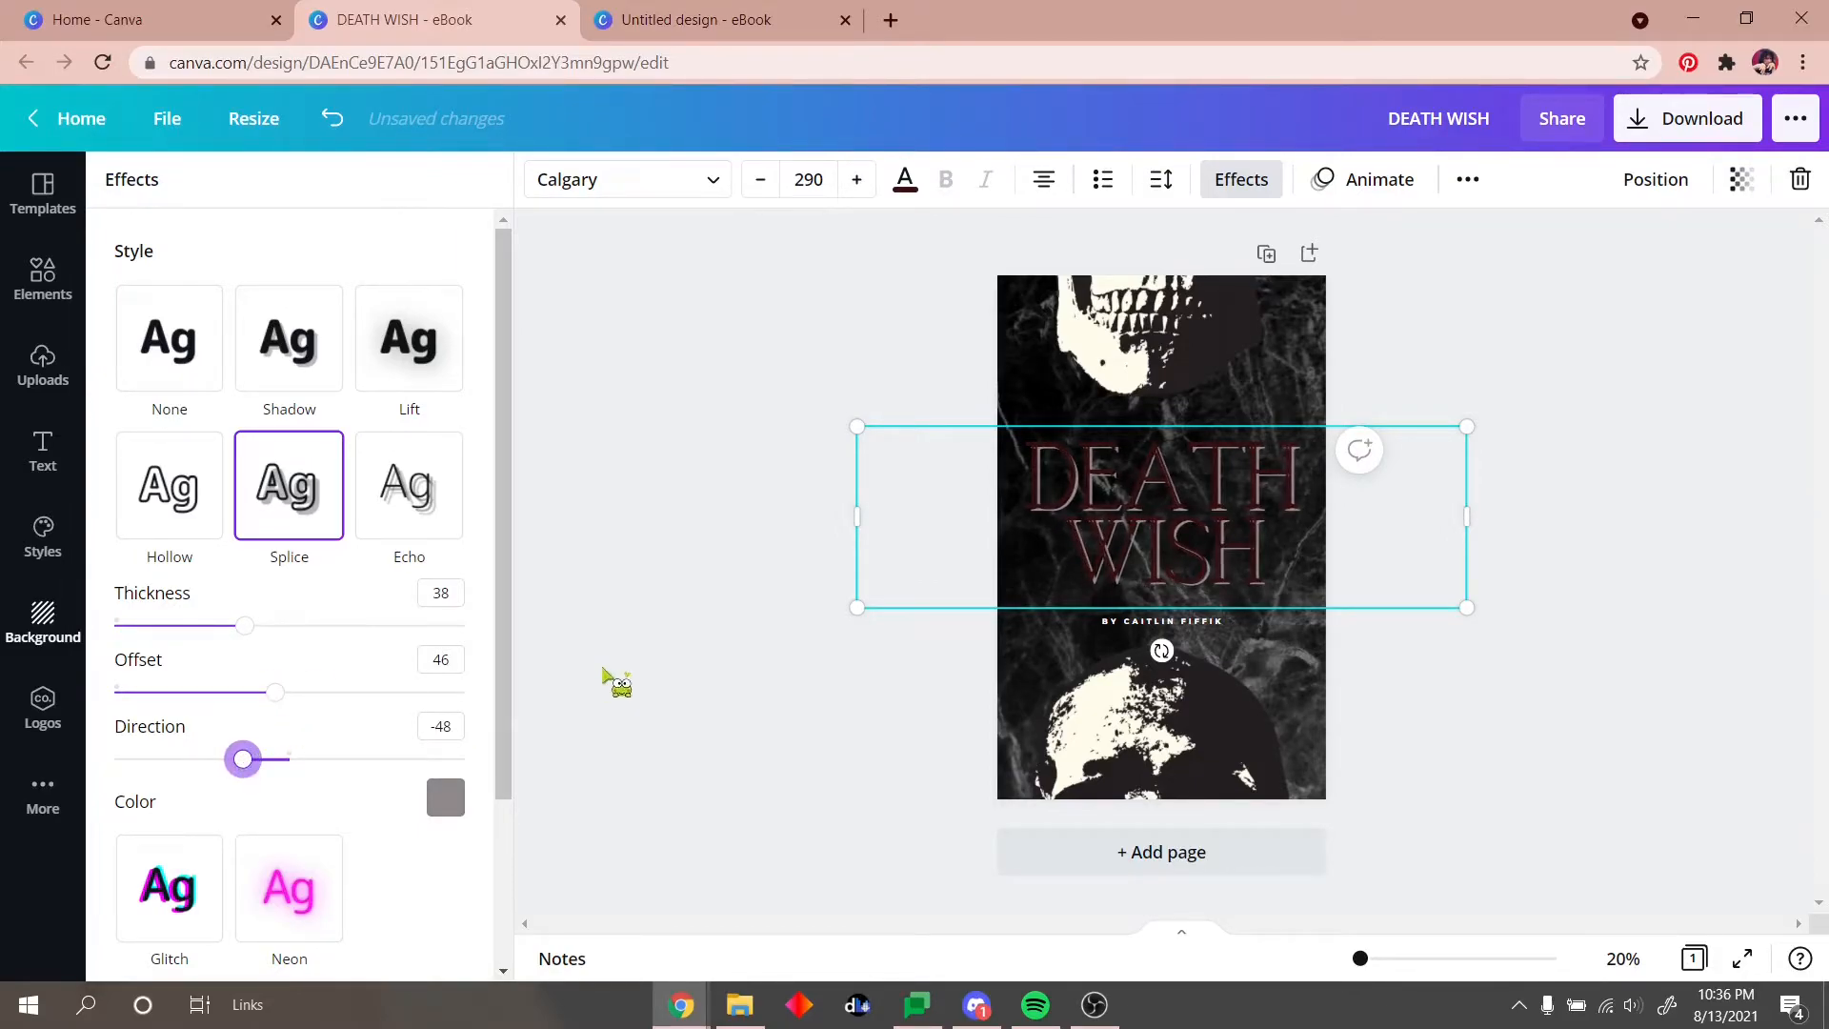
{"action": "left_click", "coordinate": [1655, 181]}
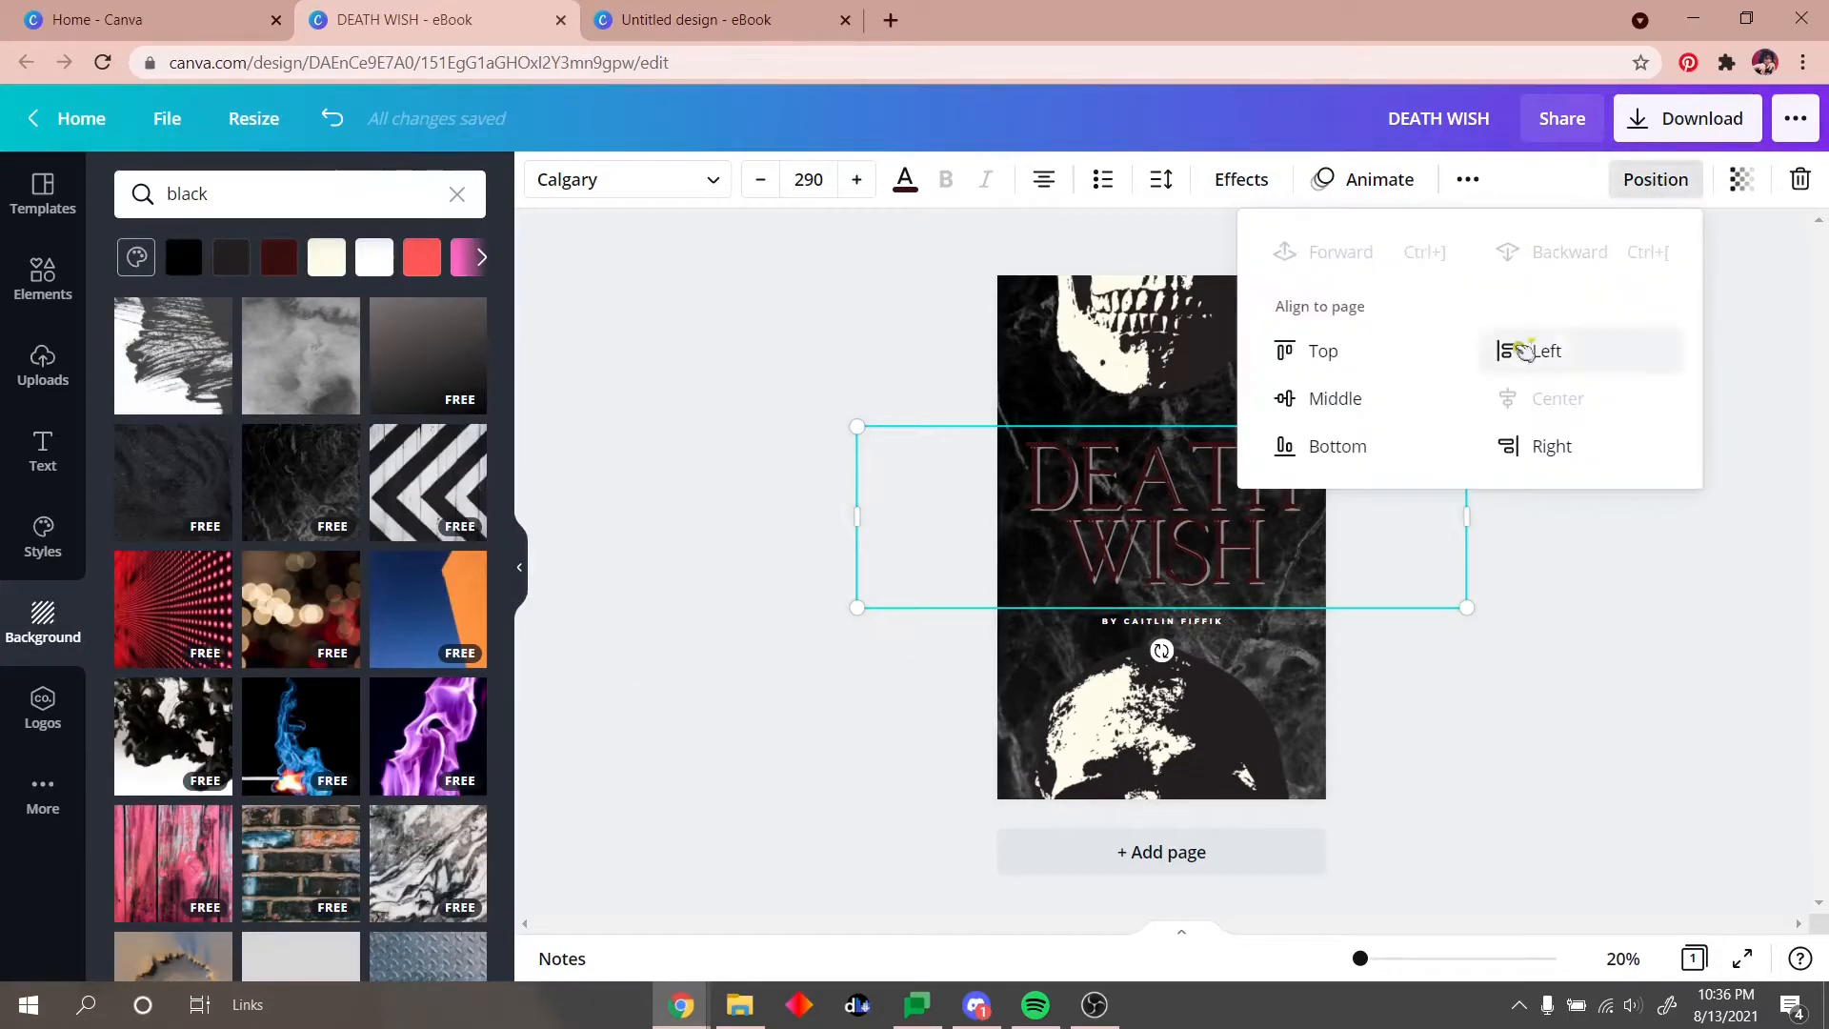
{"action": "key", "text": "ctrl+a"}
{"action": "left_click", "coordinate": [1731, 181]}
{"action": "key", "text": "Tab"}
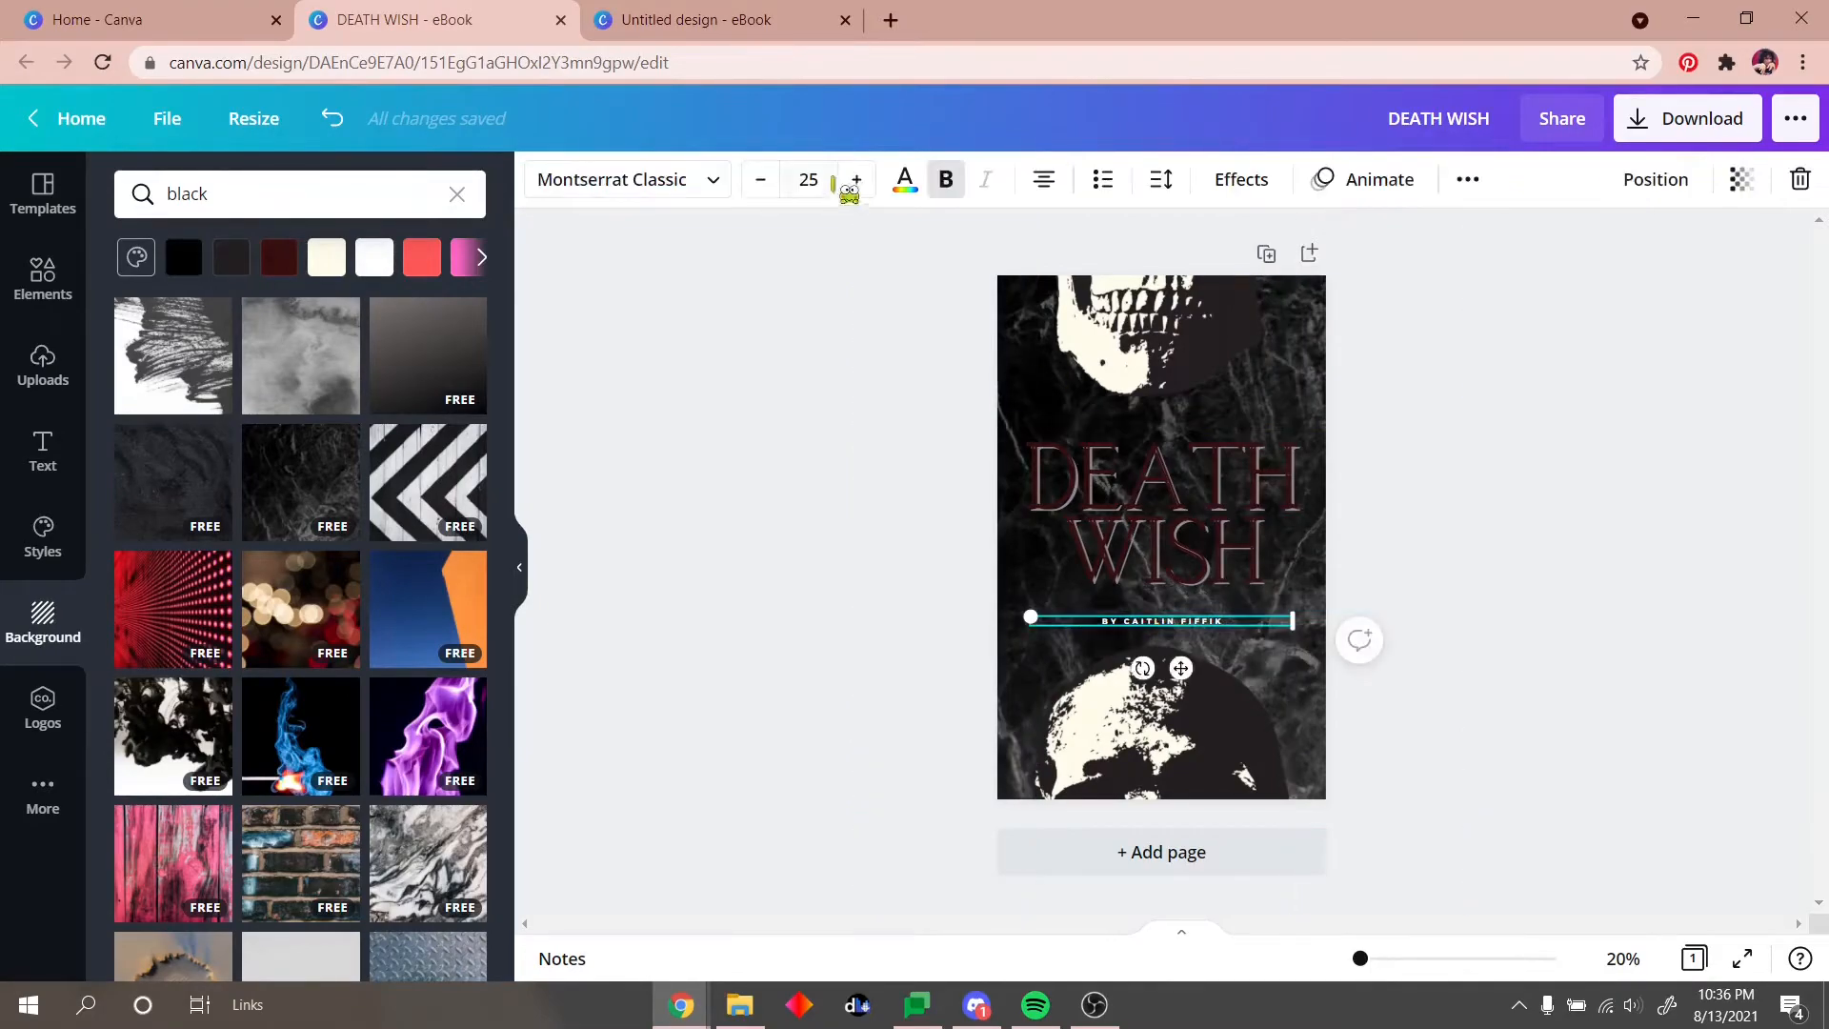
Step: Set the author line to size 37 in cream and move it up directly beneath the title
{"action": "left_click", "coordinate": [909, 179]}
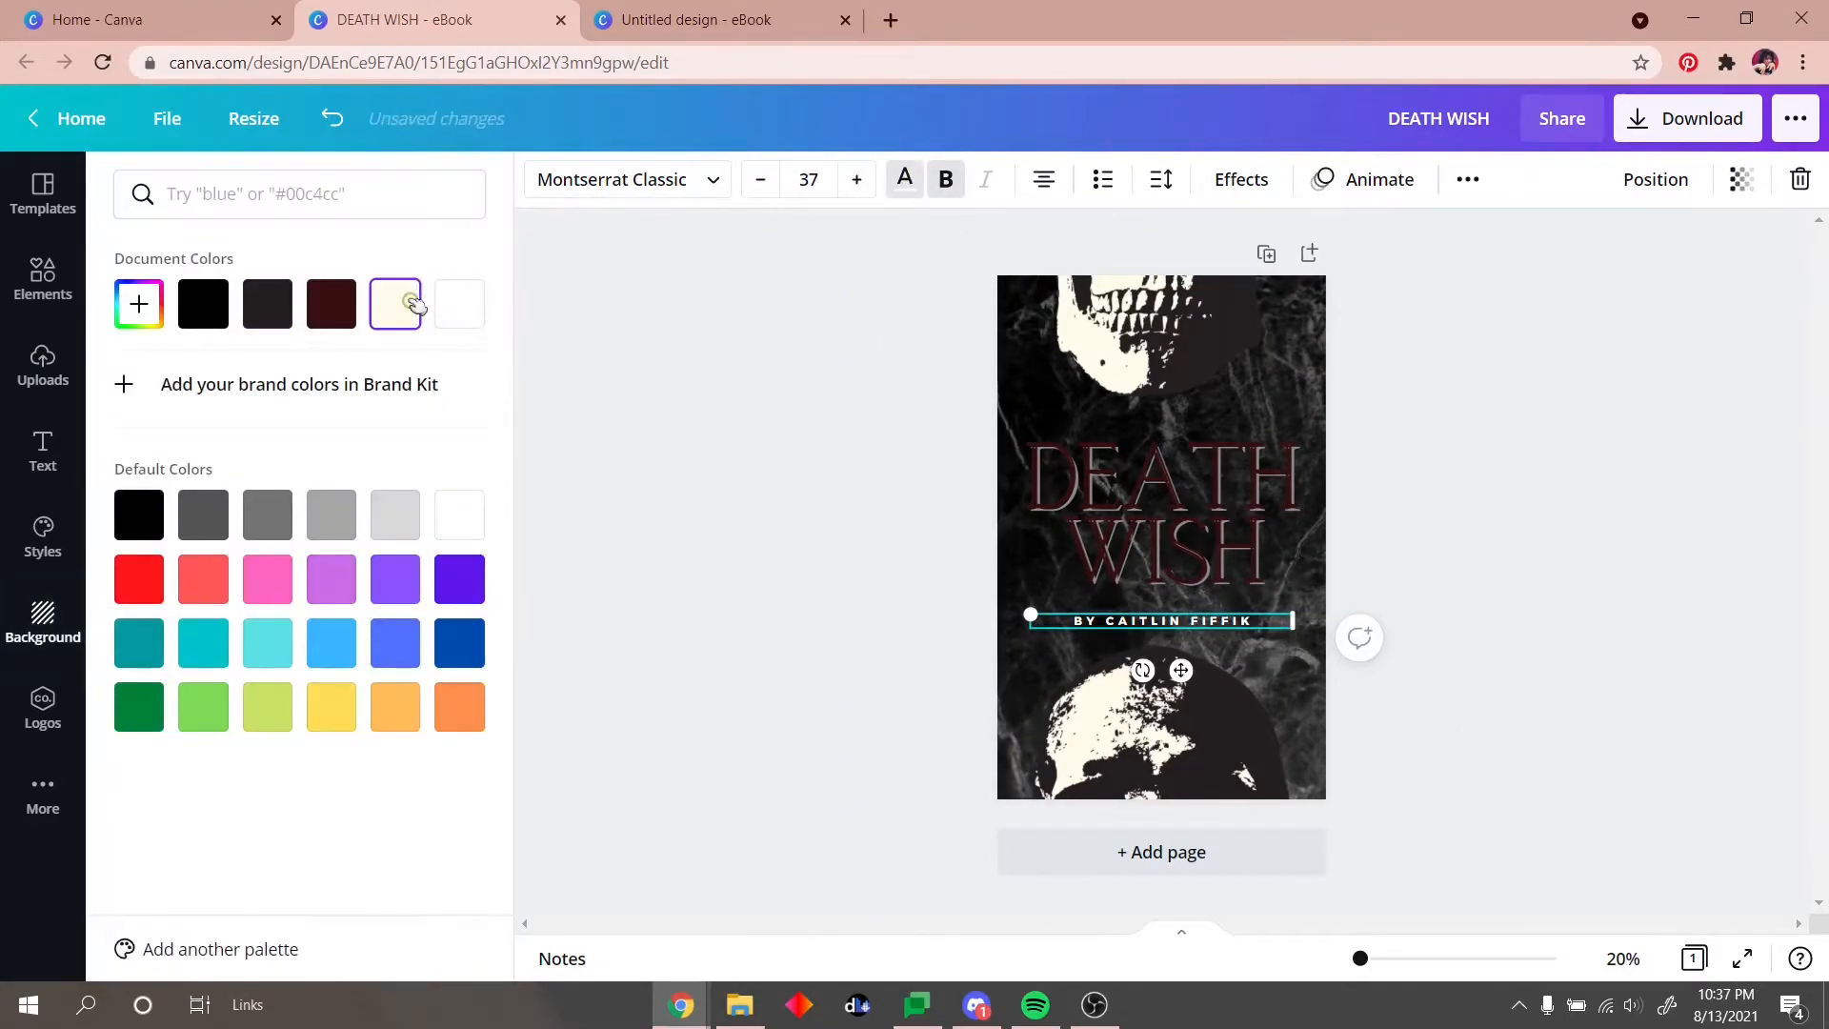
{"action": "left_click", "coordinate": [715, 584]}
{"action": "left_click", "coordinate": [918, 612]}
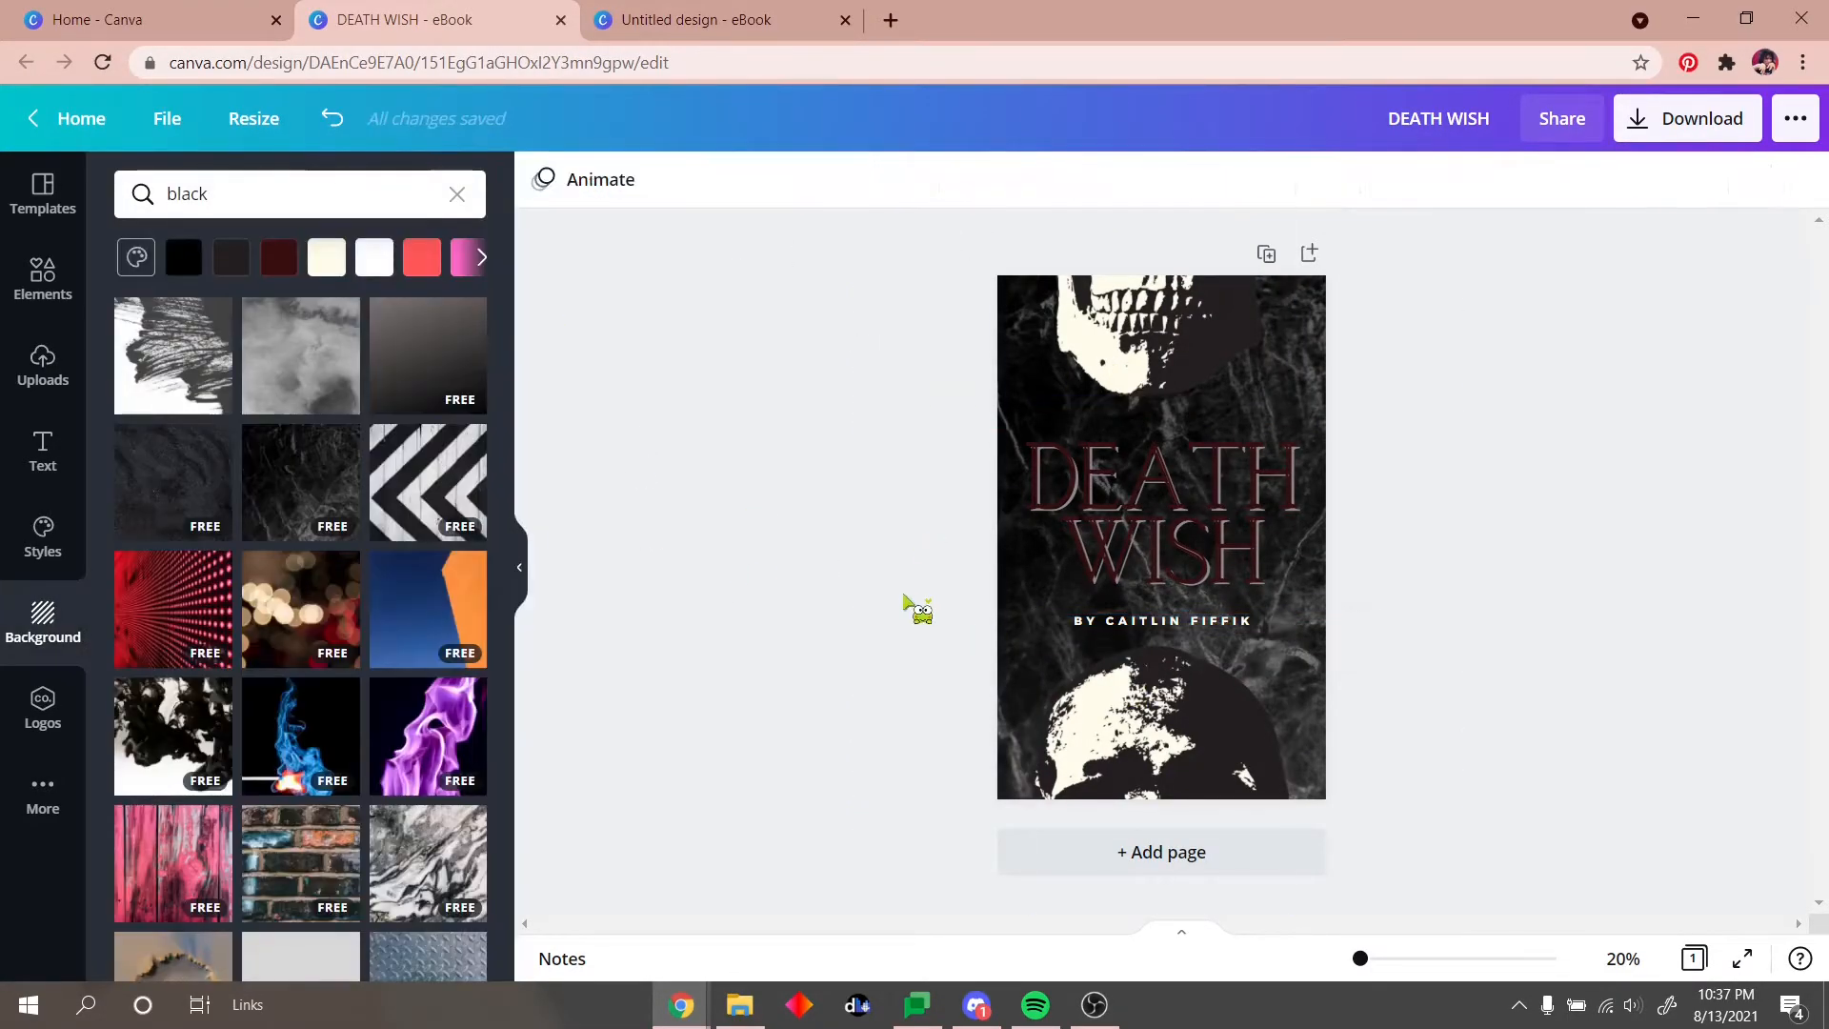
{"action": "left_click", "coordinate": [1163, 554]}
{"action": "left_click", "coordinate": [1181, 629]}
{"action": "left_click_drag", "start_coordinate": [1181, 629], "coordinate": [1181, 620]}
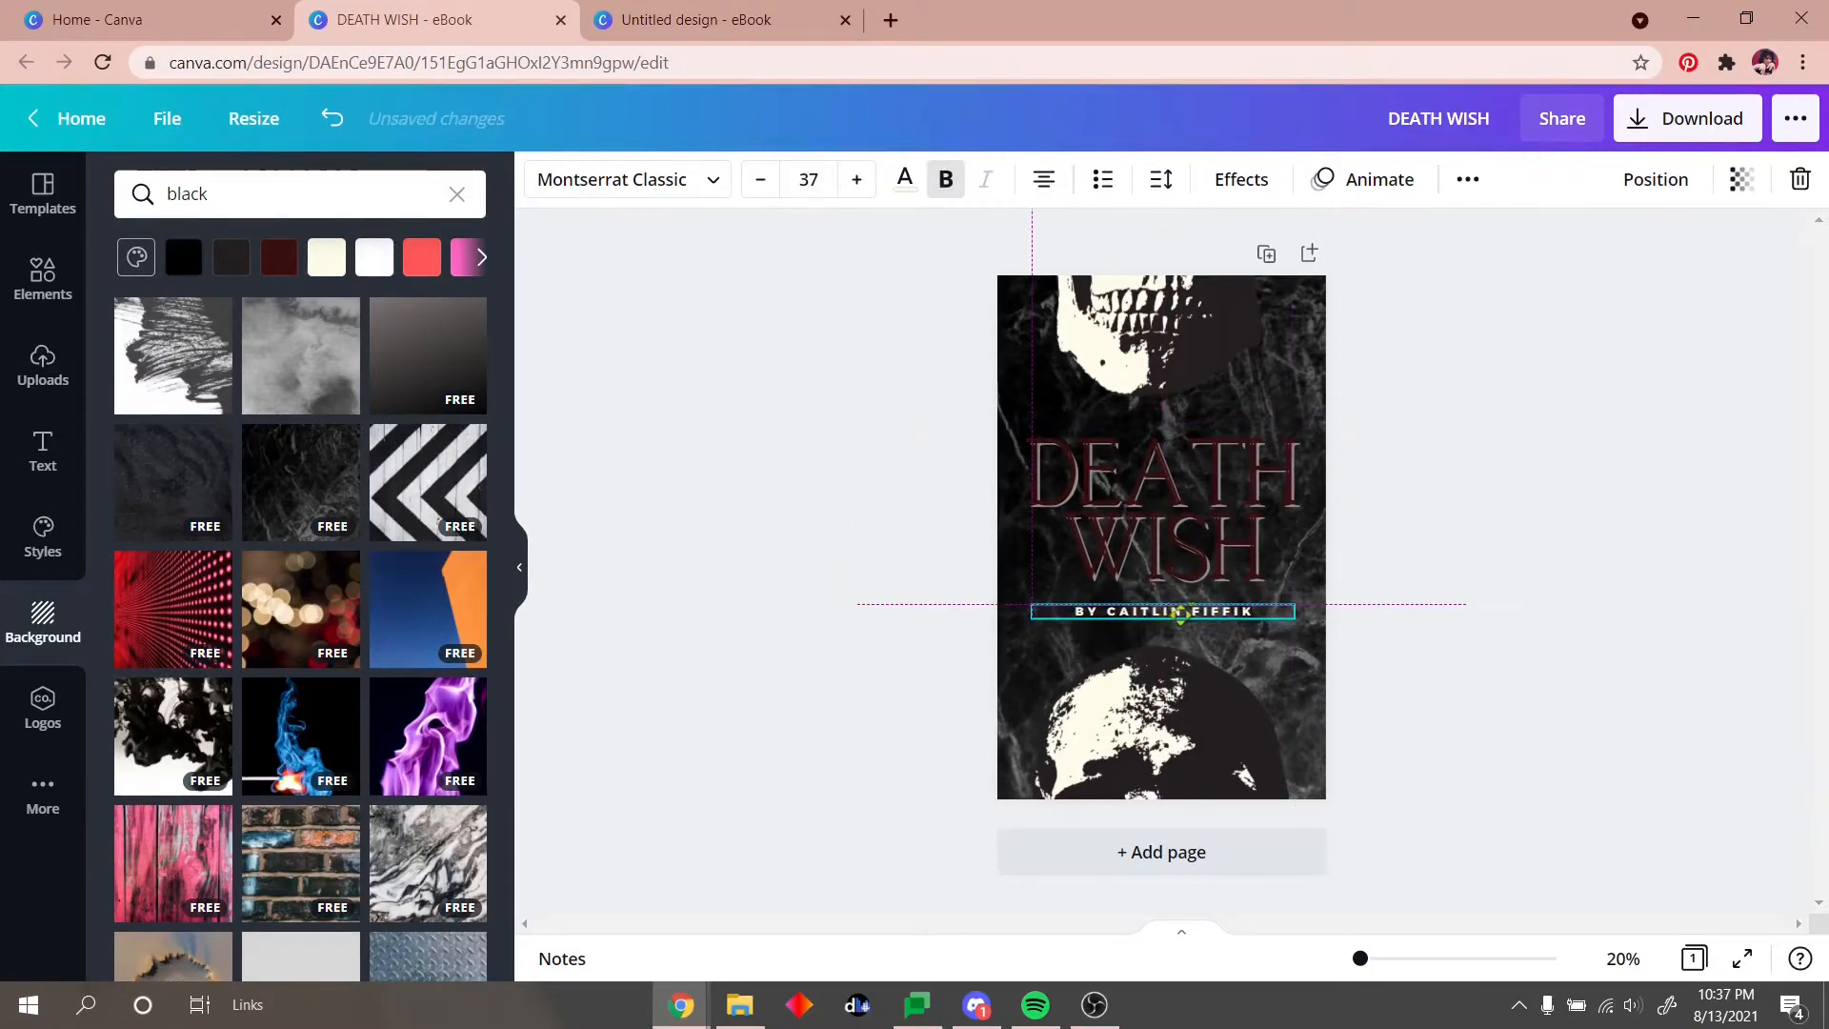
{"action": "left_click", "coordinate": [774, 617]}
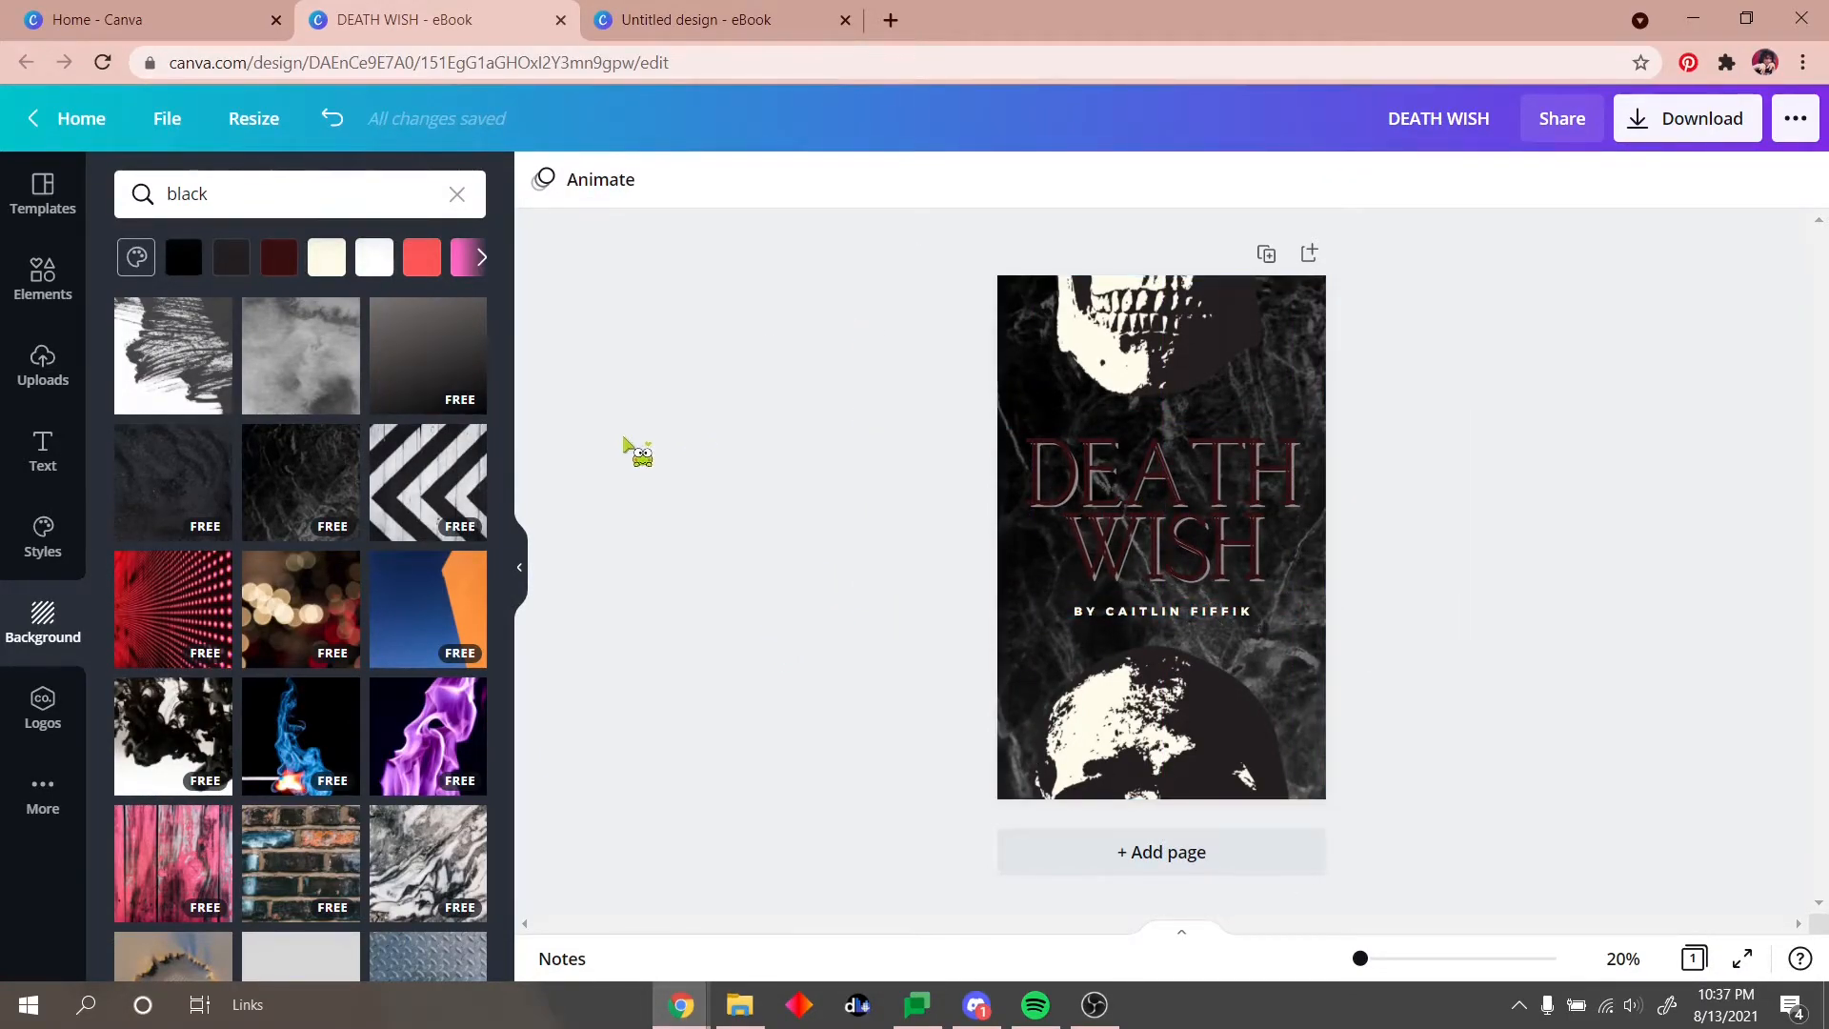
{"action": "left_click", "coordinate": [1726, 123]}
{"action": "left_click", "coordinate": [800, 345]}
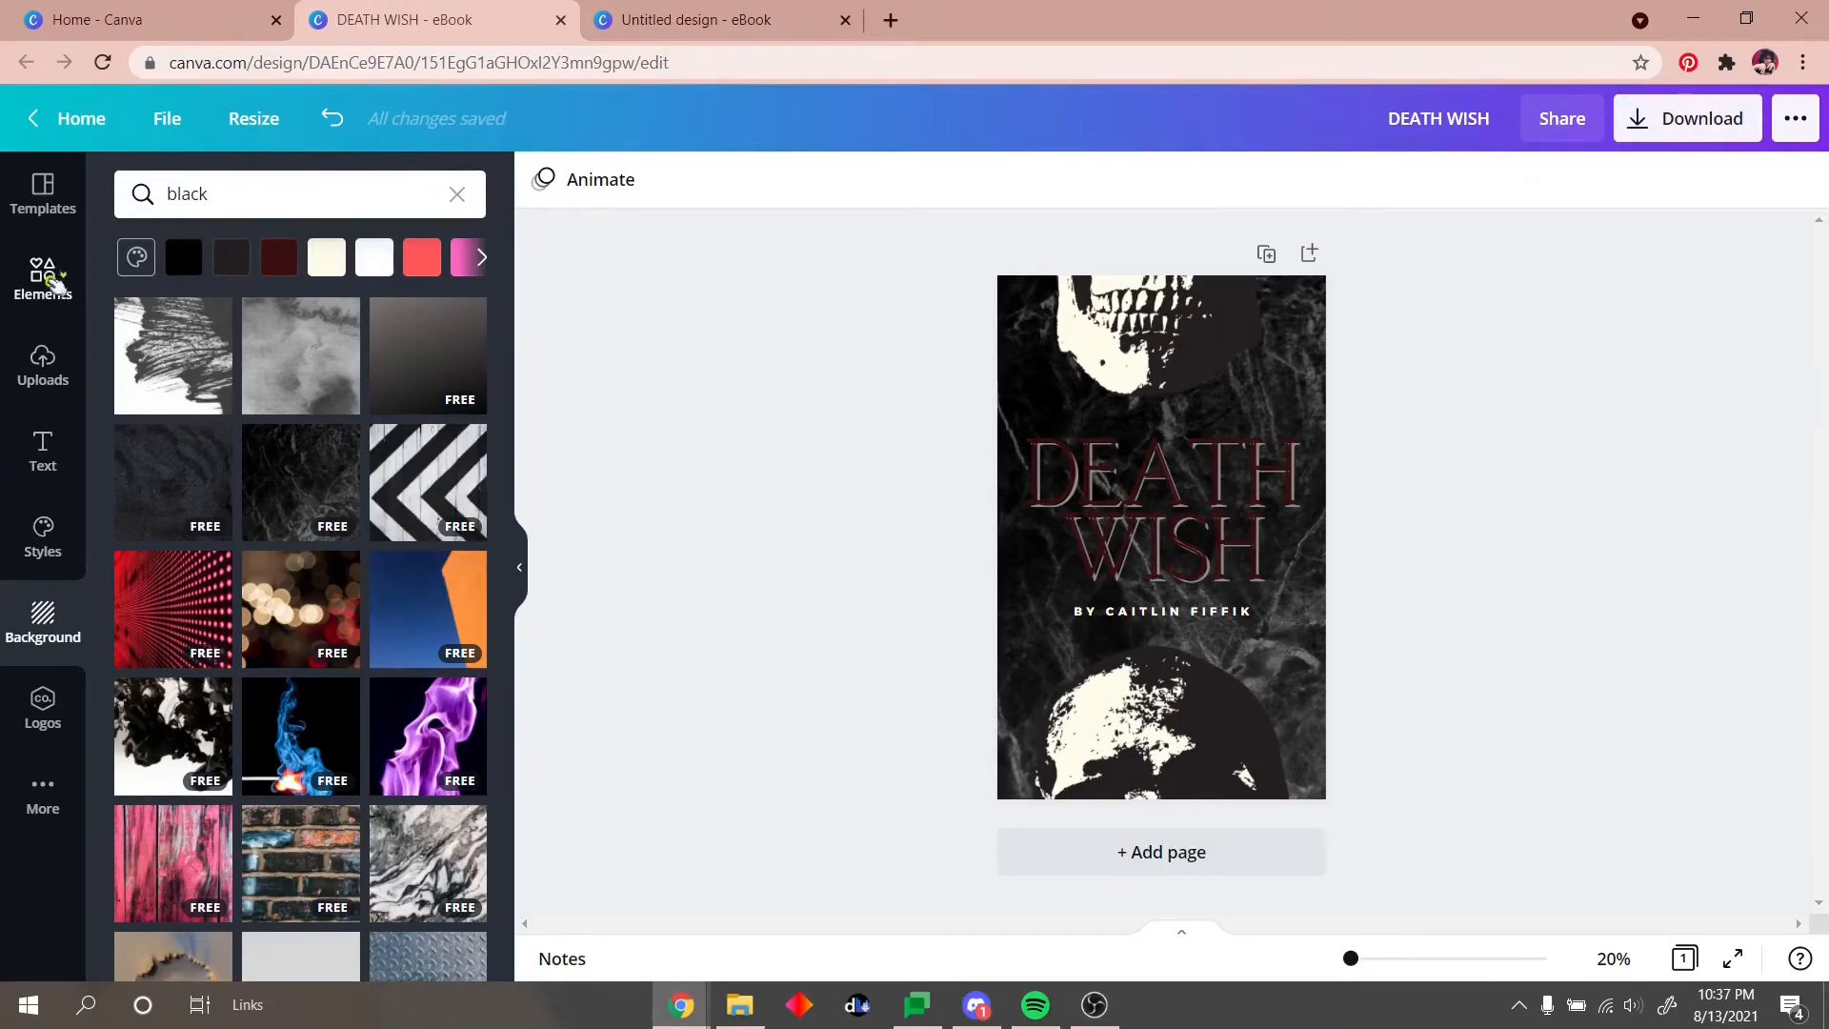
Step: Search the elements for "HORROR" and look through the graphics for something to add to the cover
{"action": "left_click", "coordinate": [43, 279]}
{"action": "left_click", "coordinate": [424, 195]}
{"action": "type", "text": "HORROR"}
{"action": "key", "text": "Return"}
{"action": "left_click", "coordinate": [287, 250]}
{"action": "scroll", "coordinate": [381, 555], "scroll_direction": "down", "scroll_amount": 10}
{"action": "scroll", "coordinate": [381, 554], "scroll_direction": "down", "scroll_amount": 5}
Step: Search the elements for "dust", add the dense speckled dust texture to the cover and change its color
{"action": "left_click", "coordinate": [181, 194]}
{"action": "type", "text": "dust"}
{"action": "key", "text": "Return"}
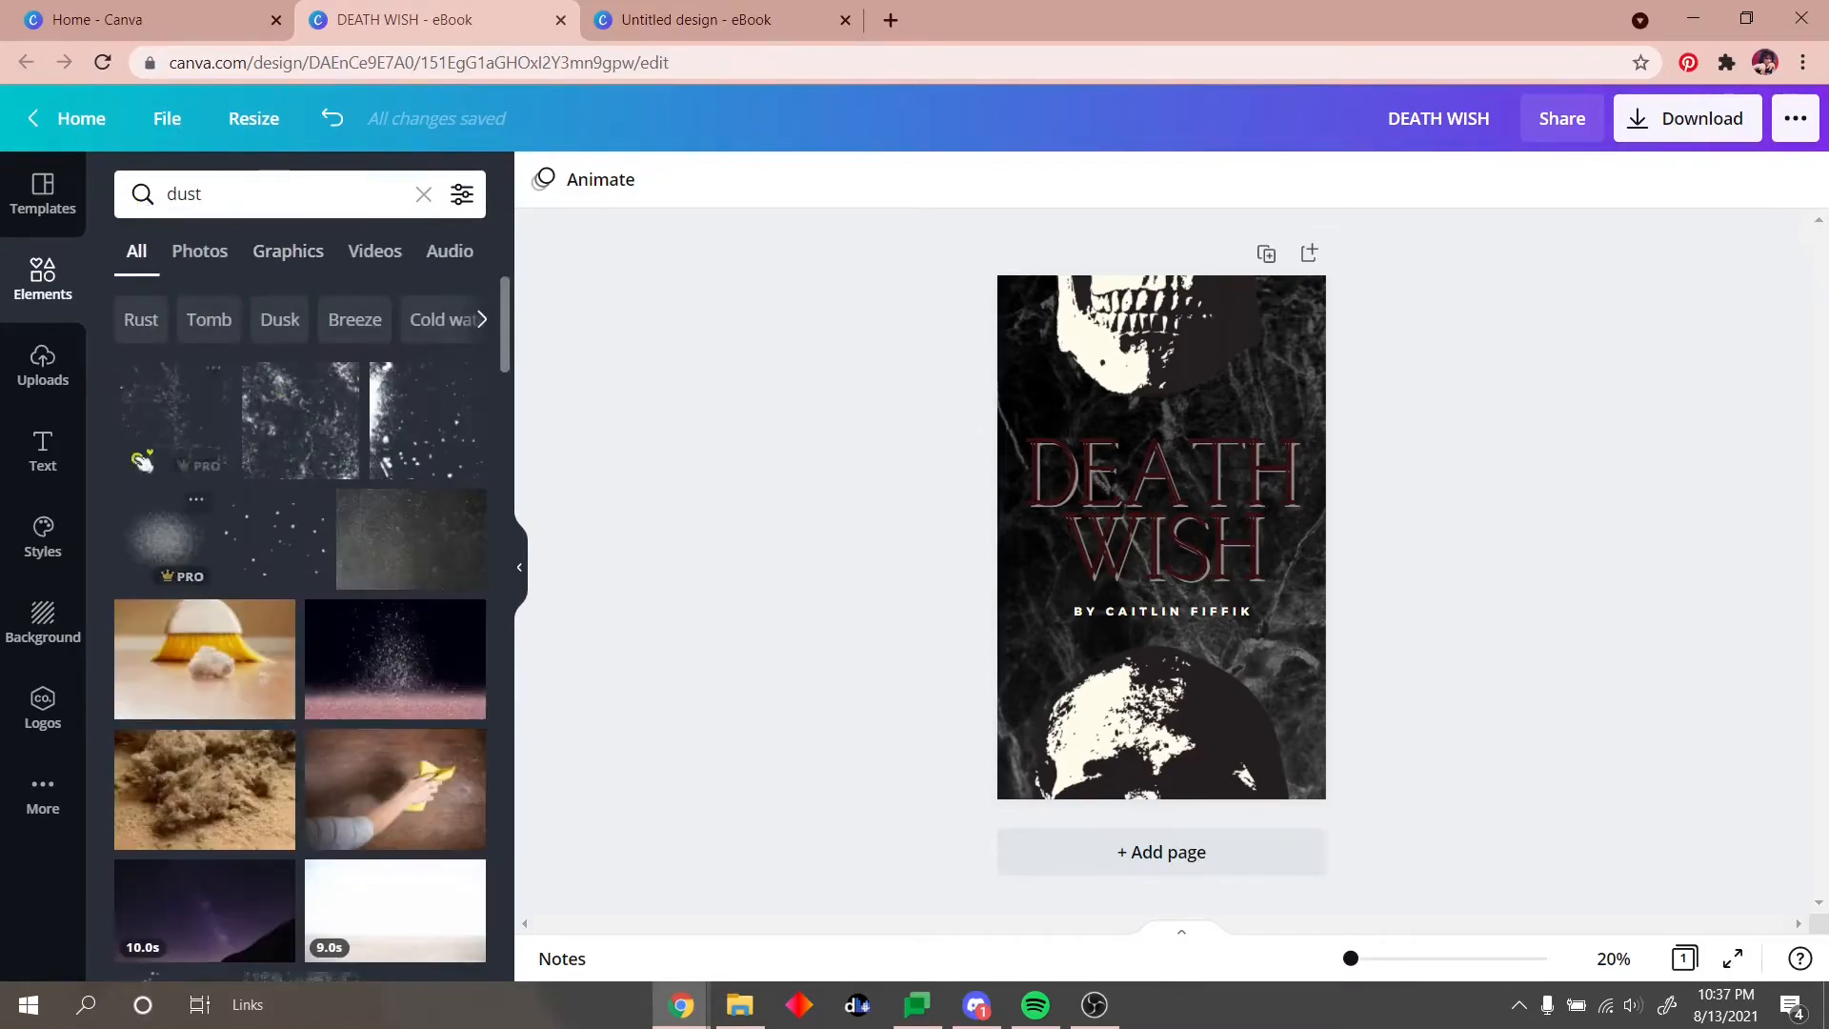
{"action": "scroll", "coordinate": [417, 519], "scroll_direction": "down", "scroll_amount": 15}
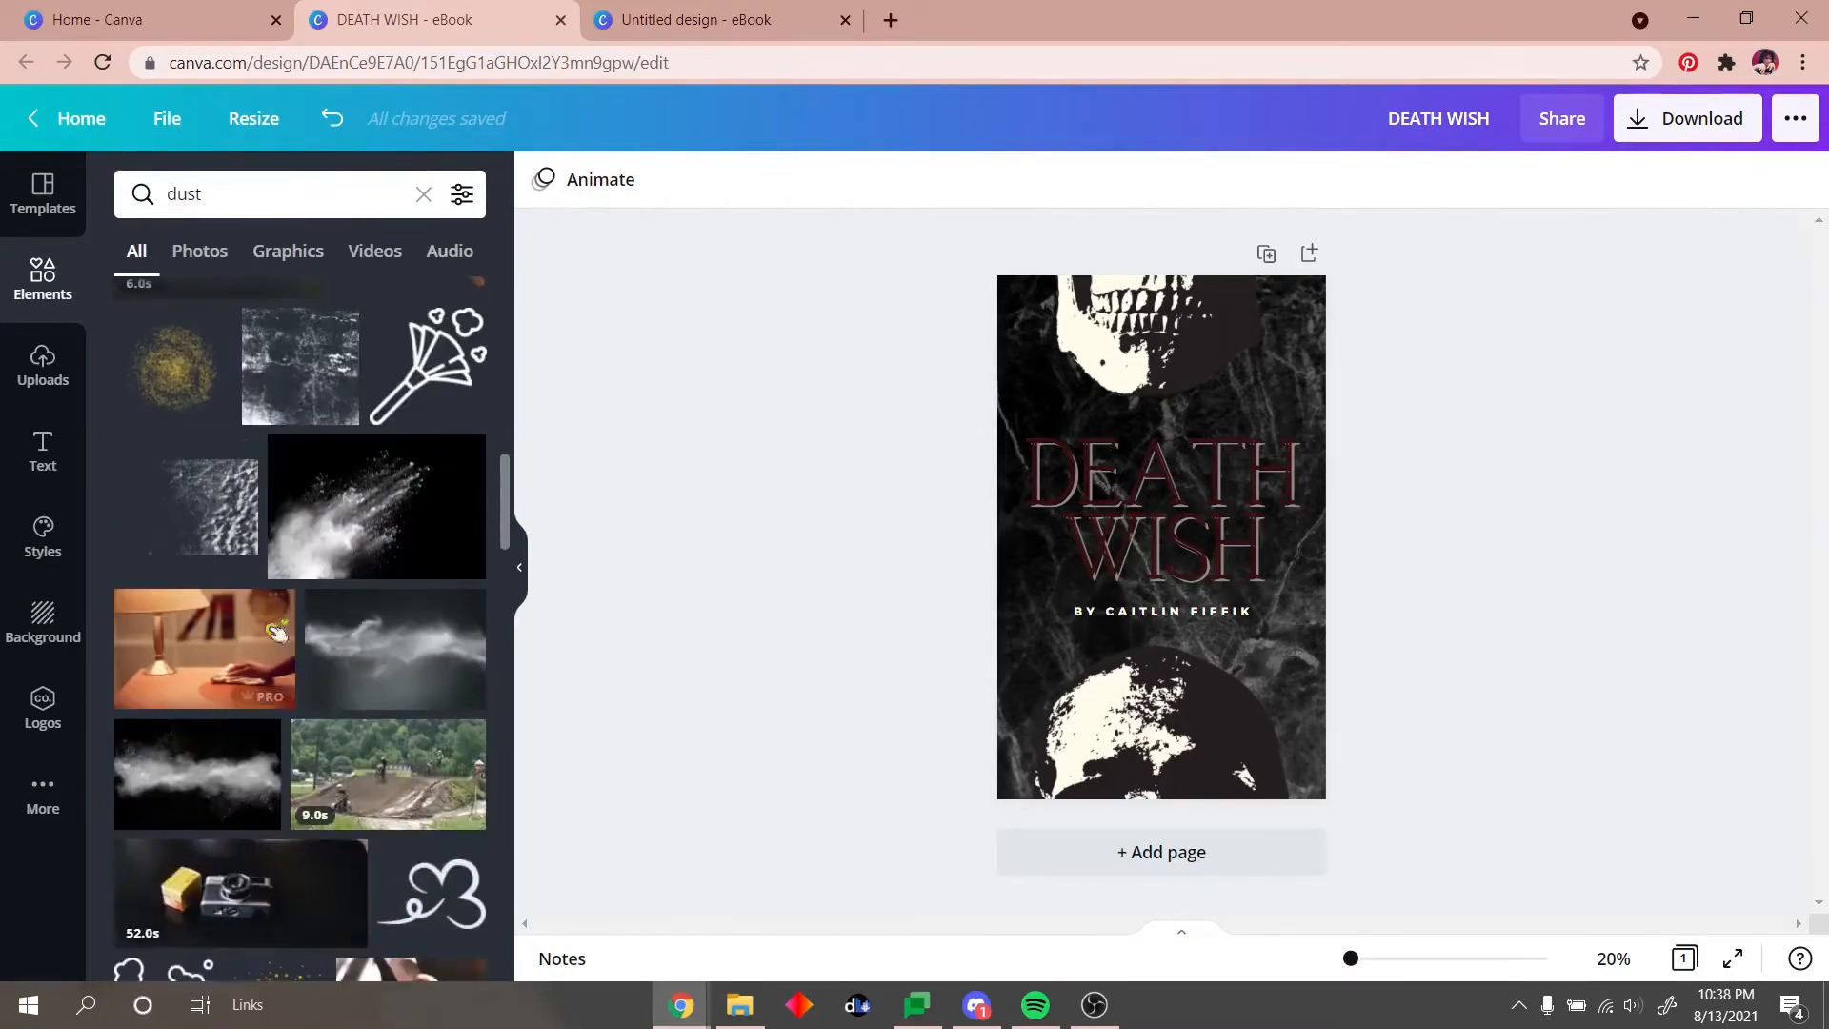
{"action": "scroll", "coordinate": [395, 592], "scroll_direction": "up", "scroll_amount": 15}
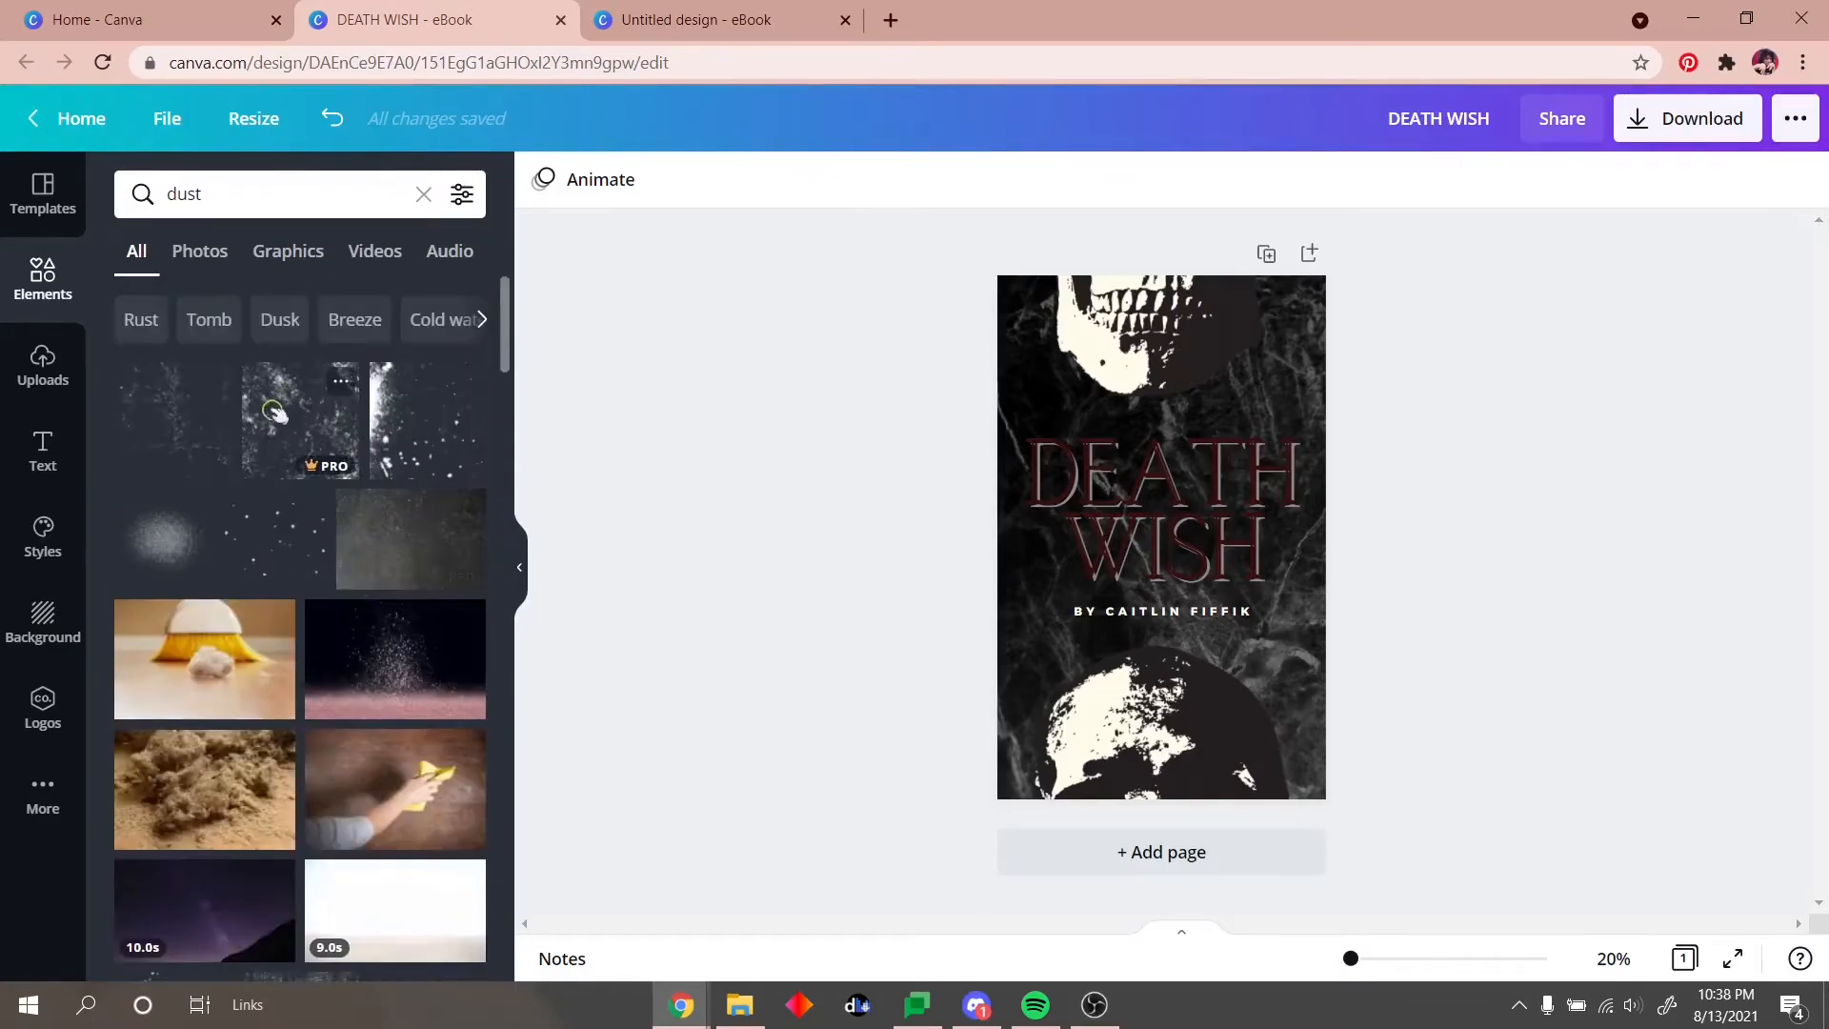
{"action": "left_click", "coordinate": [276, 419]}
{"action": "left_click", "coordinate": [541, 183]}
{"action": "left_click", "coordinate": [395, 303]}
Step: Enlarge the dust texture so it covers the whole page and reduce its opacity
{"action": "left_click_drag", "start_coordinate": [1172, 498], "coordinate": [1085, 338]}
{"action": "left_click_drag", "start_coordinate": [1184, 400], "coordinate": [1452, 910]}
{"action": "left_click", "coordinate": [1619, 180]}
{"action": "left_click_drag", "start_coordinate": [1531, 249], "coordinate": [1432, 250]}
{"action": "left_click_drag", "start_coordinate": [1274, 609], "coordinate": [1274, 607]}
{"action": "left_click", "coordinate": [1273, 608]}
Step: Change the stacking order of the dust overlay relative to the other cover elements
{"action": "left_click", "coordinate": [743, 523]}
{"action": "left_click", "coordinate": [1309, 365]}
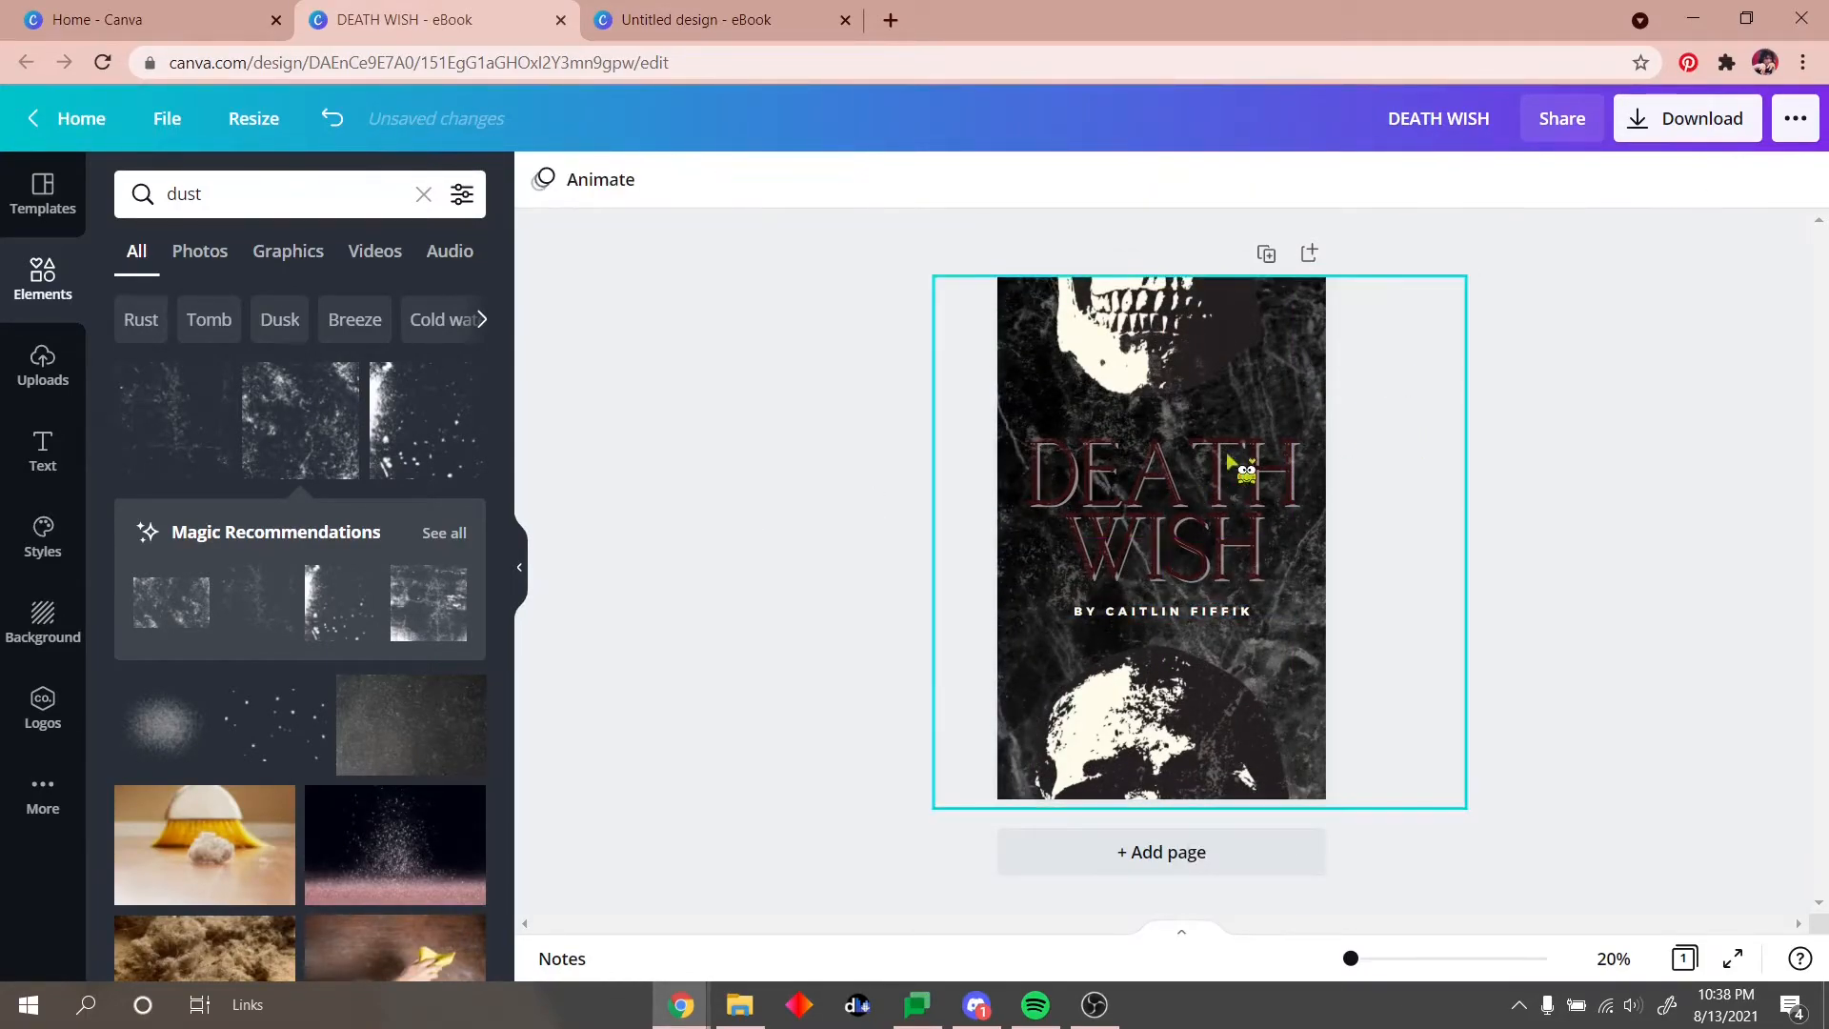
{"action": "right_click", "coordinate": [1309, 430]}
{"action": "left_click", "coordinate": [1429, 641]}
{"action": "right_click", "coordinate": [1281, 391]}
{"action": "right_click", "coordinate": [1298, 397]}
{"action": "right_click", "coordinate": [1315, 359]}
Step: Download the cover as a PNG and create a copy of it resized to the Wattpad format
{"action": "left_click", "coordinate": [1620, 562]}
{"action": "left_click", "coordinate": [721, 619]}
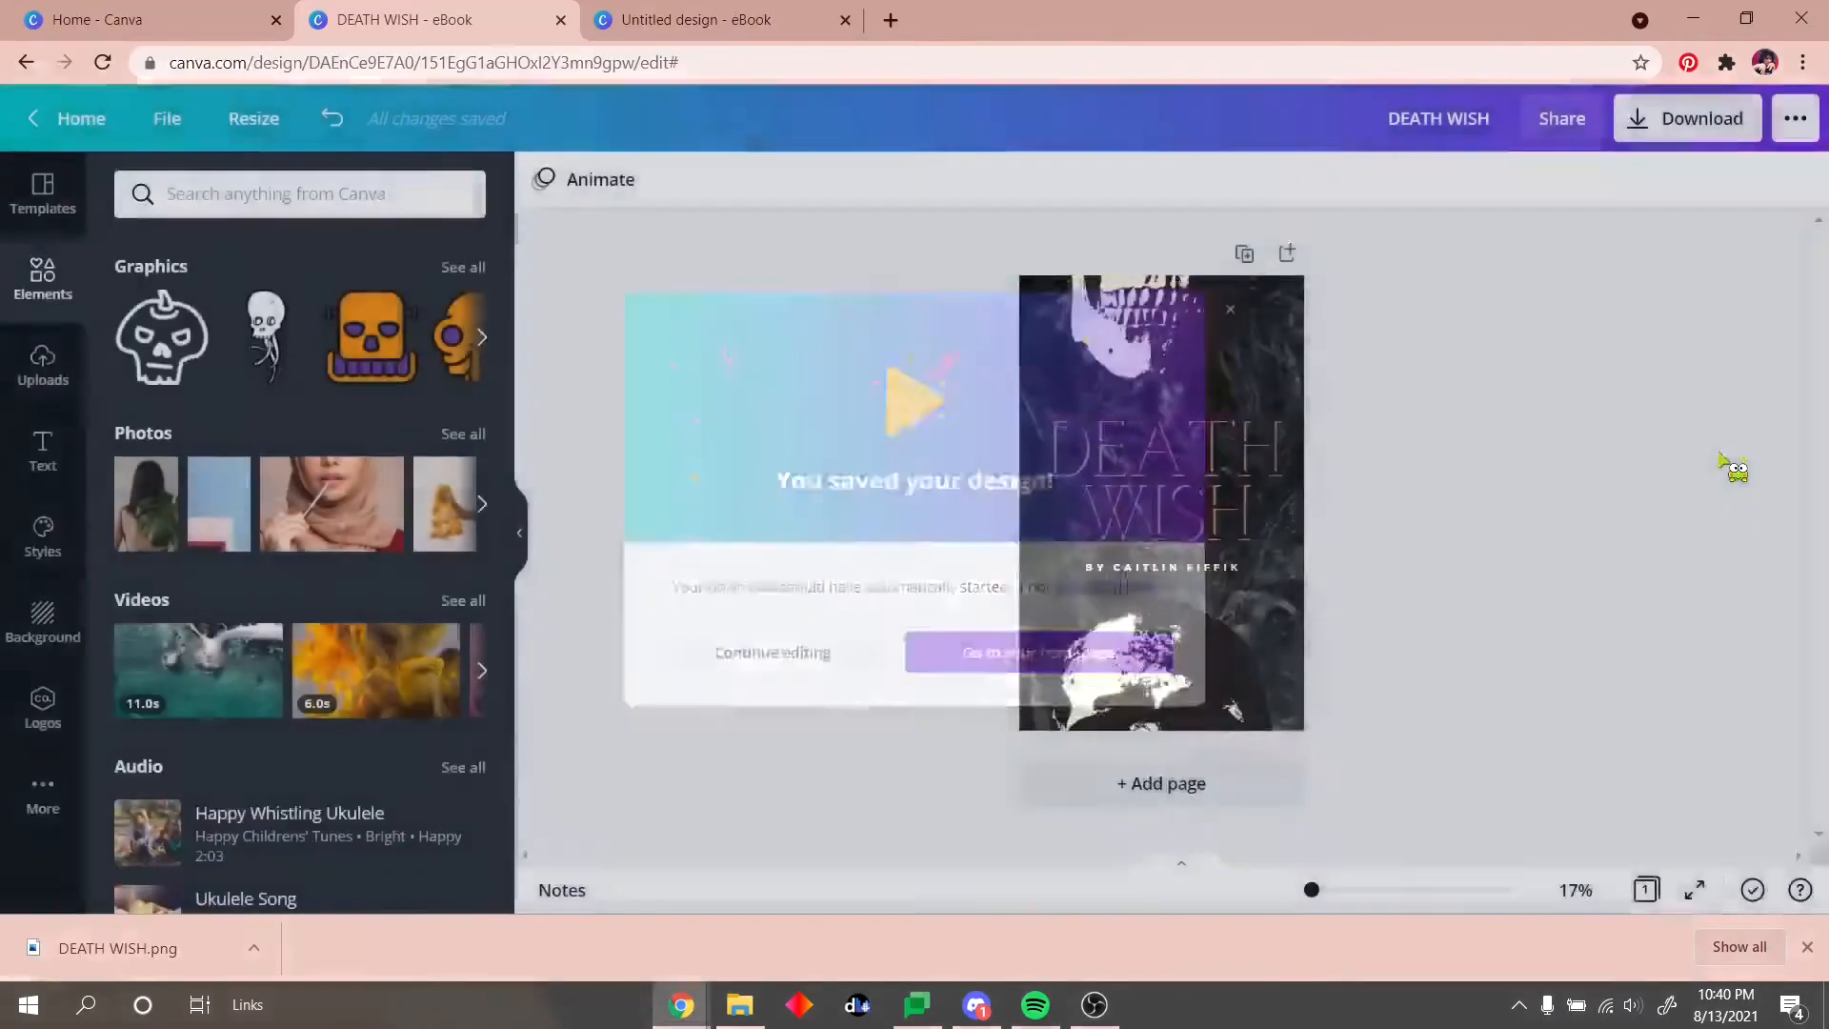
{"action": "left_click", "coordinate": [250, 119]}
{"action": "type", "text": "watt"}
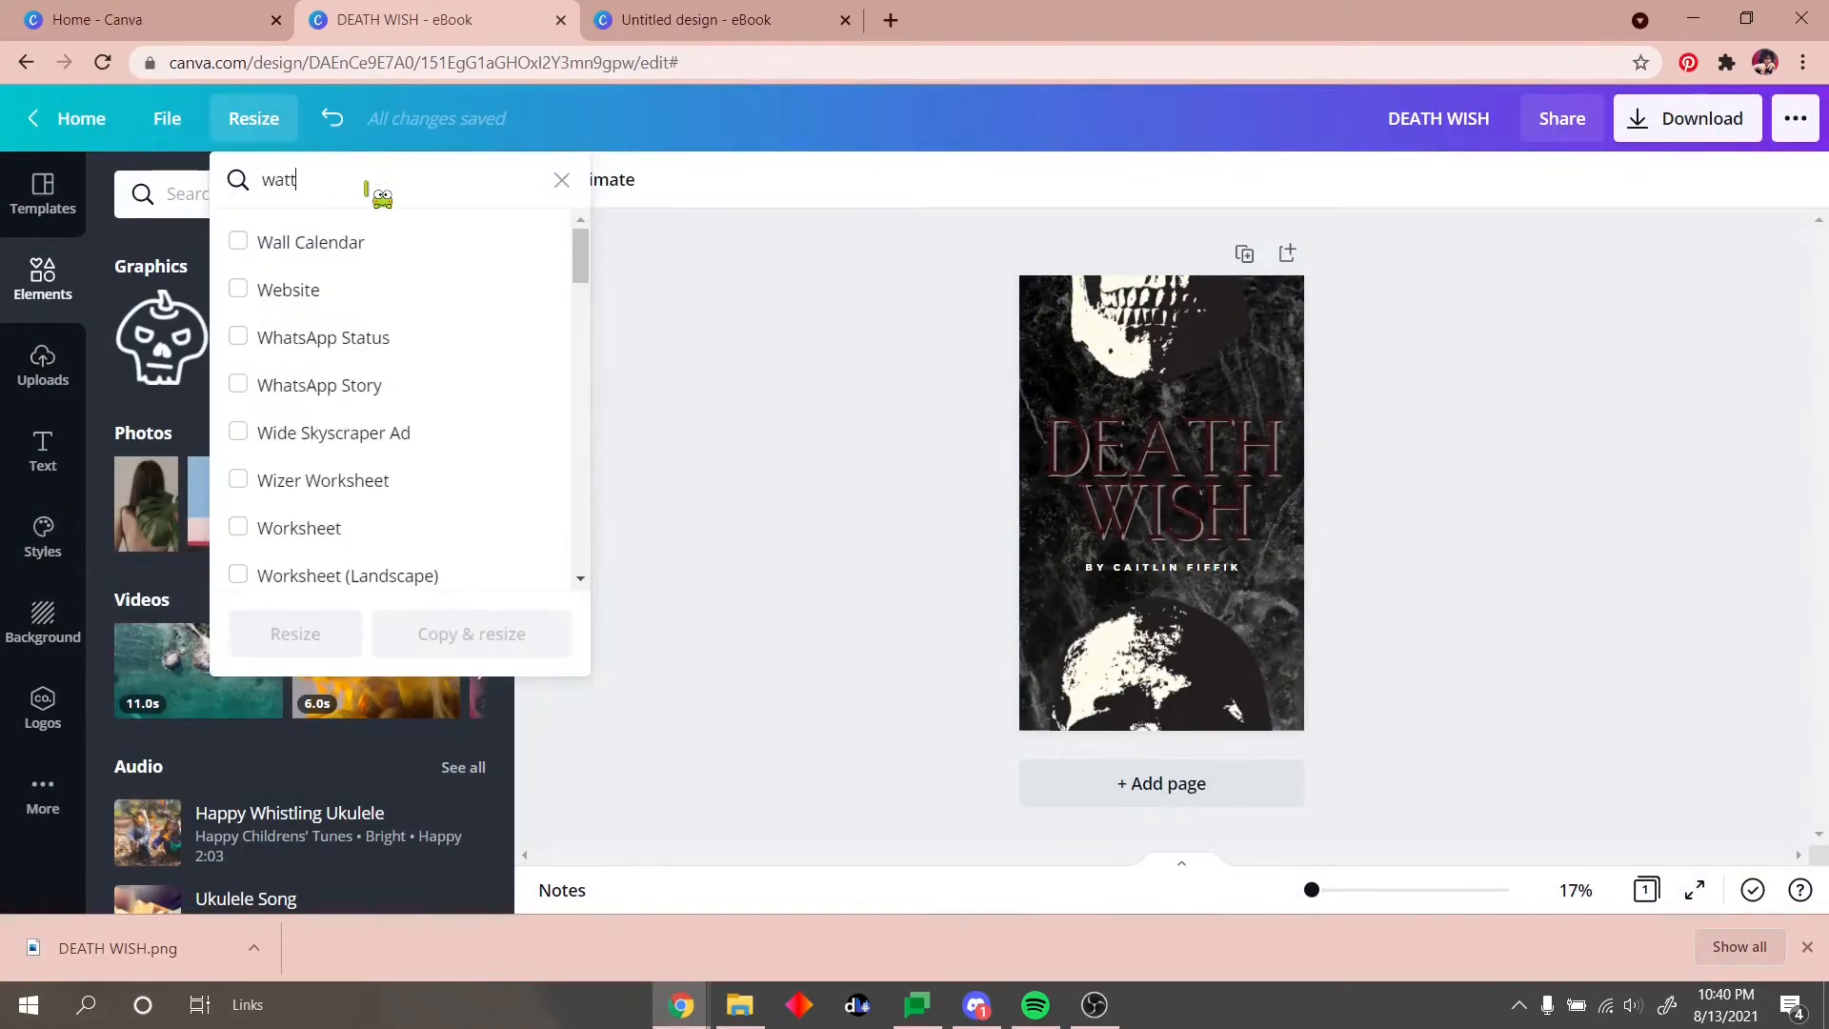
{"action": "left_click", "coordinate": [384, 342]}
{"action": "left_click", "coordinate": [471, 414]}
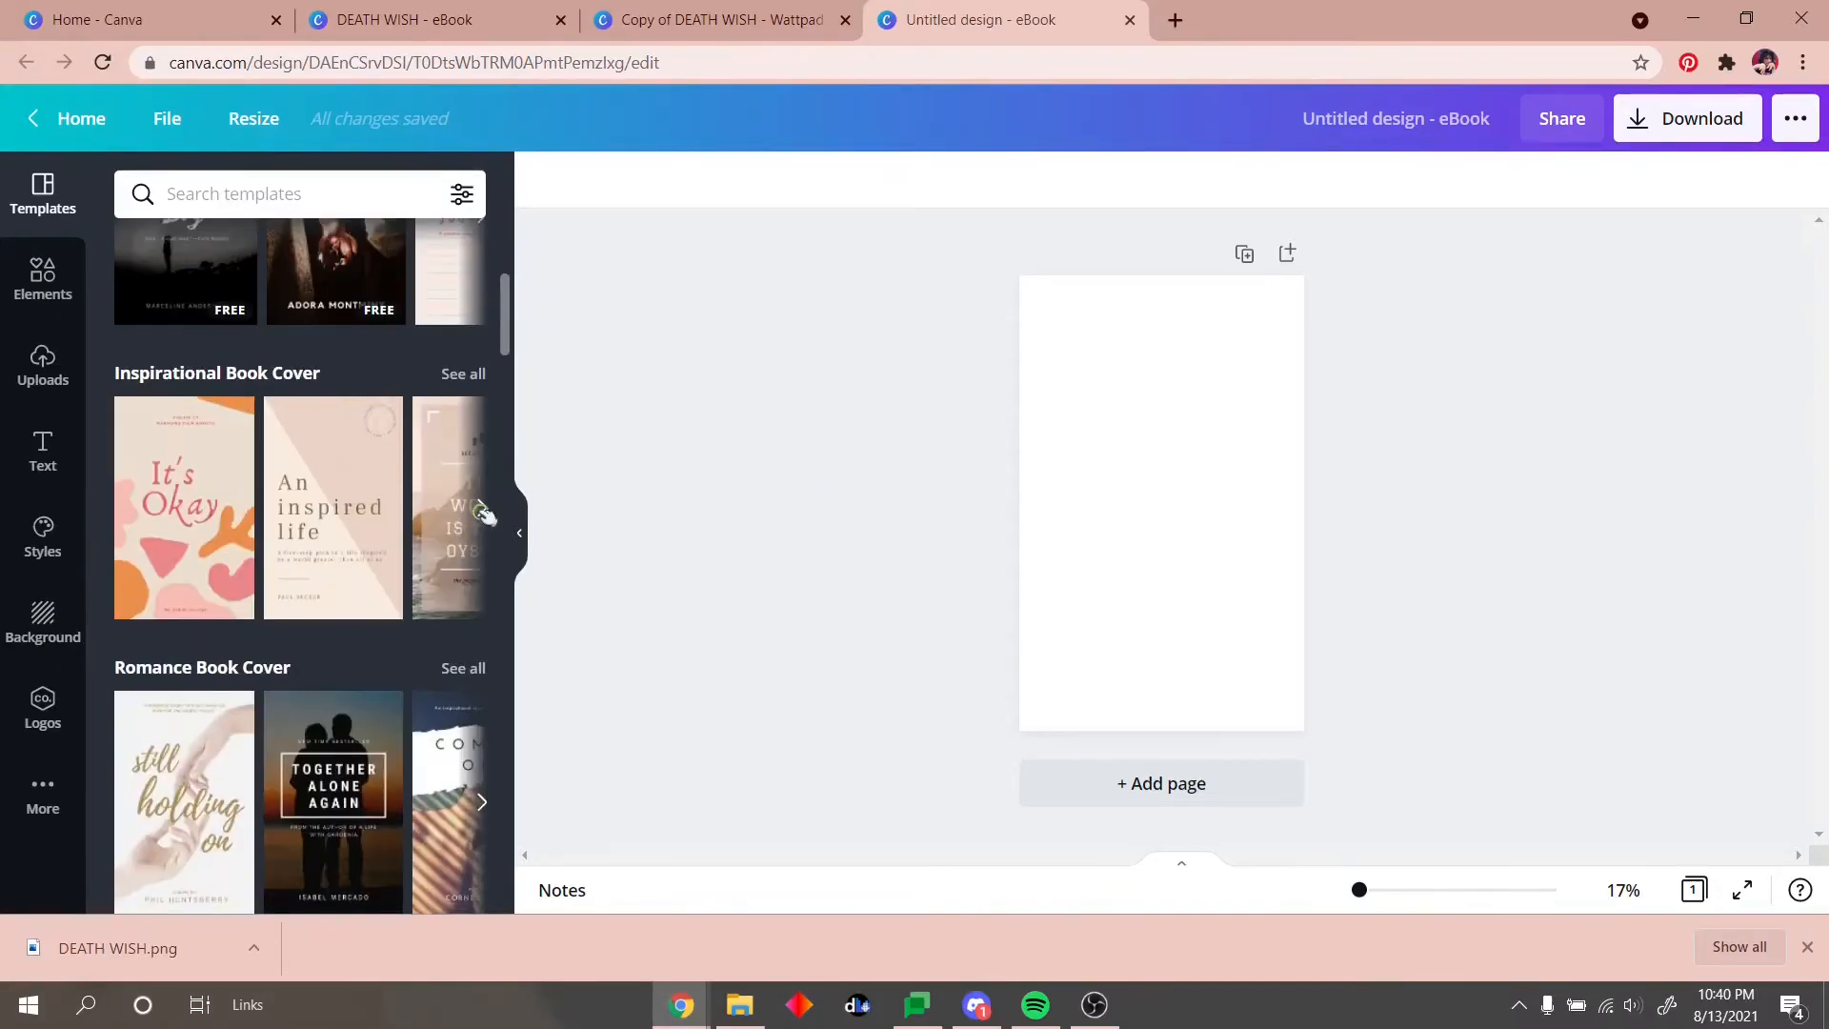
Step: Fill the page background with the blue, purple and orange brushed-paint image from the Patterns backgrounds
{"action": "left_click", "coordinate": [479, 509]}
{"action": "scroll", "coordinate": [445, 512], "scroll_direction": "down", "scroll_amount": 4}
{"action": "left_click", "coordinate": [43, 624]}
{"action": "scroll", "coordinate": [305, 572], "scroll_direction": "down", "scroll_amount": 4}
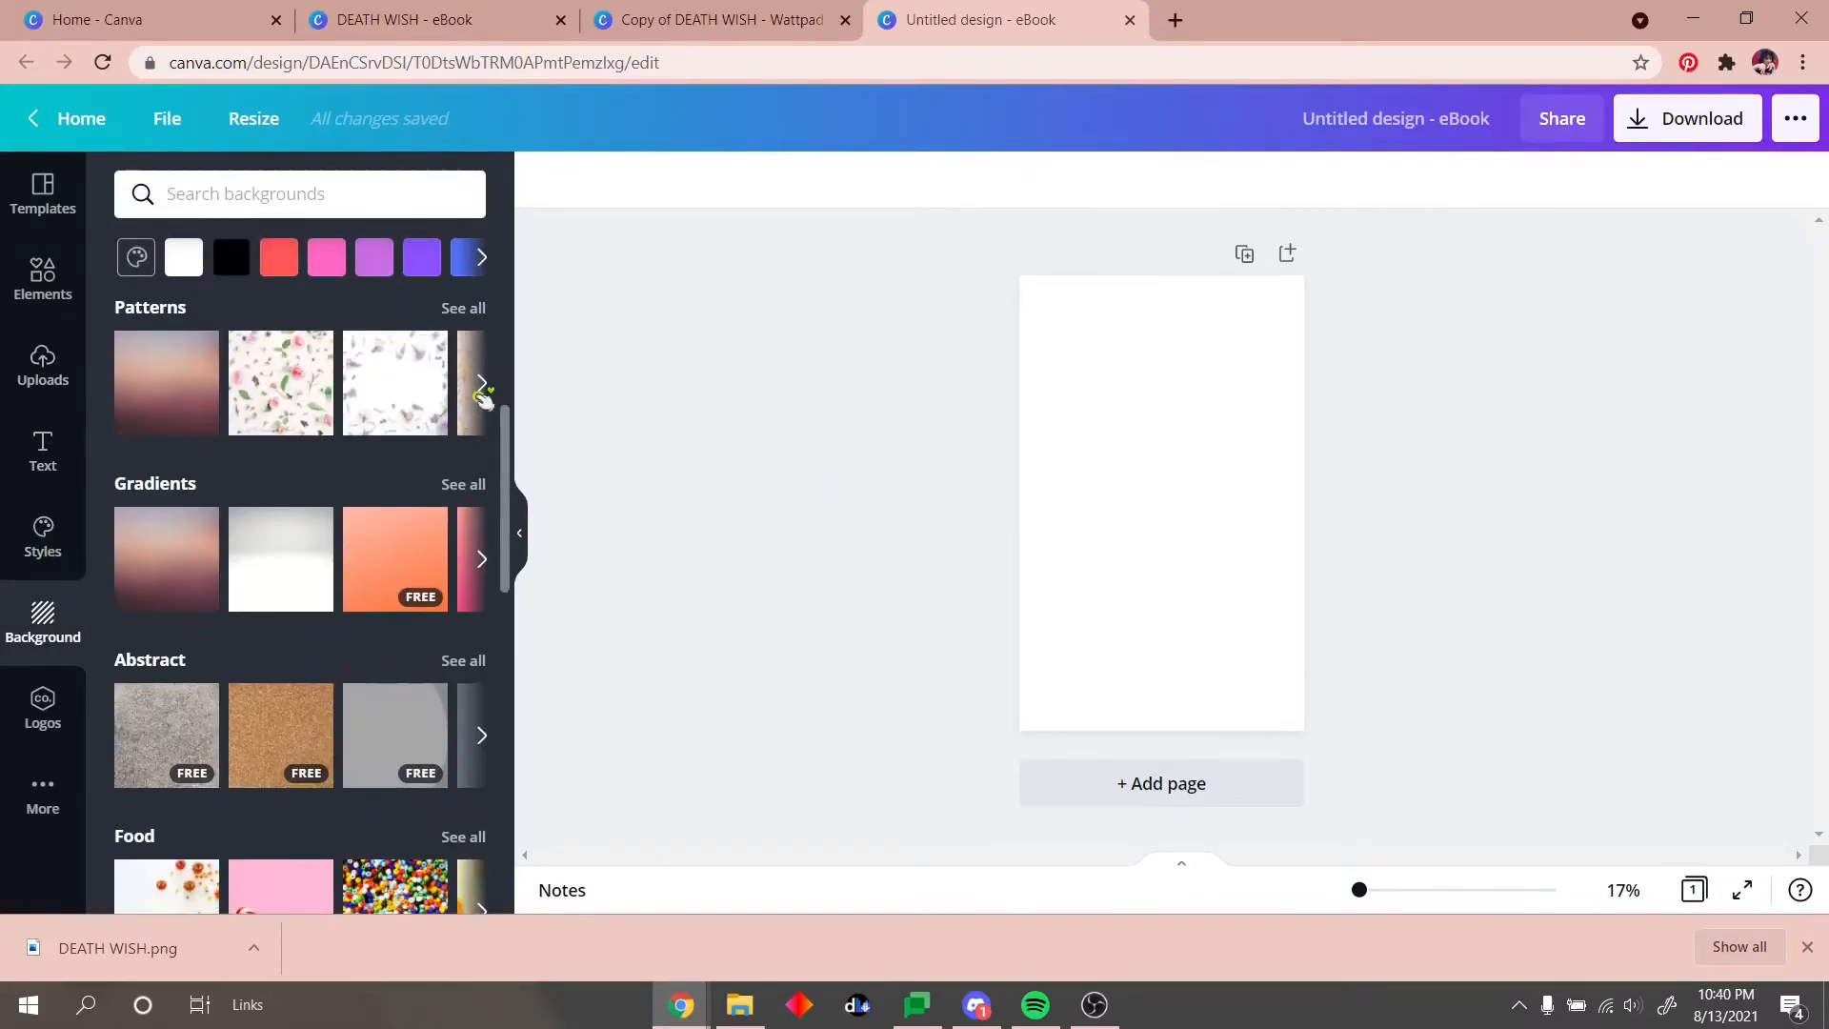
{"action": "left_click", "coordinate": [462, 305]}
{"action": "scroll", "coordinate": [431, 479], "scroll_direction": "down", "scroll_amount": 2}
{"action": "scroll", "coordinate": [153, 381], "scroll_direction": "down", "scroll_amount": 12}
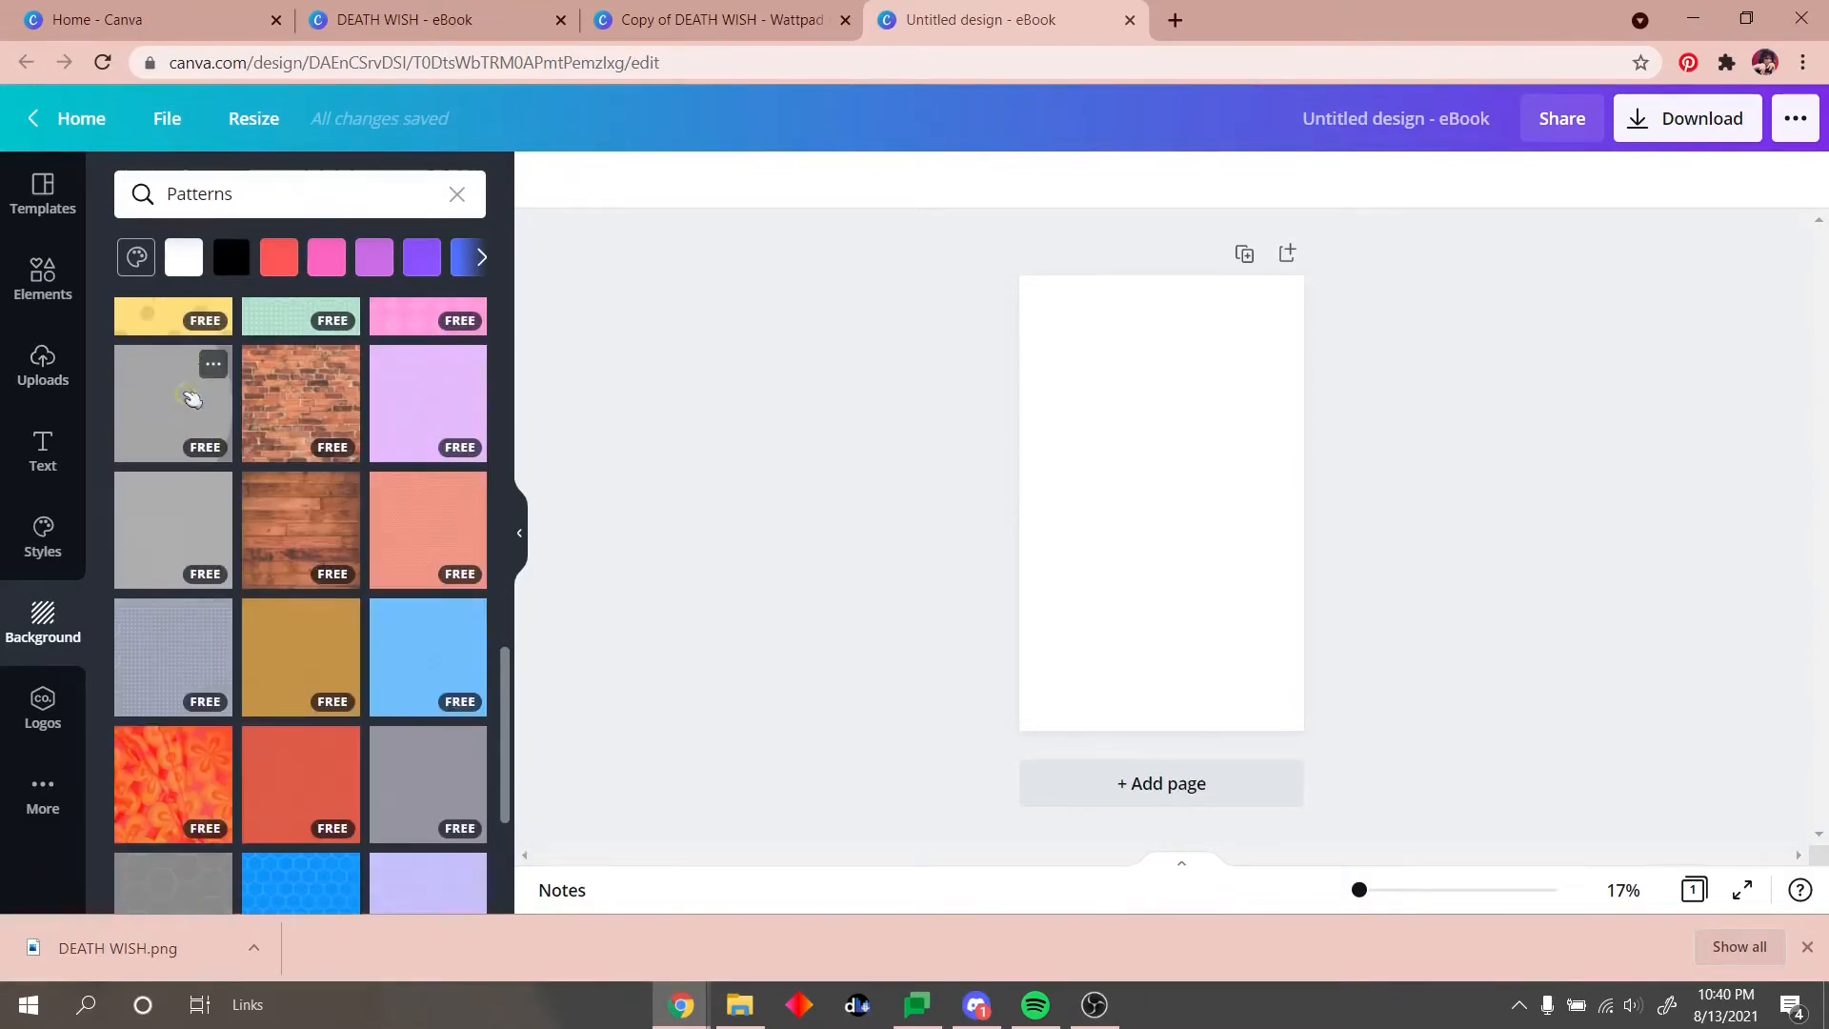
{"action": "scroll", "coordinate": [160, 367], "scroll_direction": "up", "scroll_amount": 2}
{"action": "left_click", "coordinate": [163, 458]}
{"action": "scroll", "coordinate": [408, 396], "scroll_direction": "down", "scroll_amount": 5}
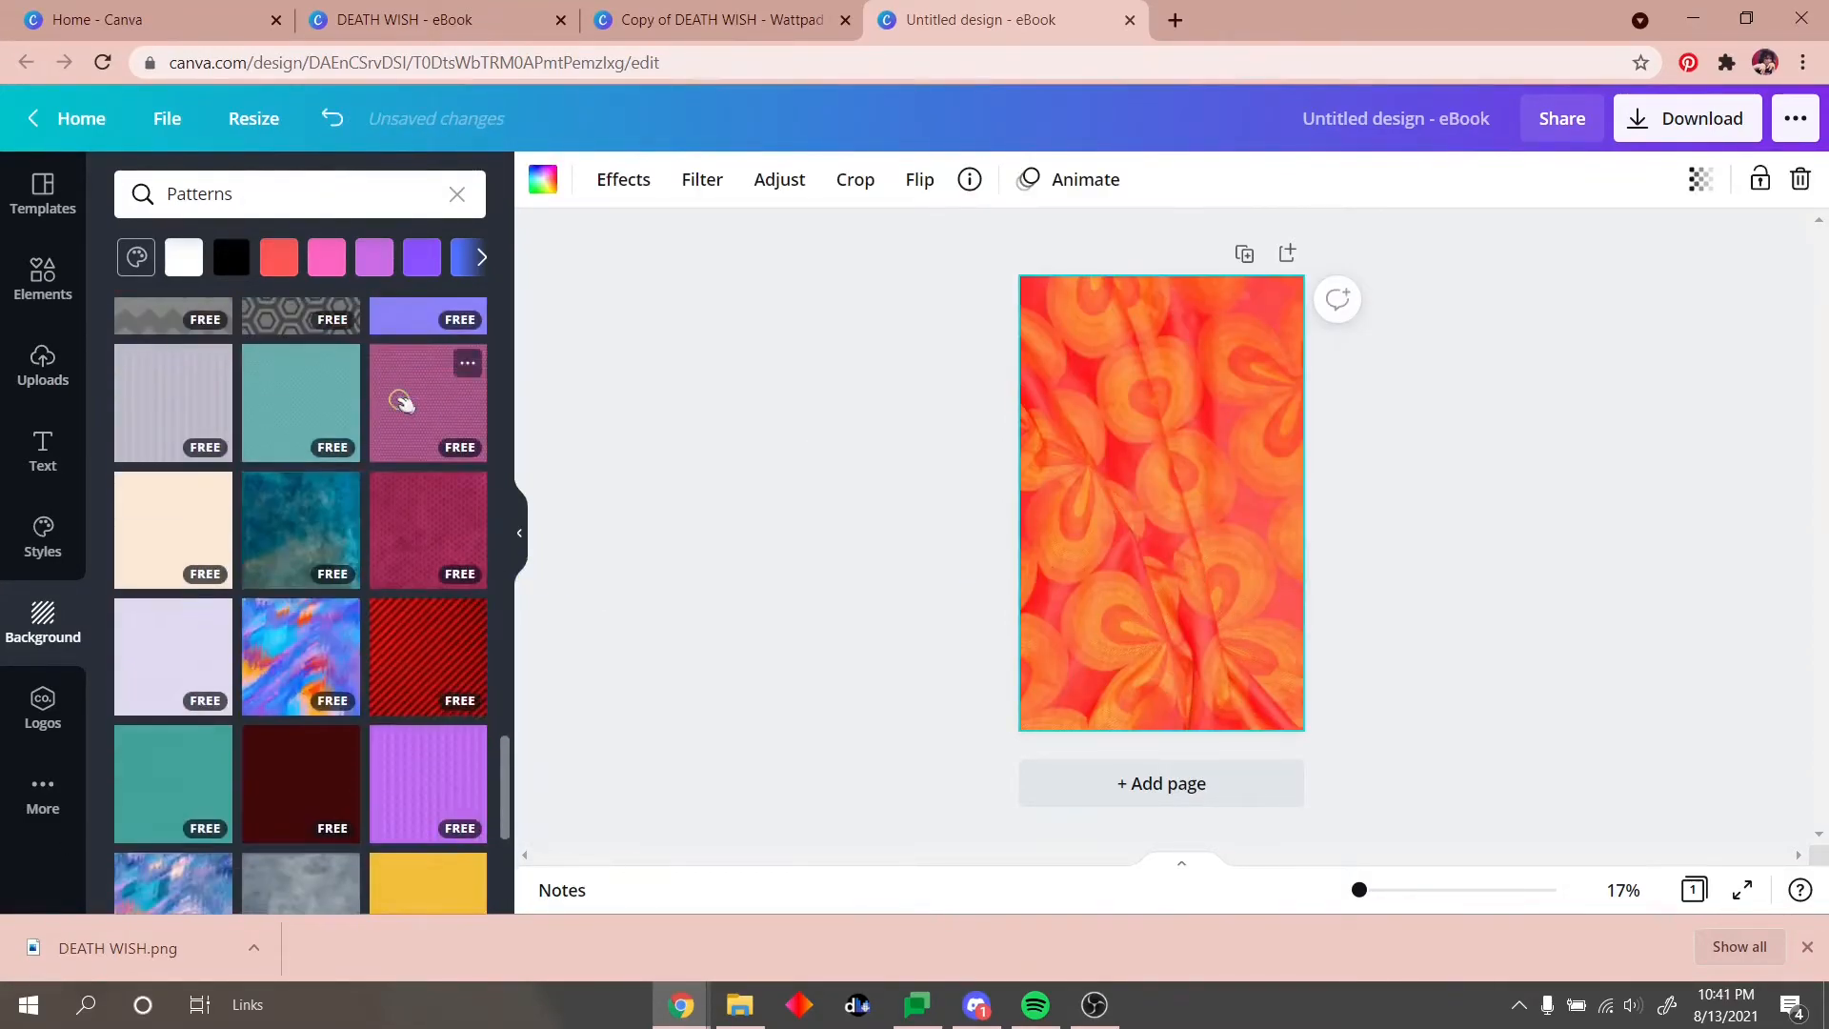
{"action": "scroll", "coordinate": [301, 417], "scroll_direction": "down", "scroll_amount": 1}
{"action": "left_click", "coordinate": [301, 417]}
Step: Add a large letter "G" at size 385 near the page's upper-left corner and set its font to Archivo Black
{"action": "key", "text": "t"}
{"action": "left_click", "coordinate": [867, 181]}
{"action": "type", "text": "G"}
{"action": "left_click_drag", "start_coordinate": [1167, 510], "coordinate": [1122, 413]}
{"action": "left_click", "coordinate": [683, 190]}
{"action": "scroll", "coordinate": [277, 381], "scroll_direction": "down", "scroll_amount": 10}
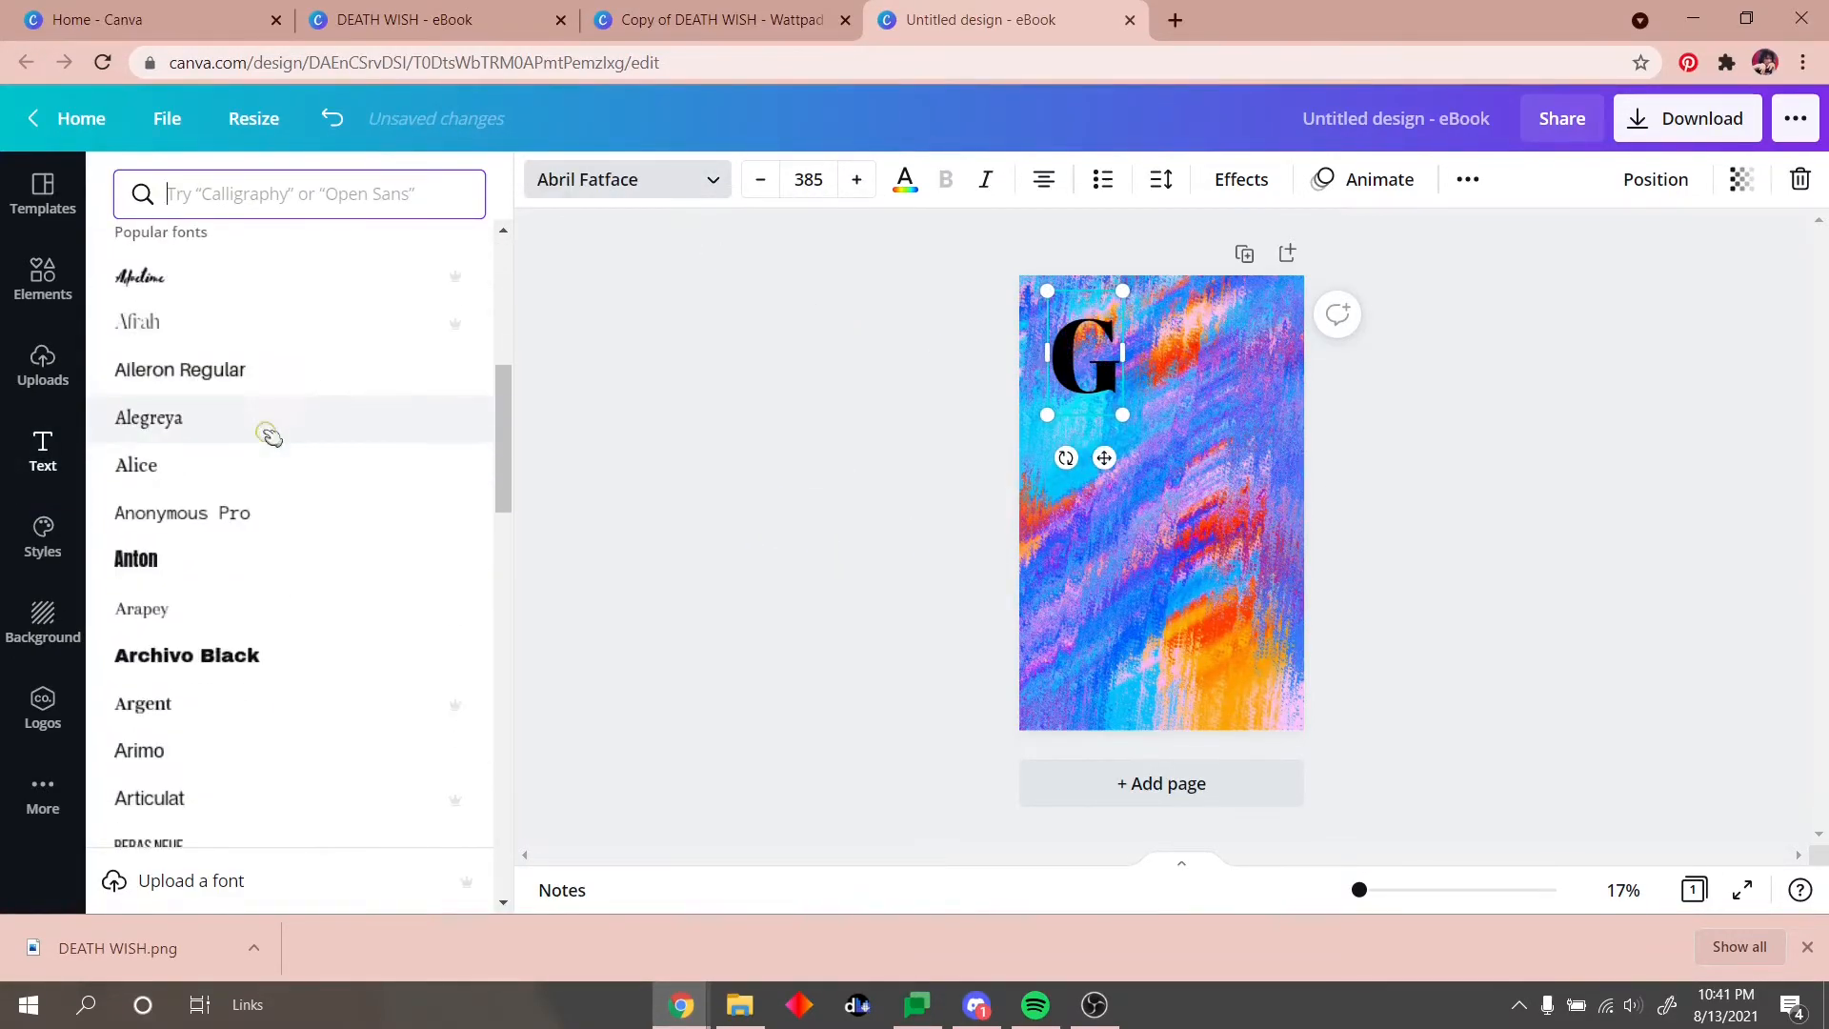
{"action": "left_click", "coordinate": [221, 315]}
Step: Apply the Hollow effect to the letter G and raise the outline thickness
{"action": "left_click", "coordinate": [1241, 179]}
{"action": "left_click", "coordinate": [286, 482]}
{"action": "left_click", "coordinate": [171, 482]}
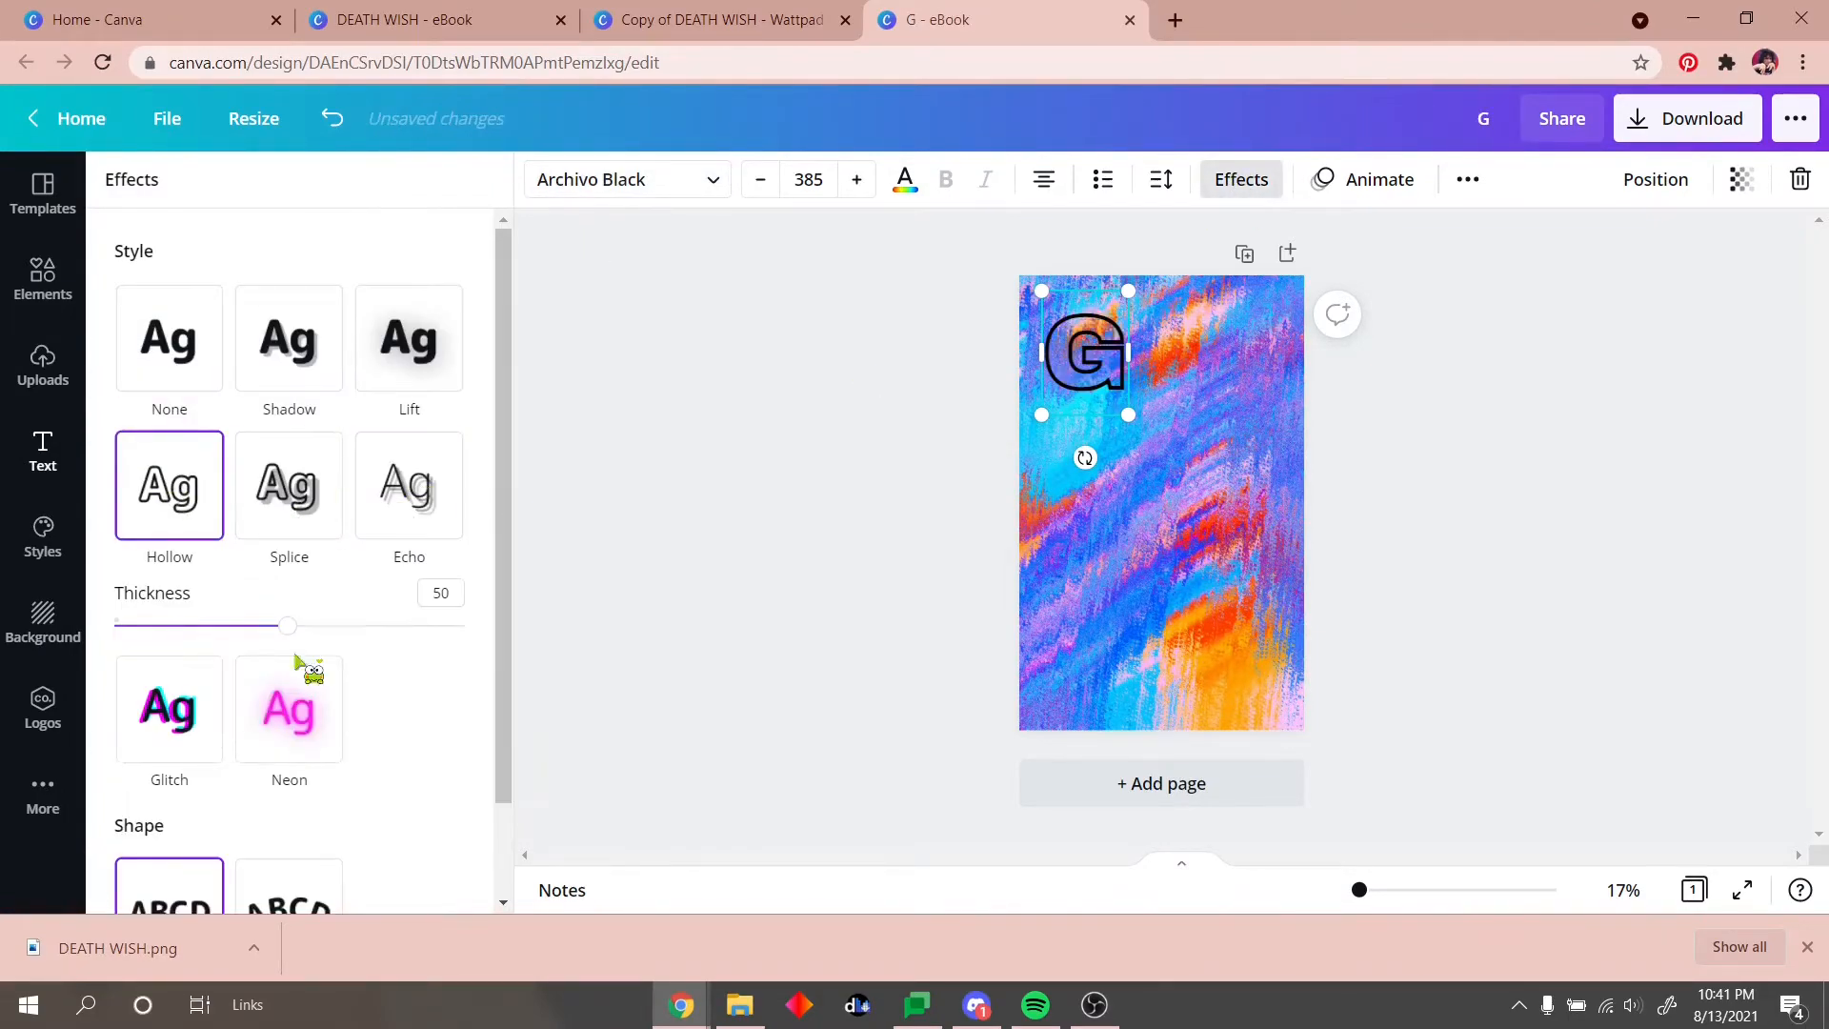
{"action": "left_click_drag", "start_coordinate": [314, 633], "coordinate": [462, 625]}
{"action": "scroll", "coordinate": [360, 727], "scroll_direction": "down", "scroll_amount": 1}
Step: Change the letter G's outline to a custom orange
{"action": "left_click", "coordinate": [905, 180]}
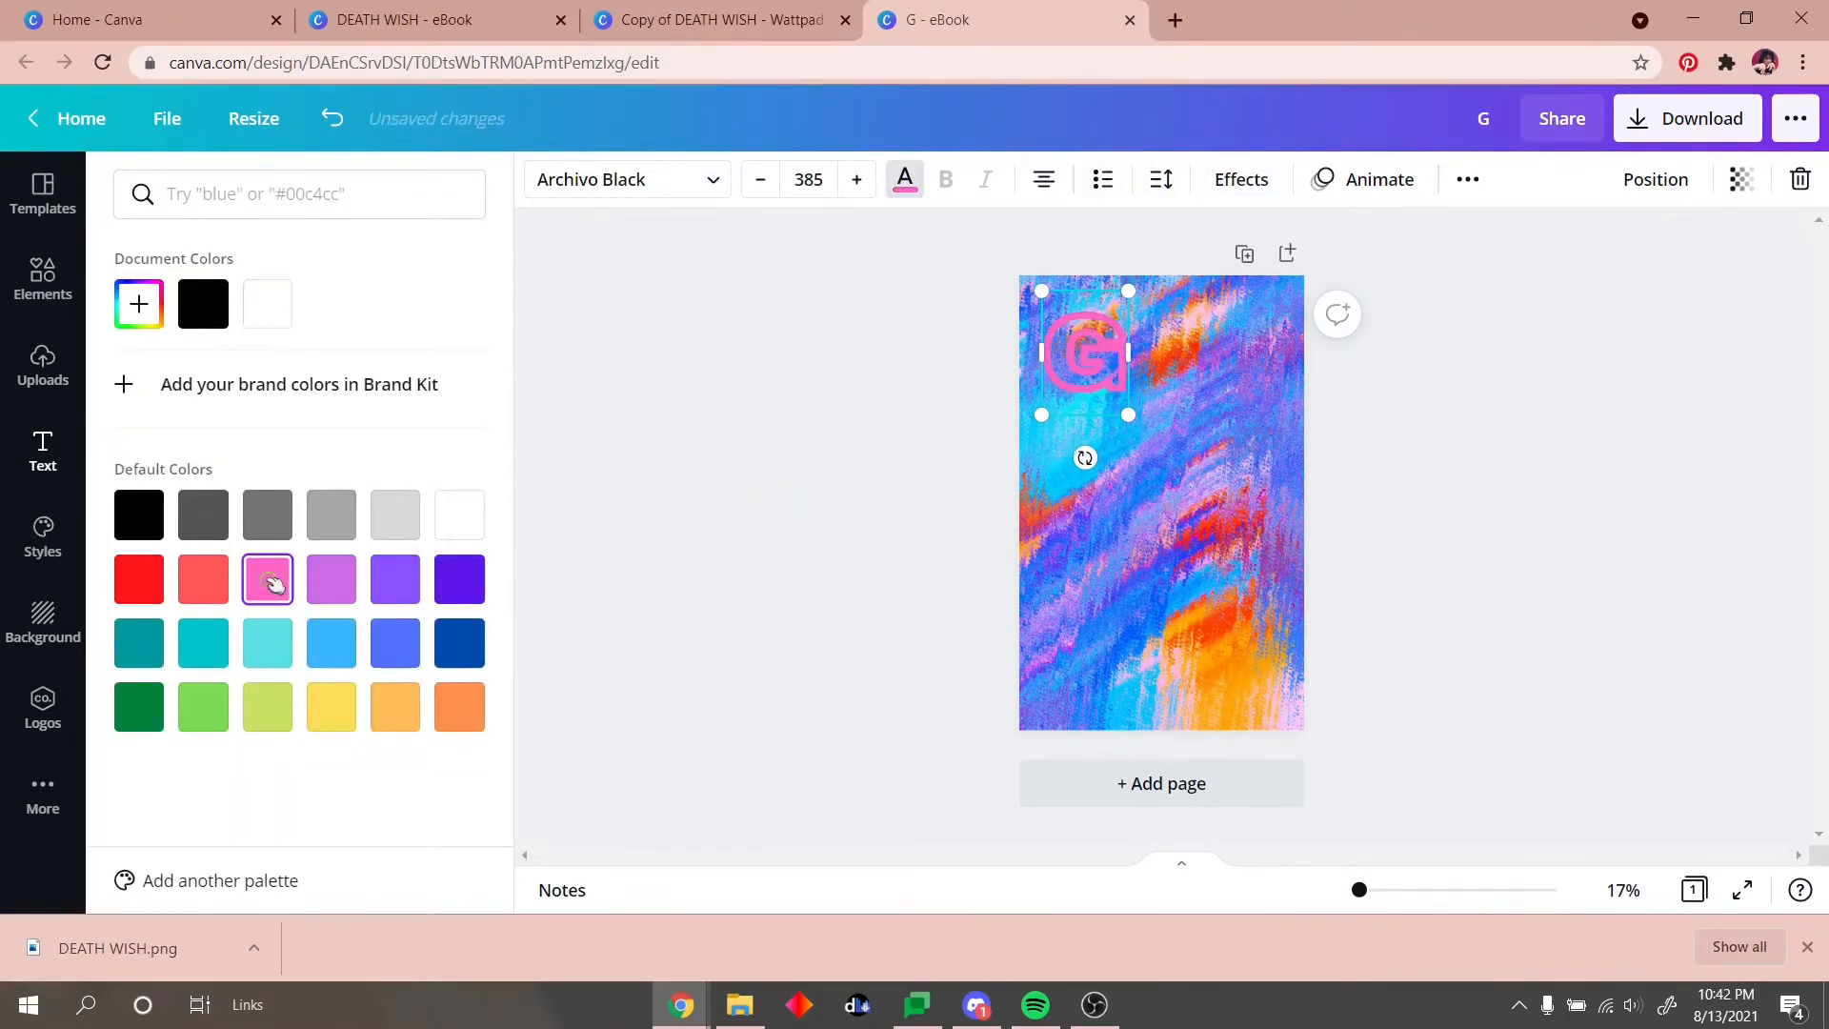
{"action": "left_click", "coordinate": [139, 303]}
{"action": "left_click", "coordinate": [175, 507]}
{"action": "left_click_drag", "start_coordinate": [305, 429], "coordinate": [409, 364]}
Step: Try the Splice effect with a different thickness and direction on the G, and return it to Hollow with thickness 50
{"action": "left_click", "coordinate": [375, 674]}
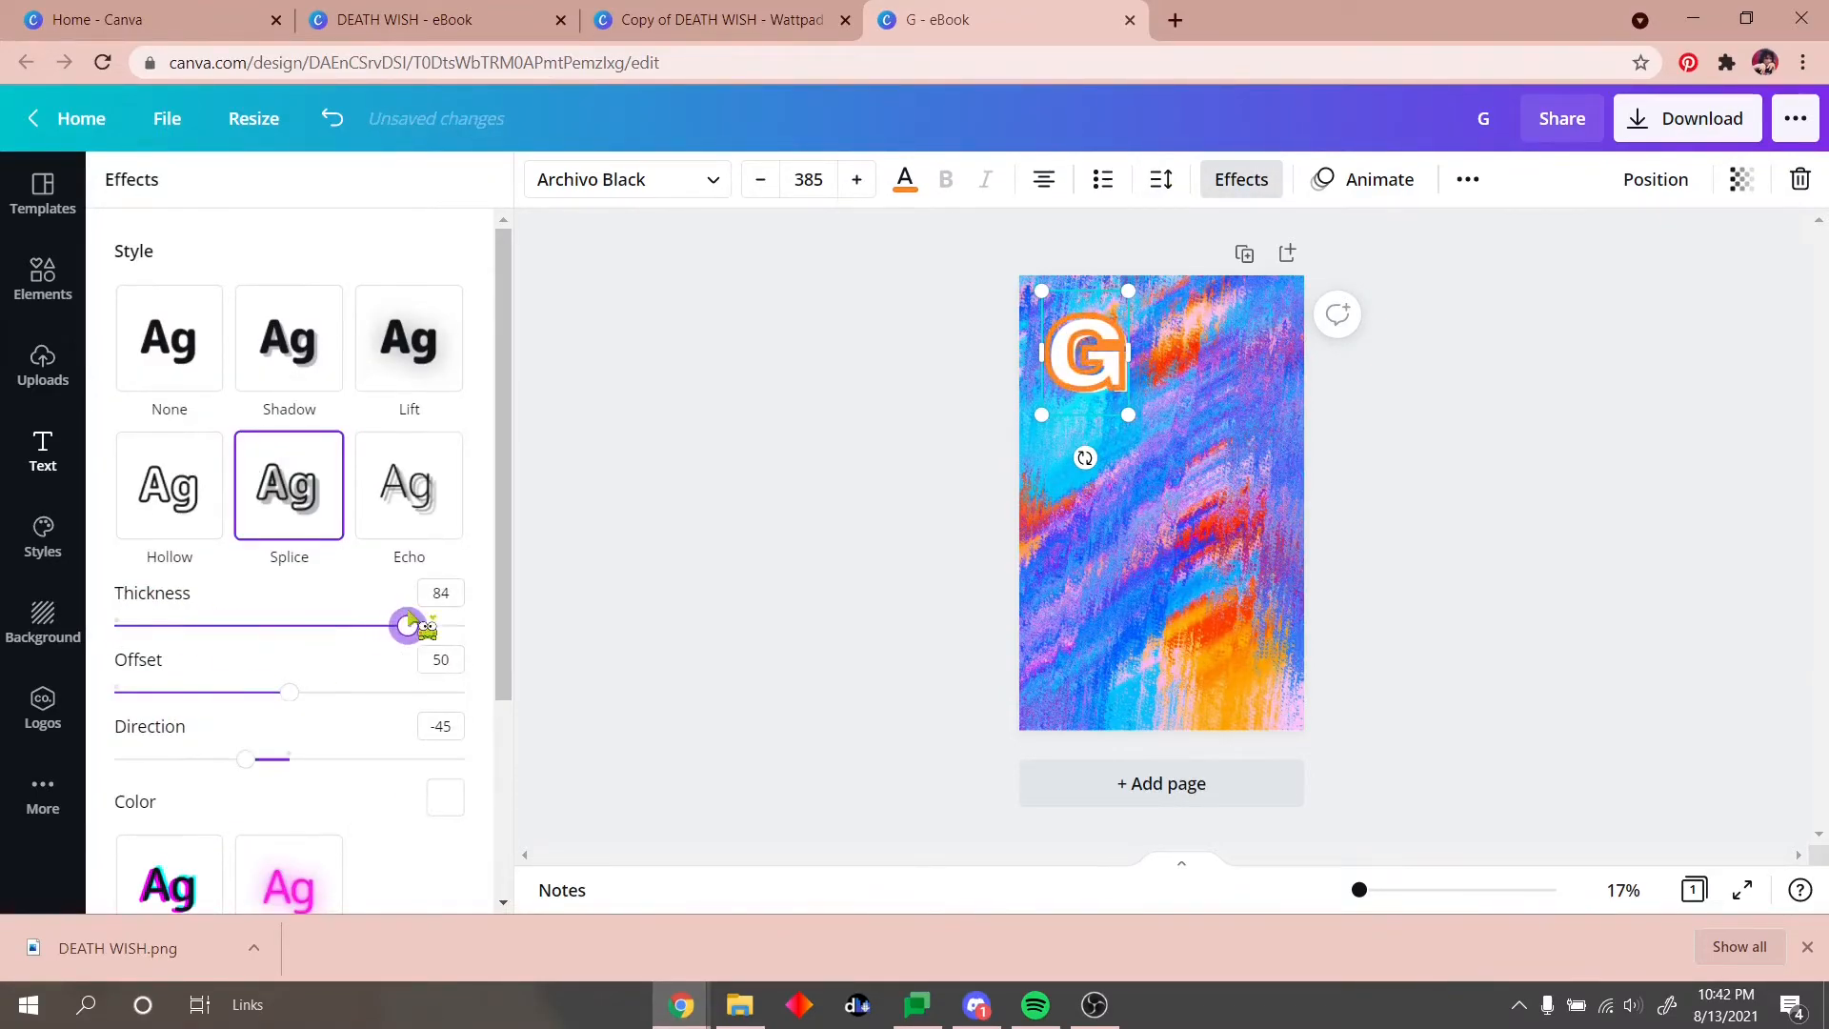
{"action": "left_click_drag", "start_coordinate": [194, 759], "coordinate": [338, 759]}
{"action": "left_click", "coordinate": [169, 485]}
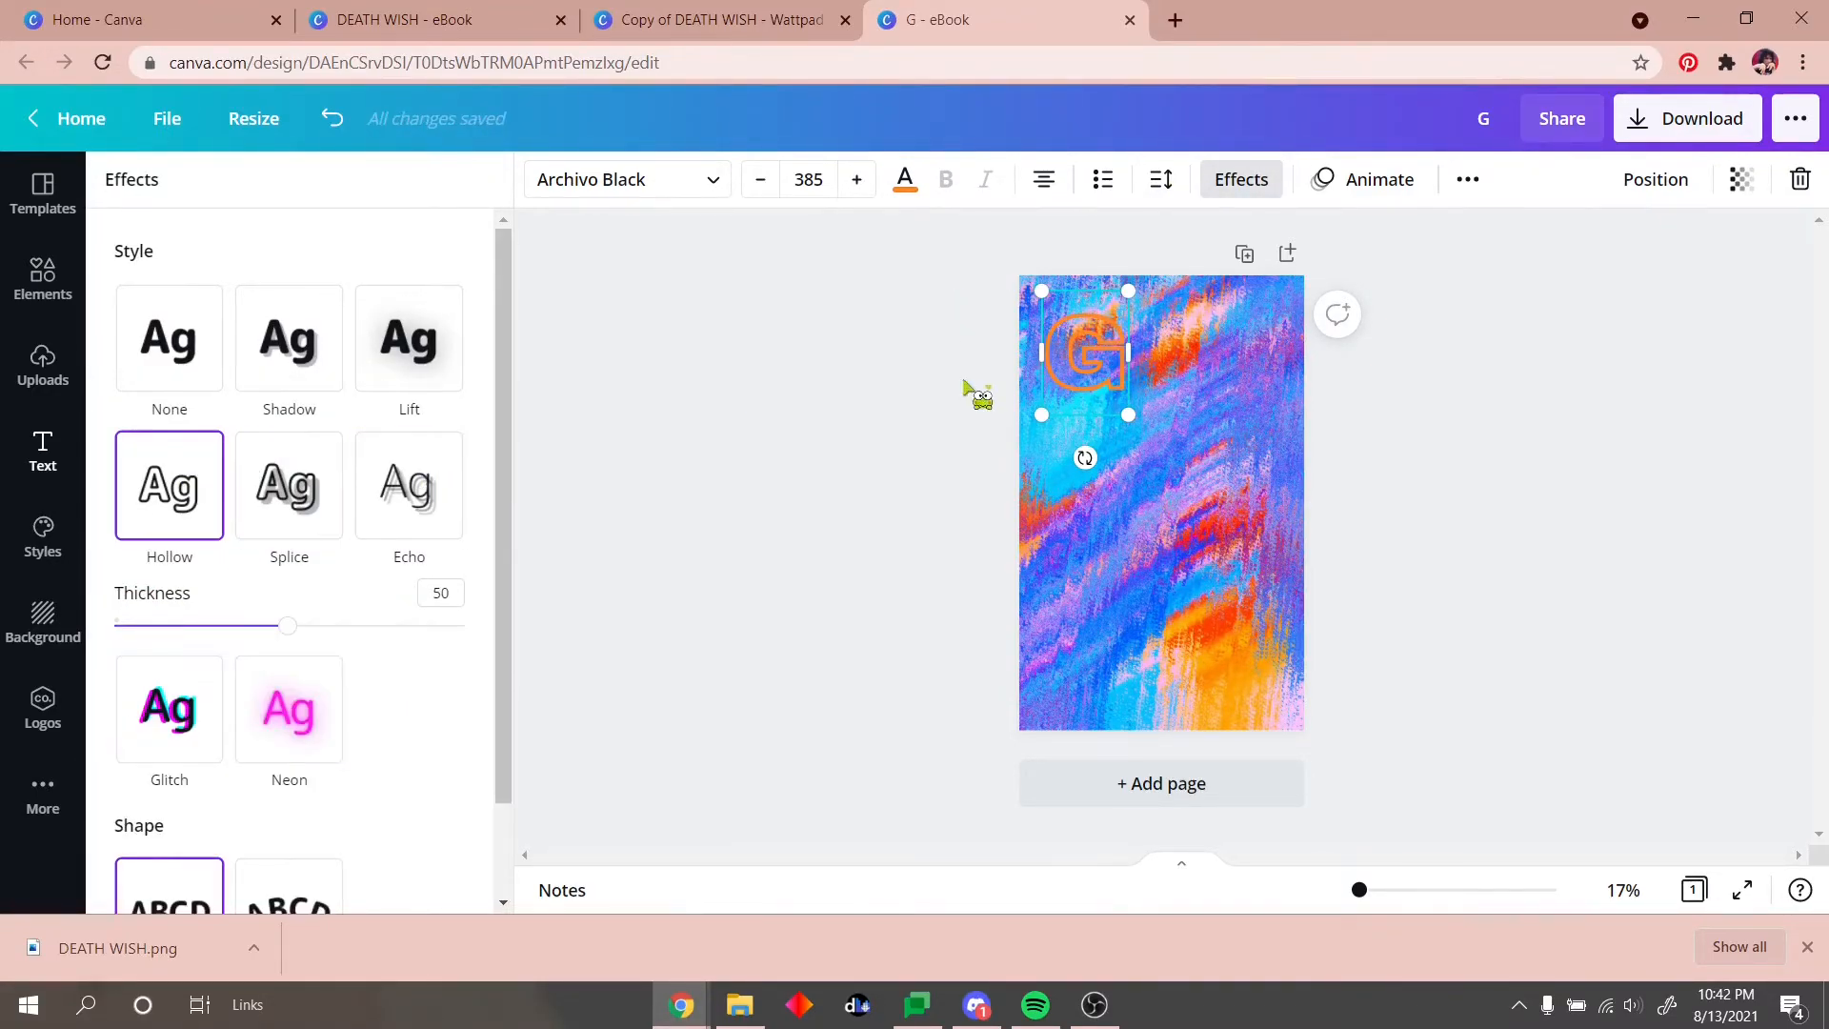
{"action": "key", "text": "Escape"}
Step: Duplicate the outlined G into the letters L, I and T and stagger them down the page below it
{"action": "right_click", "coordinate": [1071, 335]}
{"action": "left_click", "coordinate": [1133, 412]}
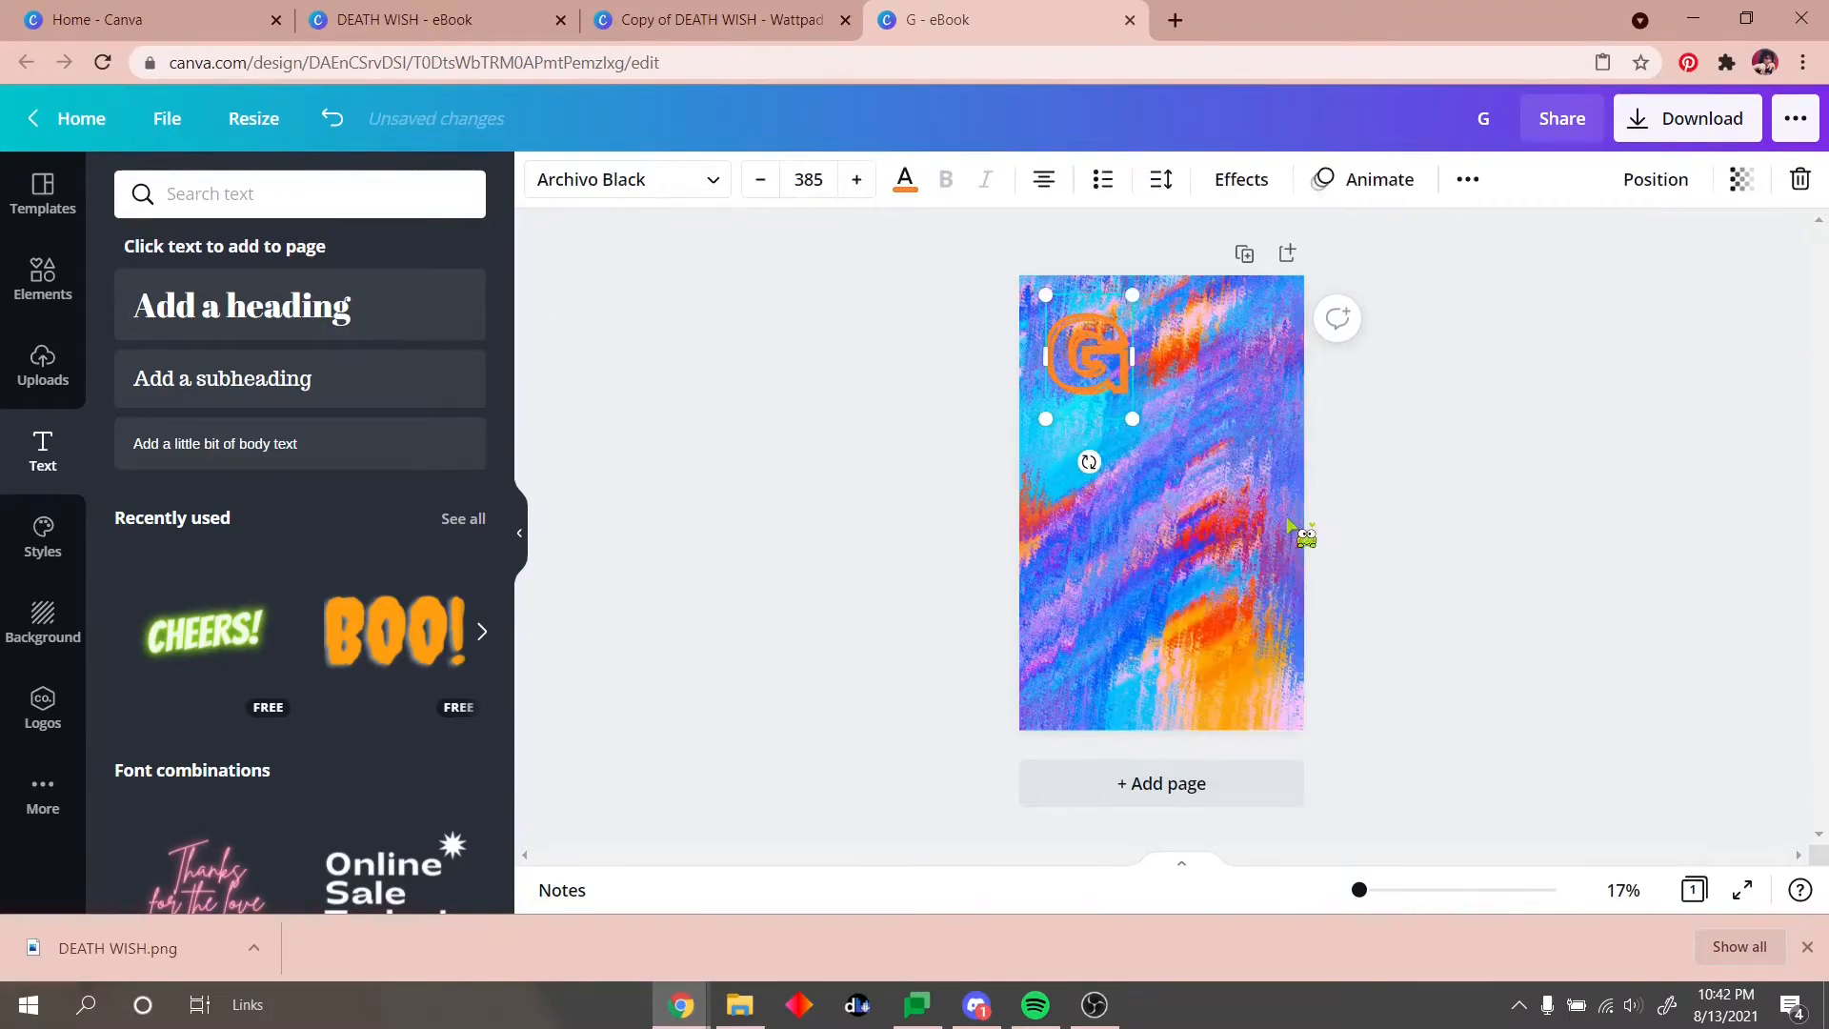
{"action": "left_click_drag", "start_coordinate": [1117, 375], "coordinate": [1214, 419]}
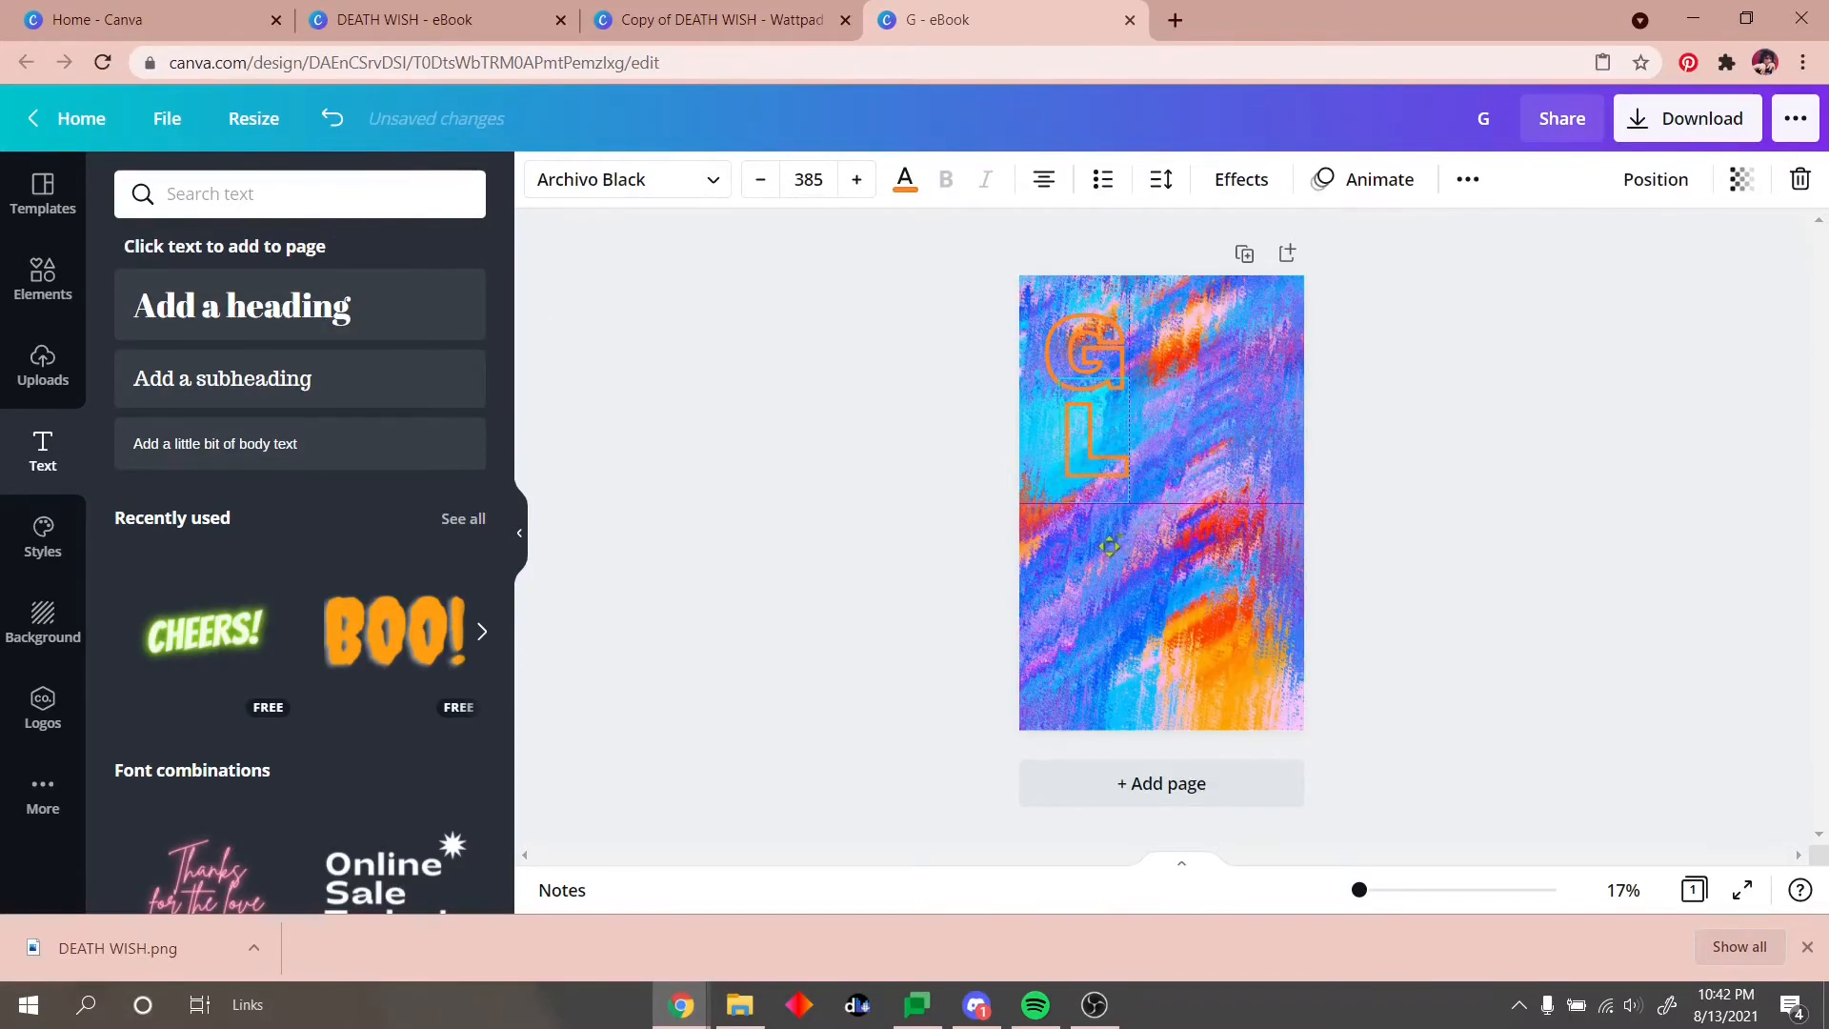
{"action": "left_click_drag", "start_coordinate": [1113, 546], "coordinate": [1138, 445]}
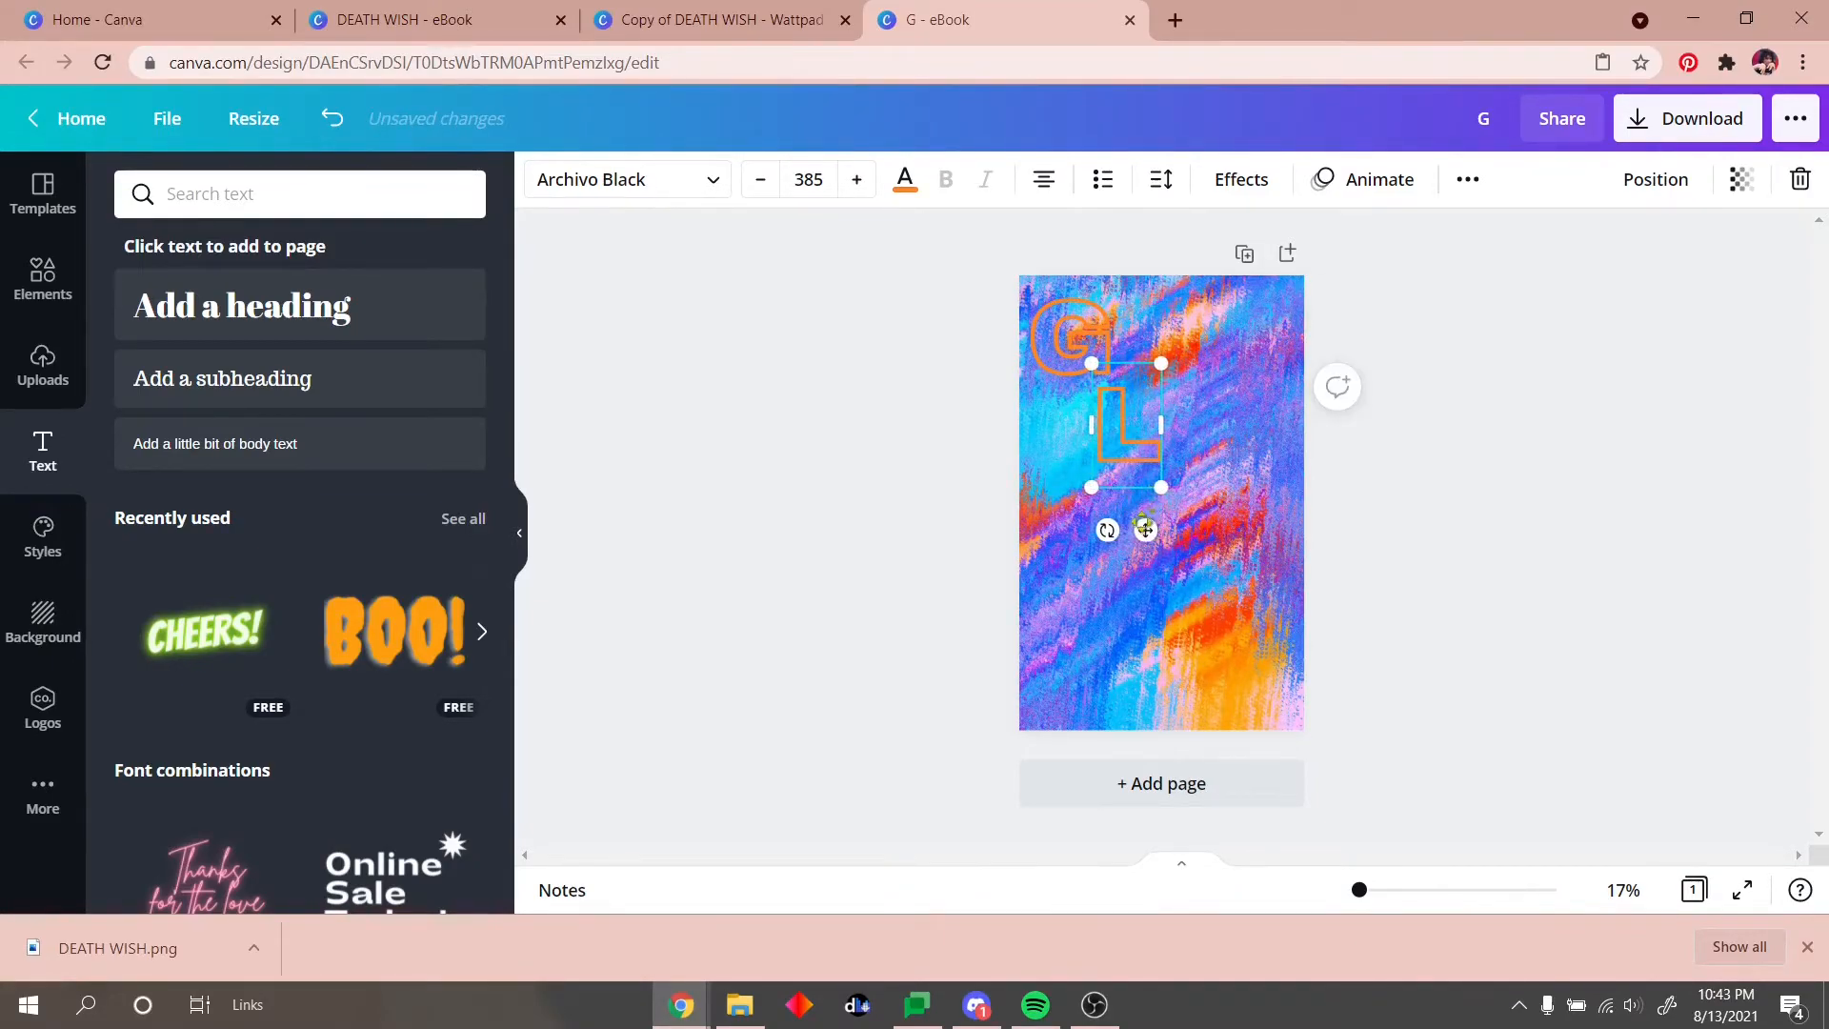
{"action": "left_click_drag", "start_coordinate": [1086, 347], "coordinate": [1196, 591]}
{"action": "left_click_drag", "start_coordinate": [1086, 457], "coordinate": [1178, 660]}
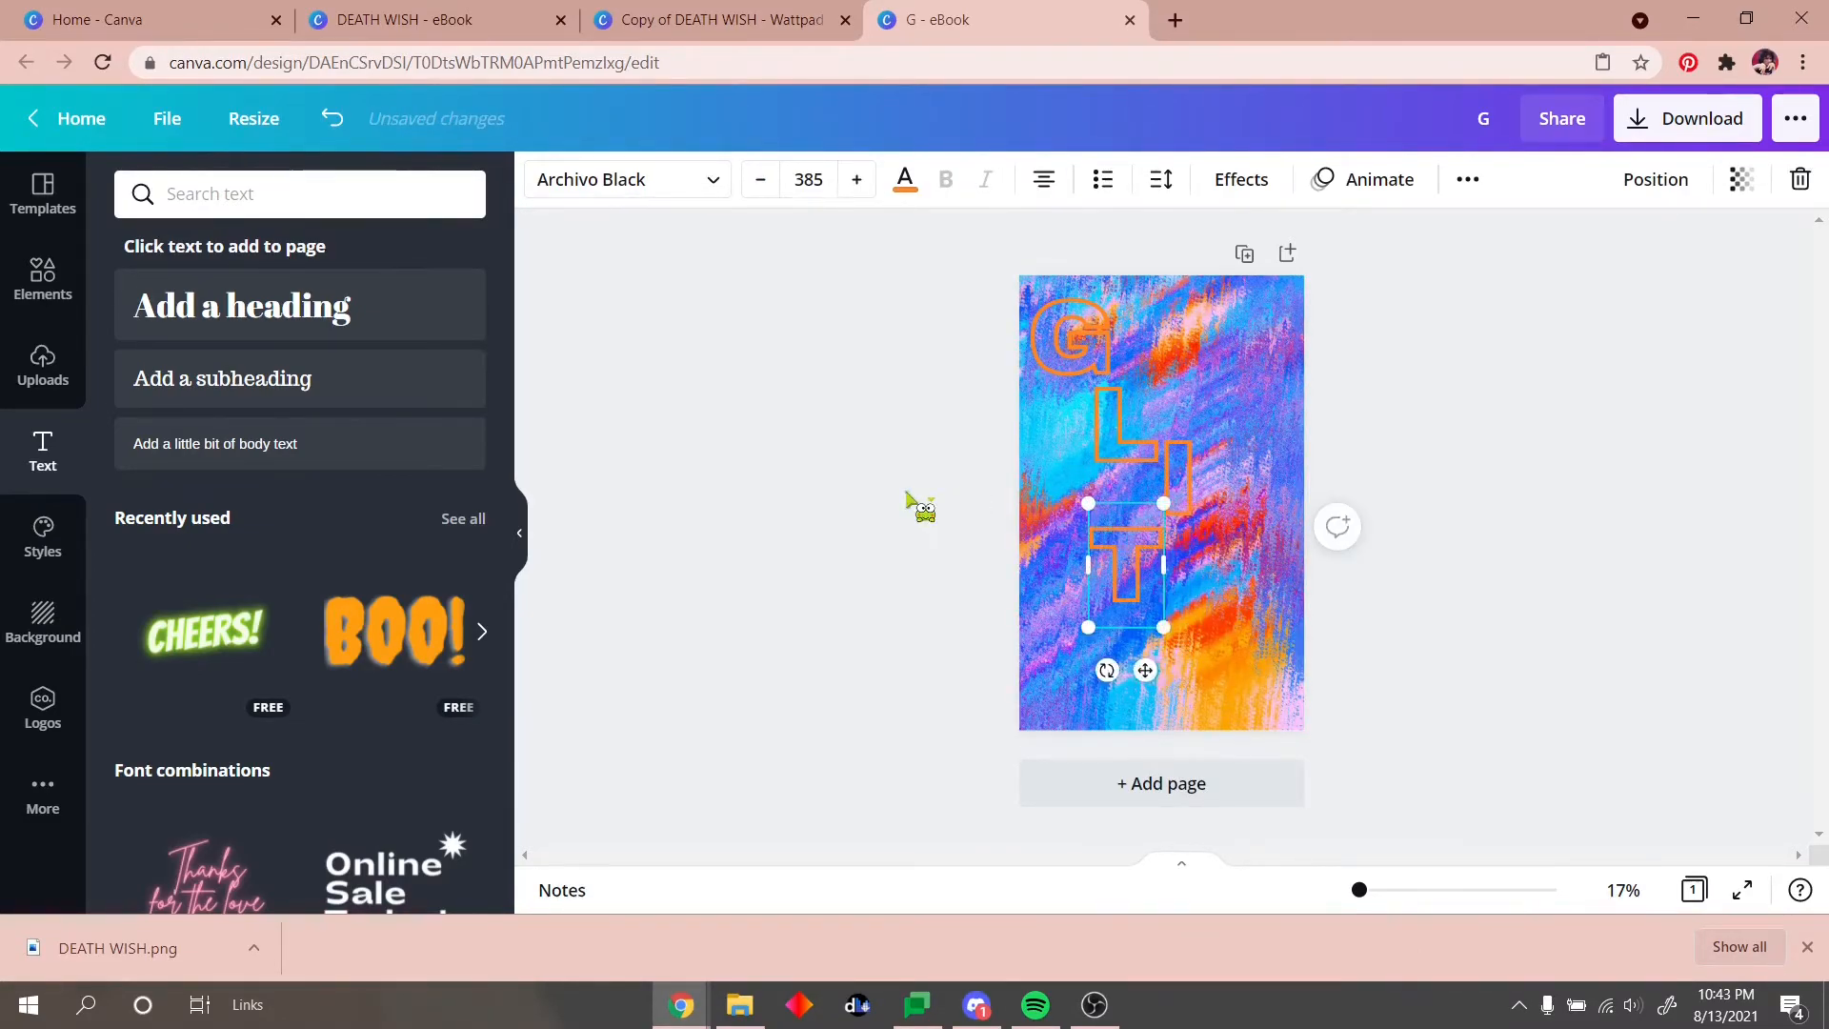
Step: Duplicate the outlined G into the letters C and H and place them at the lower end of the title
{"action": "left_click_drag", "start_coordinate": [1077, 343], "coordinate": [1086, 640]}
{"action": "left_click", "coordinate": [906, 575]}
{"action": "double_click", "coordinate": [1100, 365]}
{"action": "key", "text": "Escape"}
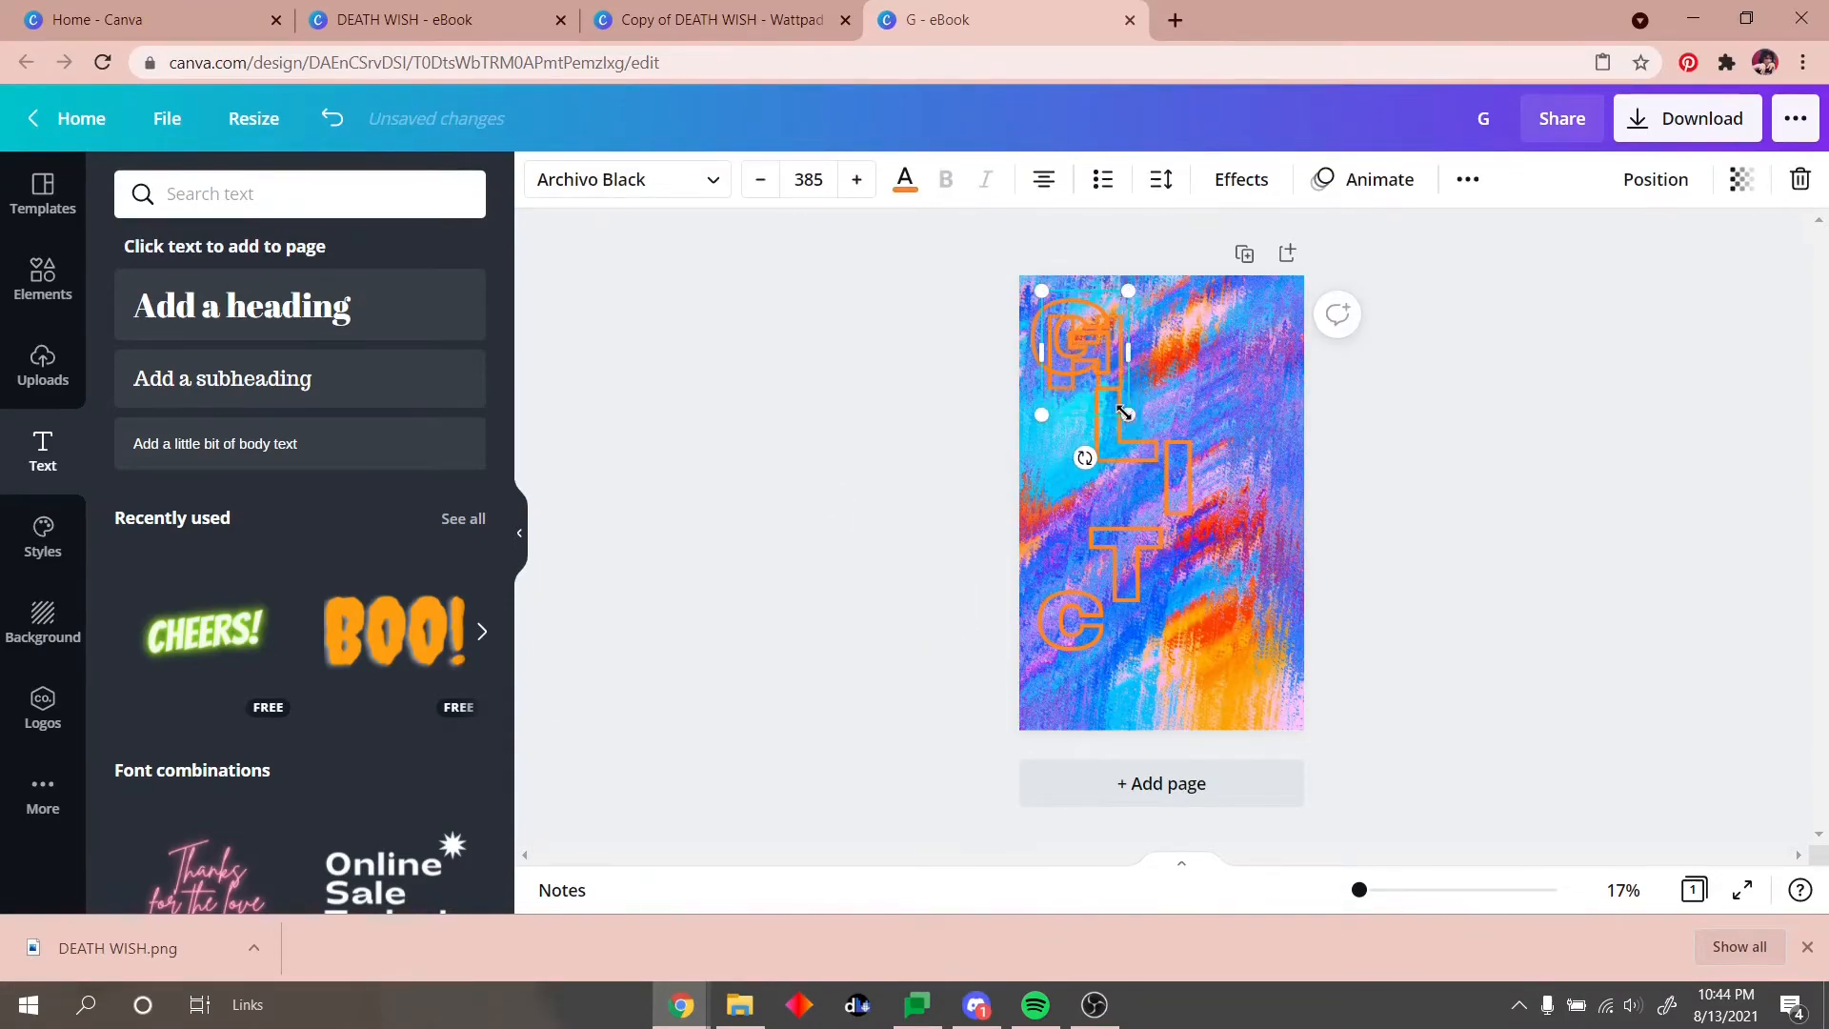
{"action": "left_click_drag", "start_coordinate": [1122, 485], "coordinate": [1156, 686]}
Step: Fine-tune the positions of the lower title letters so the staggered word GLITCH is evenly spaced within the page
{"action": "left_click", "coordinate": [873, 632]}
{"action": "left_click", "coordinate": [1156, 674]}
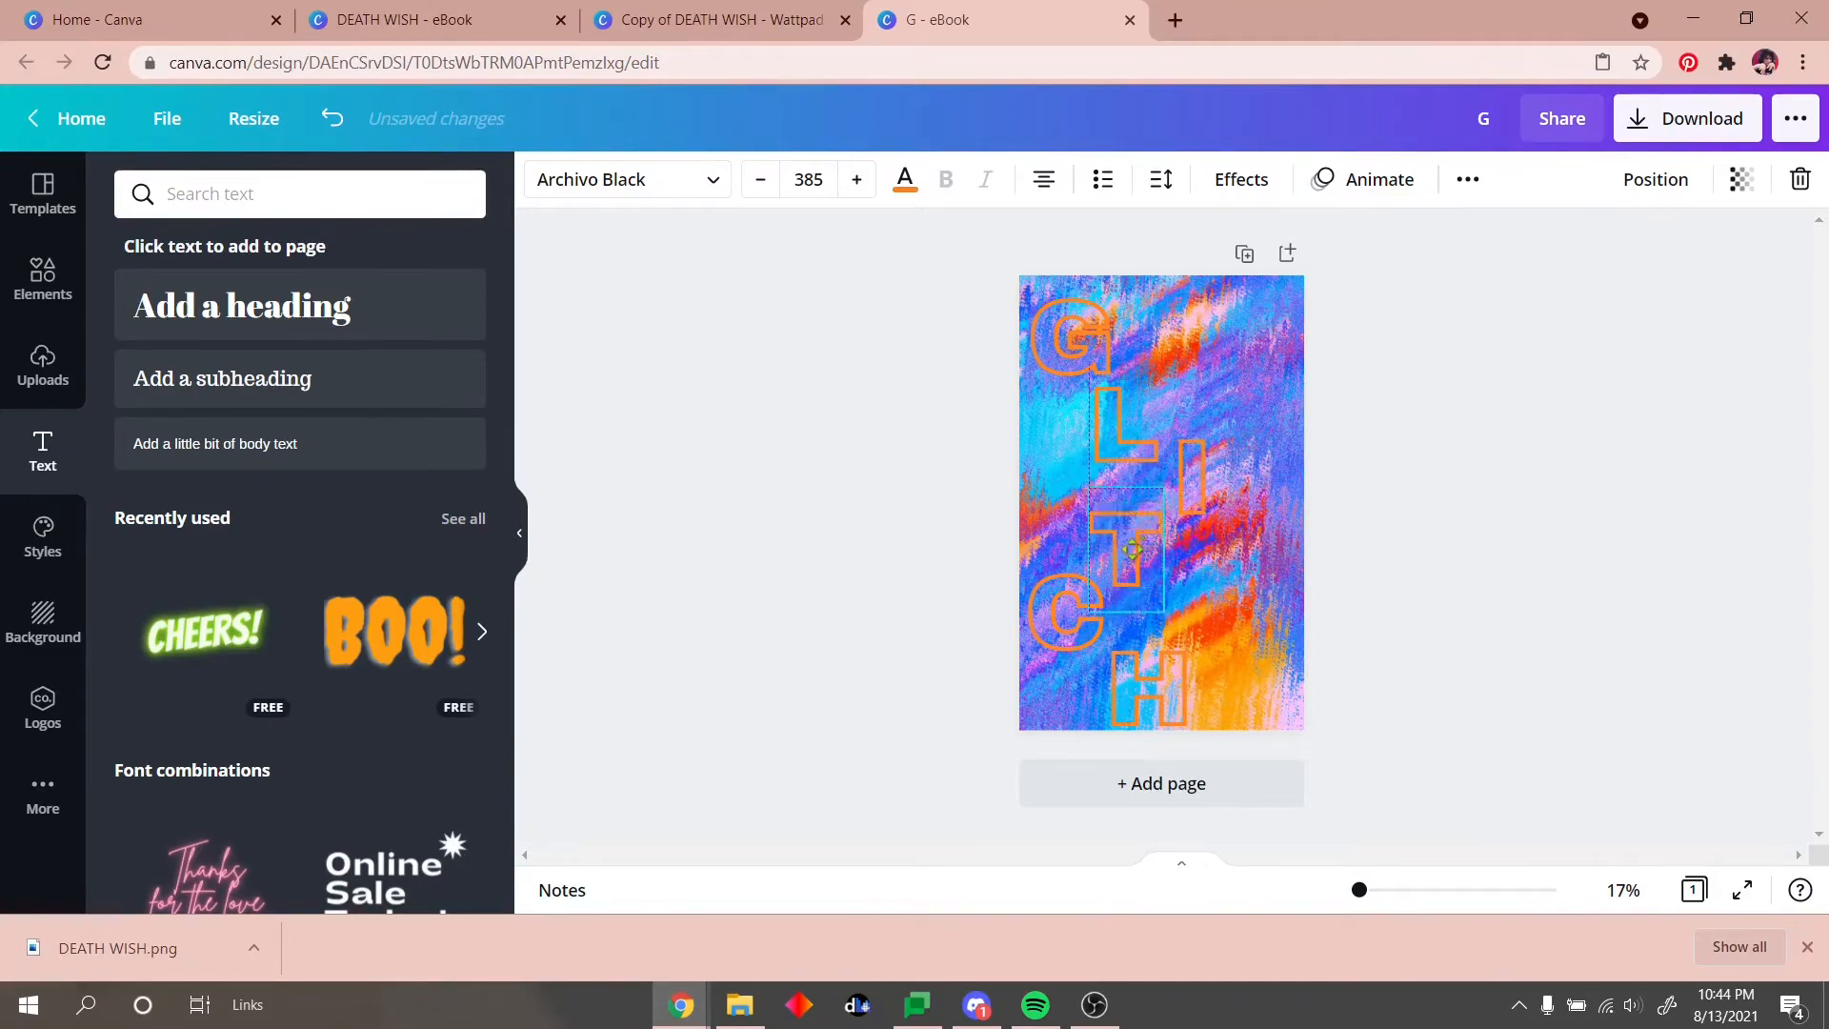
{"action": "left_click_drag", "start_coordinate": [1070, 617], "coordinate": [1078, 589]}
{"action": "left_click_drag", "start_coordinate": [1134, 687], "coordinate": [1109, 677]}
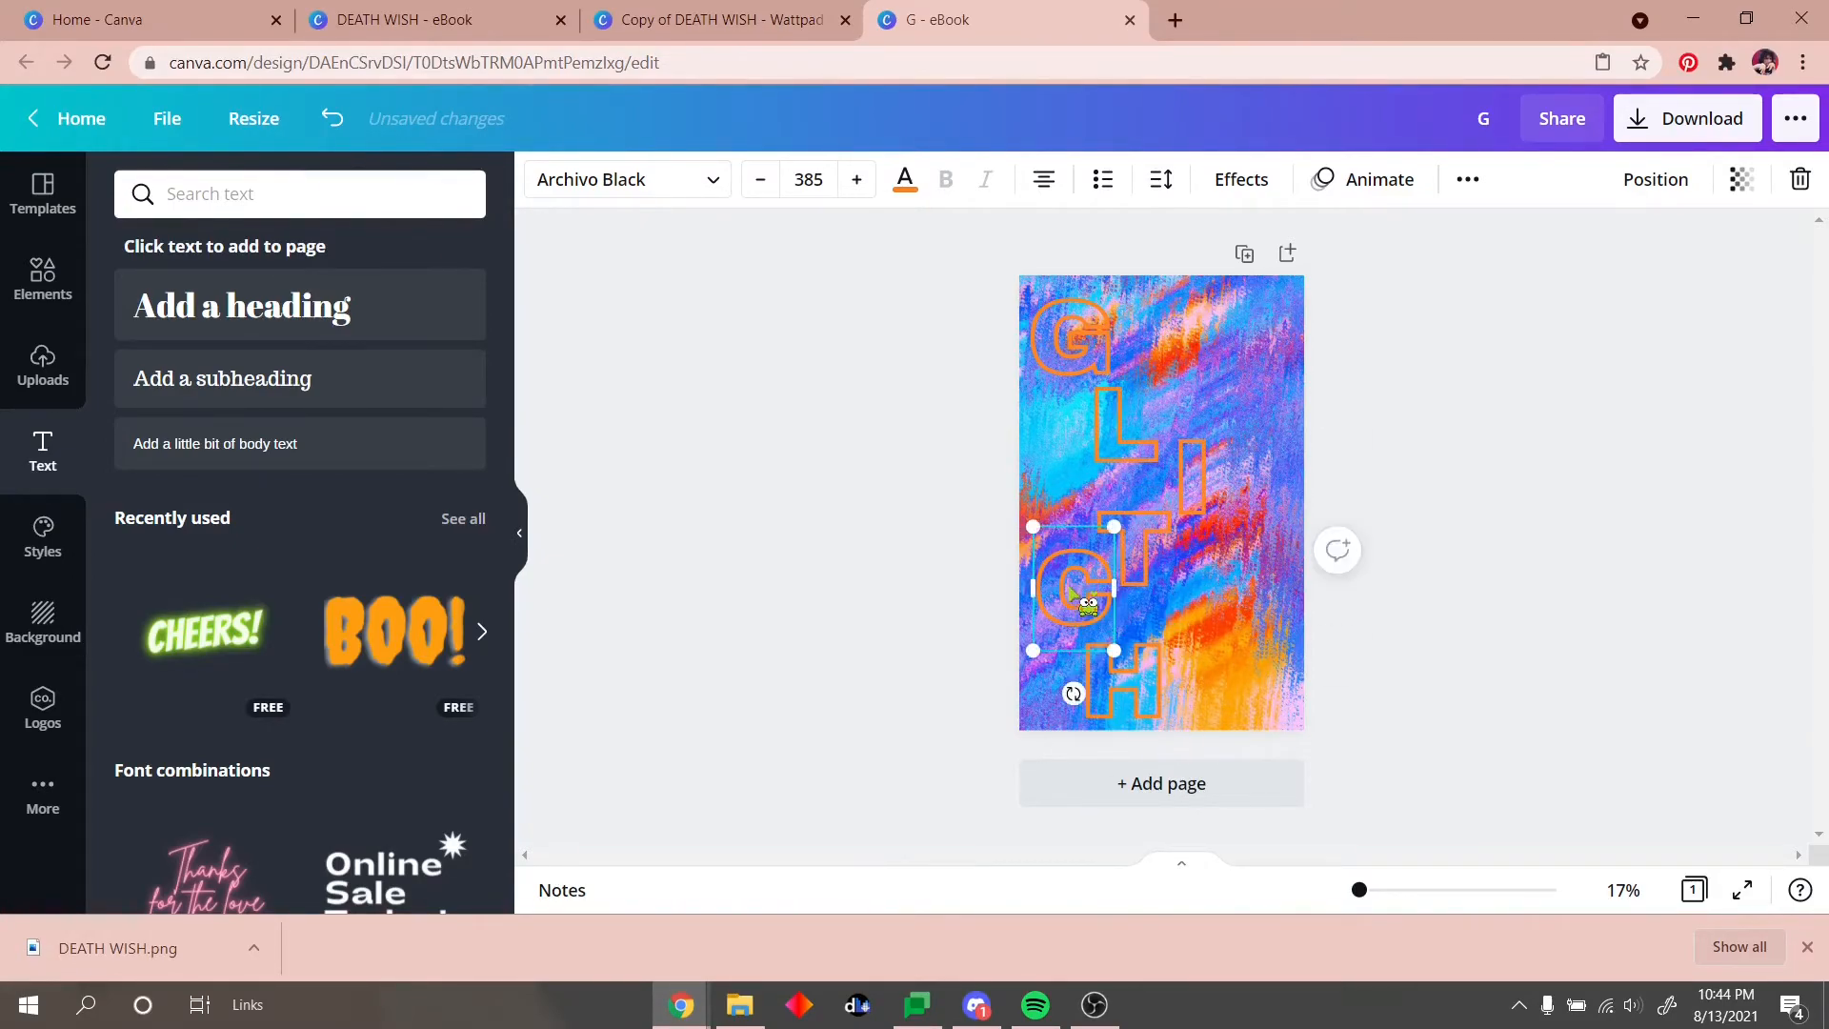
{"action": "left_click", "coordinate": [962, 647]}
Step: Overlay the outlined G with a solid pink copy without a text effect, at transparency 40
{"action": "left_click", "coordinate": [1074, 341]}
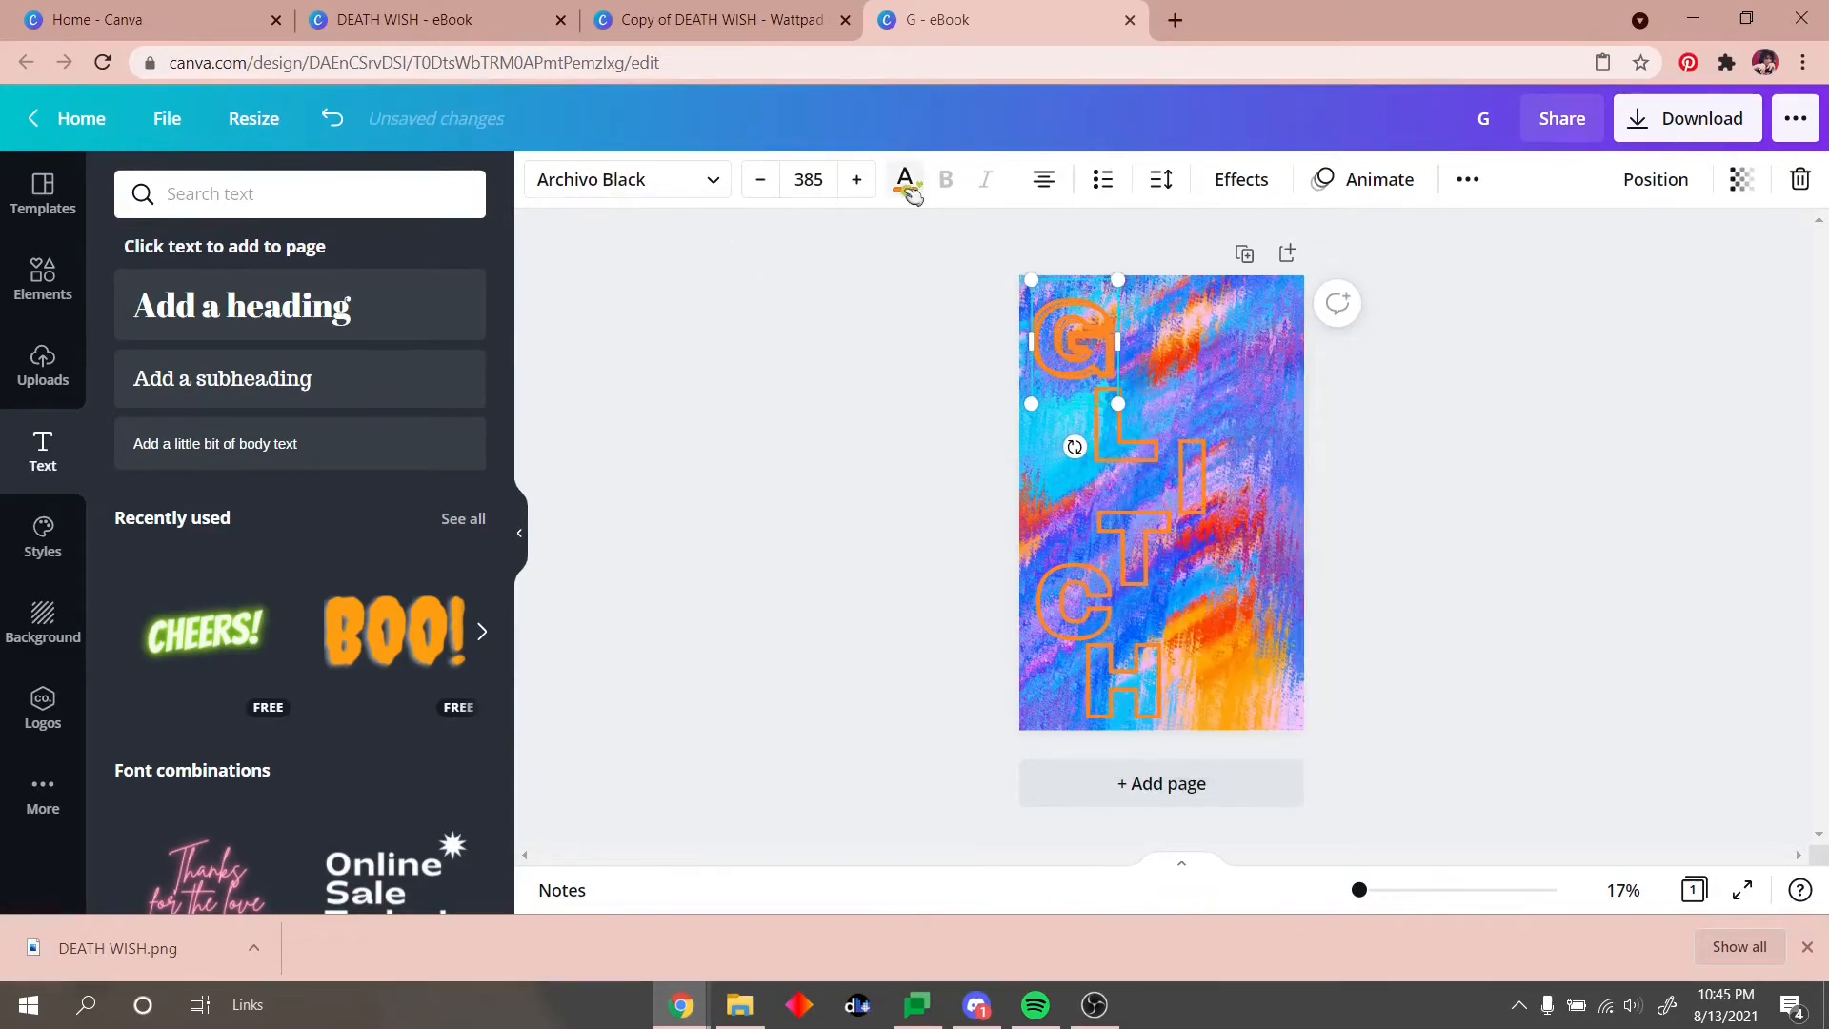
{"action": "left_click", "coordinate": [905, 179]}
{"action": "left_click", "coordinate": [1742, 179]}
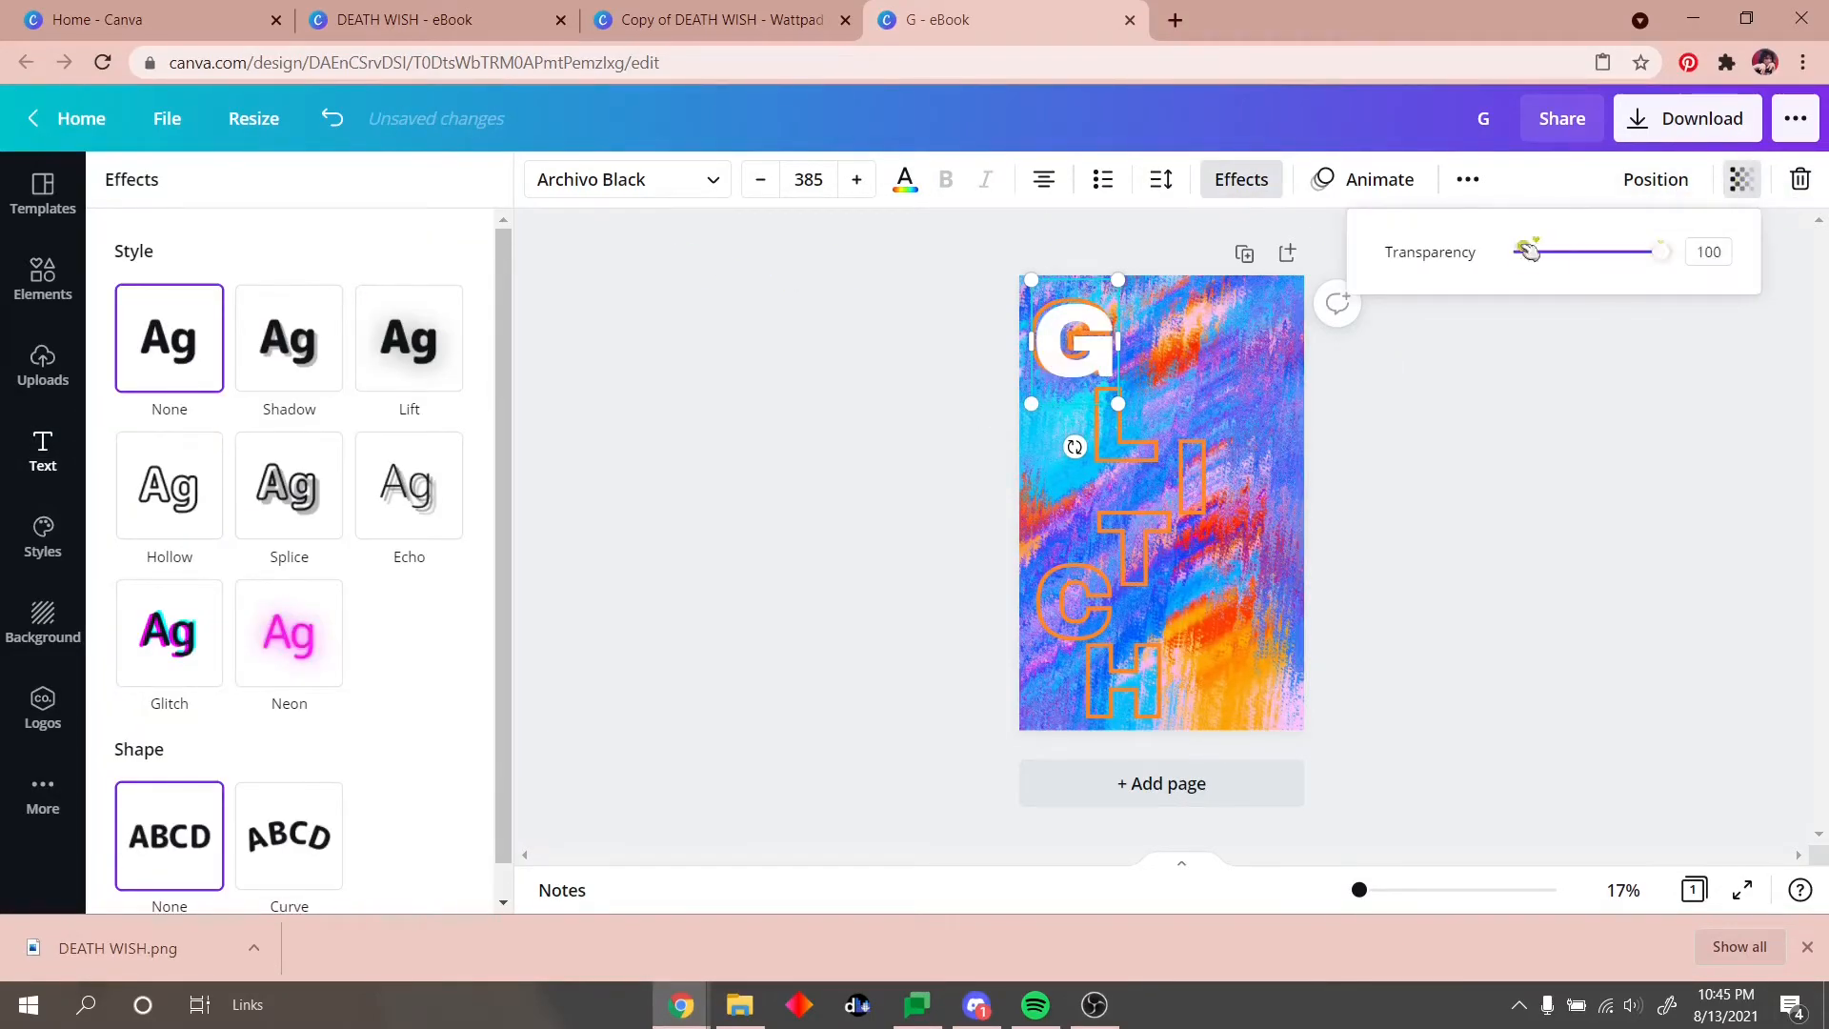
{"action": "left_click", "coordinate": [1156, 335]}
{"action": "left_click", "coordinate": [904, 179]}
{"action": "left_click", "coordinate": [268, 577]}
{"action": "left_click", "coordinate": [1741, 181]}
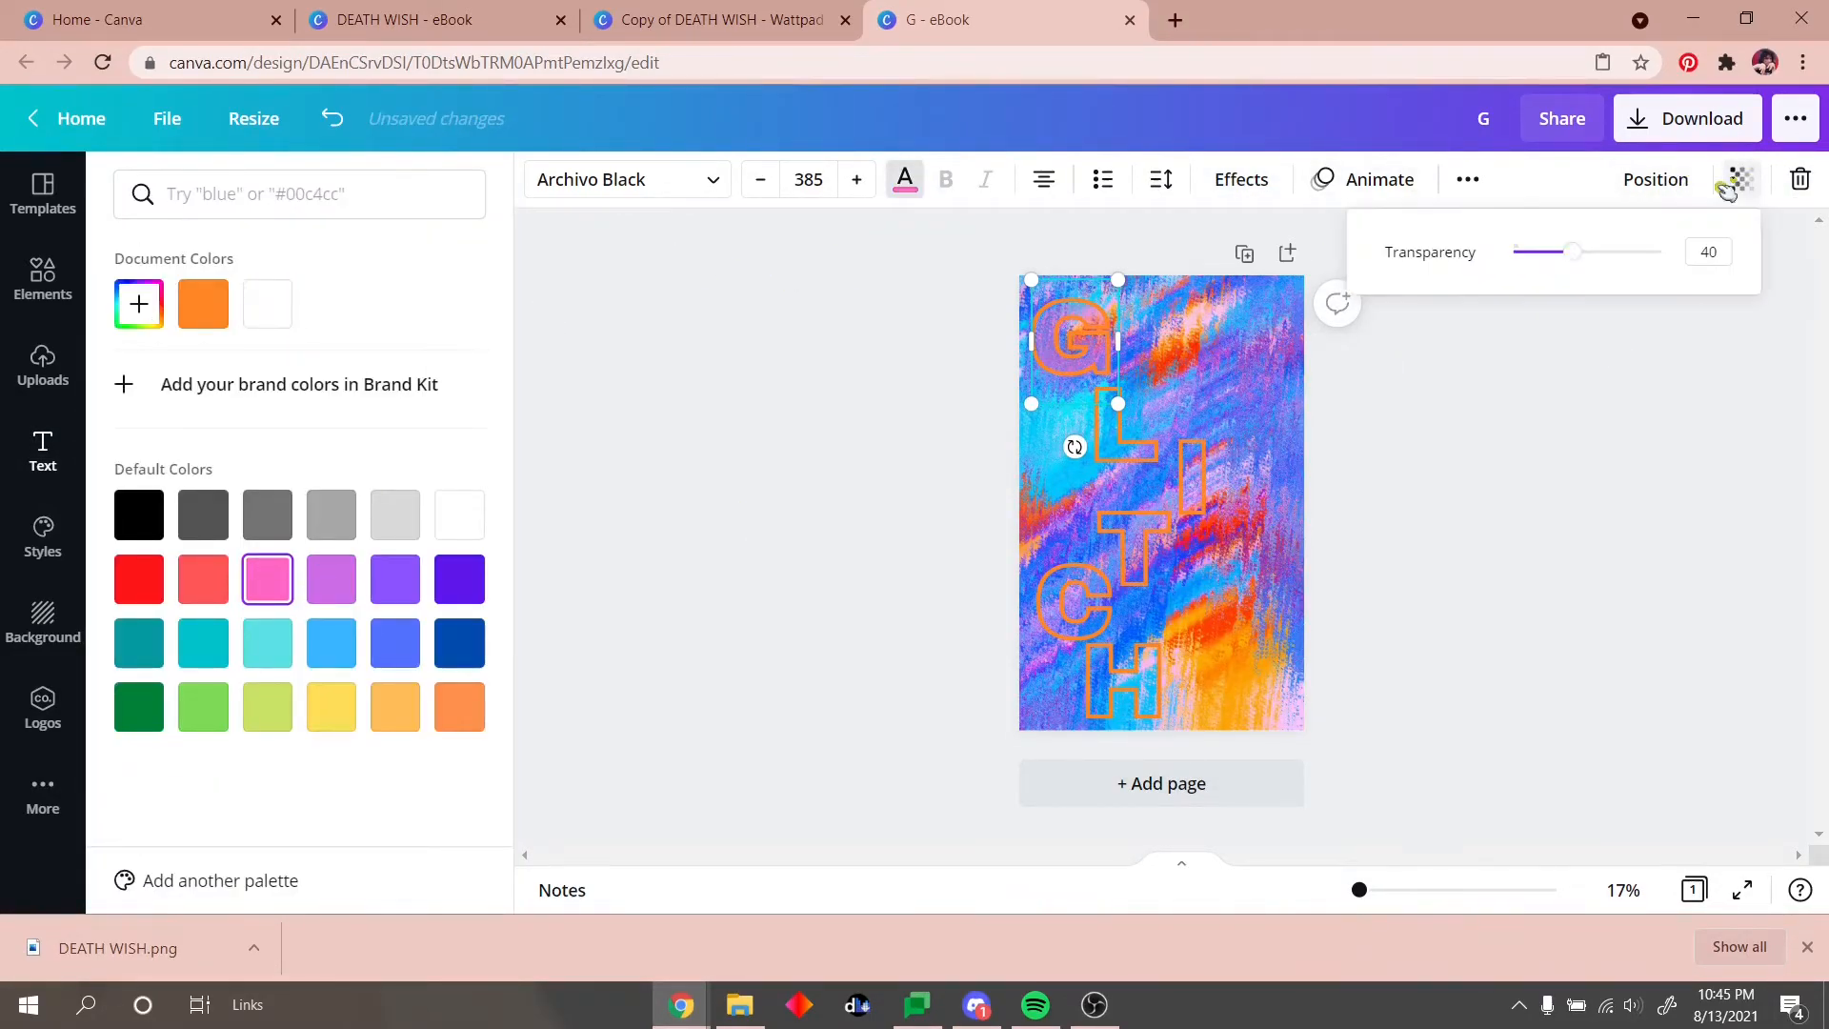
Step: Overlay the outlined L with a semi-transparent pink copy that has no text effect
{"action": "right_click", "coordinate": [1140, 472]}
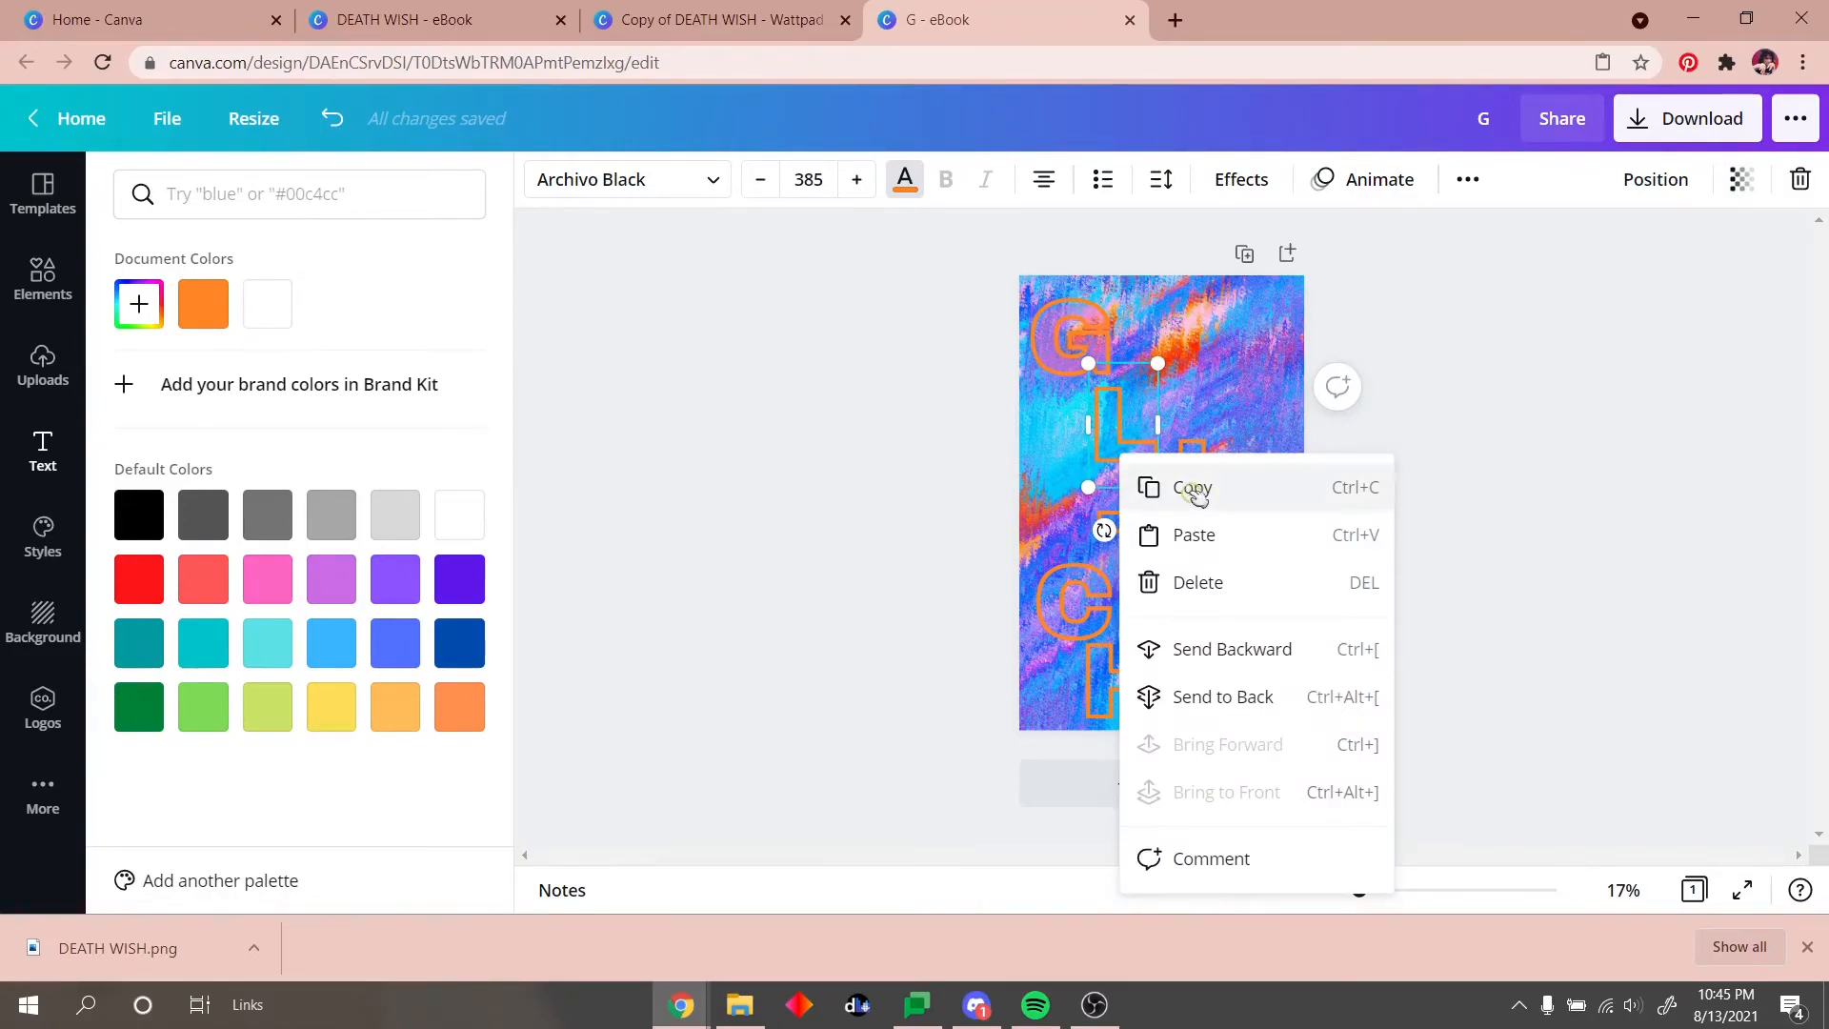
{"action": "left_click", "coordinate": [1202, 490]}
{"action": "left_click", "coordinate": [1140, 461]}
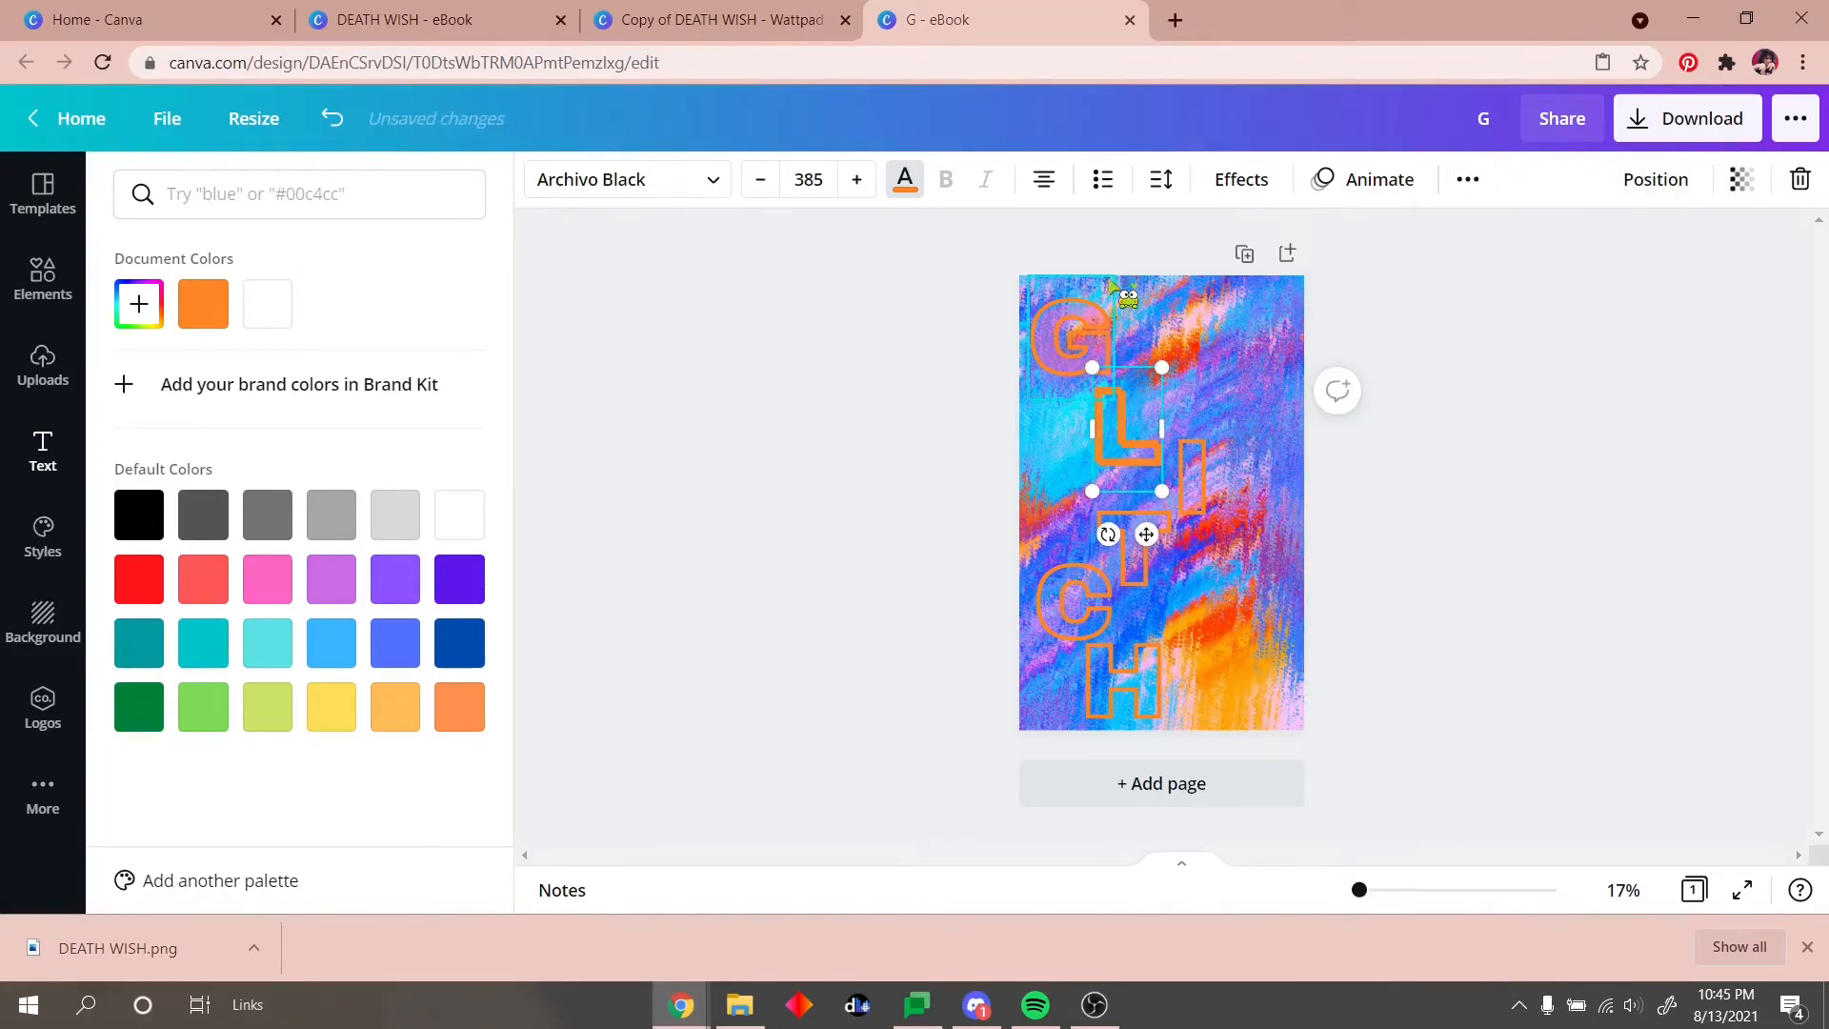
{"action": "left_click", "coordinate": [270, 581]}
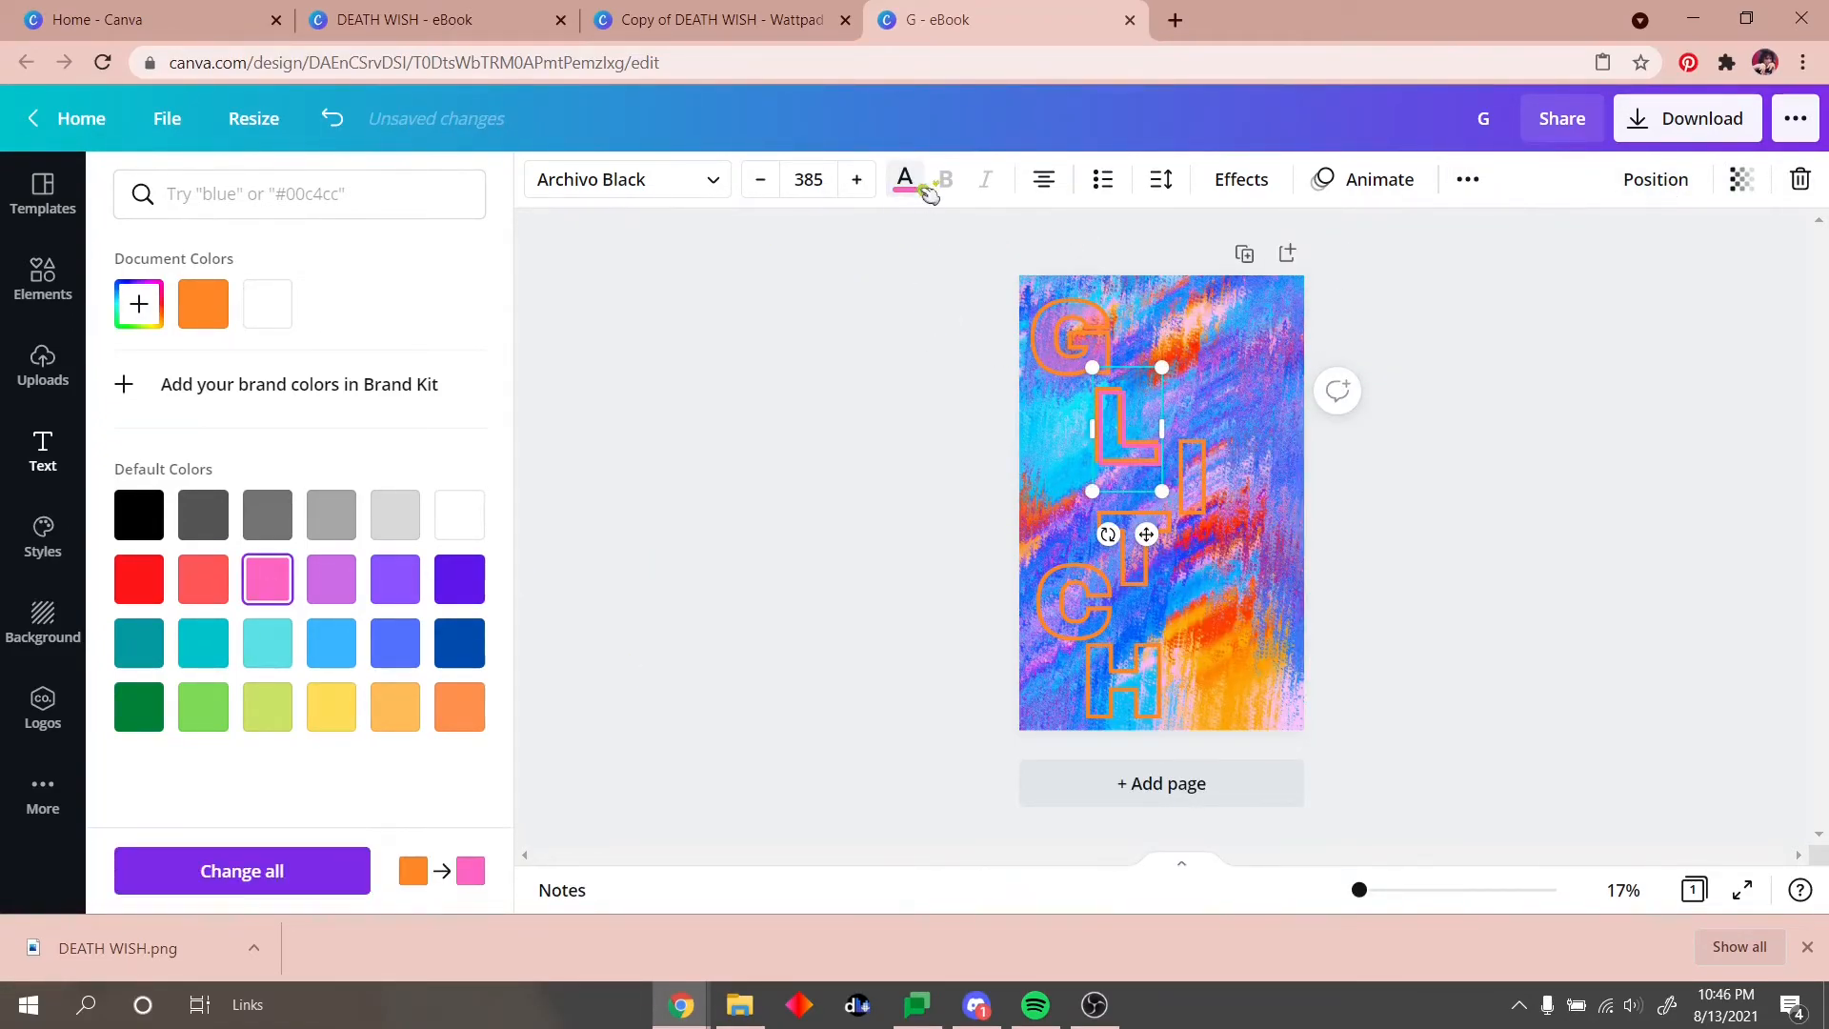
{"action": "left_click", "coordinate": [1241, 180]}
{"action": "left_click", "coordinate": [170, 338]}
{"action": "left_click", "coordinate": [1741, 180]}
{"action": "left_click", "coordinate": [1468, 179]}
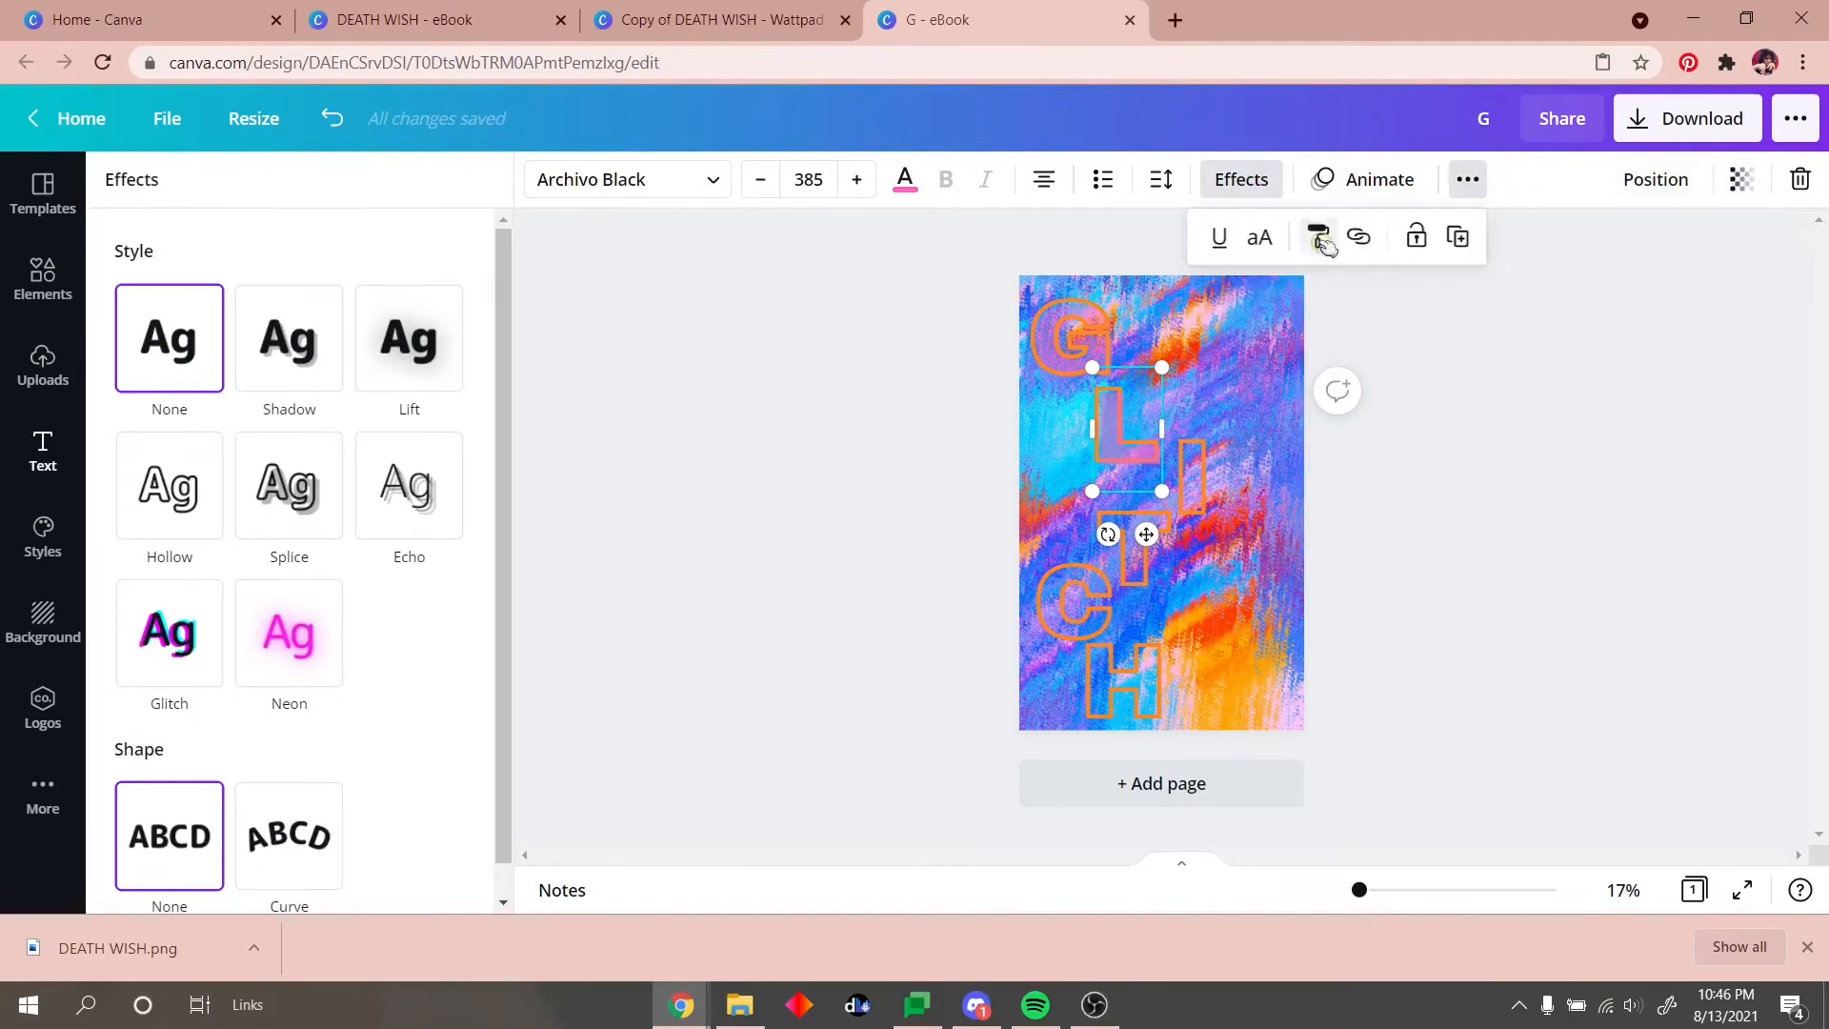
Step: Overlay the outlined I with a semi-transparent pink copy that has no text effect
{"action": "right_click", "coordinate": [1191, 469]}
{"action": "key", "text": "Escape"}
{"action": "left_click", "coordinate": [1241, 179]}
{"action": "left_click", "coordinate": [170, 338]}
{"action": "left_click", "coordinate": [1742, 181]}
{"action": "left_click_drag", "start_coordinate": [1651, 251], "coordinate": [1587, 251]}
Step: Overlay the remaining outlined letters T, C and H with matching semi-transparent pink copies without a text effect
{"action": "left_click", "coordinate": [1141, 576]}
{"action": "left_click", "coordinate": [905, 179]}
{"action": "left_click", "coordinate": [1241, 179]}
{"action": "left_click", "coordinate": [1035, 1005]}
{"action": "key", "text": "alt+Tab"}
{"action": "left_click", "coordinate": [905, 179]}
{"action": "left_click", "coordinate": [266, 303]}
{"action": "right_click", "coordinate": [1103, 705]}
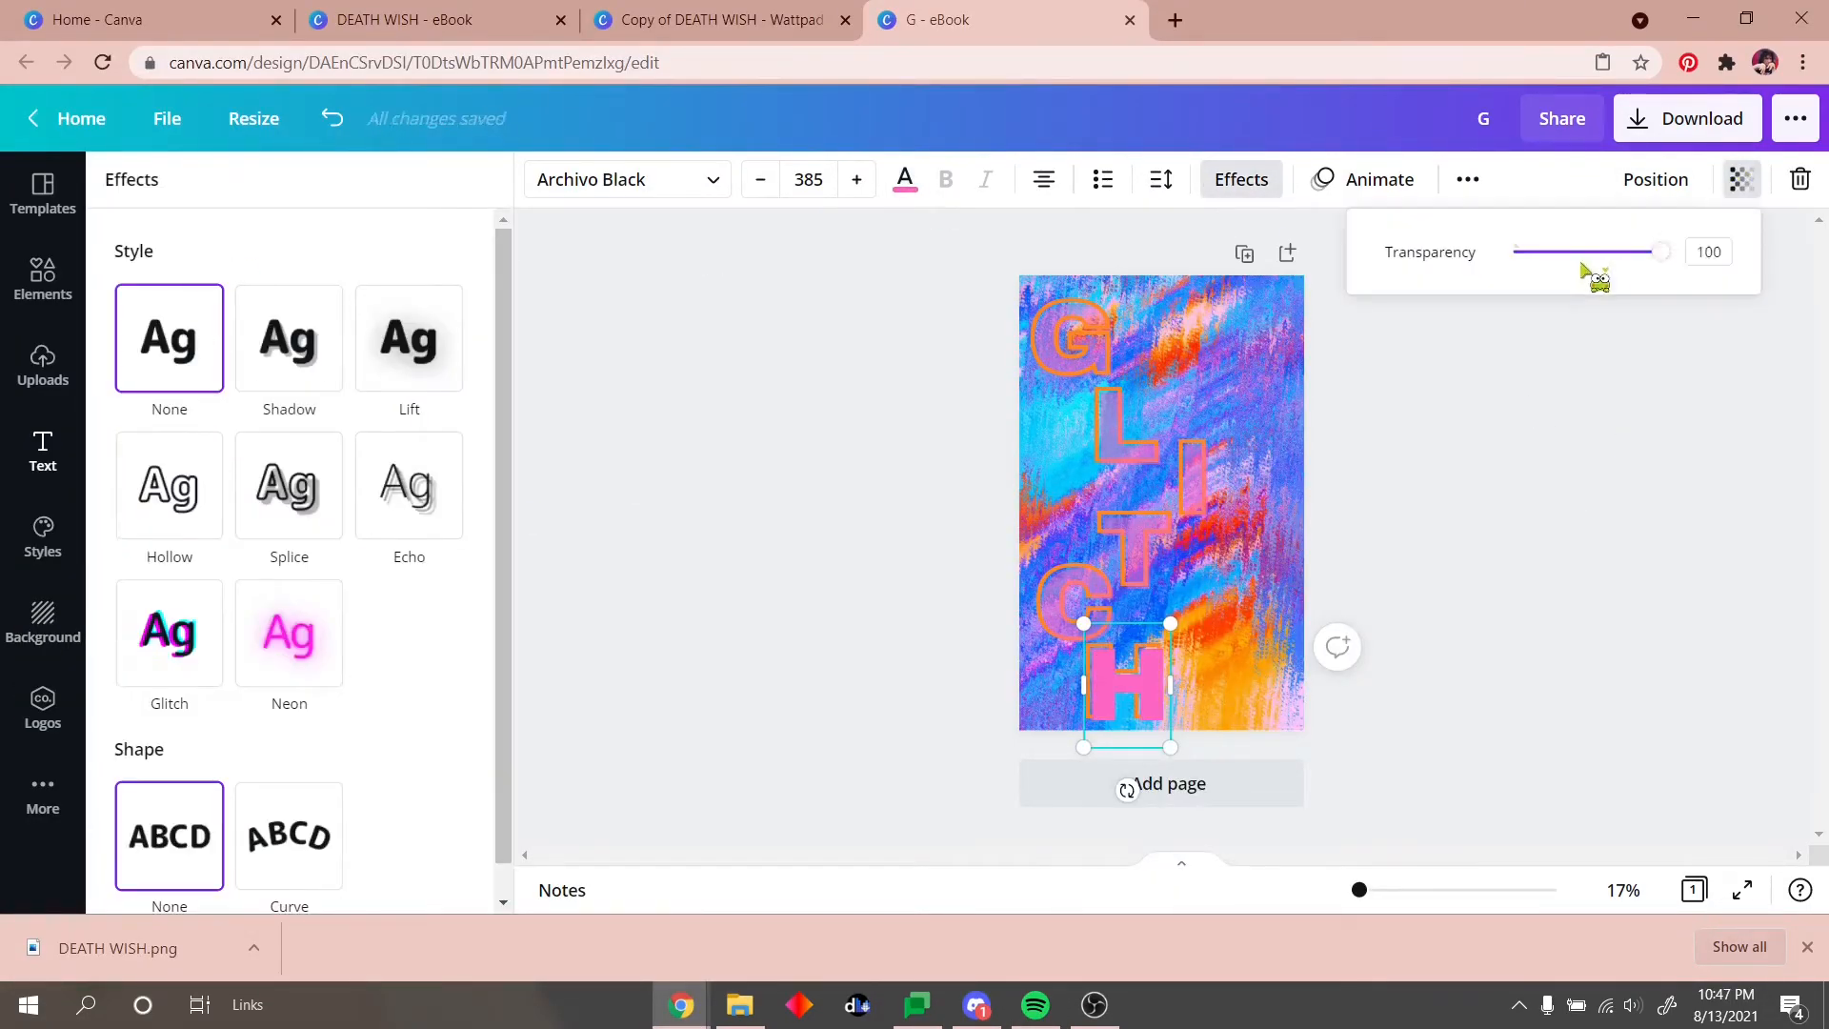
{"action": "key", "text": "Escape"}
Step: Add the author byline in Archivo Black, rotated to run vertically along the cover's right edge
{"action": "key", "text": "t"}
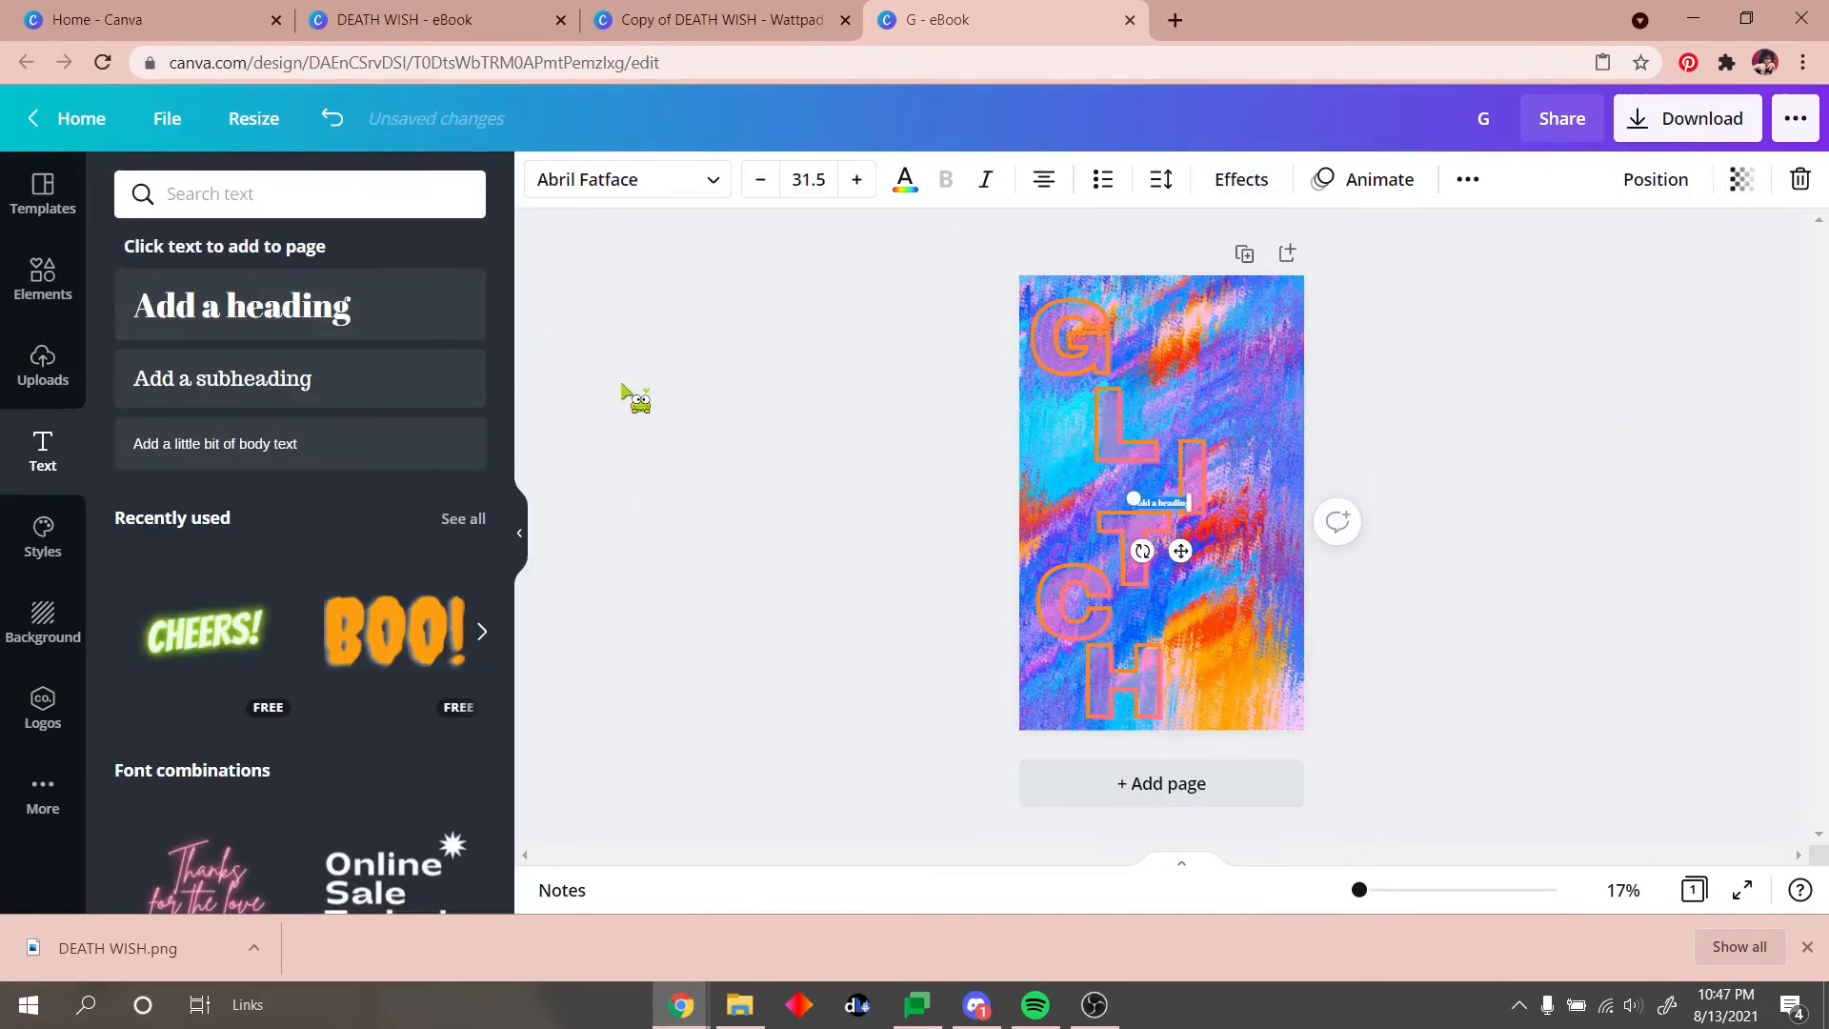
{"action": "left_click_drag", "start_coordinate": [1127, 500], "coordinate": [854, 458]}
{"action": "left_click_drag", "start_coordinate": [1009, 557], "coordinate": [1269, 529]}
{"action": "left_click", "coordinate": [628, 179]}
{"action": "scroll", "coordinate": [285, 534], "scroll_direction": "down", "scroll_amount": 10}
{"action": "left_click", "coordinate": [148, 488]}
{"action": "left_click", "coordinate": [187, 299]}
{"action": "left_click", "coordinate": [1071, 338]}
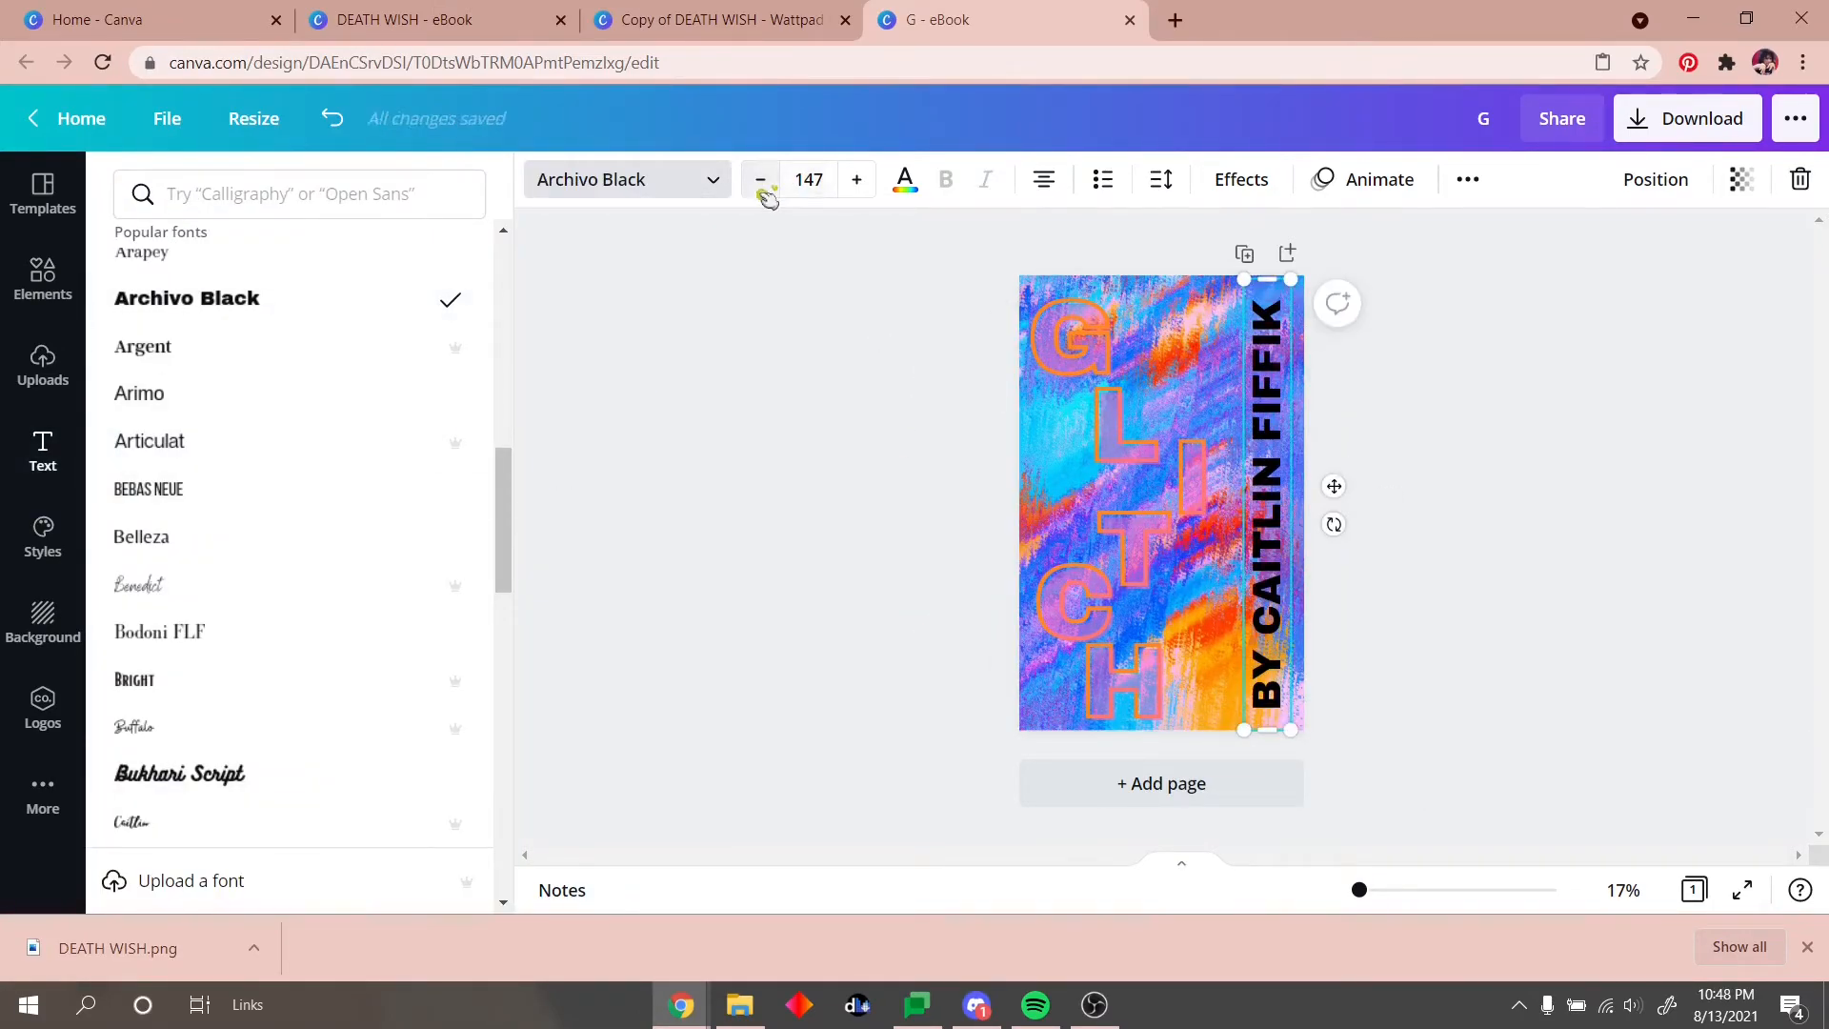
Step: Color the author byline white, with a smaller font size and adjusted transparency
{"action": "left_click", "coordinate": [760, 179]}
{"action": "left_click", "coordinate": [905, 179]}
{"action": "left_click", "coordinate": [1741, 179]}
Step: Widen the byline's letter spacing, scale it to about size 98.9 and align it along the cover's right margin
{"action": "left_click", "coordinate": [1103, 181]}
{"action": "left_click", "coordinate": [1103, 181]}
{"action": "left_click", "coordinate": [1103, 181]}
{"action": "left_click", "coordinate": [1162, 181]}
{"action": "left_click_drag", "start_coordinate": [1340, 261], "coordinate": [1384, 261]}
{"action": "left_click_drag", "start_coordinate": [1243, 730], "coordinate": [1245, 712]}
{"action": "left_click_drag", "start_coordinate": [1319, 476], "coordinate": [1336, 486]}
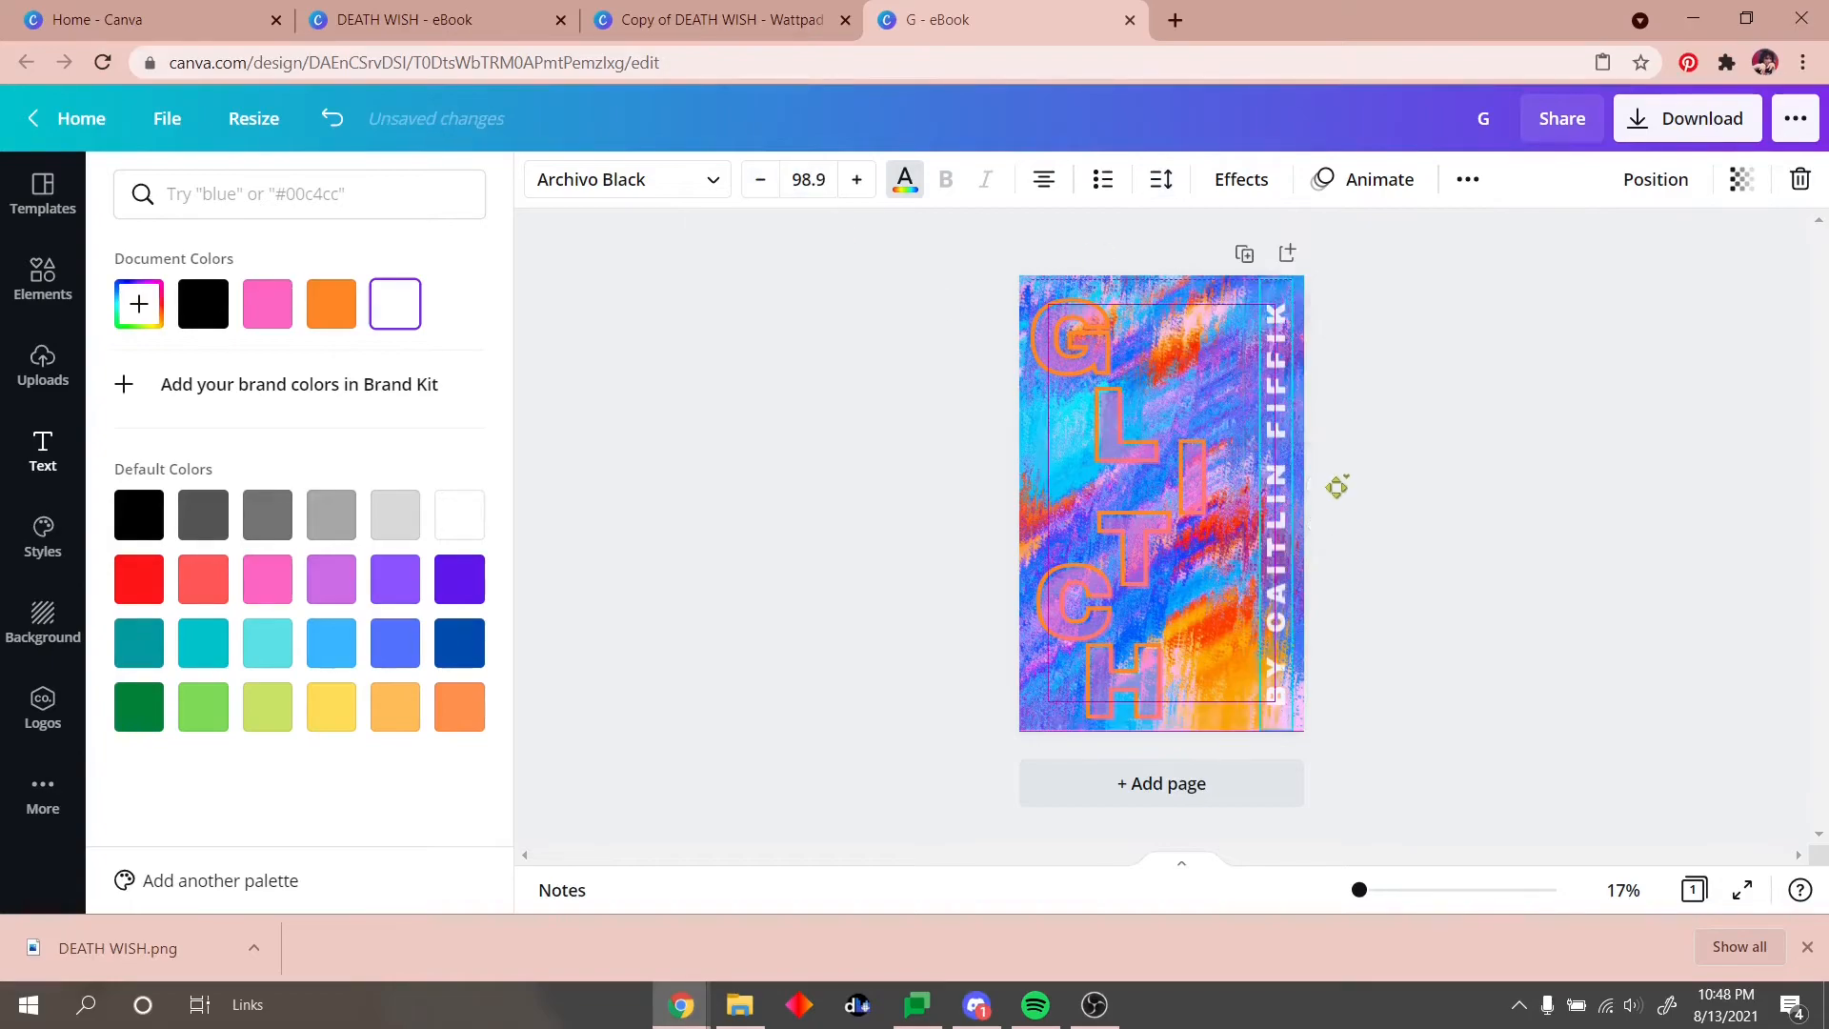
Step: Adjust the painted background image to brightness -19, clarity 16 and vibrance 19
{"action": "left_click", "coordinate": [764, 448]}
{"action": "left_click", "coordinate": [1048, 448]}
{"action": "left_click", "coordinate": [623, 180]}
{"action": "left_click", "coordinate": [780, 179]}
{"action": "left_click_drag", "start_coordinate": [309, 237], "coordinate": [295, 240]}
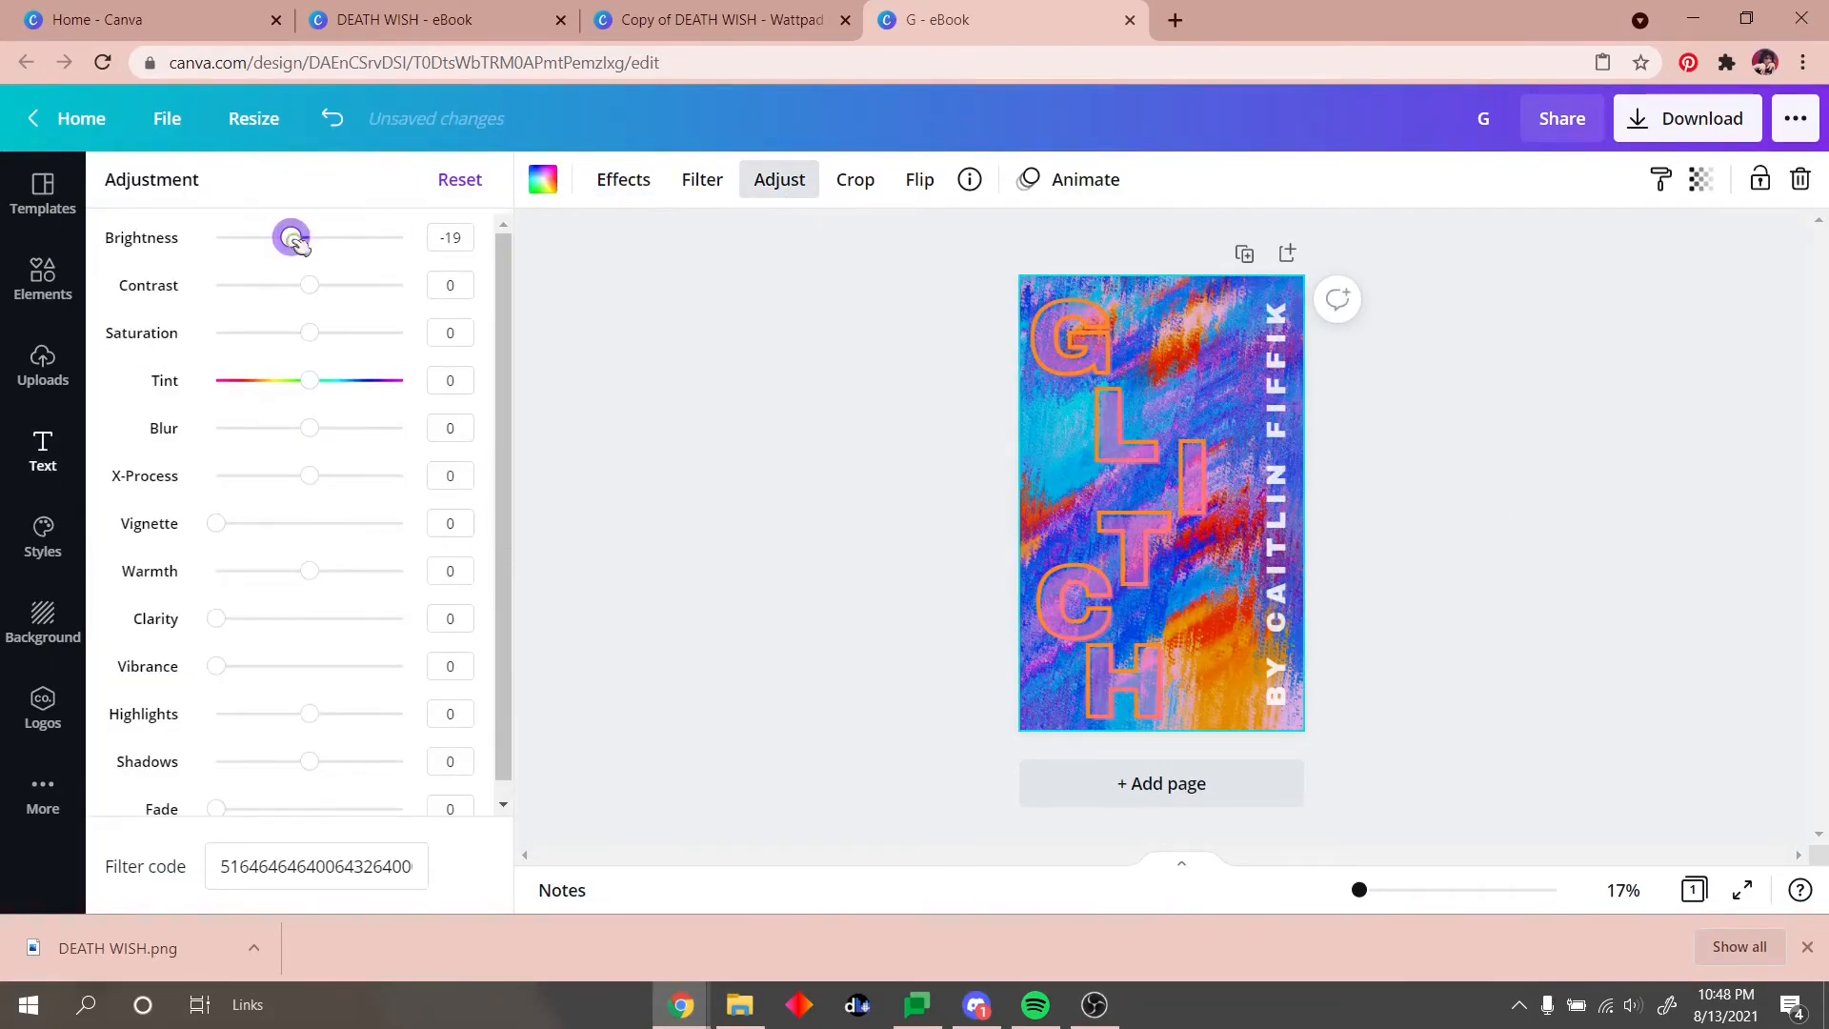
{"action": "left_click_drag", "start_coordinate": [262, 430], "coordinate": [309, 428]}
{"action": "mouse_move", "coordinate": [309, 475]}
{"action": "left_mouse_down"}
{"action": "mouse_move", "coordinate": [335, 478]}
{"action": "mouse_move", "coordinate": [310, 476]}
{"action": "left_mouse_up"}
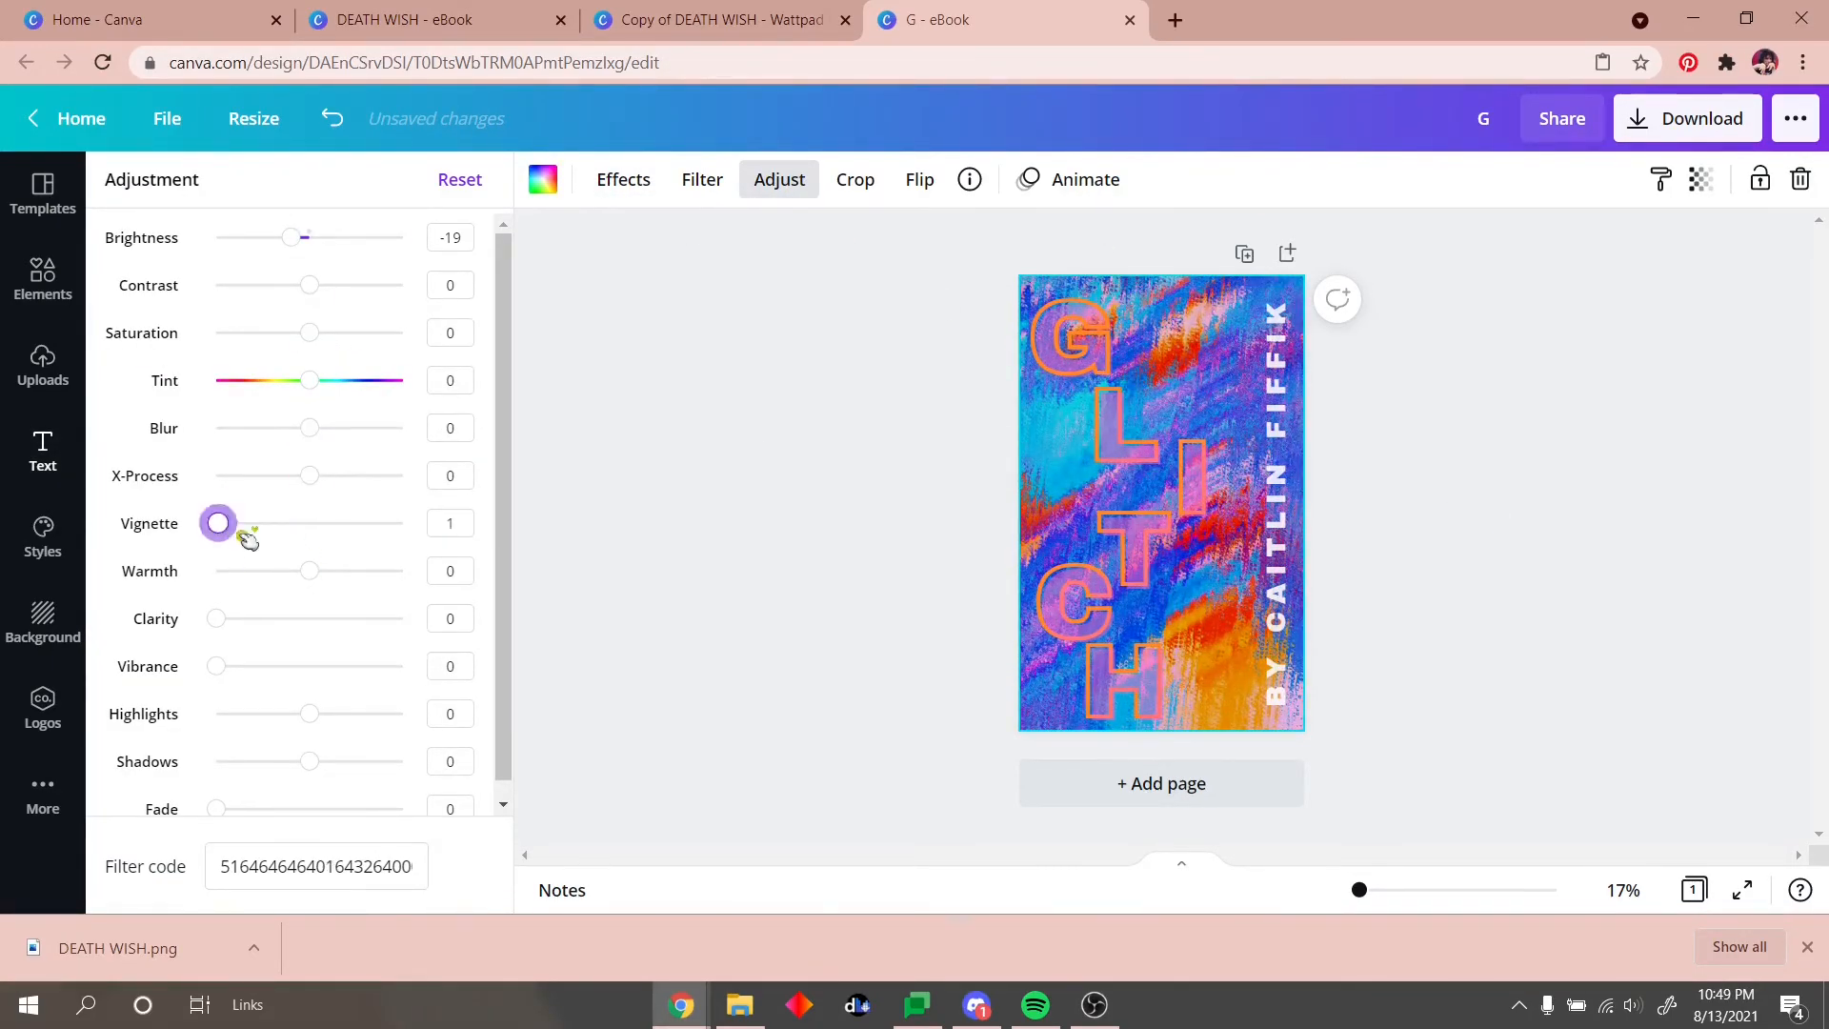
{"action": "left_click_drag", "start_coordinate": [324, 713], "coordinate": [310, 713]}
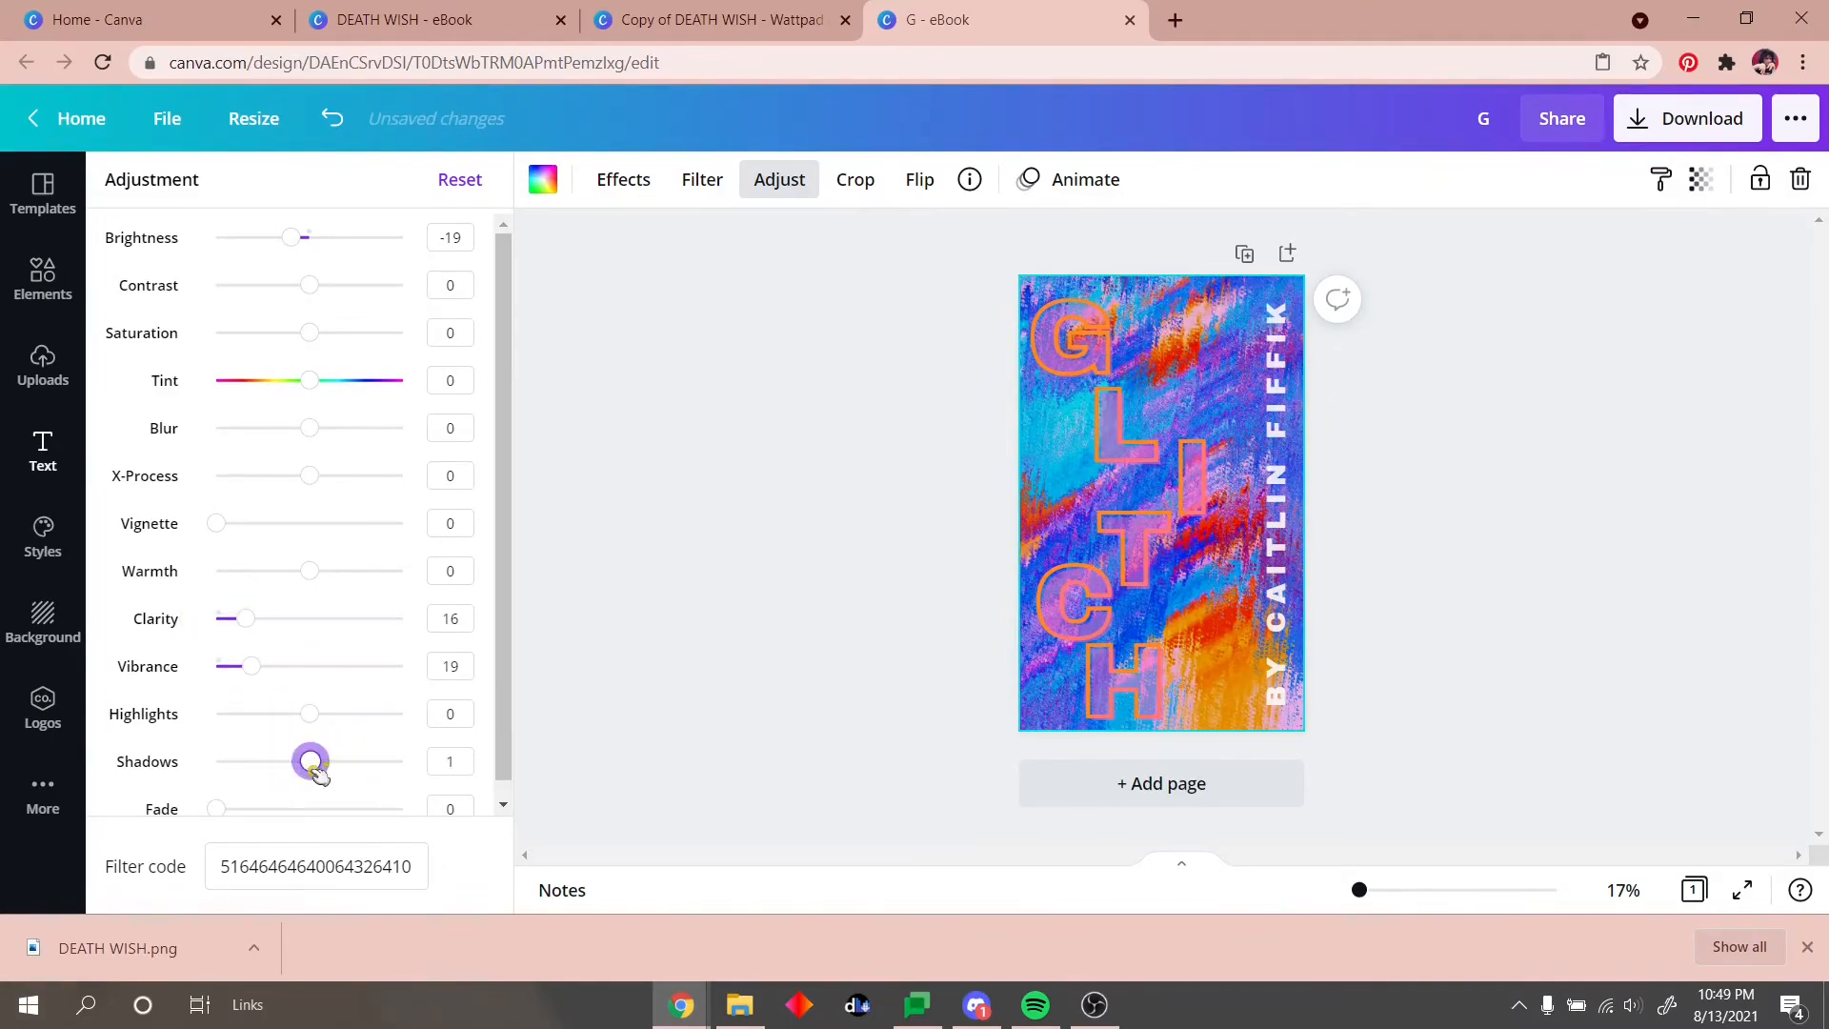
{"action": "left_click", "coordinate": [779, 179]}
{"action": "left_click", "coordinate": [920, 179]}
{"action": "left_click", "coordinate": [759, 547]}
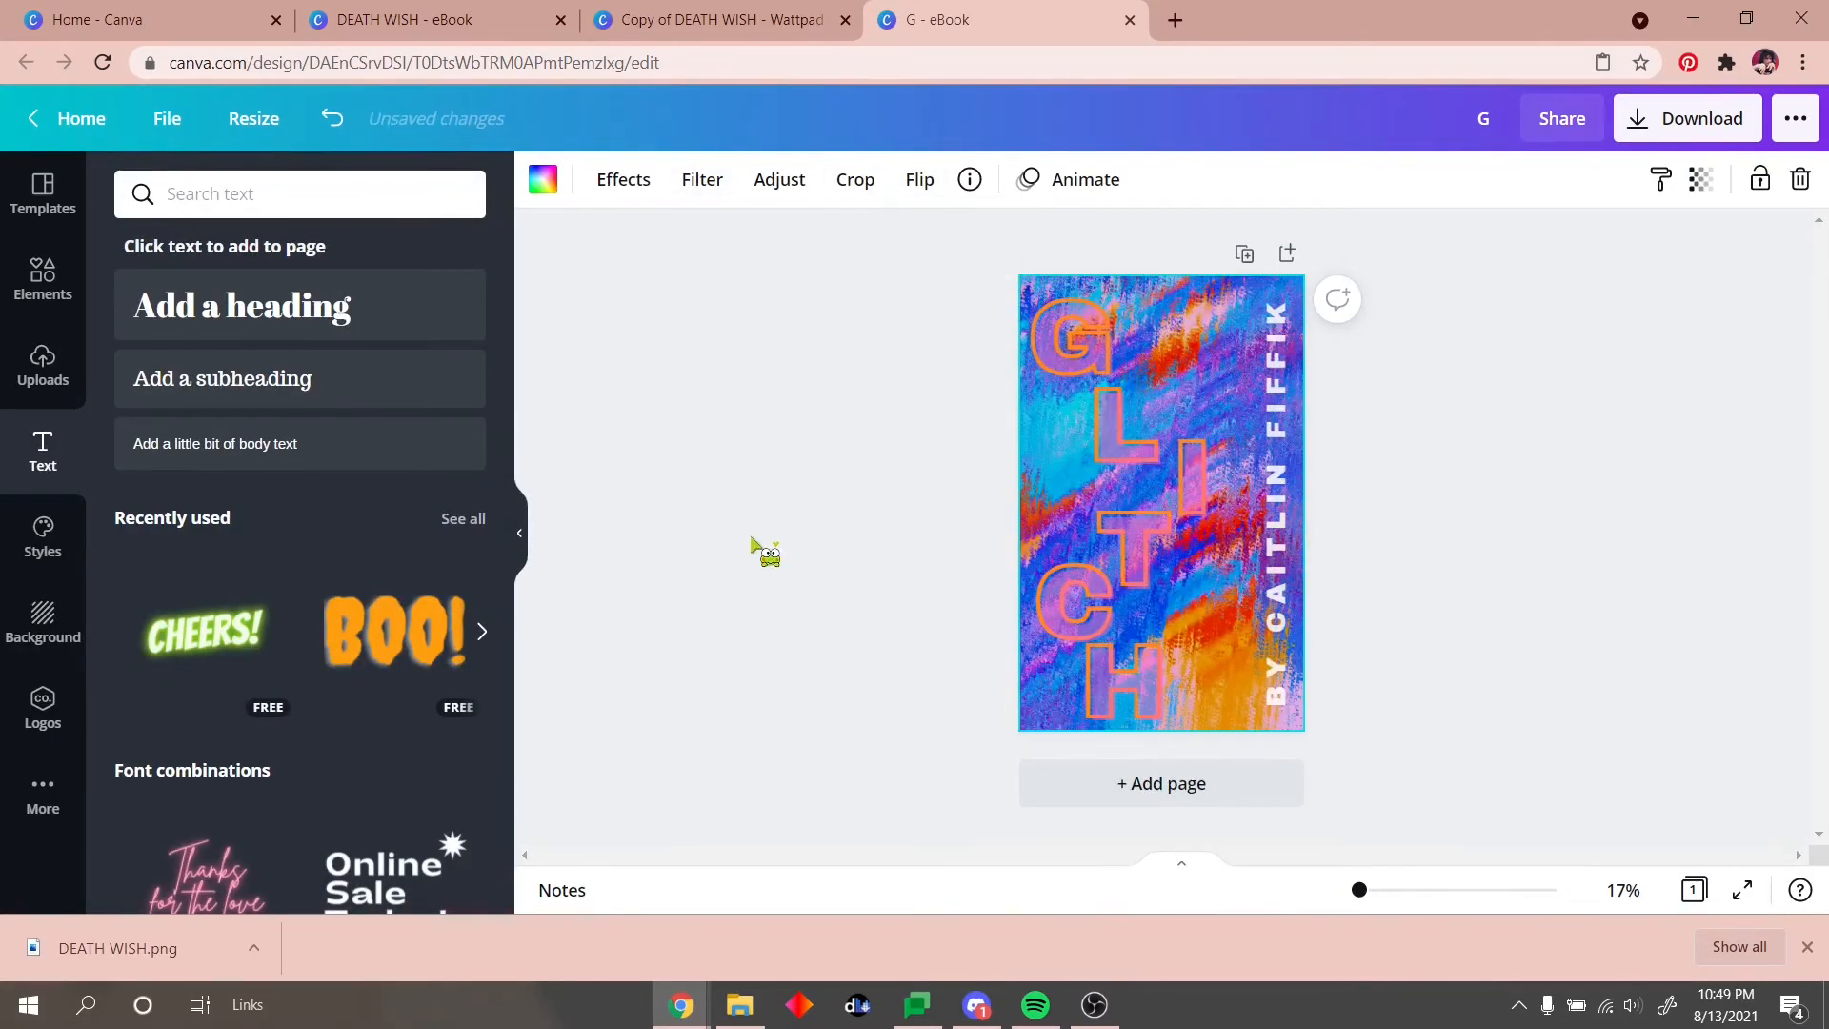
Step: Search the elements for "glitch" and place the red, green and grey glitch graphic near the cover's lower-right corner
{"action": "left_click", "coordinate": [43, 190]}
{"action": "left_click", "coordinate": [43, 276]}
{"action": "left_click", "coordinate": [377, 200]}
{"action": "type", "text": "GLITCH"}
{"action": "key", "text": "Return"}
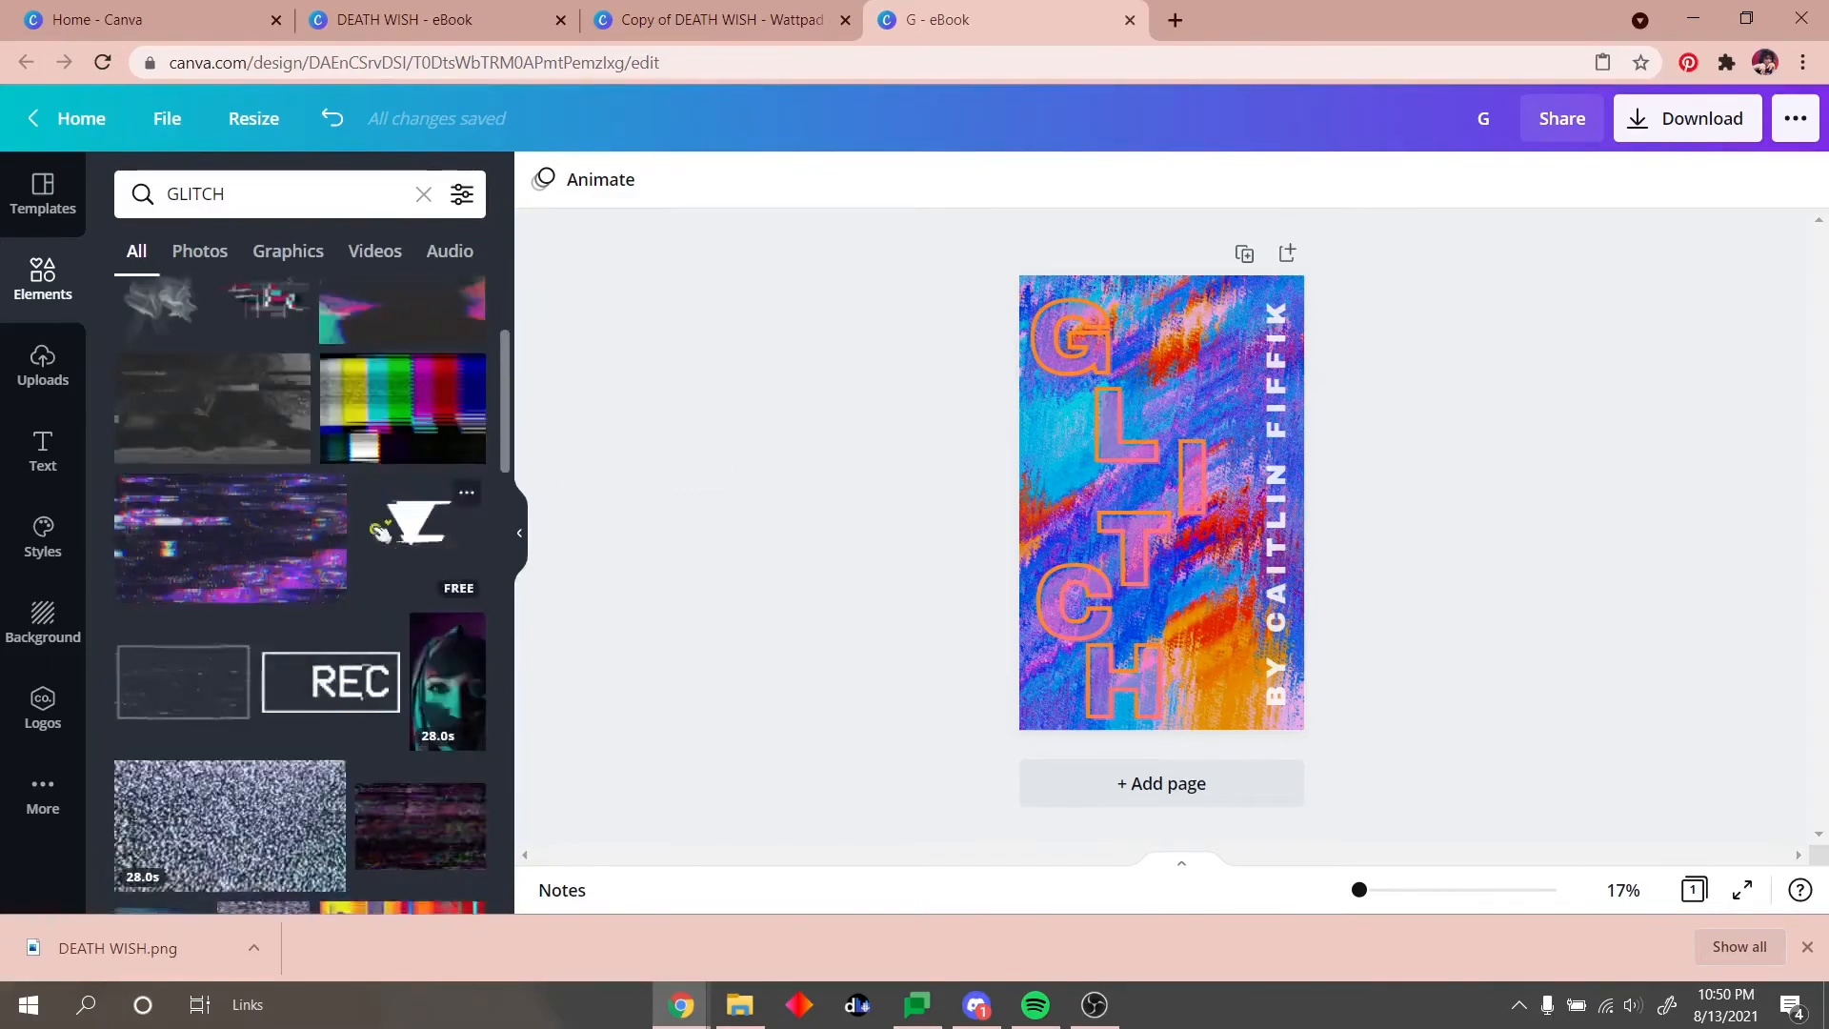
{"action": "key", "text": "ctrl+a"}
{"action": "type", "text": "glitch"}
{"action": "key", "text": "Return"}
{"action": "scroll", "coordinate": [366, 629], "scroll_direction": "down", "scroll_amount": 10}
{"action": "scroll", "coordinate": [374, 391], "scroll_direction": "down", "scroll_amount": 10}
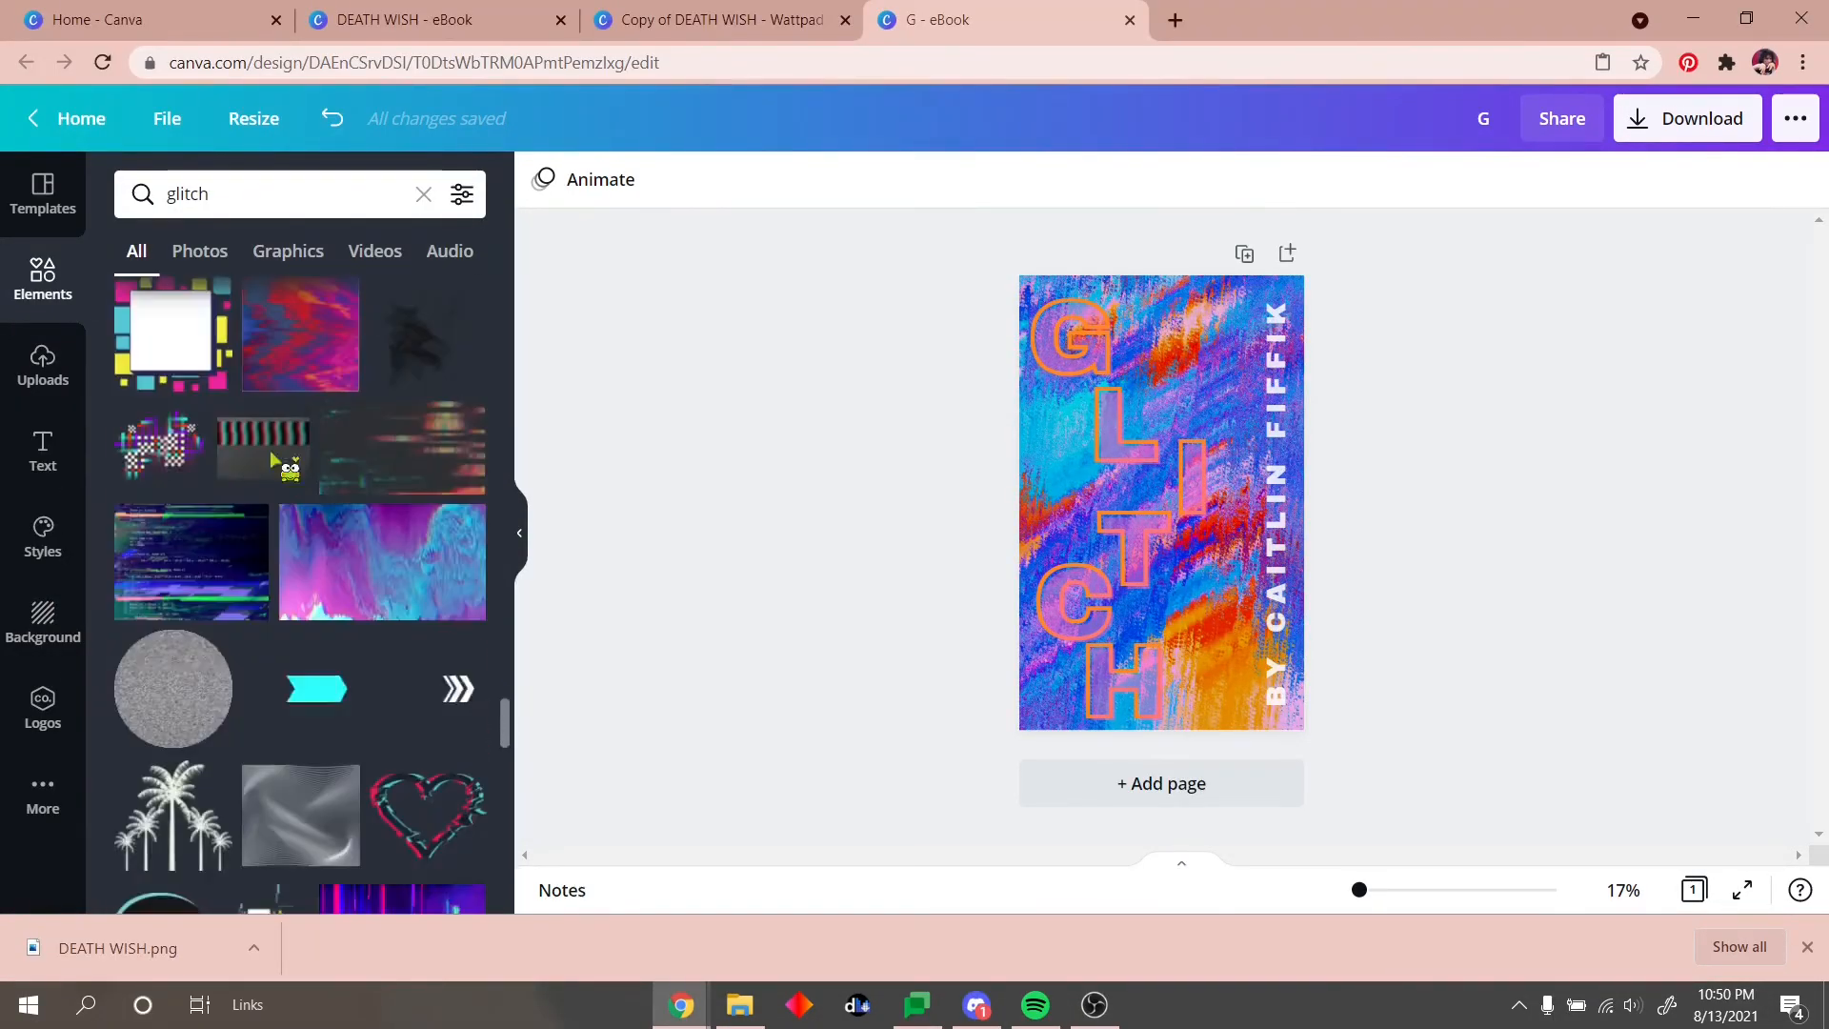
{"action": "left_click", "coordinate": [427, 486]}
{"action": "left_click_drag", "start_coordinate": [1200, 328], "coordinate": [1267, 735]}
Step: Add the yellow, green and magenta glitch graphic, rotate it along the cover's left edge and lower its opacity
{"action": "left_click", "coordinate": [343, 665]}
{"action": "left_click", "coordinate": [1138, 519]}
{"action": "left_click_drag", "start_coordinate": [343, 664], "coordinate": [1015, 488]}
{"action": "left_click_drag", "start_coordinate": [998, 558], "coordinate": [1093, 333]}
{"action": "left_click_drag", "start_coordinate": [1021, 457], "coordinate": [981, 487]}
{"action": "left_click", "coordinate": [1619, 179]}
{"action": "left_click_drag", "start_coordinate": [1538, 252], "coordinate": [1463, 251]}
Step: Replace the glitch graphic at the cover's lower-right corner with the purple one and make it semi-transparent
{"action": "left_click", "coordinate": [1231, 730]}
{"action": "key", "text": "Delete"}
{"action": "left_click", "coordinate": [157, 664]}
{"action": "left_click_drag", "start_coordinate": [1161, 502], "coordinate": [1330, 743]}
{"action": "left_click", "coordinate": [1620, 179]}
{"action": "left_click", "coordinate": [1543, 428]}
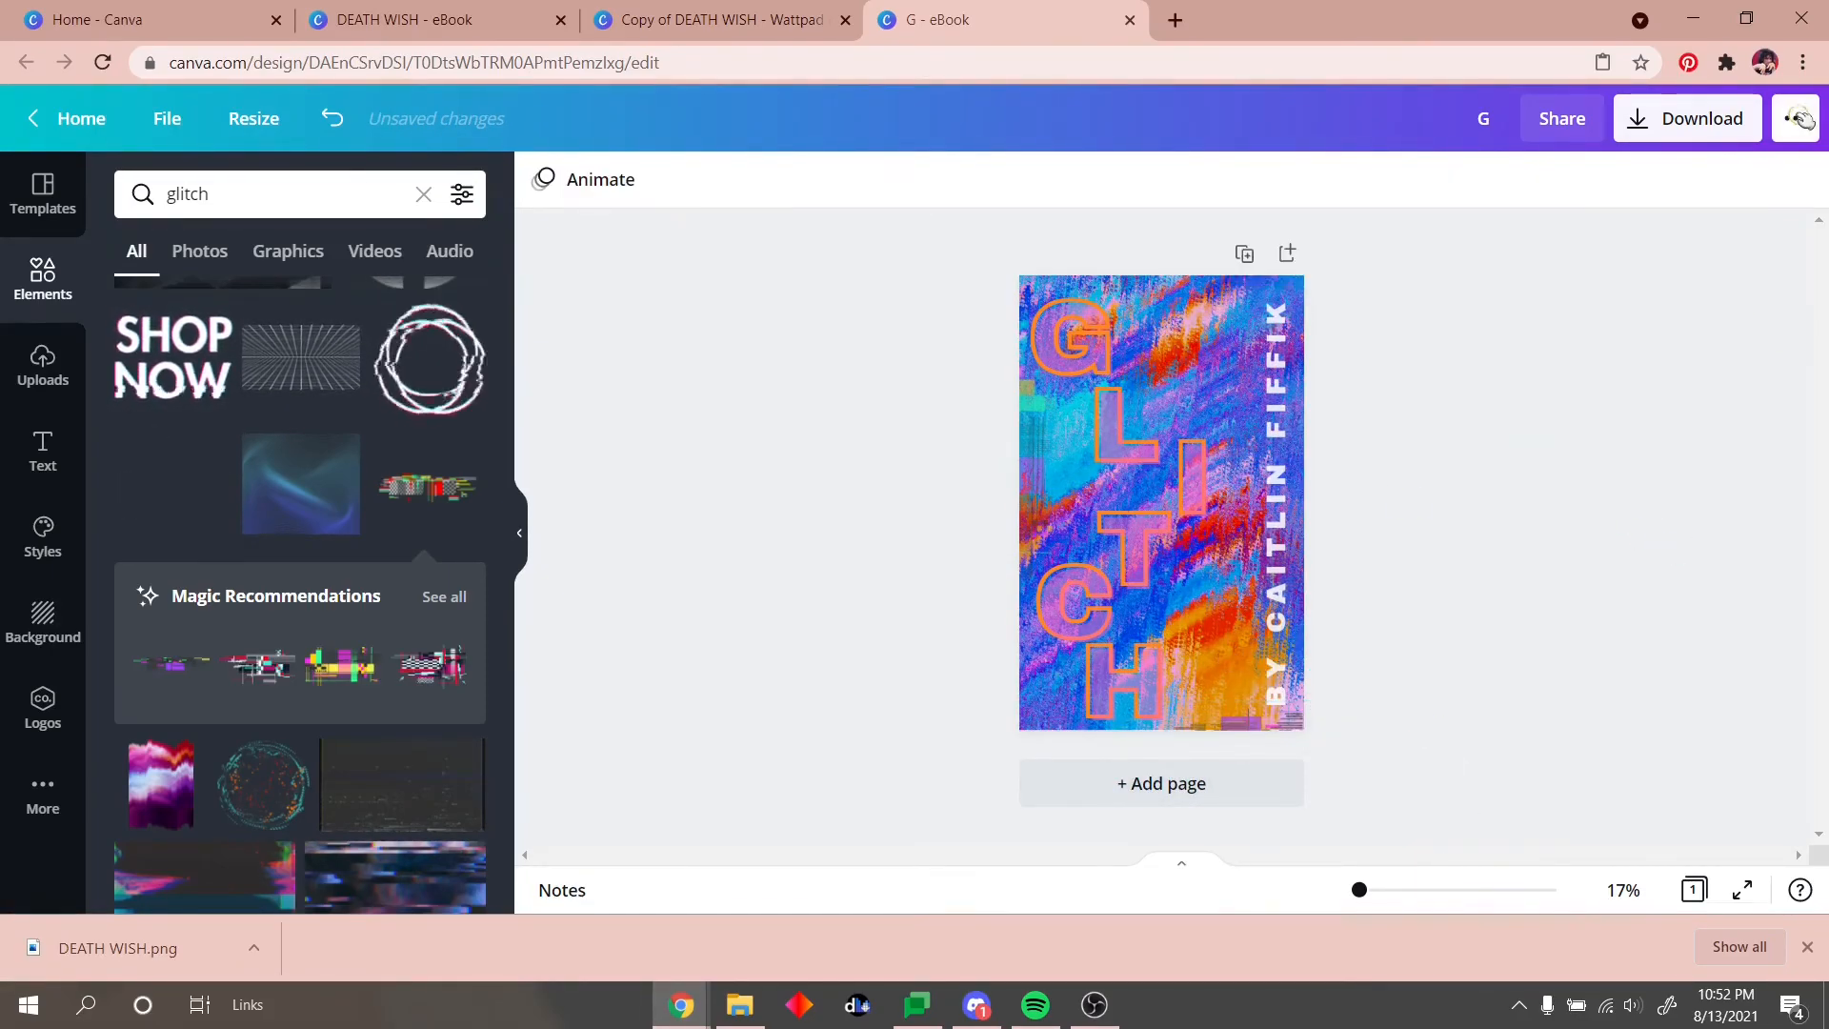
Step: Download the finished GLITCH cover
{"action": "left_click", "coordinate": [1700, 118]}
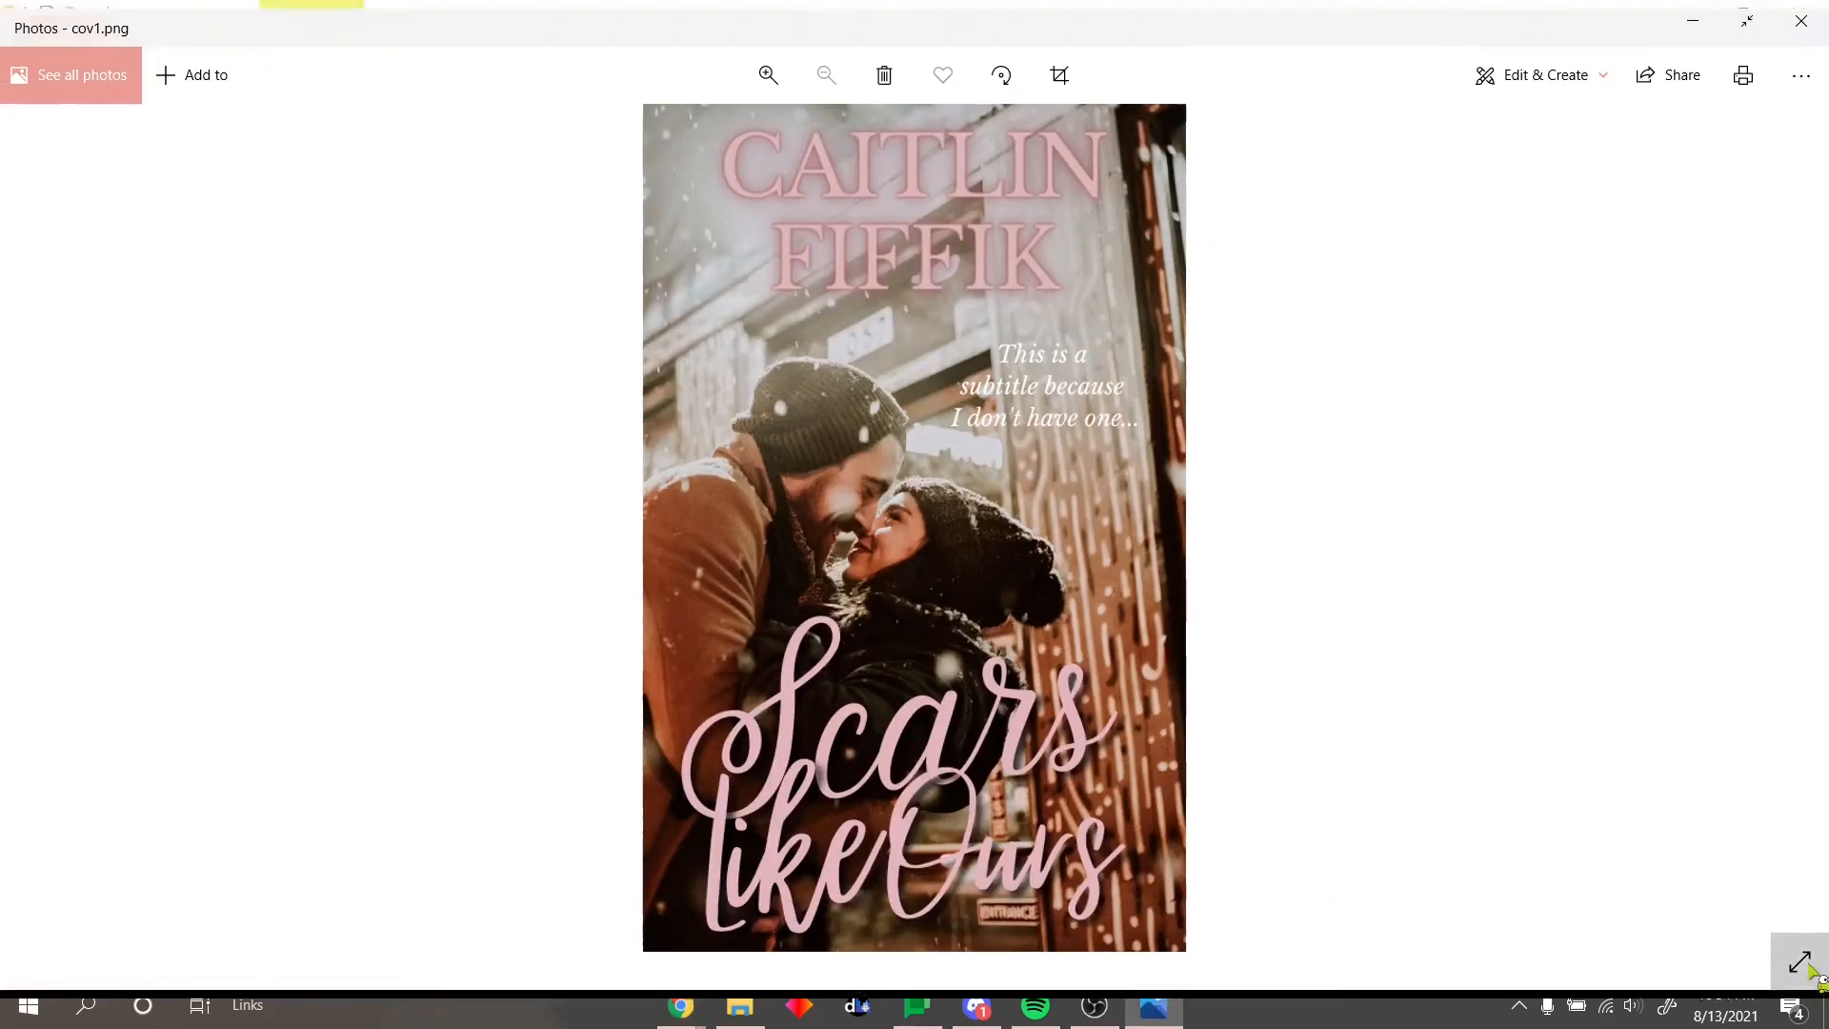
Step: View the finished book covers full screen one after another in Photos, starting with cov1.png
{"action": "left_click", "coordinate": [1799, 962]}
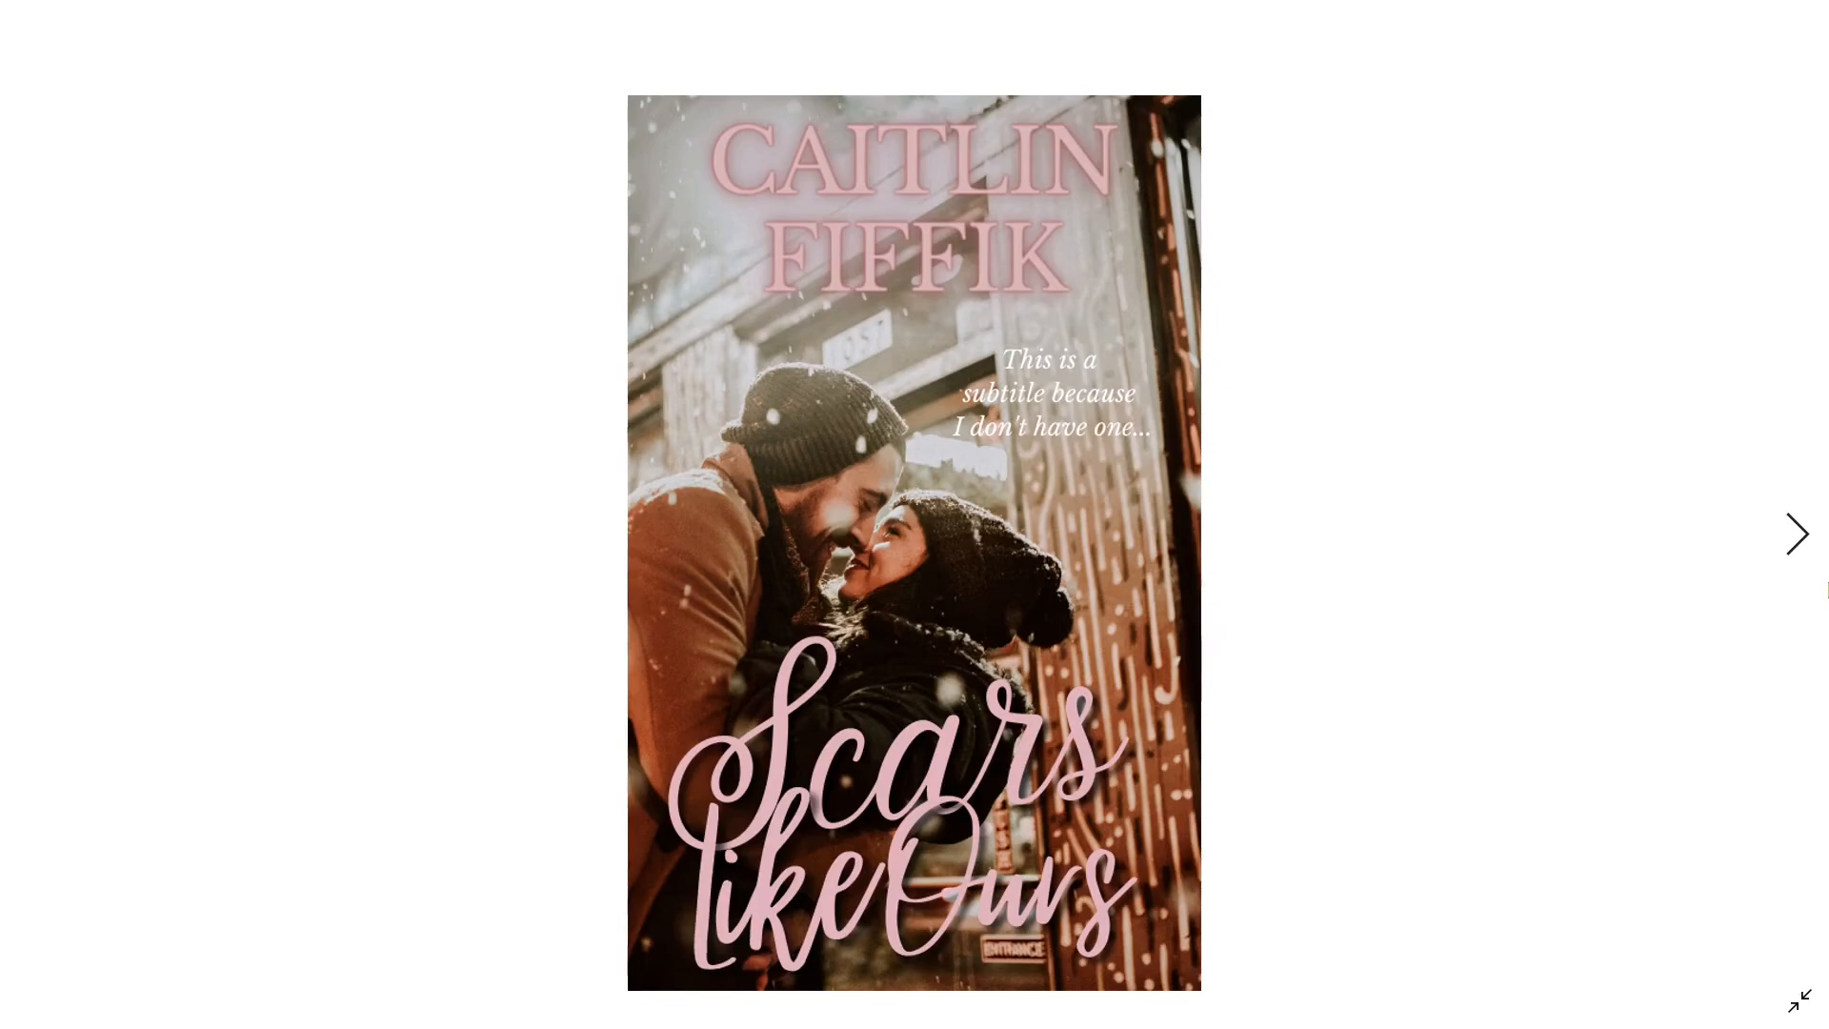
{"action": "key", "text": "Right"}
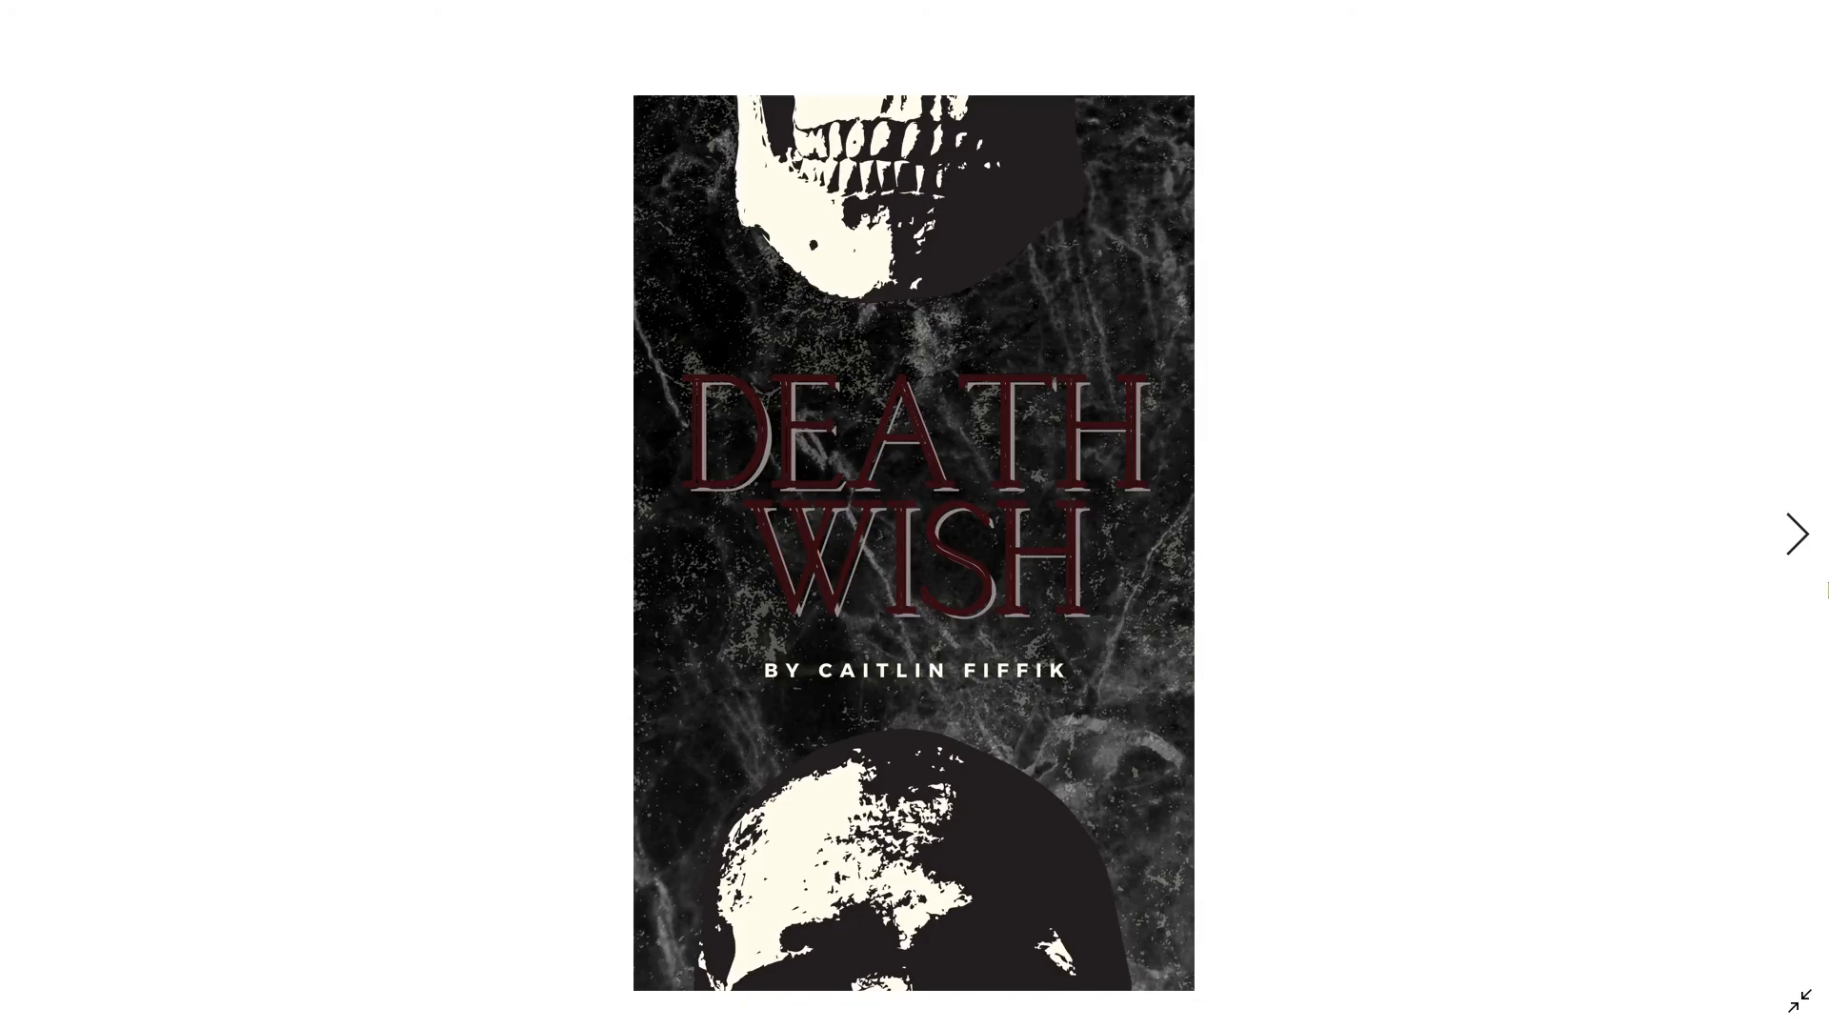
{"action": "key", "text": "Right"}
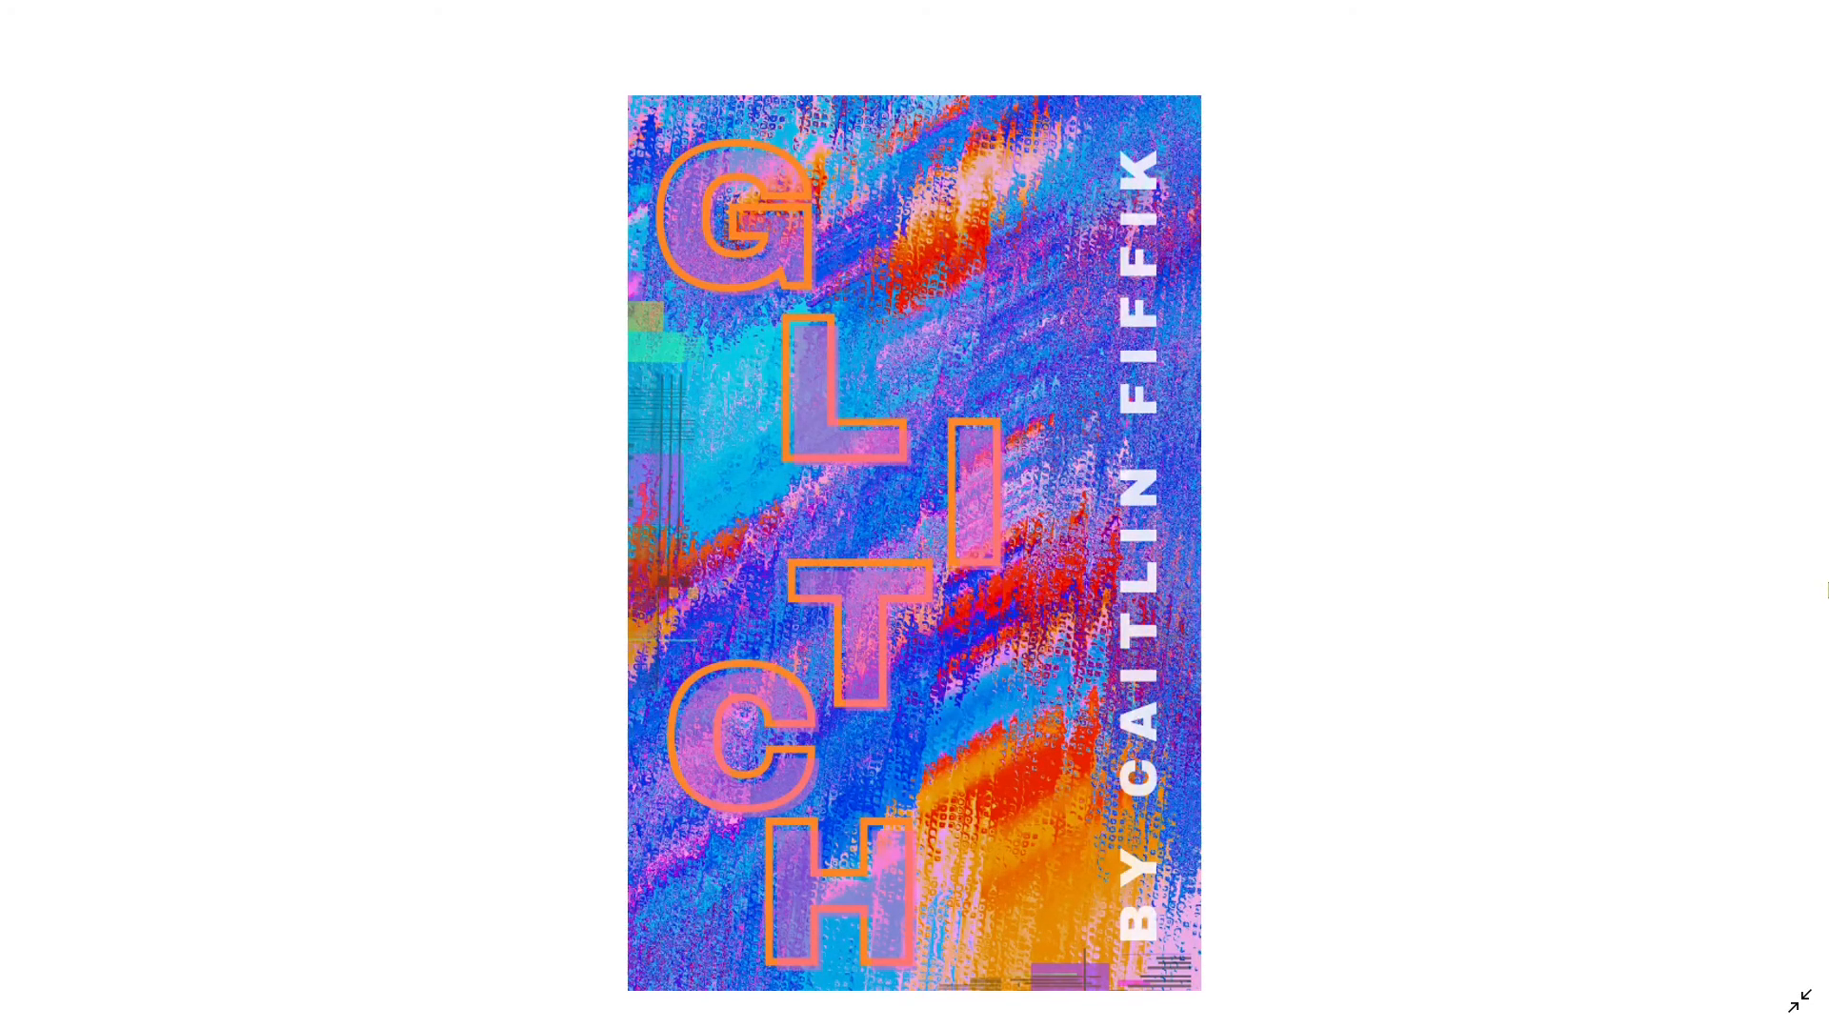
{"action": "key", "text": "Right"}
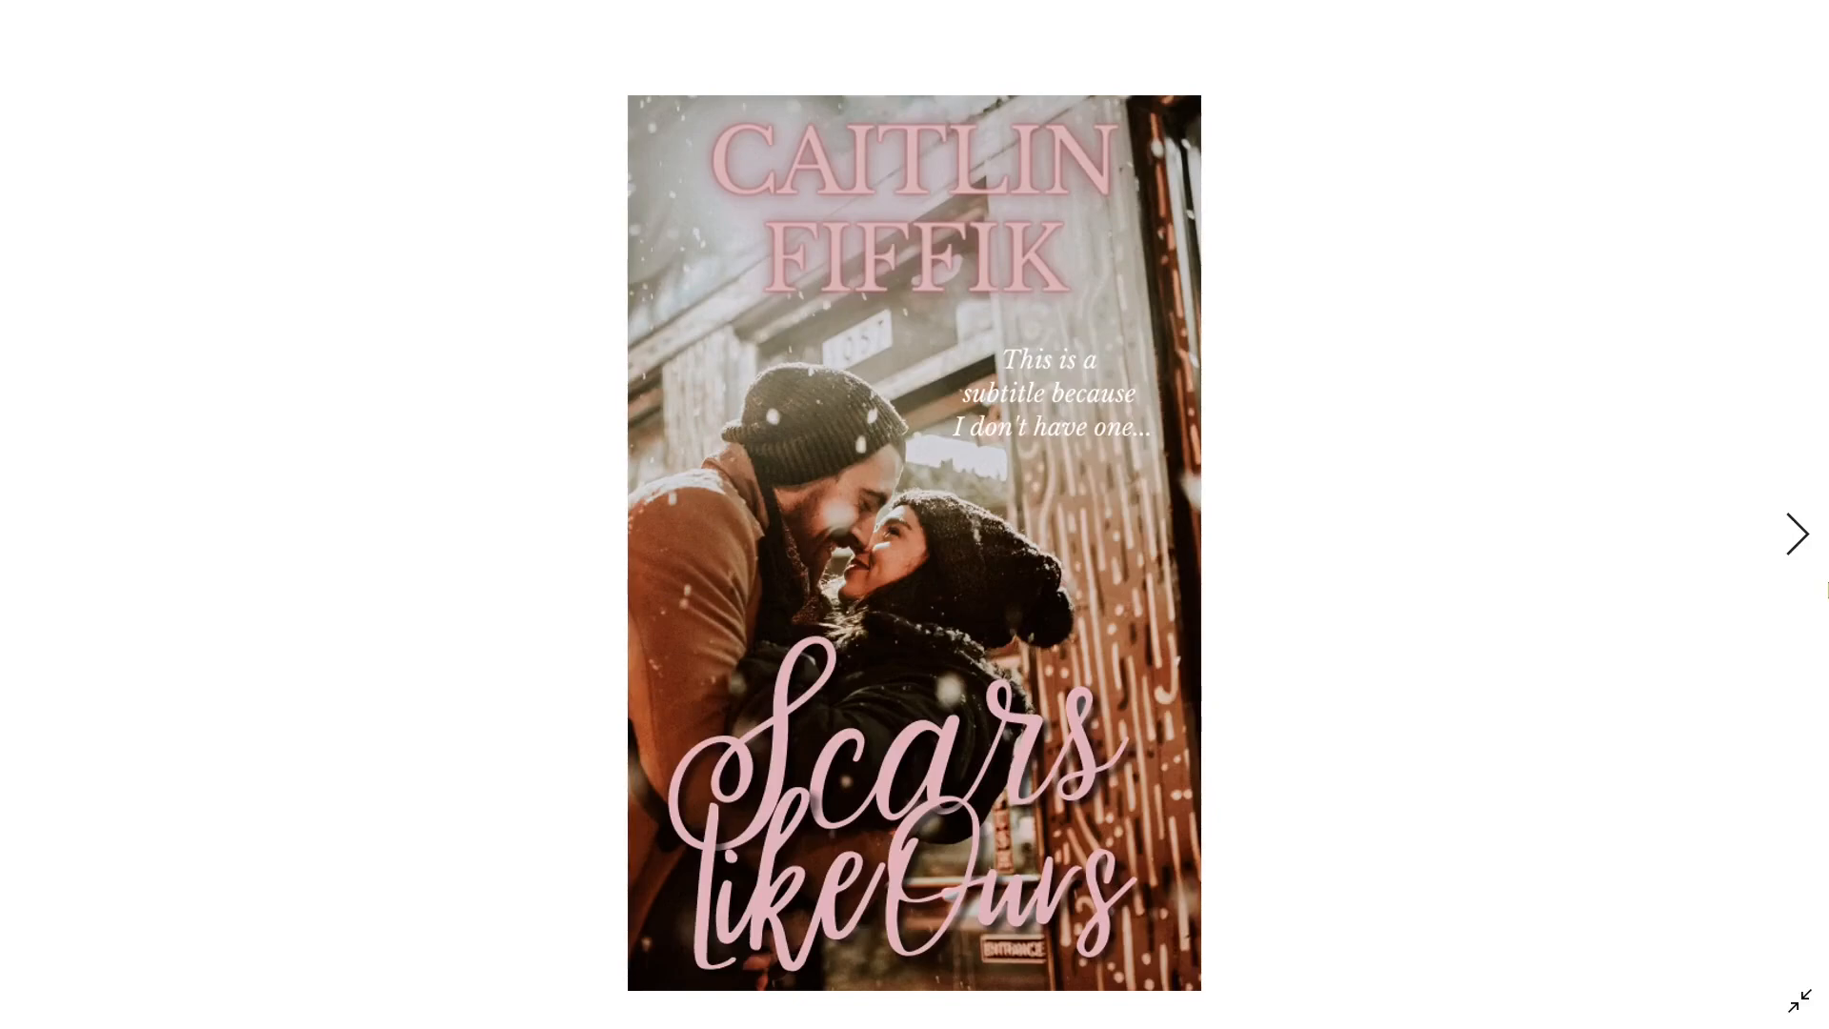